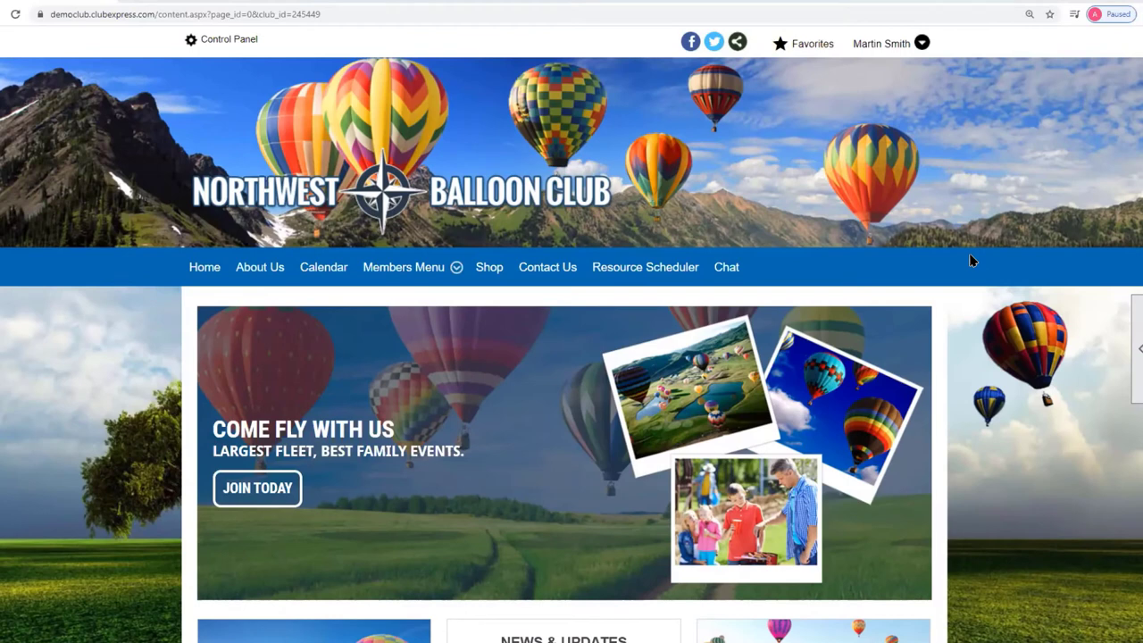
Log out of the current member account and dismiss the logged-out message.
{"action": "left_click", "coordinate": [880, 47]}
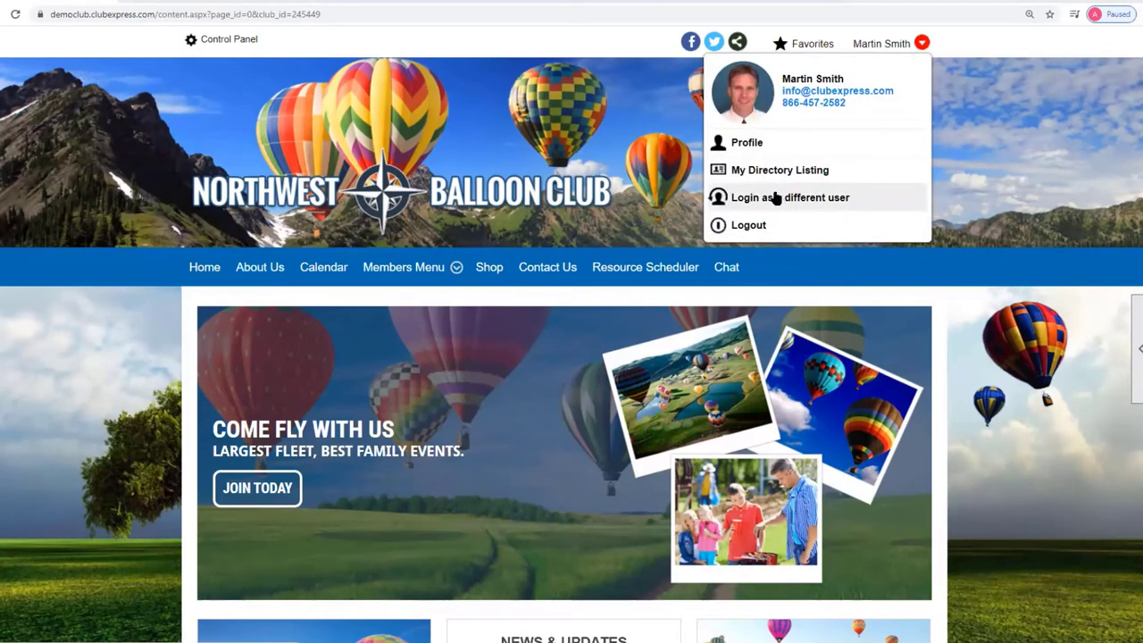
{"action": "left_click", "coordinate": [740, 225]}
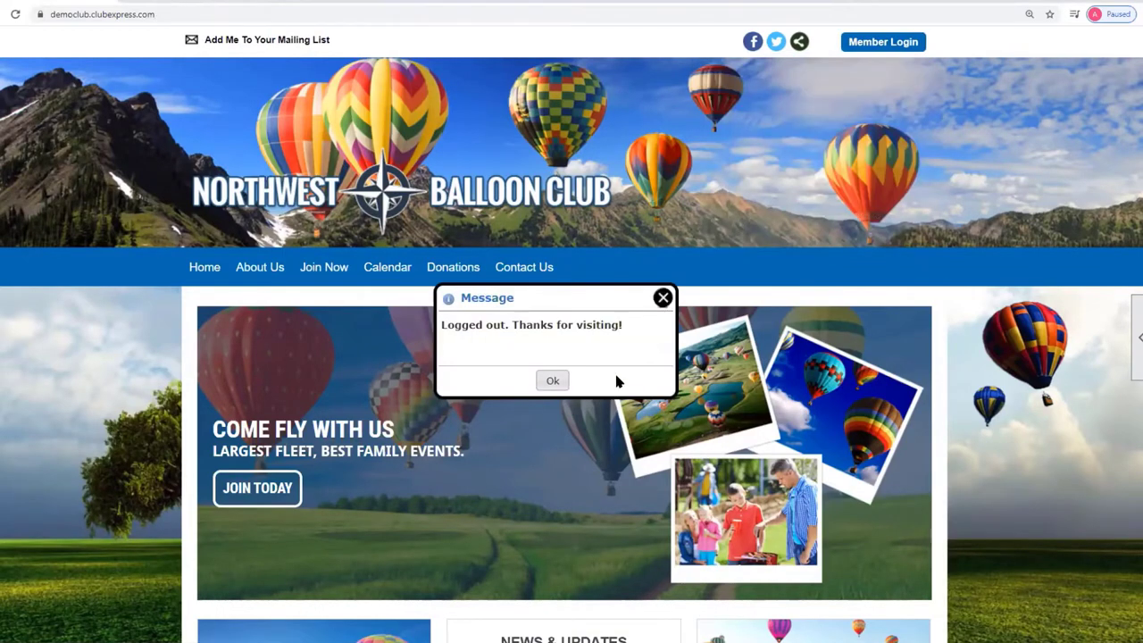
{"action": "left_click", "coordinate": [662, 299]}
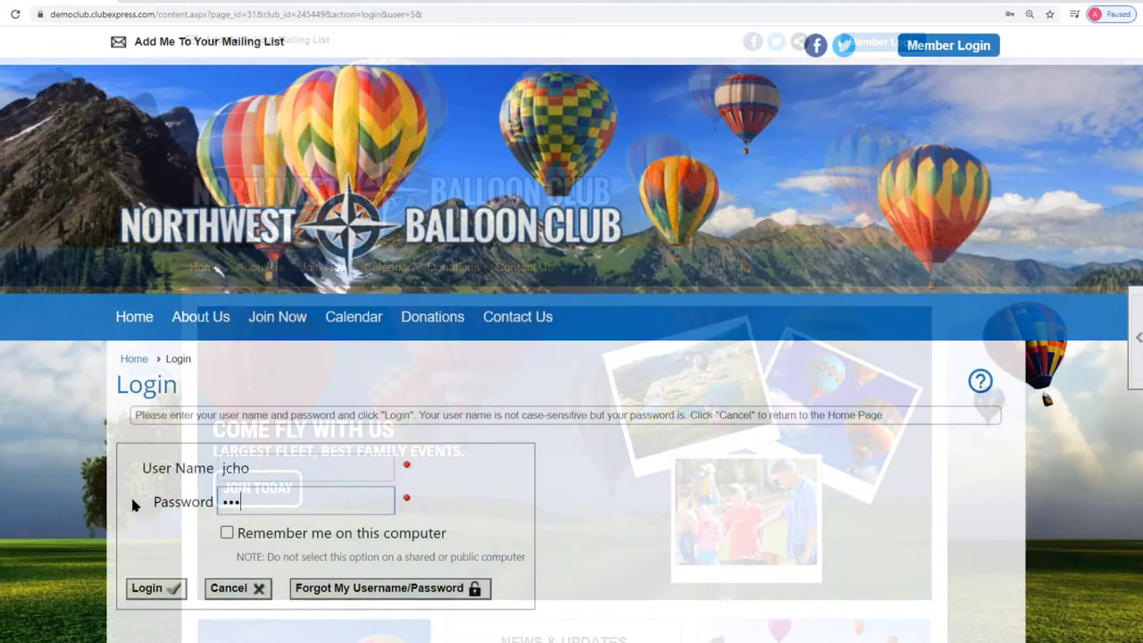
Sign in with another member's credentials and dismiss the pending-payment notice without paying.
{"action": "type", "text": "••"}
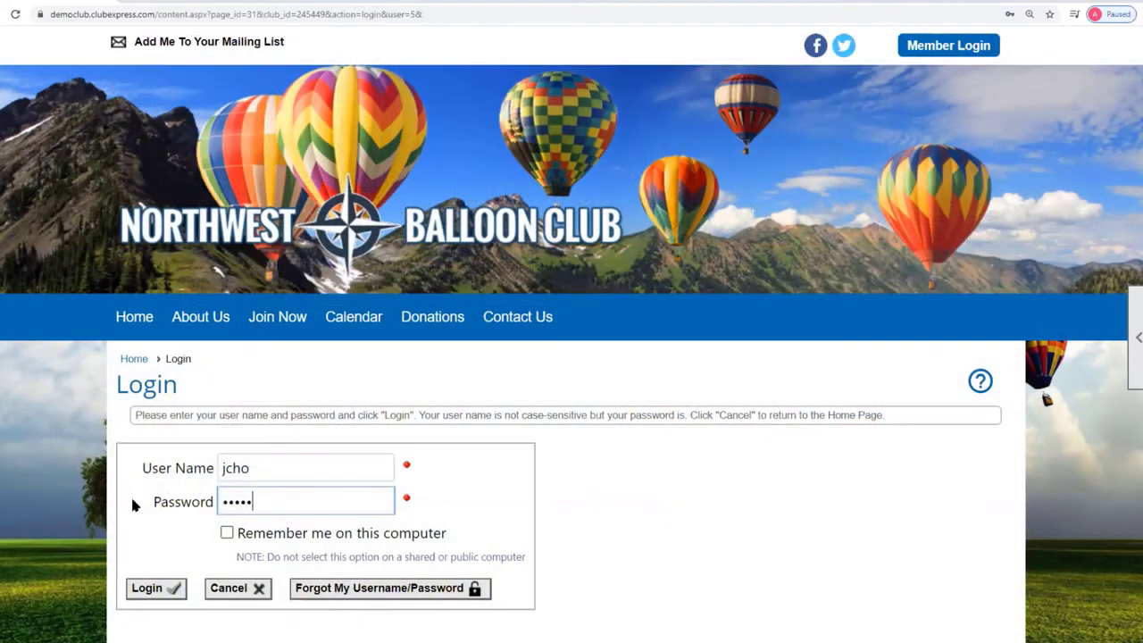
{"action": "type", "text": "•••"}
{"action": "left_click", "coordinate": [159, 588]}
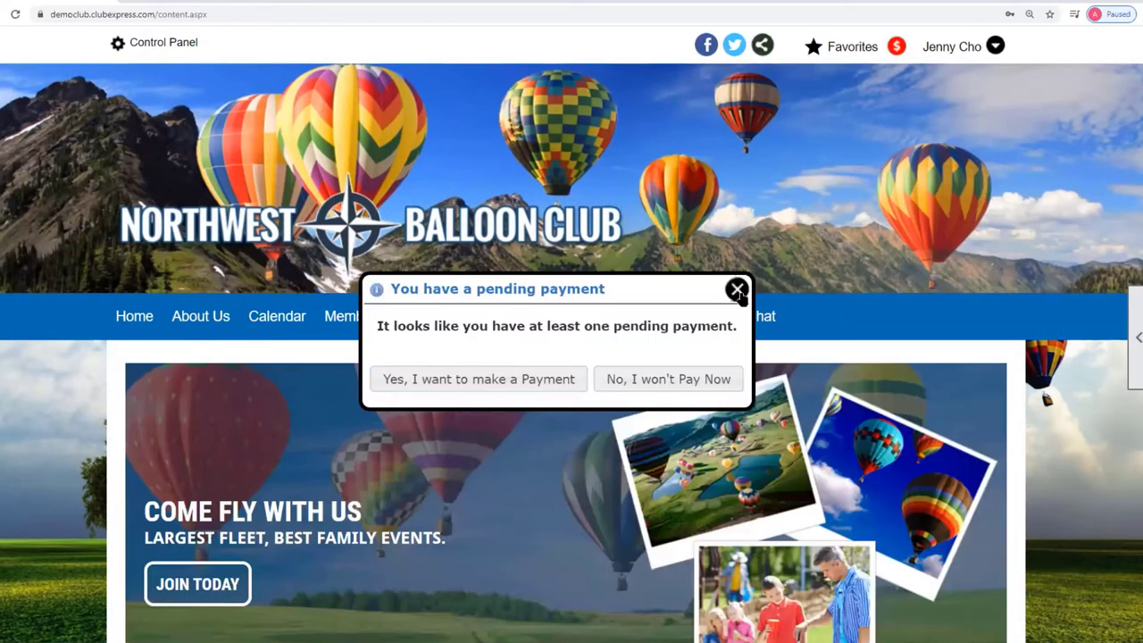
{"action": "left_click", "coordinate": [734, 286]}
{"action": "mouse_move", "coordinate": [431, 326]}
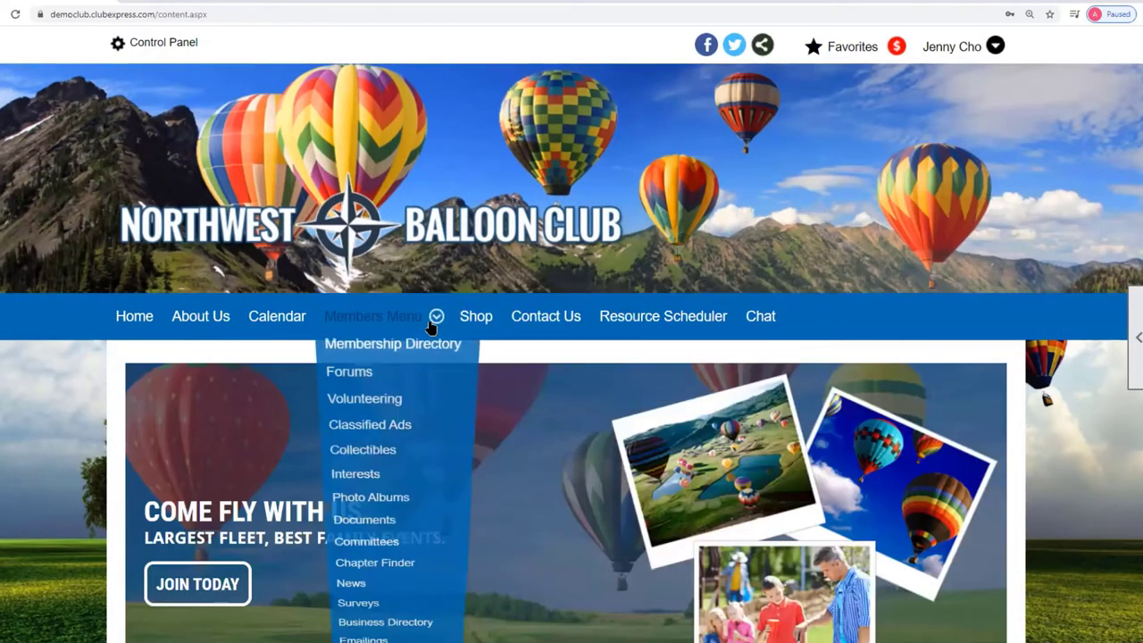
Open Members Menu > Volunteering and expand Spring Fly-In to see its shifts and 34 spots left.
{"action": "left_click", "coordinate": [376, 410]}
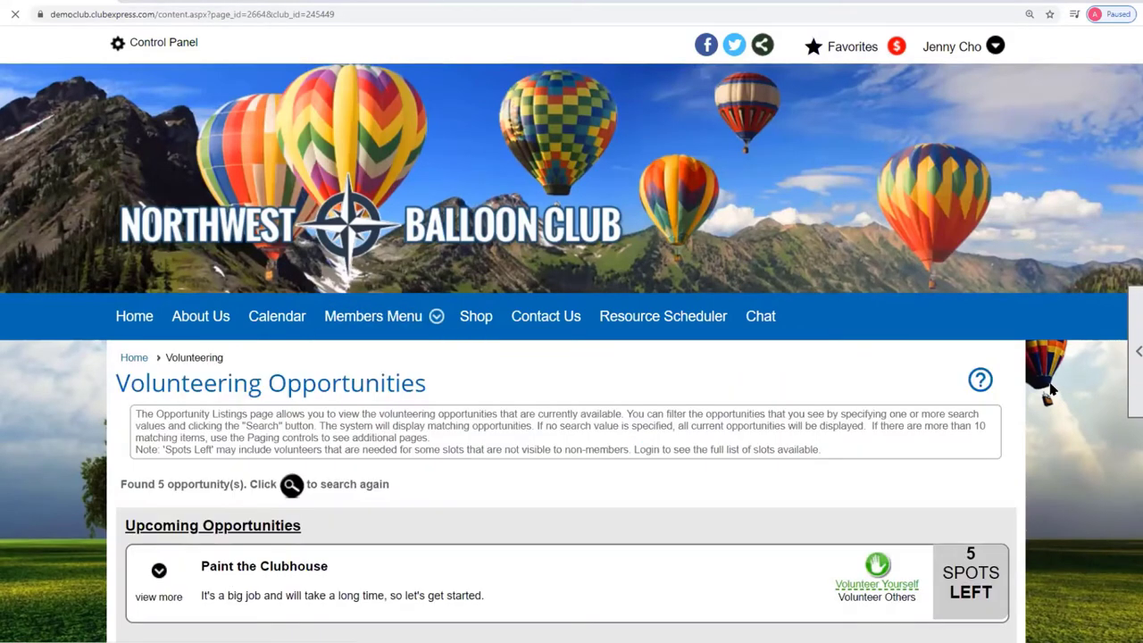
{"action": "scroll", "coordinate": [1063, 386], "scroll_direction": "down", "scroll_amount": 3}
{"action": "scroll", "coordinate": [1063, 386], "scroll_direction": "down", "scroll_amount": 2}
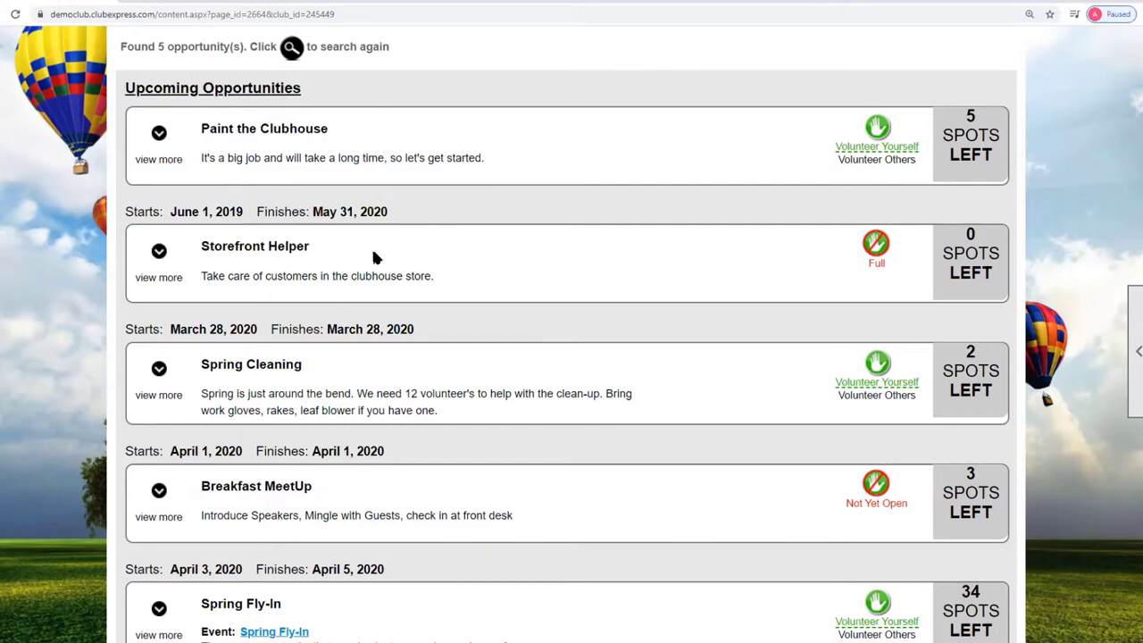
{"action": "scroll", "coordinate": [353, 353], "scroll_direction": "down", "scroll_amount": 2}
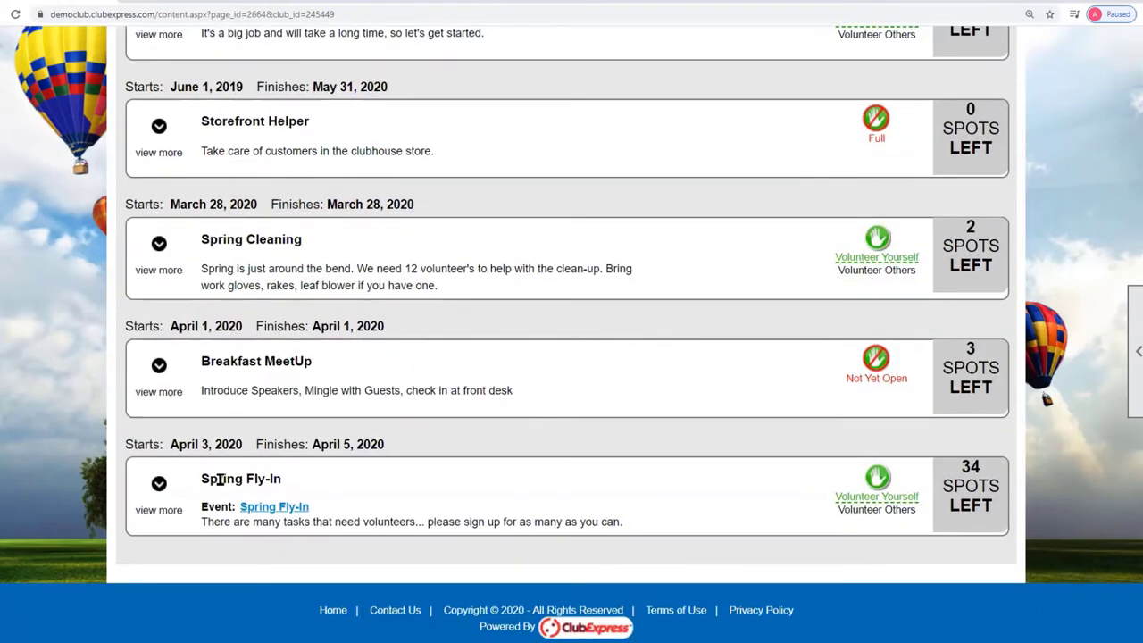
{"action": "left_click", "coordinate": [160, 485]}
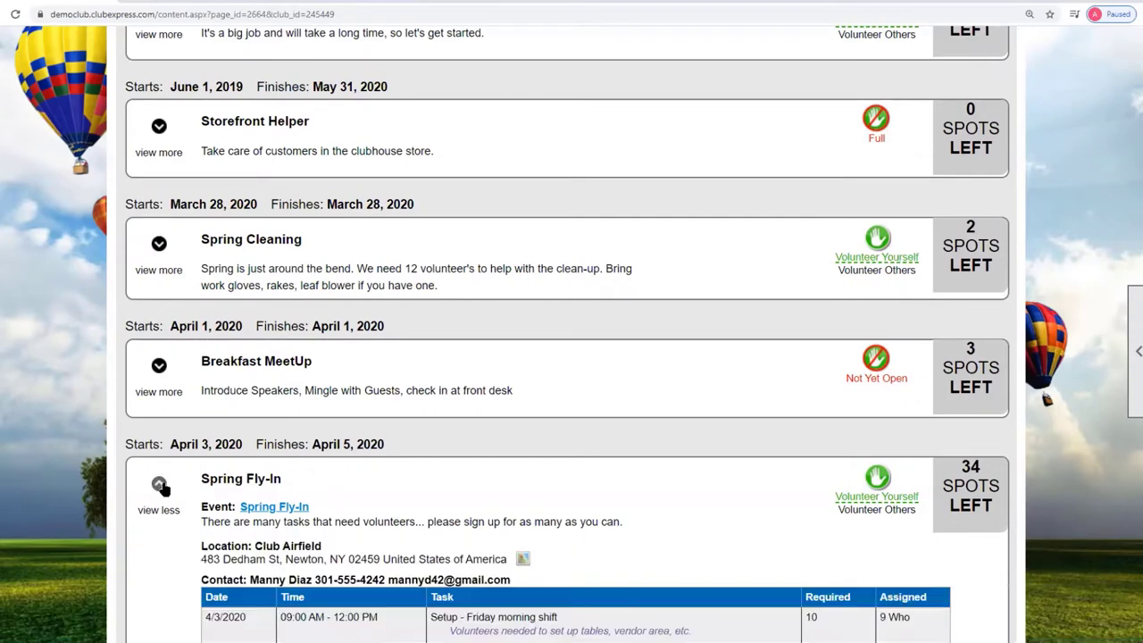
{"action": "scroll", "coordinate": [674, 324], "scroll_direction": "down", "scroll_amount": 5}
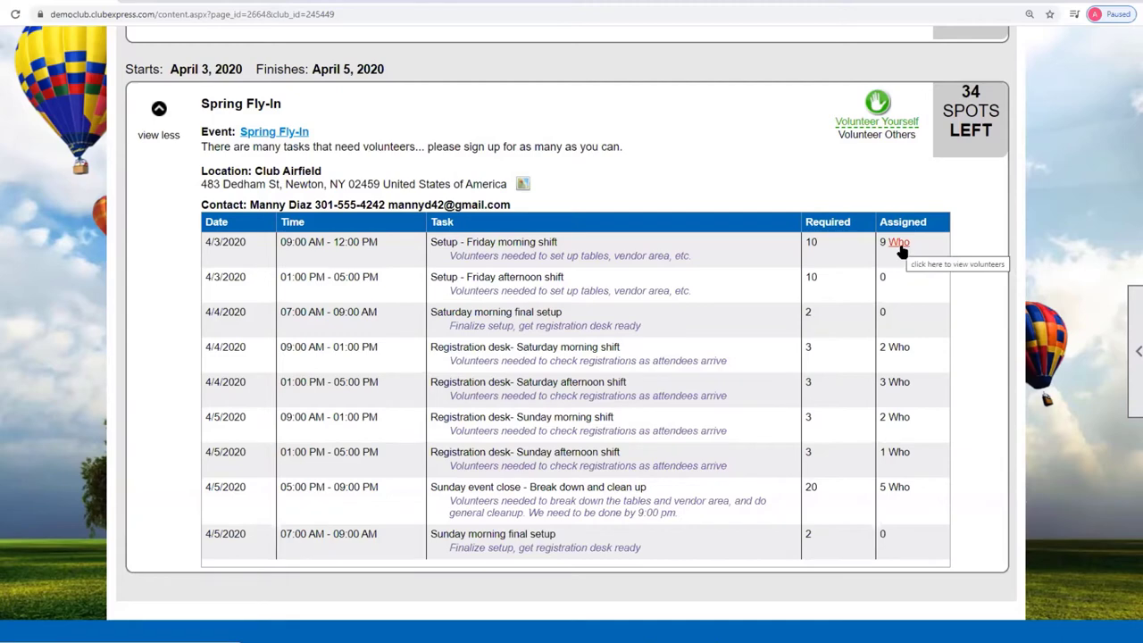
{"action": "left_click", "coordinate": [899, 245]}
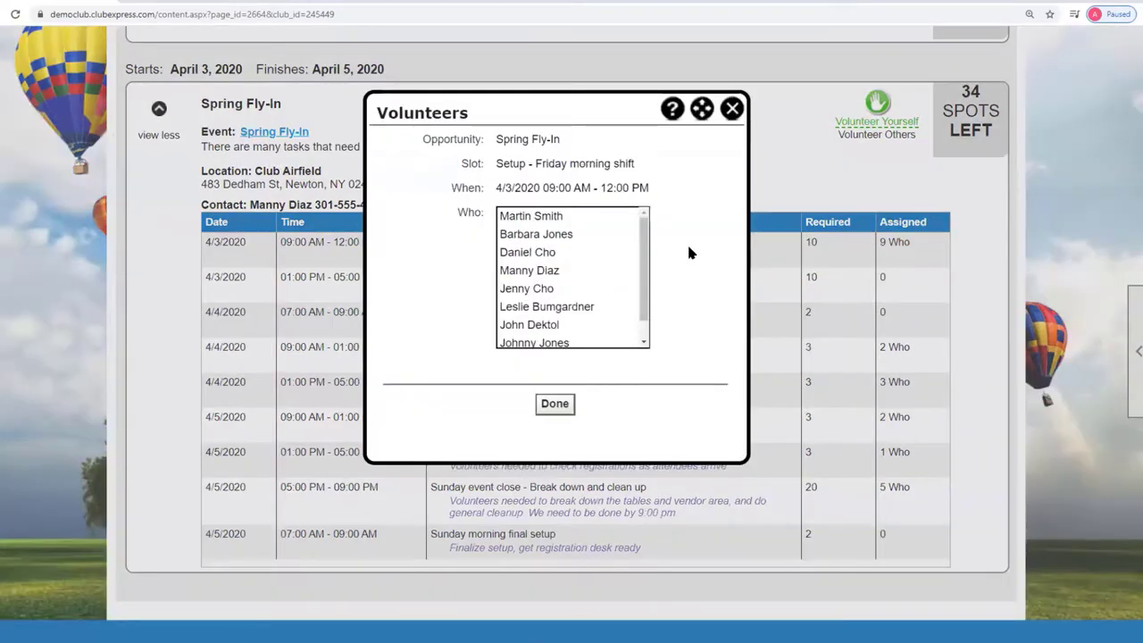
{"action": "mouse_move", "coordinate": [647, 239]}
{"action": "left_mouse_down"}
{"action": "mouse_move", "coordinate": [643, 294]}
{"action": "mouse_move", "coordinate": [648, 223]}
{"action": "left_mouse_up"}
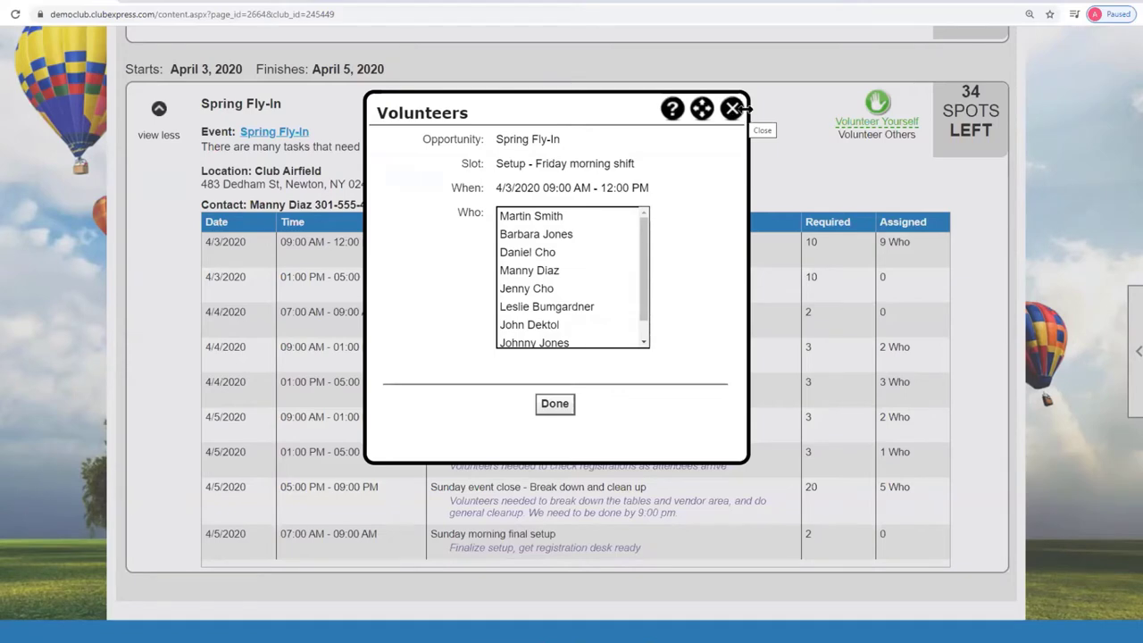
{"action": "left_click", "coordinate": [731, 116]}
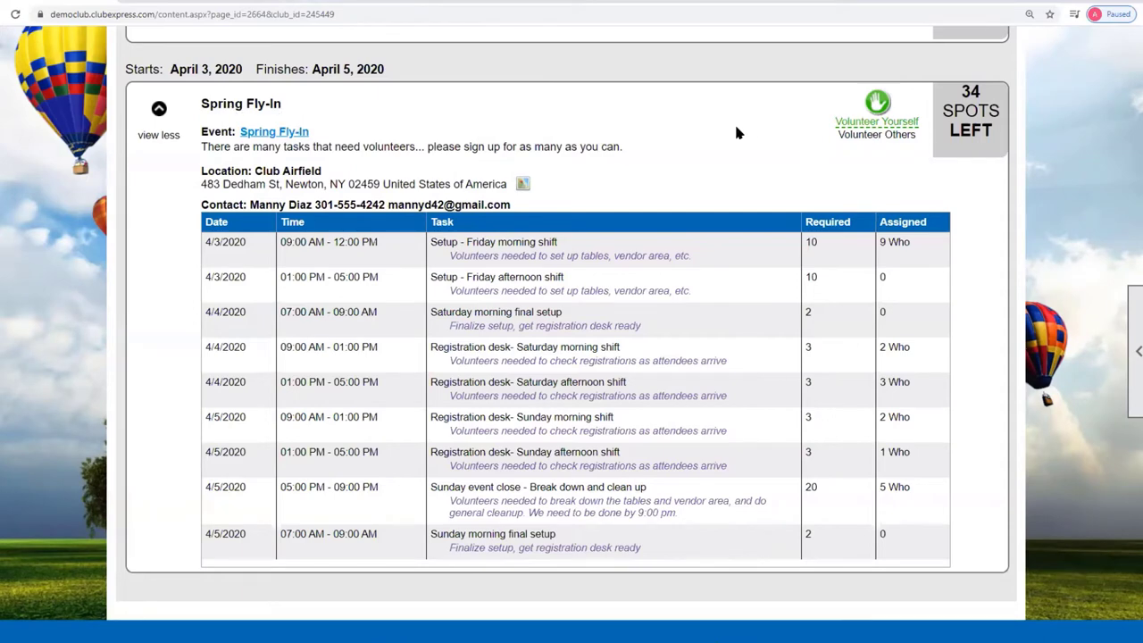
Start the Spring Fly-In signup with Volunteer Yourself, keeping the main phone as preferred.
{"action": "left_click", "coordinate": [880, 105]}
{"action": "scroll", "coordinate": [942, 498], "scroll_direction": "down", "scroll_amount": 2}
{"action": "scroll", "coordinate": [940, 497], "scroll_direction": "down", "scroll_amount": 2}
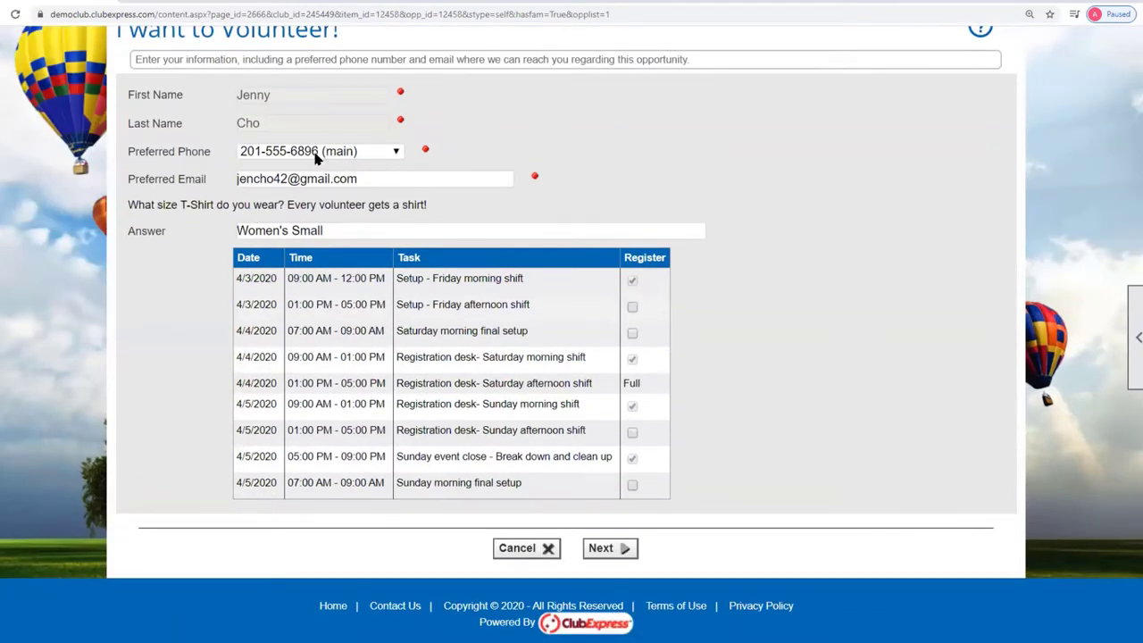
{"action": "left_click", "coordinate": [398, 153]}
{"action": "left_click", "coordinate": [398, 154]}
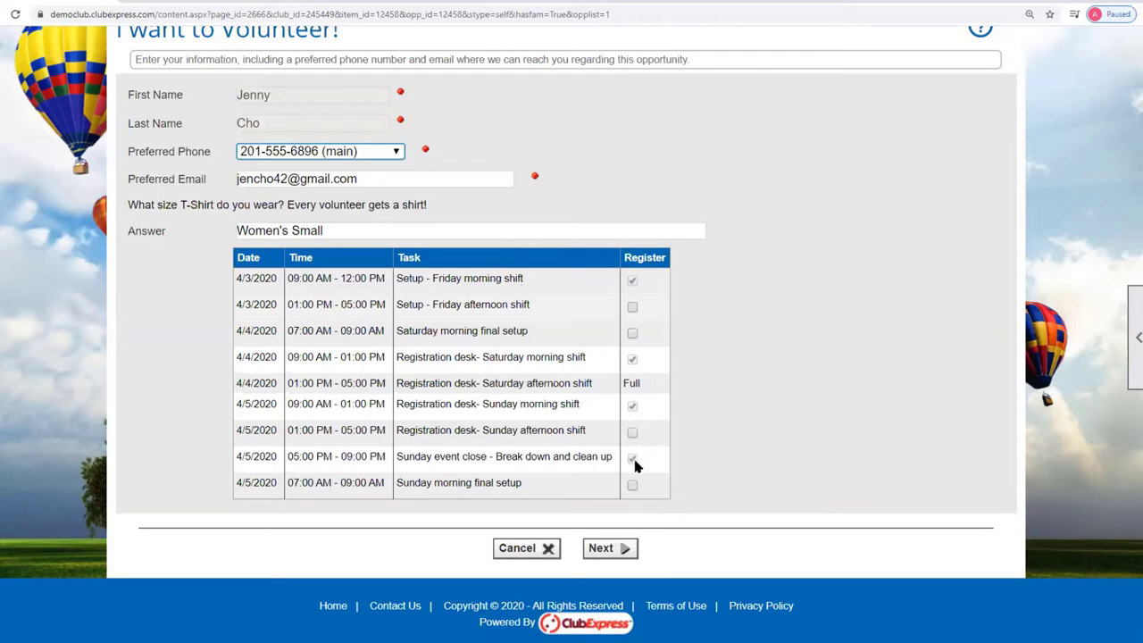
Register for the Saturday morning final setup shift, then finish and confirm the signup.
{"action": "left_click", "coordinate": [633, 358]}
{"action": "left_click", "coordinate": [637, 336]}
{"action": "left_click", "coordinate": [634, 334]}
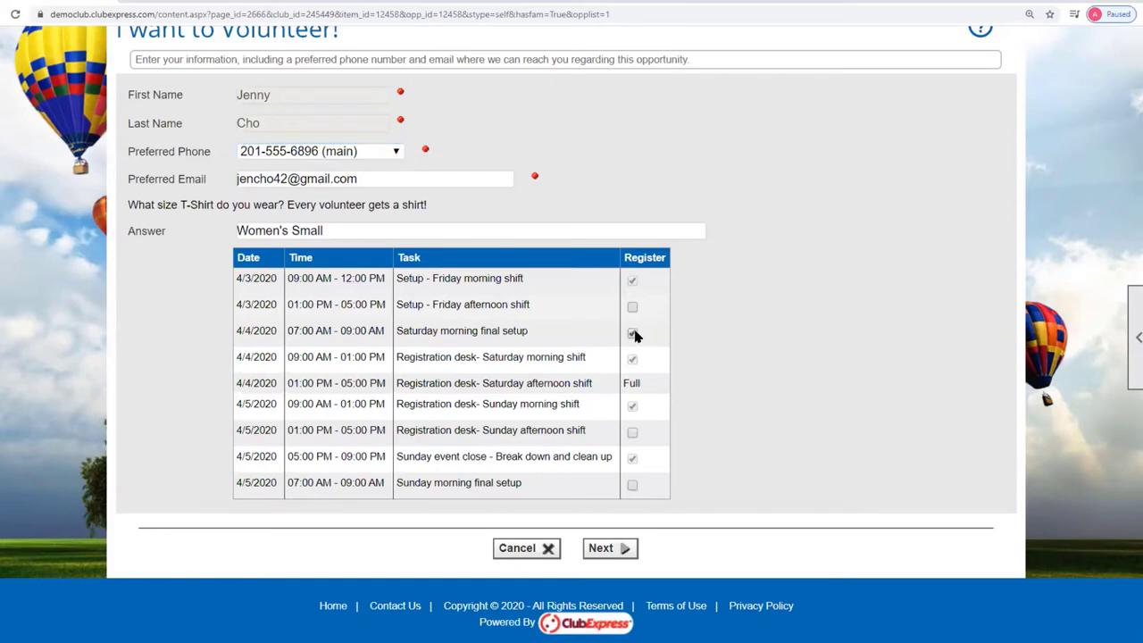
{"action": "left_click", "coordinate": [601, 550]}
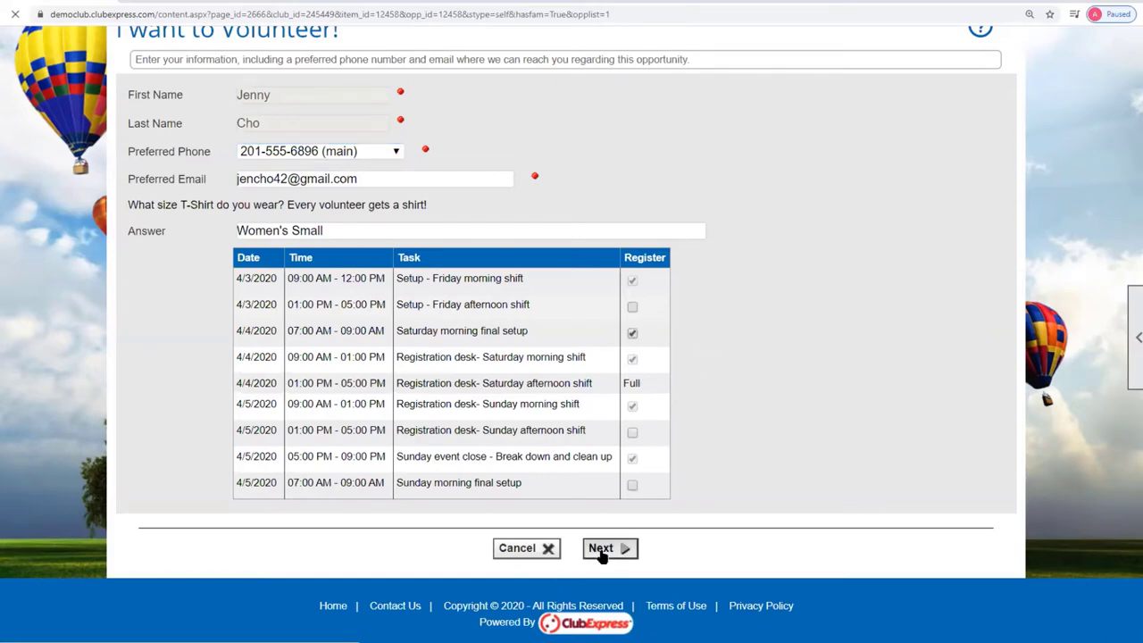
{"action": "scroll", "coordinate": [676, 507], "scroll_direction": "down", "scroll_amount": 2}
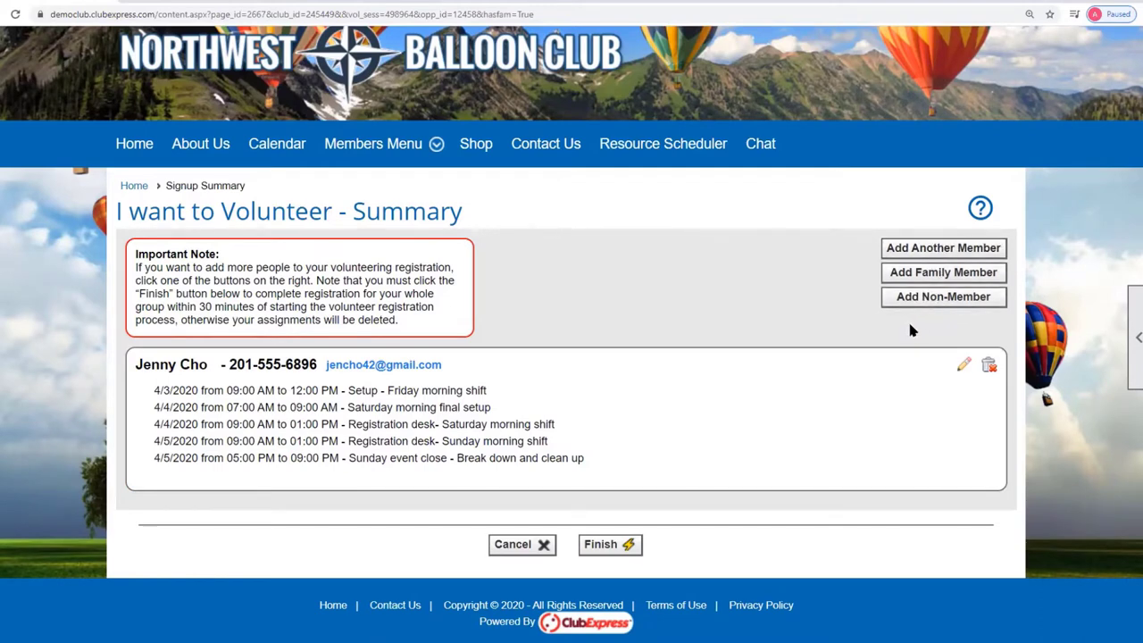
{"action": "left_click", "coordinate": [608, 547]}
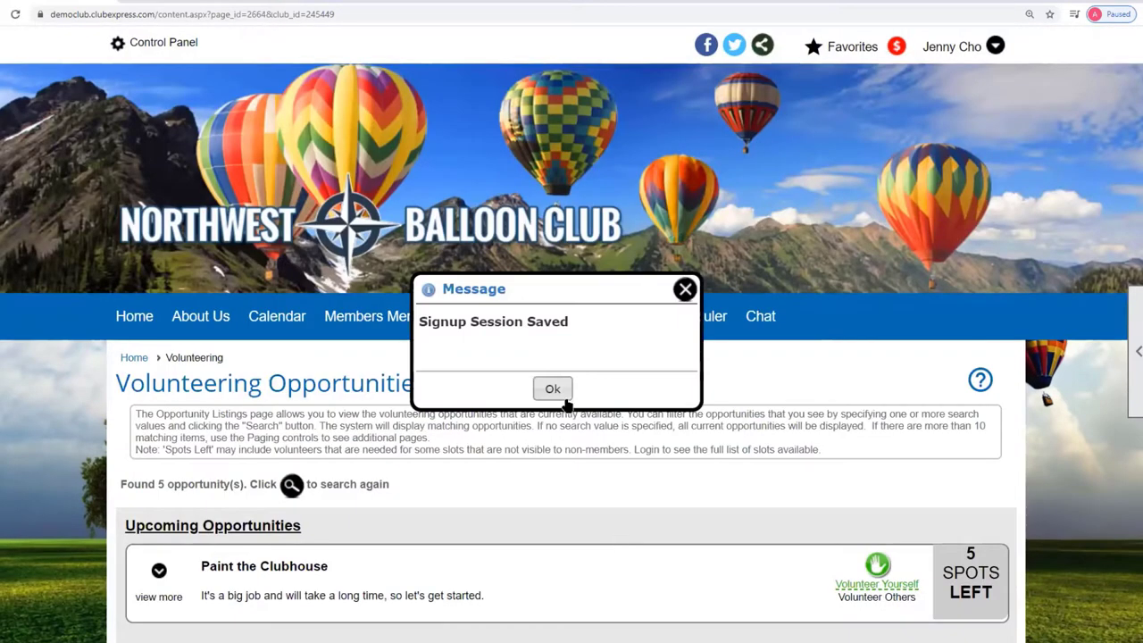
{"action": "left_click", "coordinate": [553, 390]}
{"action": "left_click", "coordinate": [965, 52]}
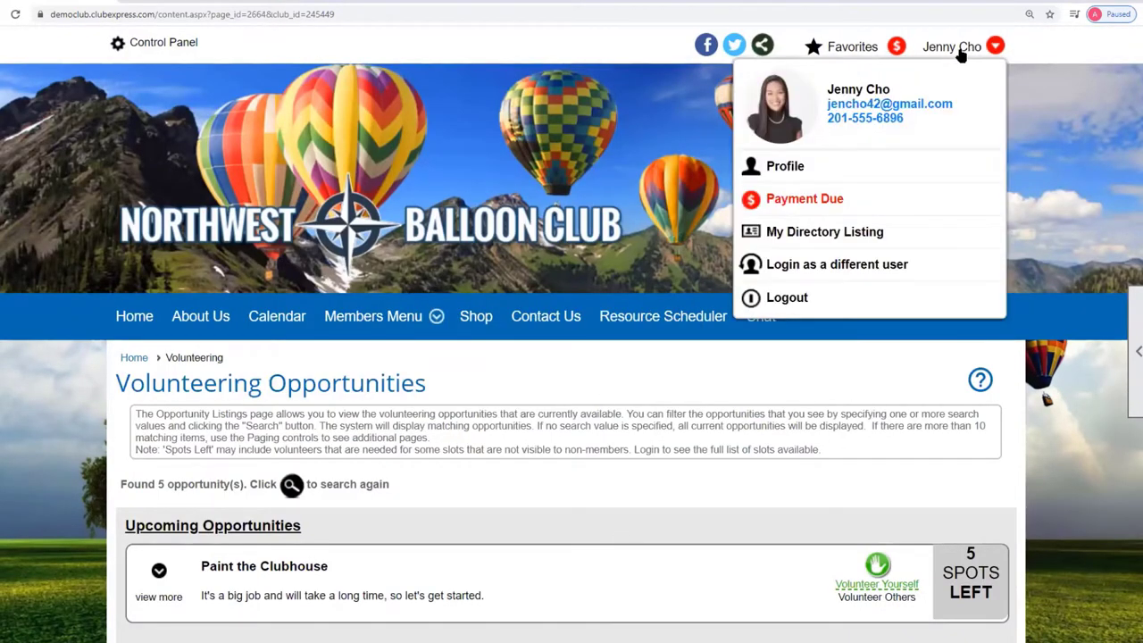
Open Profile > Volunteering history and expand Spring Fly-In to list its seven upcoming shifts.
{"action": "left_click", "coordinate": [793, 166]}
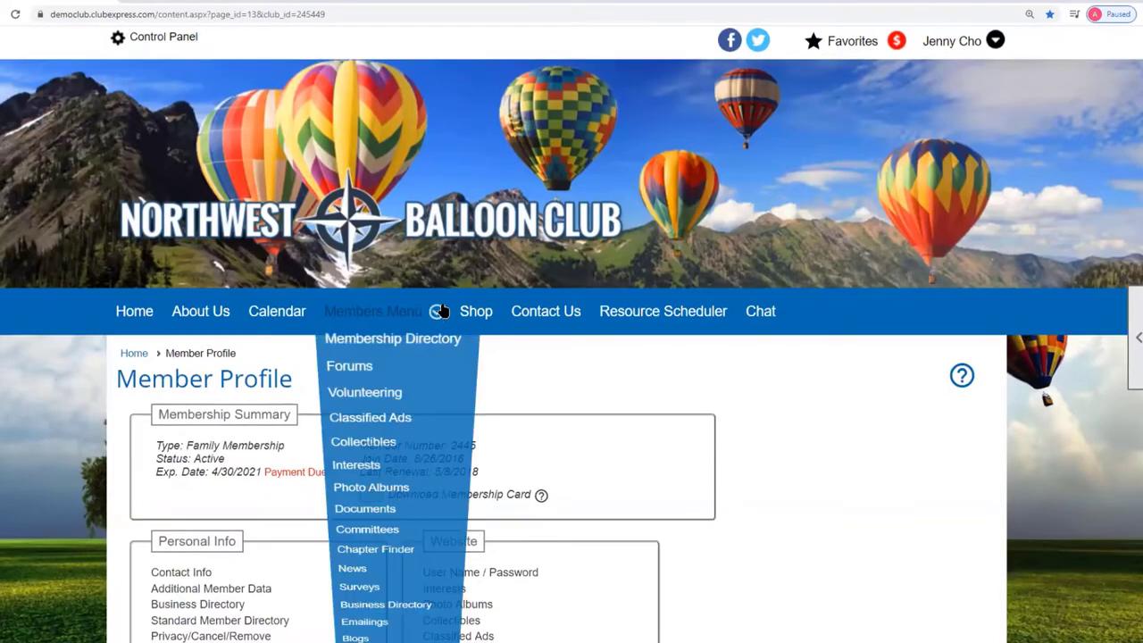
{"action": "scroll", "coordinate": [796, 459], "scroll_direction": "down", "scroll_amount": 5}
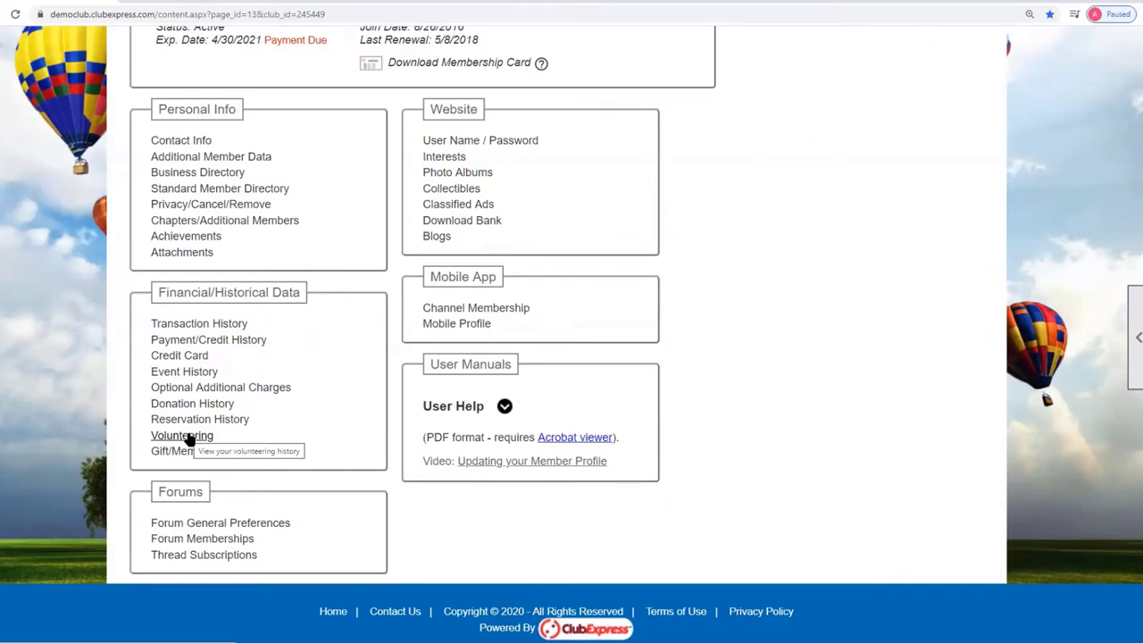
{"action": "left_click", "coordinate": [186, 436]}
{"action": "scroll", "coordinate": [849, 405], "scroll_direction": "down", "scroll_amount": 2}
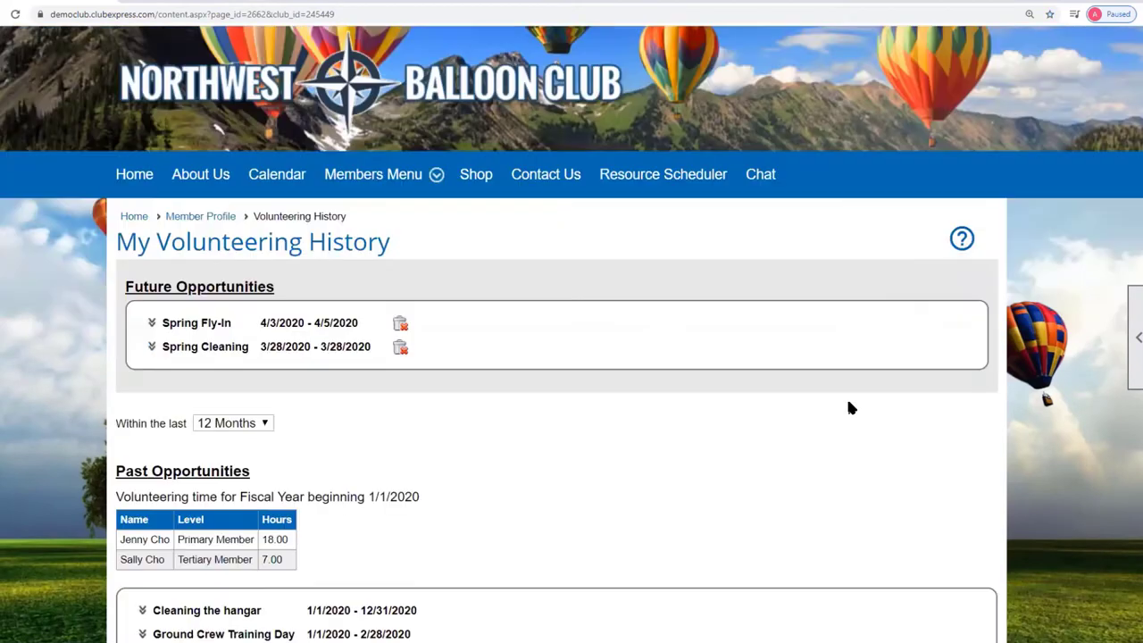
{"action": "scroll", "coordinate": [849, 409], "scroll_direction": "down", "scroll_amount": 2}
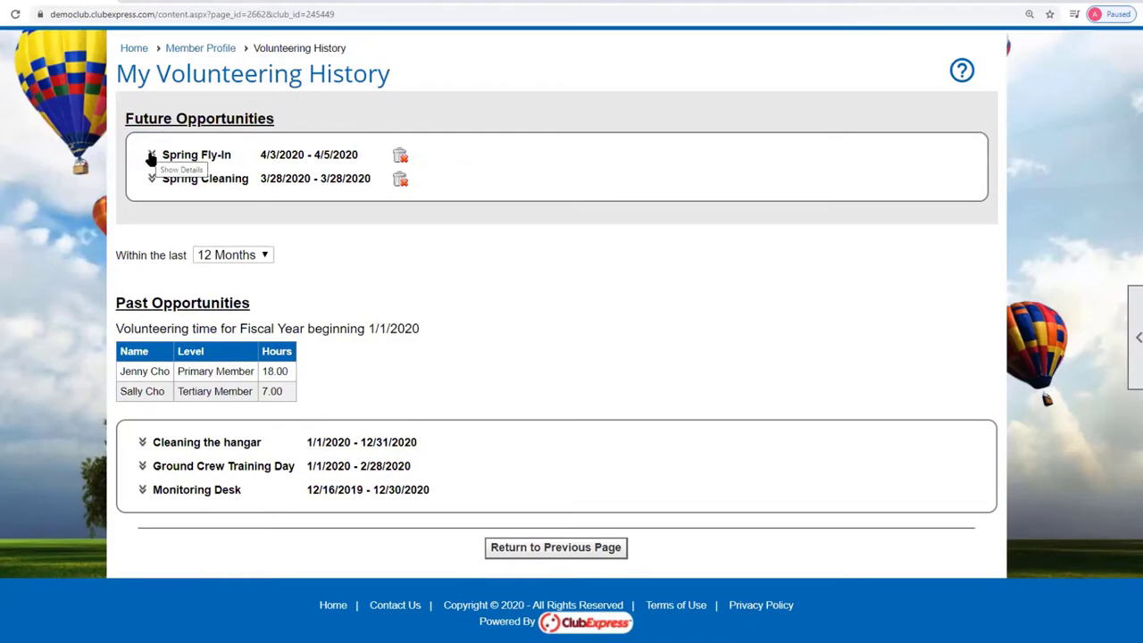
{"action": "left_click", "coordinate": [151, 157]}
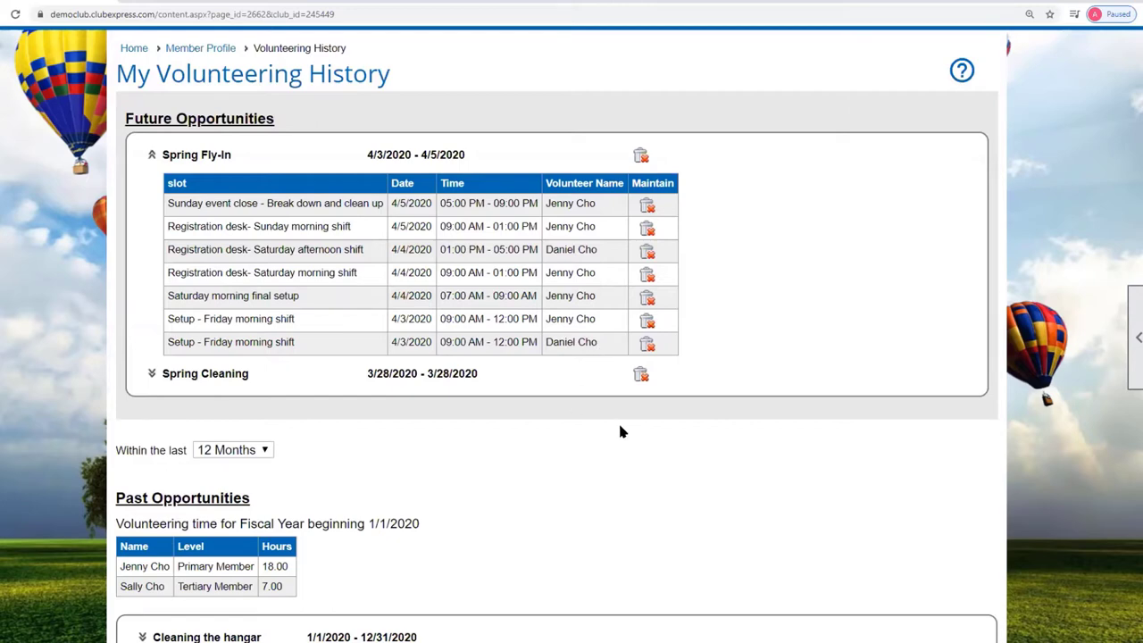
{"action": "scroll", "coordinate": [623, 433], "scroll_direction": "down", "scroll_amount": 3}
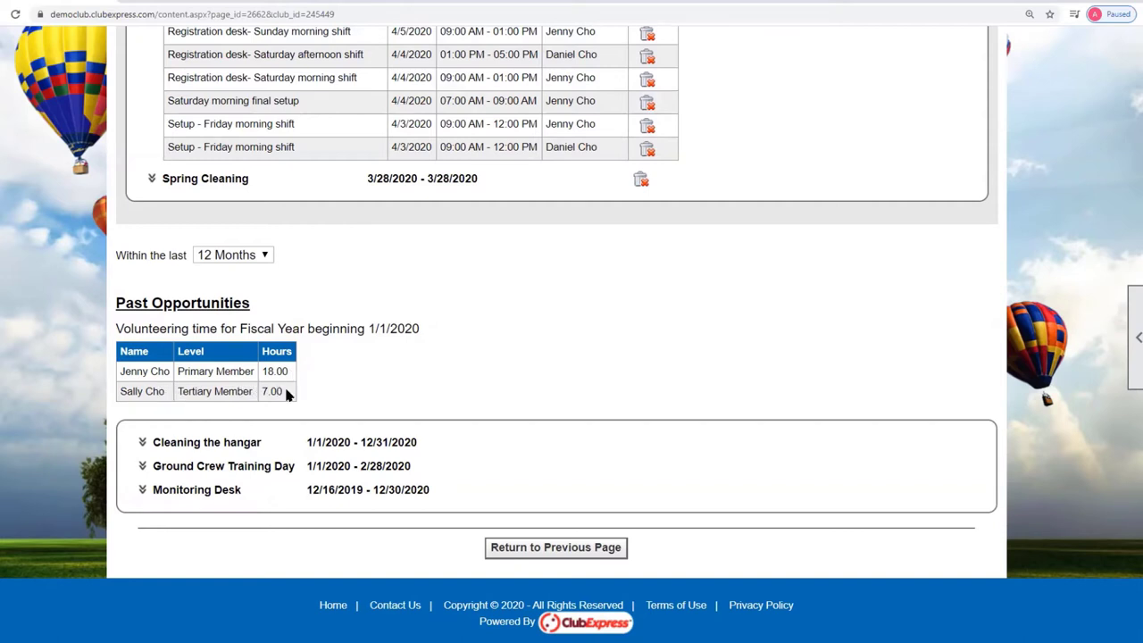
Expand the Monitoring Desk, Cleaning the hangar and Ground Crew Training Day history entries.
{"action": "left_click", "coordinate": [142, 490]}
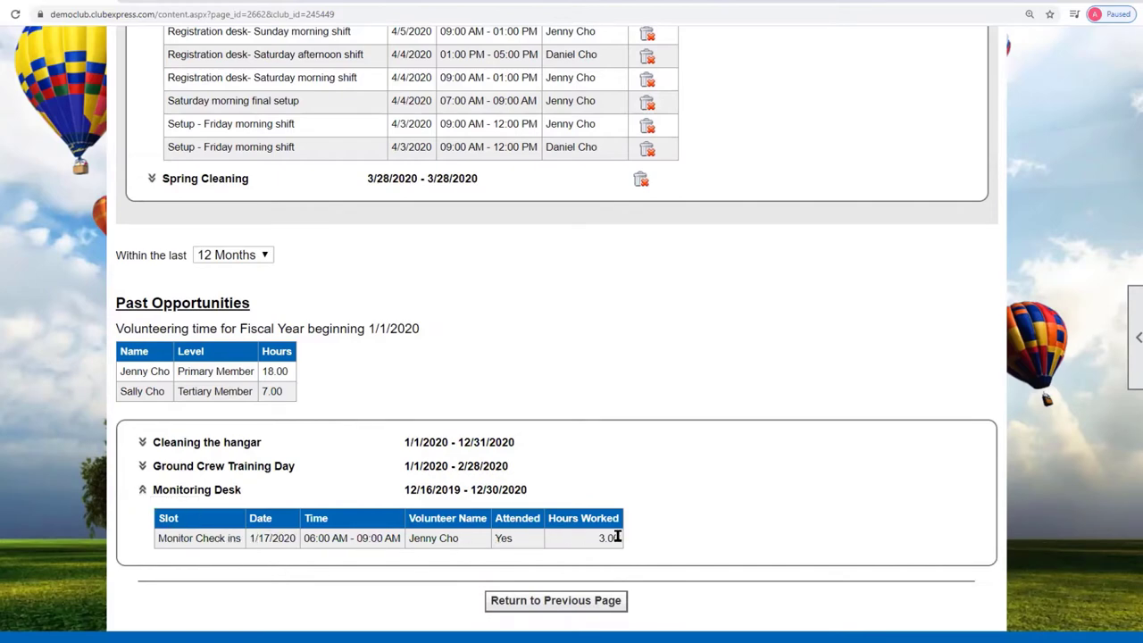
{"action": "left_click", "coordinate": [142, 442]}
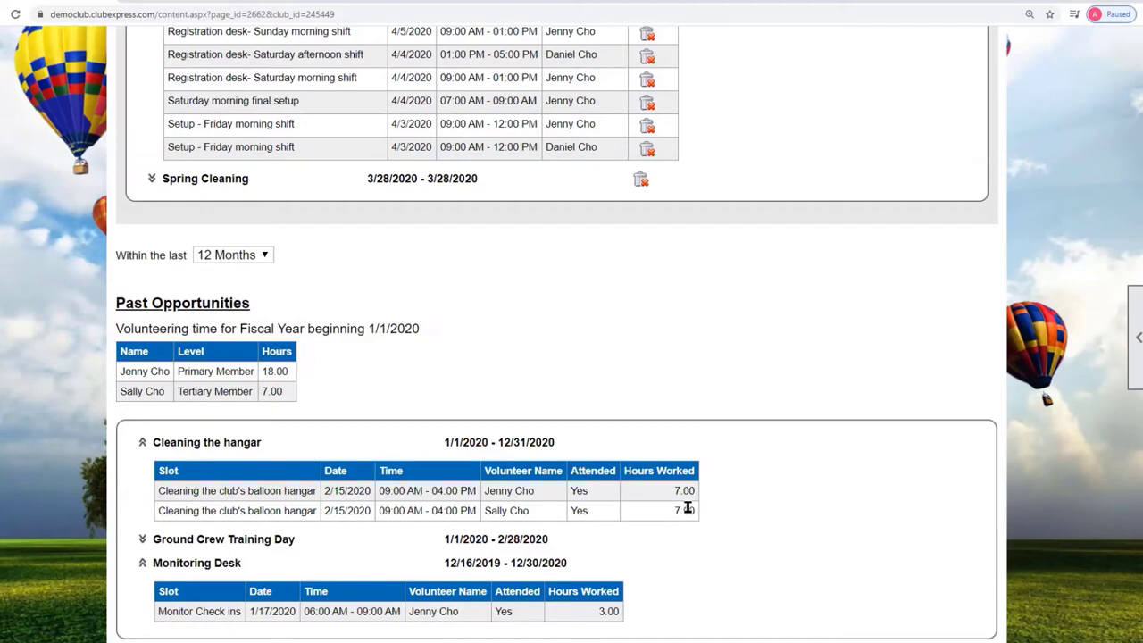
{"action": "left_click", "coordinate": [142, 539]}
{"action": "scroll", "coordinate": [680, 574], "scroll_direction": "down", "scroll_amount": 3}
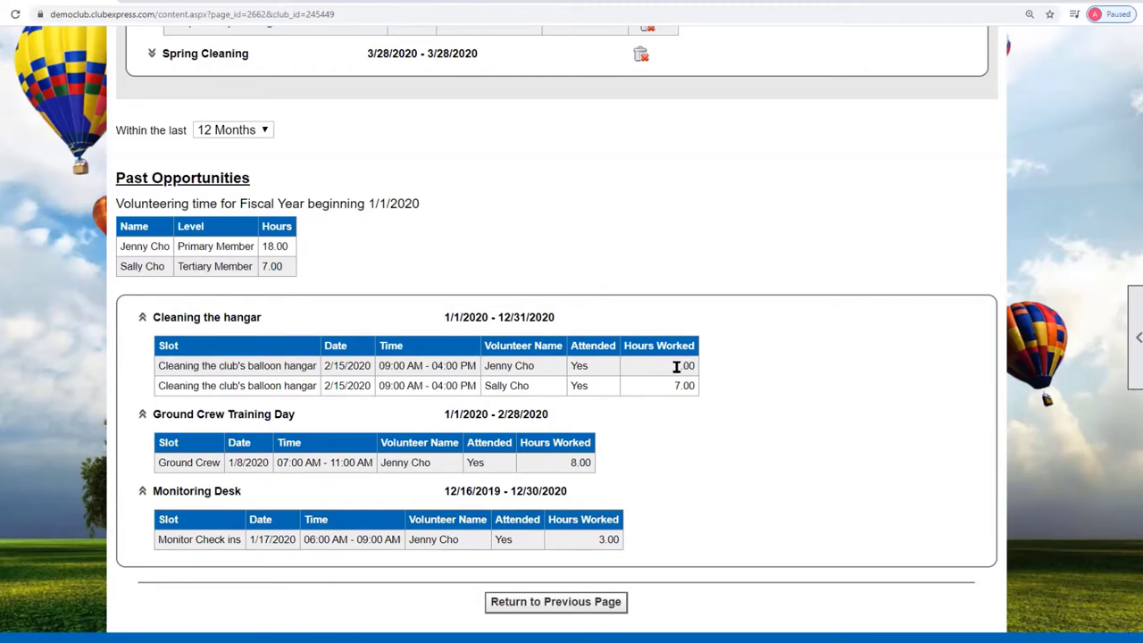
Highlight the 8.00 and 3.00 hours-worked values, then return to the top of the list.
{"action": "left_click_drag", "start_coordinate": [575, 462], "coordinate": [614, 468]}
{"action": "left_click_drag", "start_coordinate": [595, 540], "coordinate": [636, 538]}
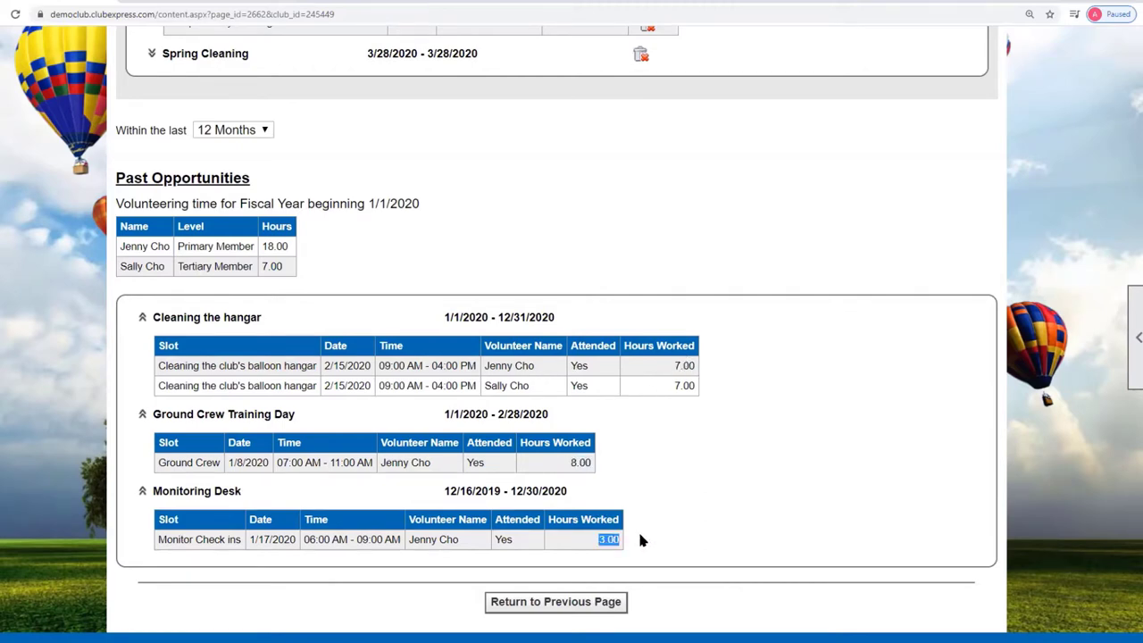
{"action": "left_click", "coordinate": [291, 250]}
{"action": "scroll", "coordinate": [838, 334], "scroll_direction": "up", "scroll_amount": 7}
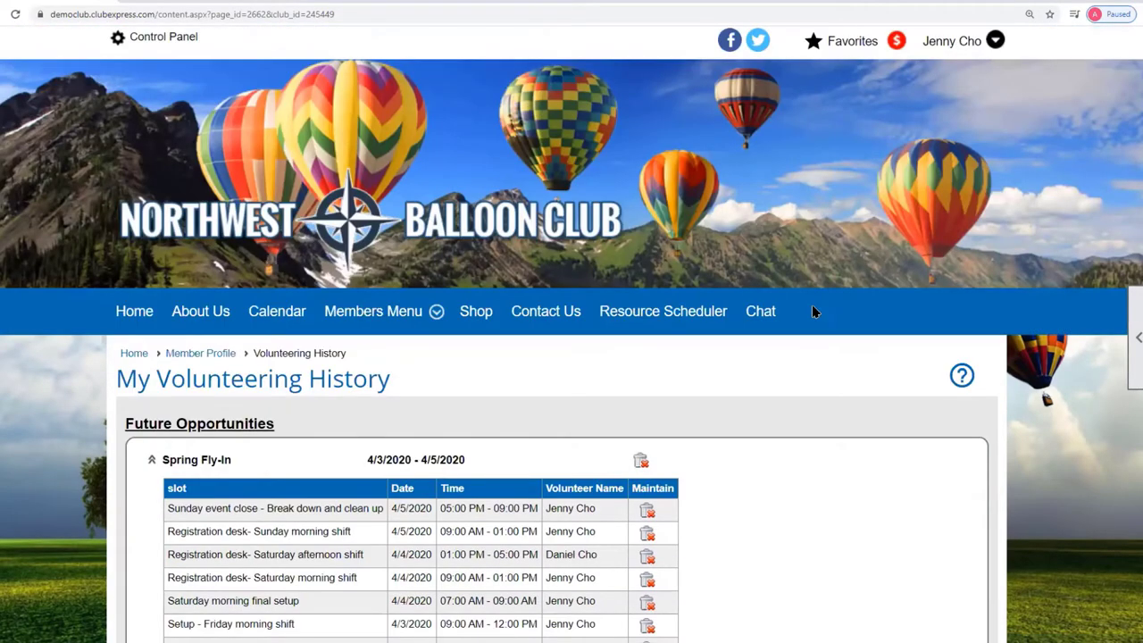
{"action": "scroll", "coordinate": [931, 193], "scroll_direction": "up", "scroll_amount": 1}
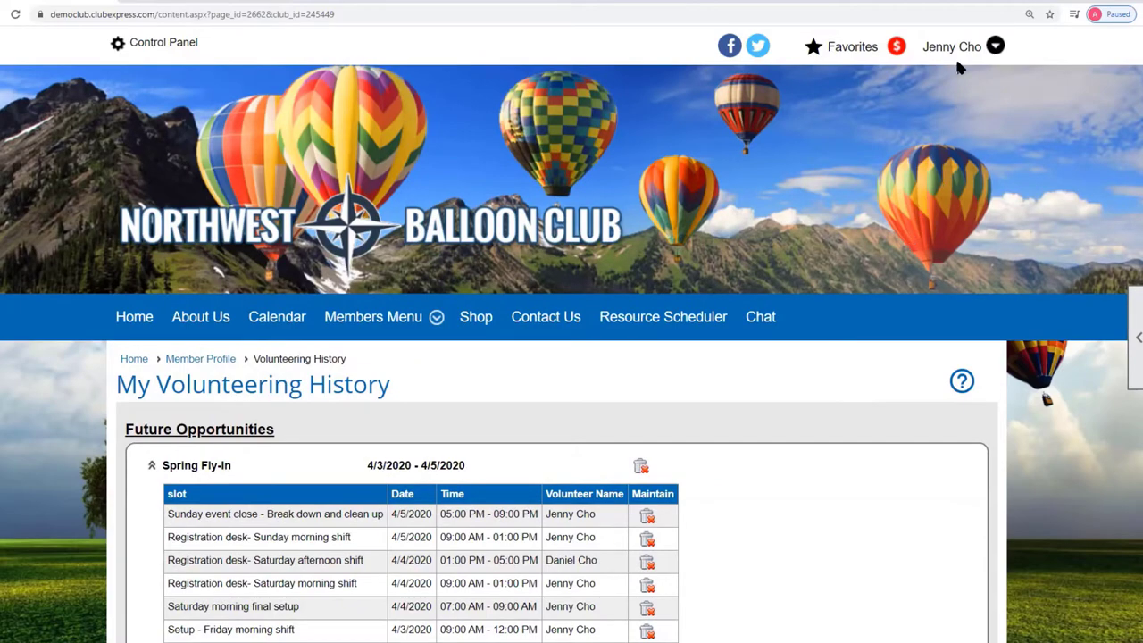
Log in as a different user from the account menu with that member's credentials.
{"action": "left_click", "coordinate": [953, 49]}
{"action": "left_click", "coordinate": [807, 265]}
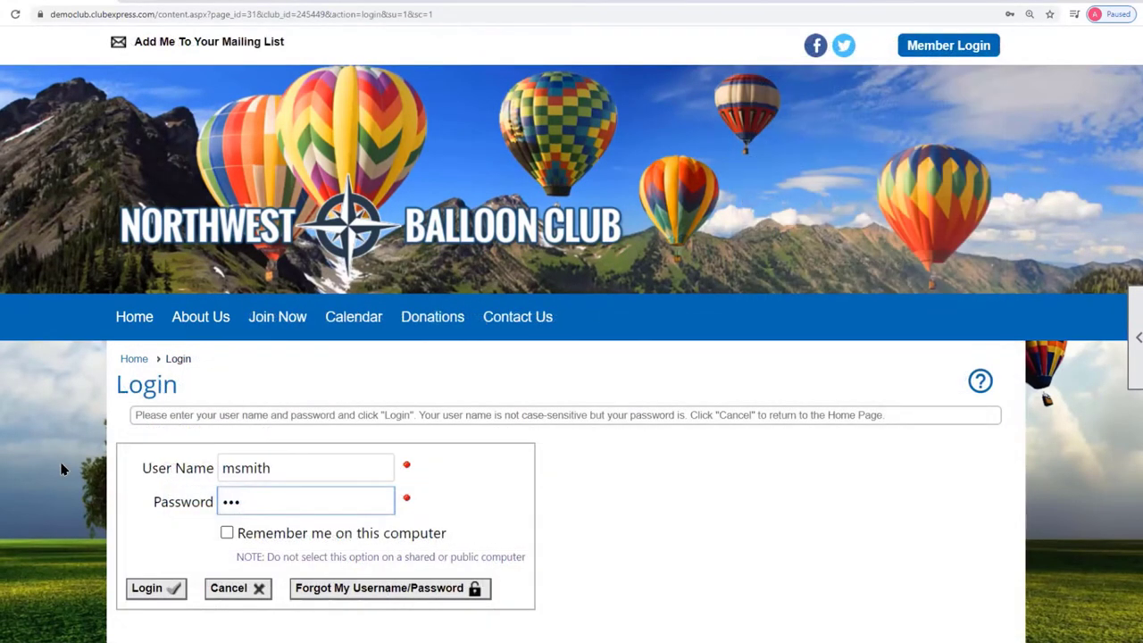
{"action": "type", "text": "th"}
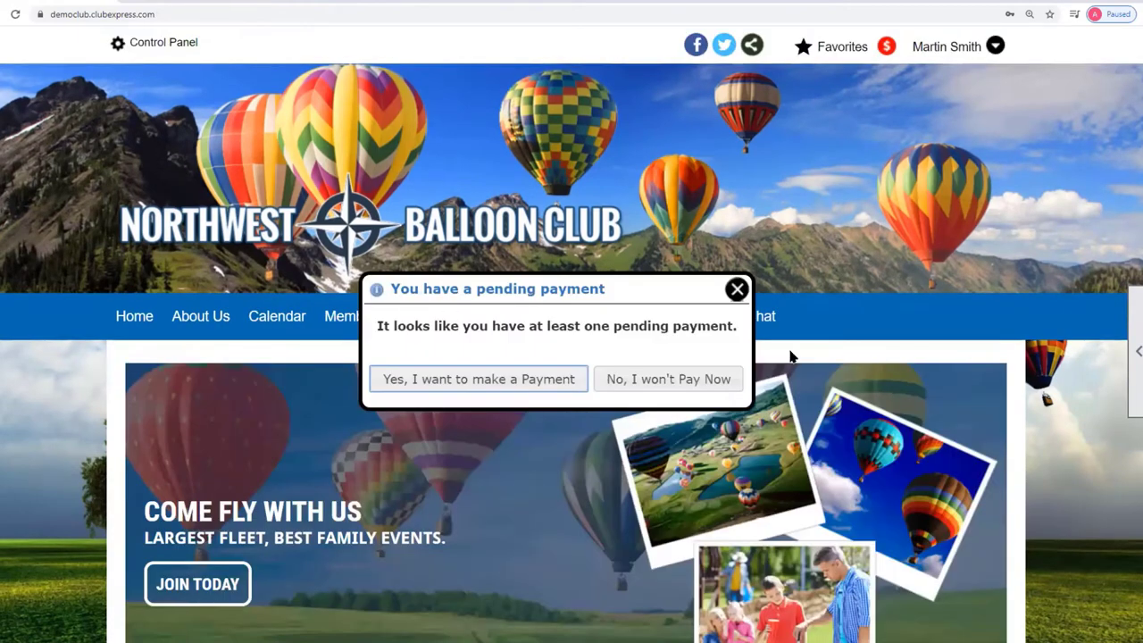
{"action": "left_click", "coordinate": [738, 289]}
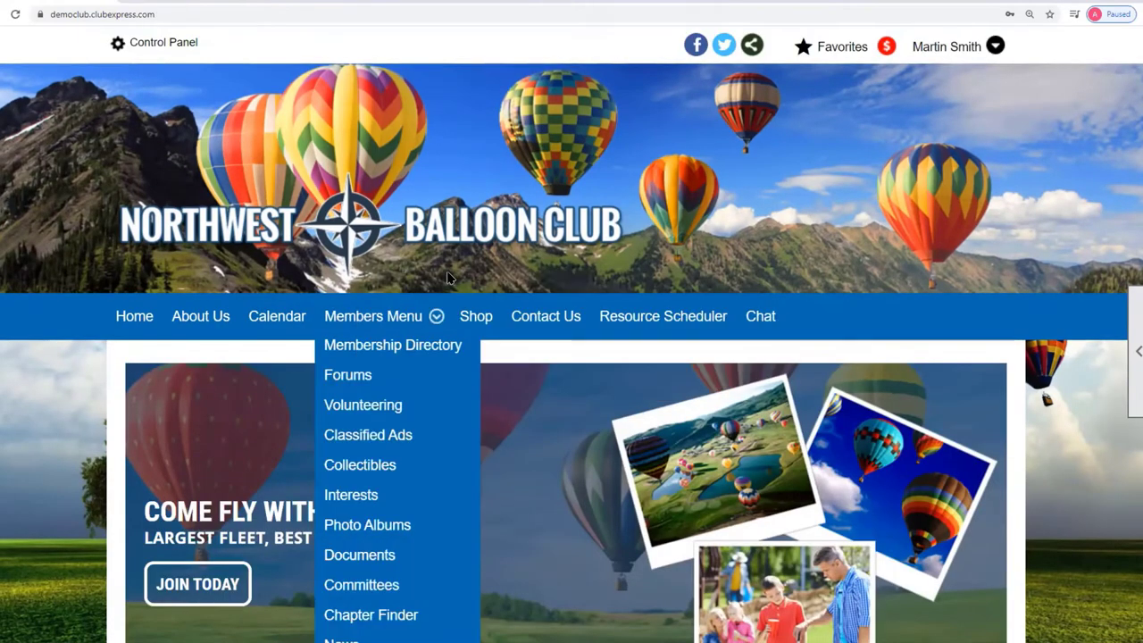
Open Members Menu > Volunteering to view the 5 listed opportunities.
{"action": "left_click", "coordinate": [386, 409]}
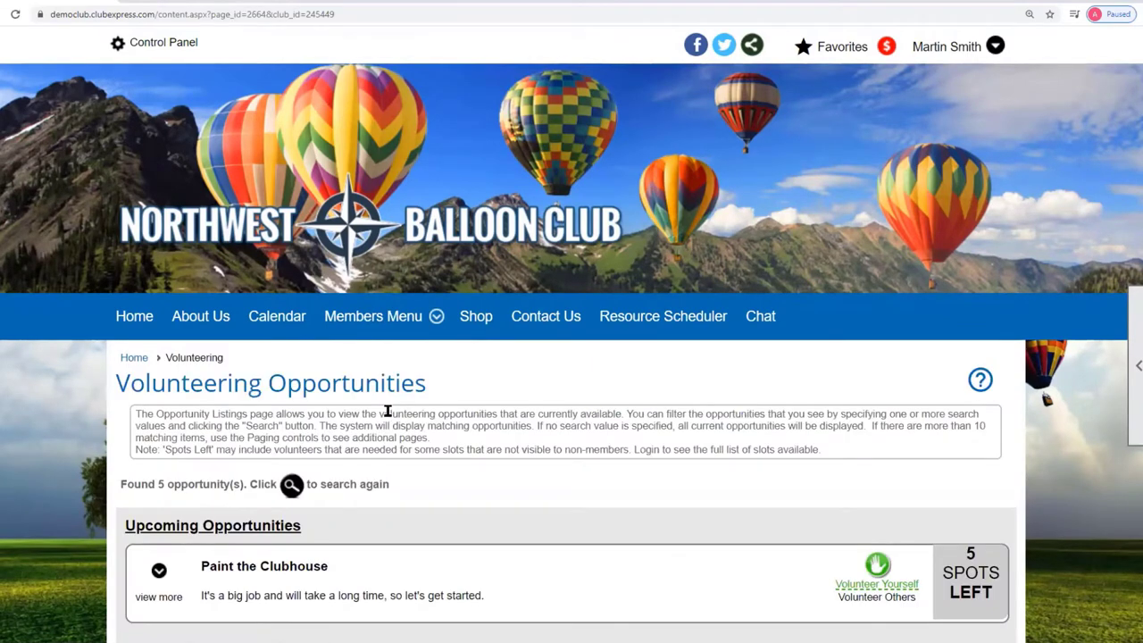
{"action": "scroll", "coordinate": [602, 408], "scroll_direction": "down", "scroll_amount": 2}
{"action": "scroll", "coordinate": [604, 410], "scroll_direction": "down", "scroll_amount": 1}
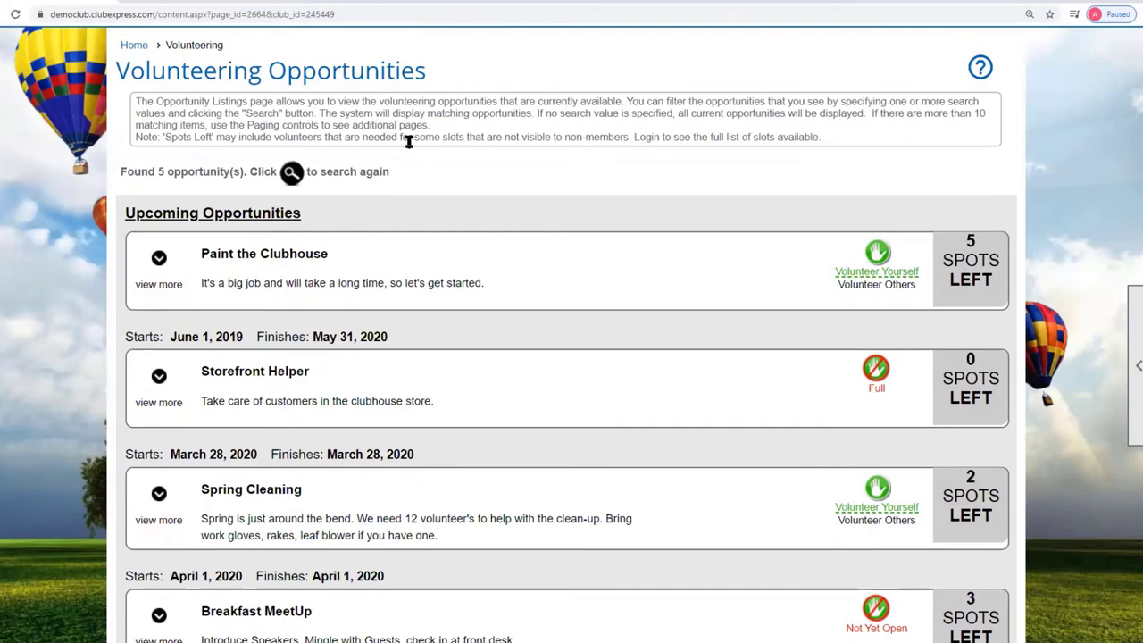
{"action": "left_click", "coordinate": [1133, 367]}
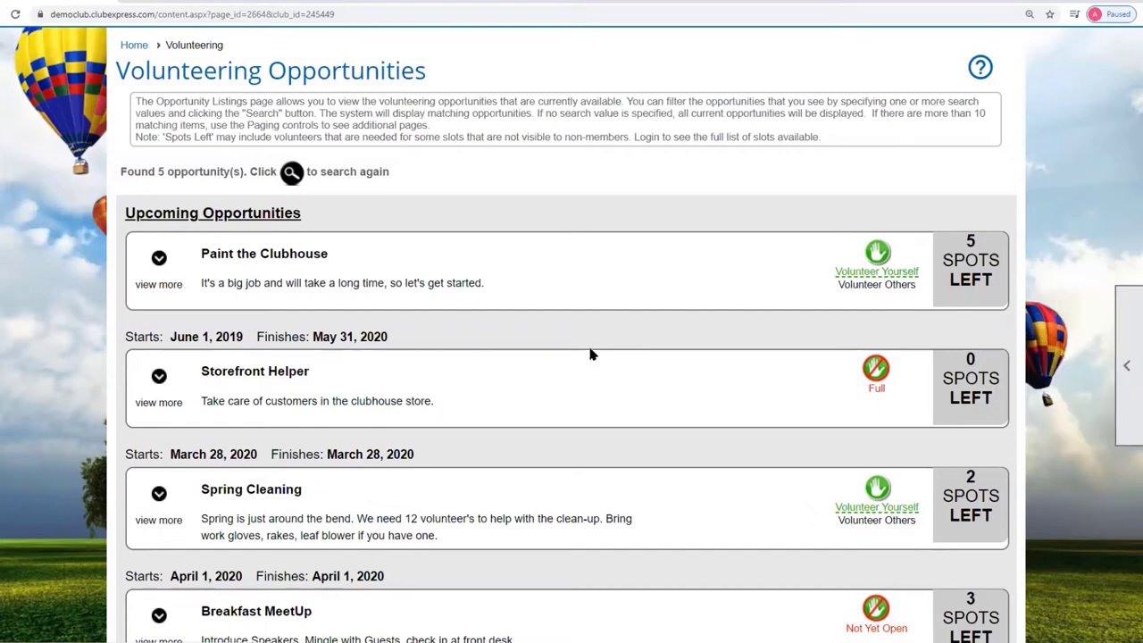
{"action": "scroll", "coordinate": [581, 345], "scroll_direction": "up", "scroll_amount": 4}
Go to Control Panel's Club tab and open Volunteering under Admin Functions.
{"action": "left_click", "coordinate": [162, 44]}
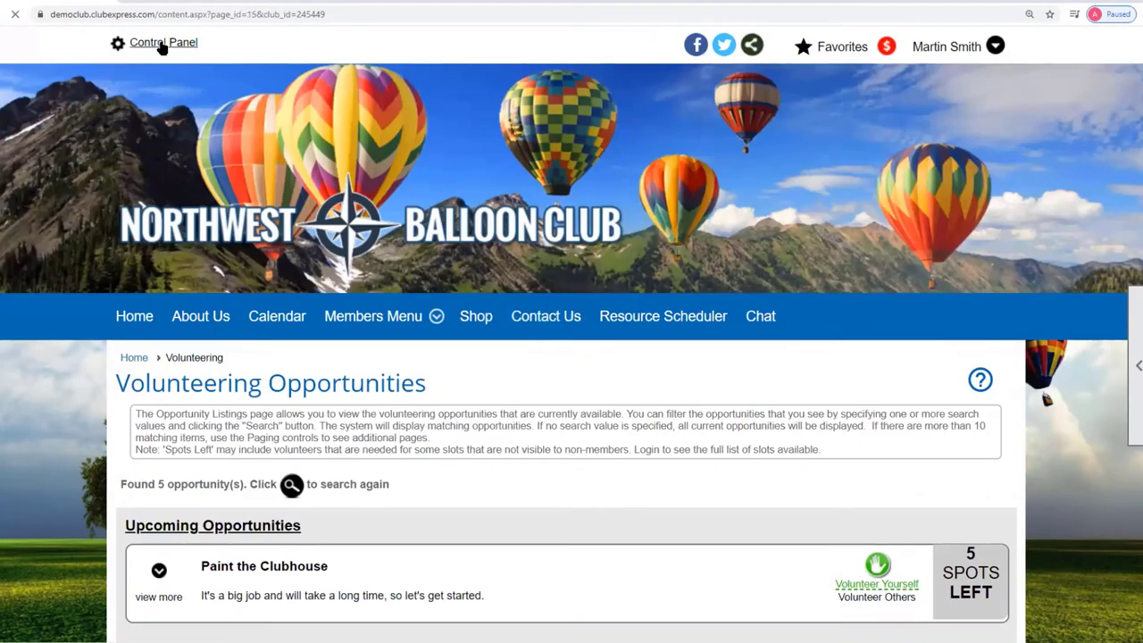
{"action": "scroll", "coordinate": [758, 350], "scroll_direction": "down", "scroll_amount": 3}
{"action": "scroll", "coordinate": [759, 350], "scroll_direction": "down", "scroll_amount": 1}
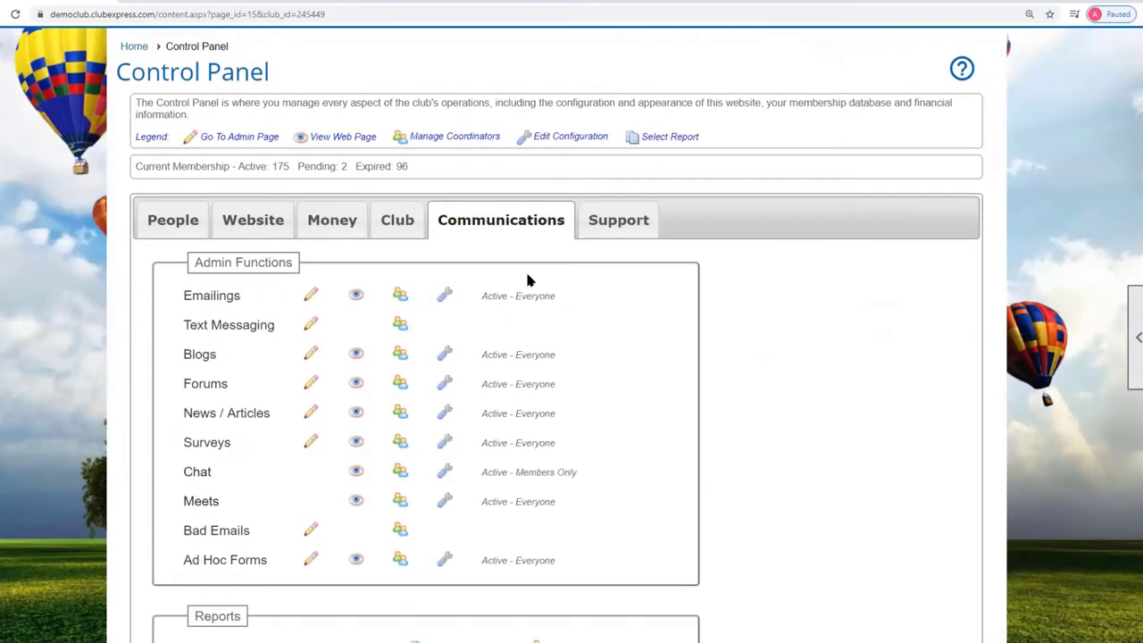
{"action": "left_click", "coordinate": [164, 220]}
{"action": "scroll", "coordinate": [728, 284], "scroll_direction": "down", "scroll_amount": 4}
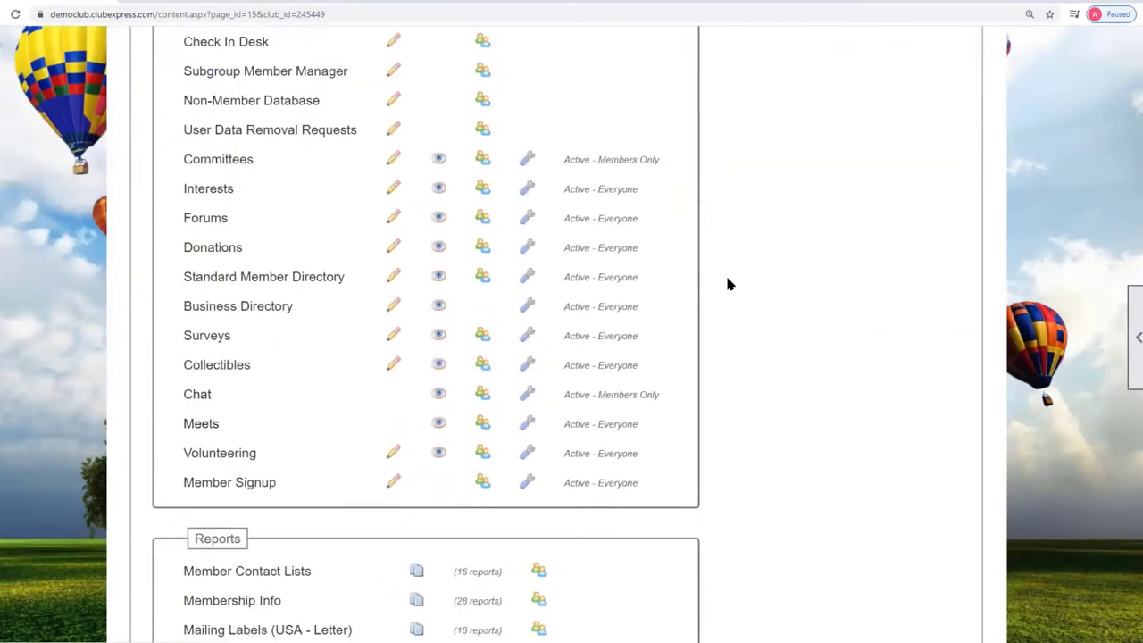
{"action": "scroll", "coordinate": [888, 375], "scroll_direction": "up", "scroll_amount": 4}
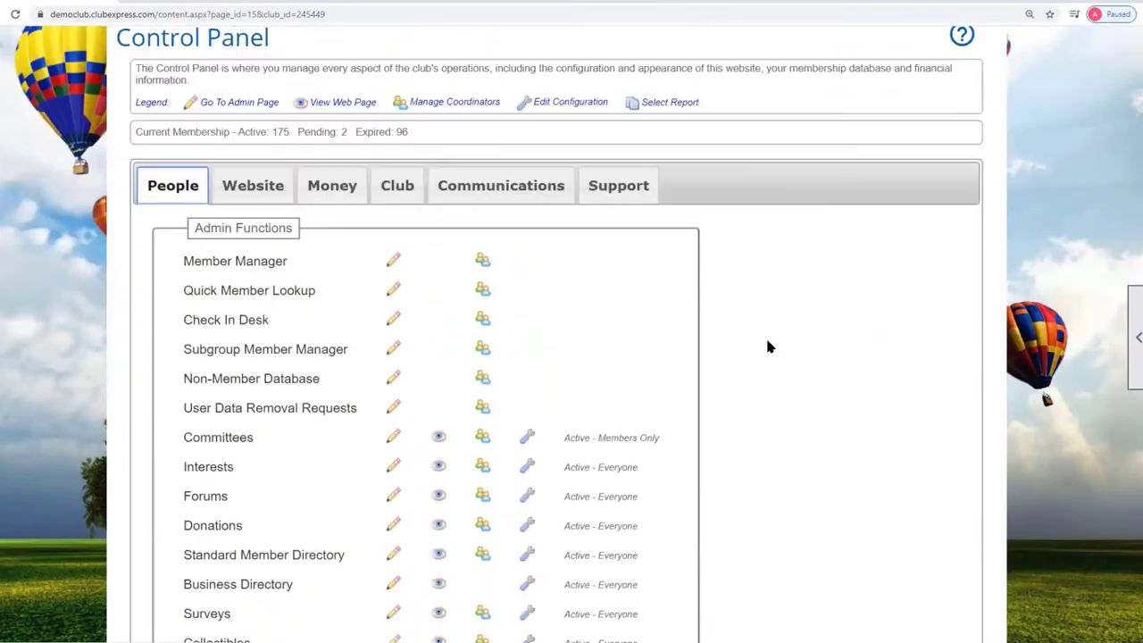
{"action": "left_click", "coordinate": [389, 227]}
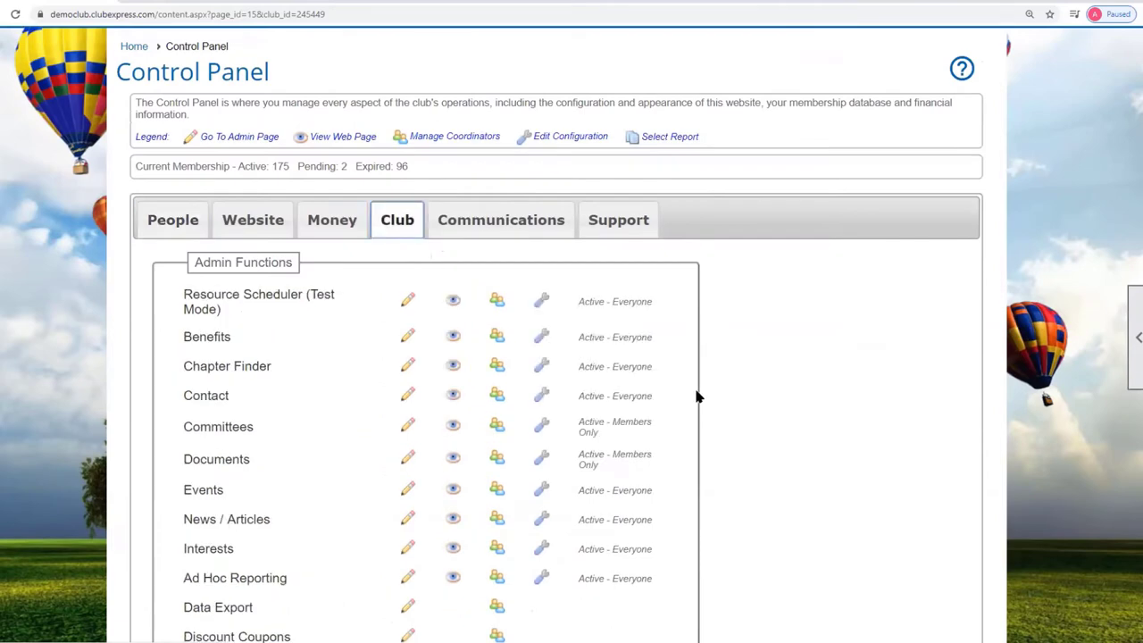
{"action": "scroll", "coordinate": [697, 395], "scroll_direction": "down", "scroll_amount": 3}
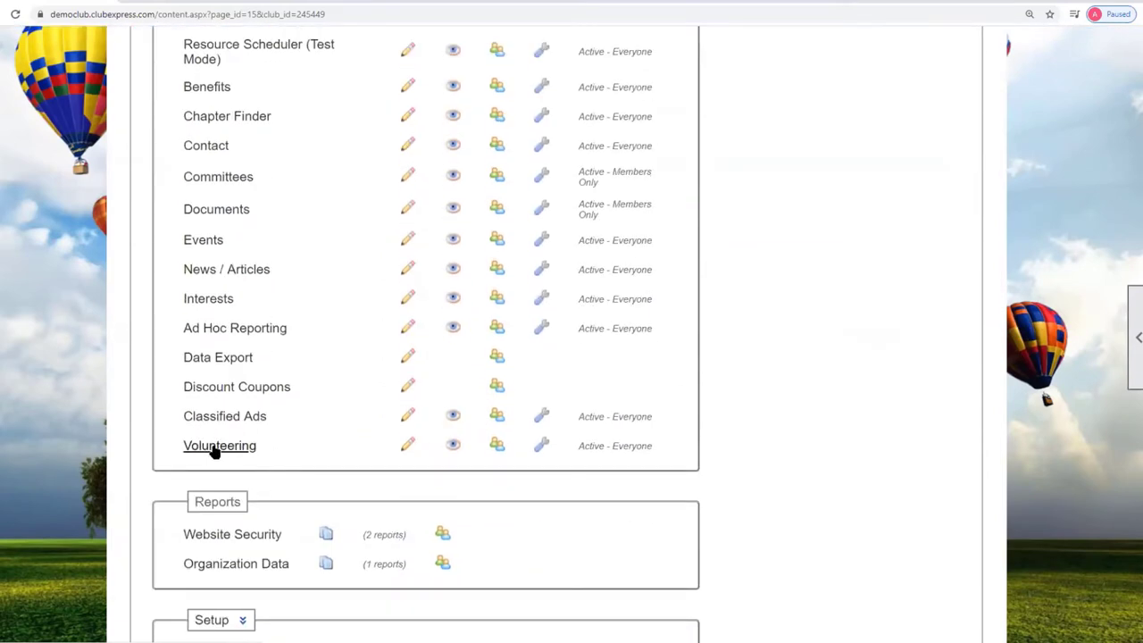
{"action": "left_click", "coordinate": [214, 449]}
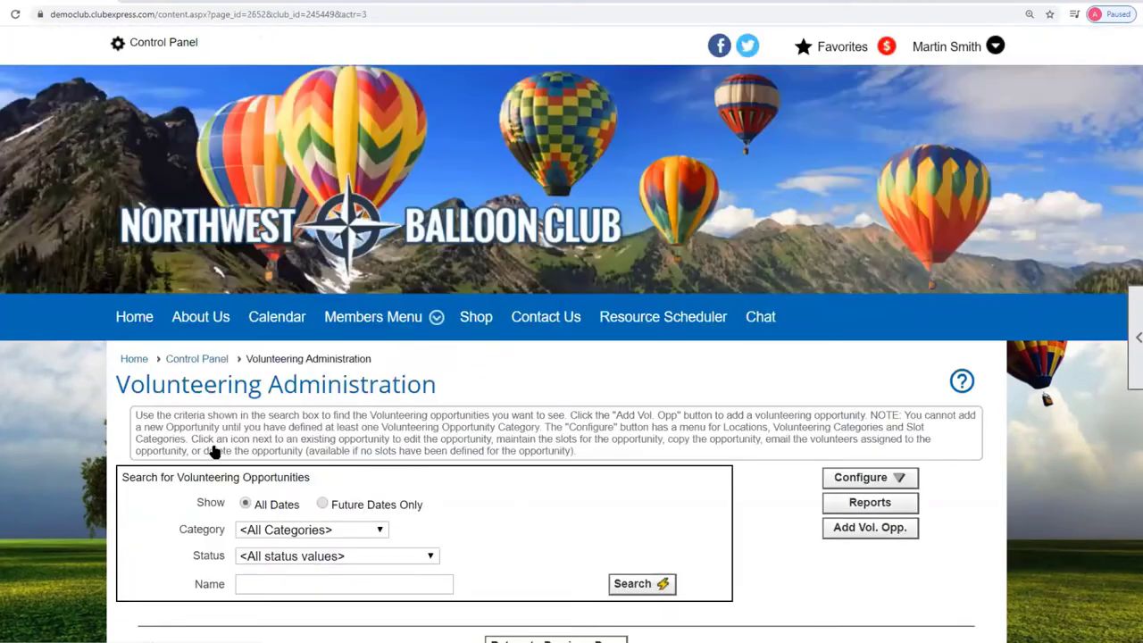
Search volunteering opportunities with <All Categories> and <All status values> selected.
{"action": "scroll", "coordinate": [1036, 477], "scroll_direction": "down", "scroll_amount": 2}
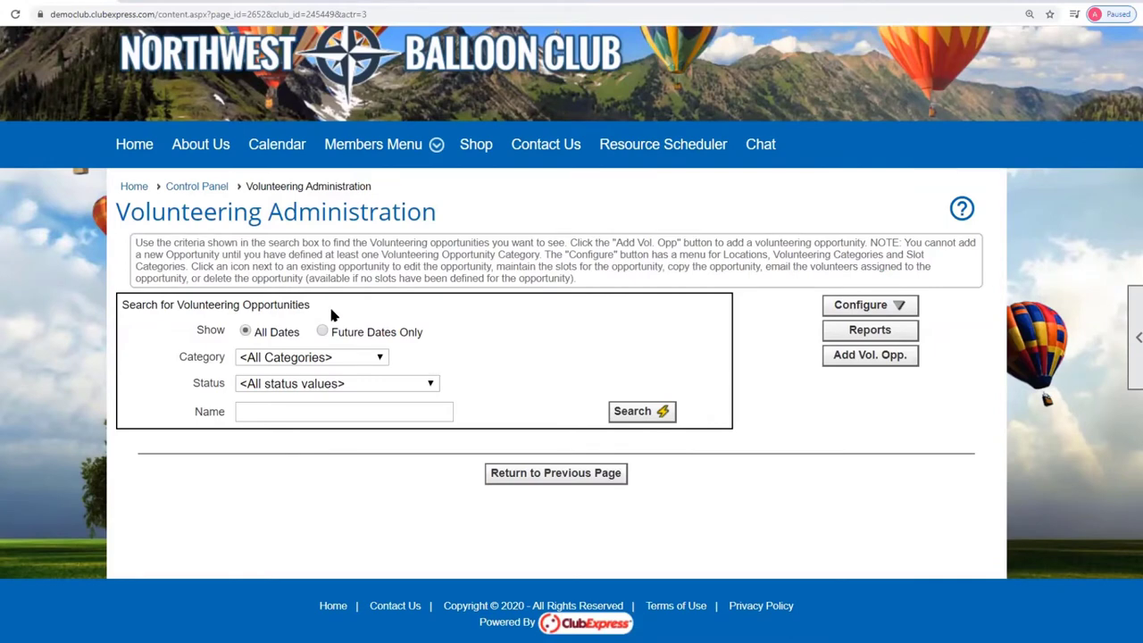
{"action": "left_click", "coordinate": [382, 360]}
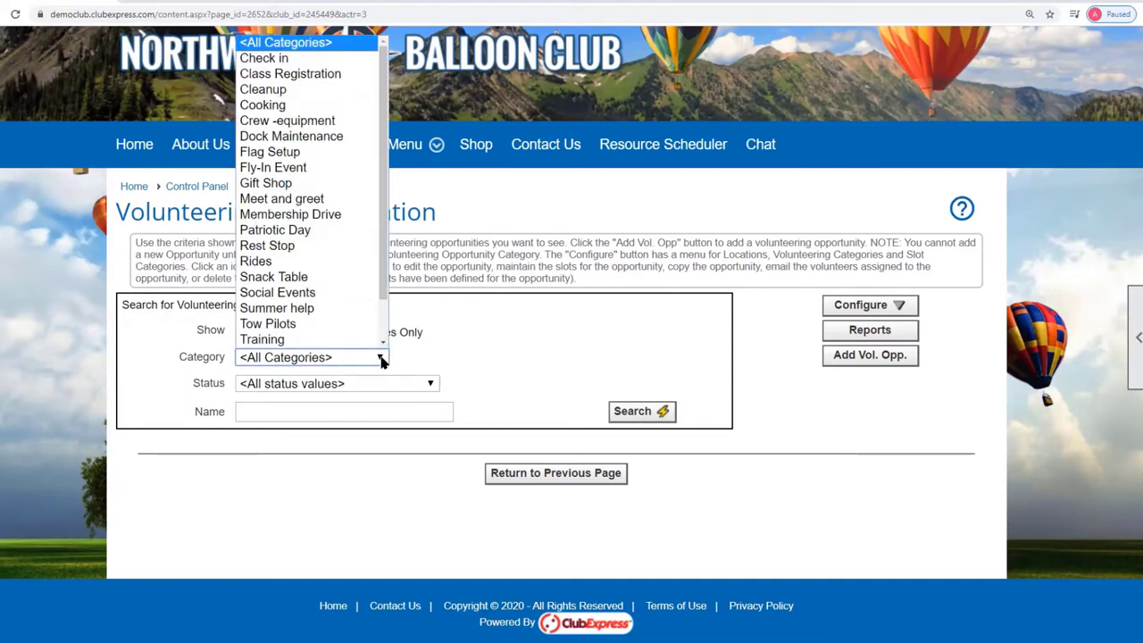
{"action": "left_click", "coordinate": [429, 376]}
{"action": "left_click", "coordinate": [431, 384]}
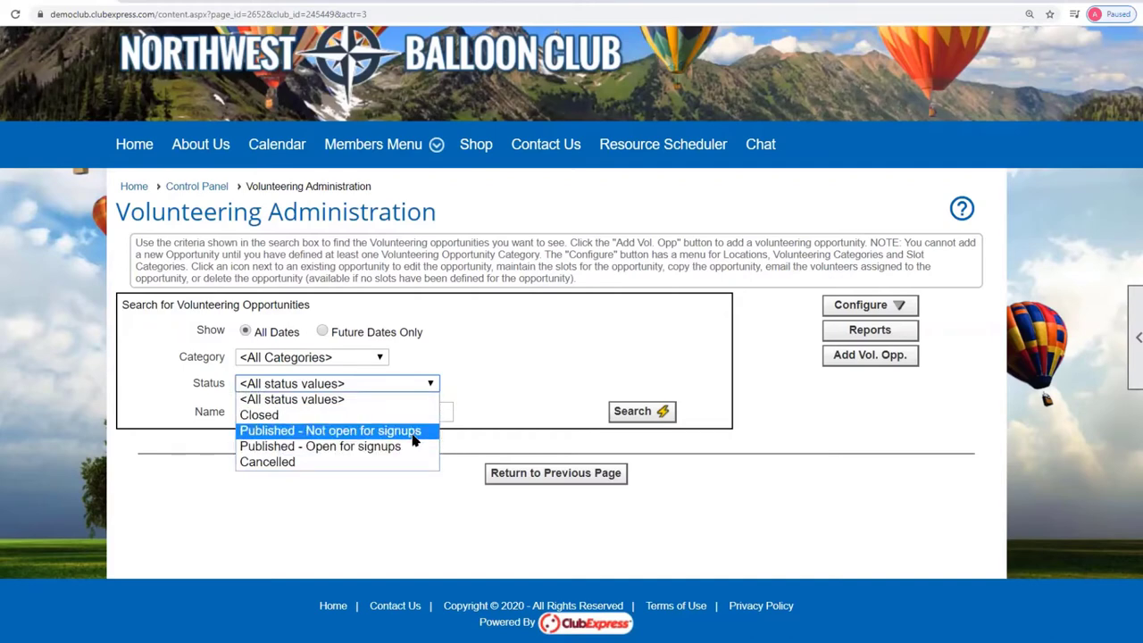
{"action": "left_click", "coordinate": [564, 353]}
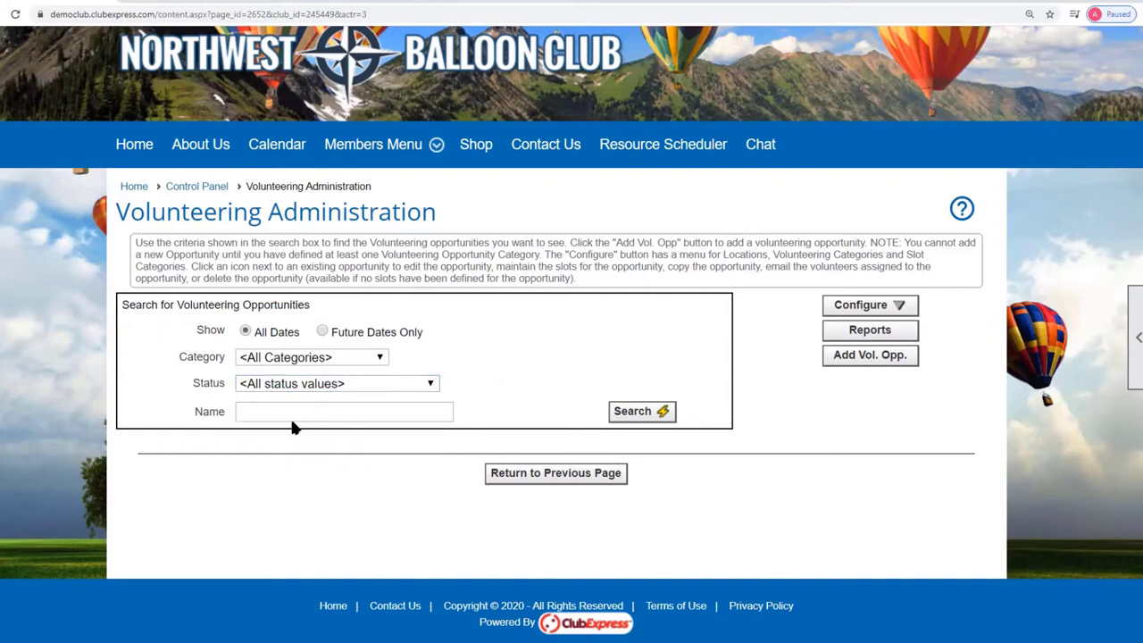
{"action": "left_click", "coordinate": [656, 415]}
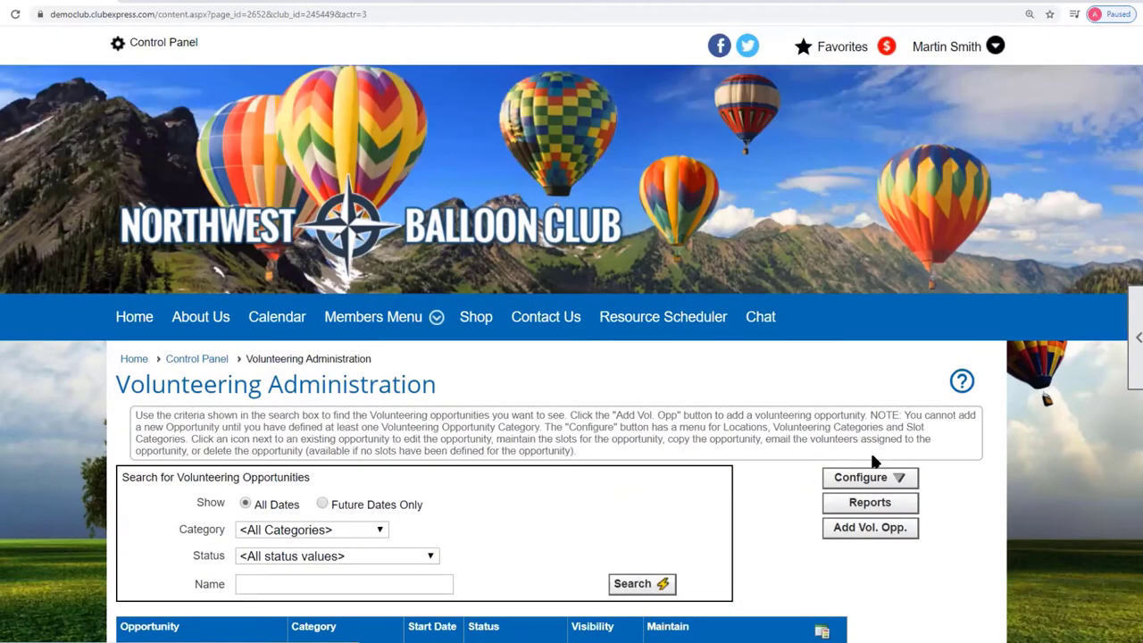
{"action": "scroll", "coordinate": [1092, 433], "scroll_direction": "down", "scroll_amount": 3}
{"action": "scroll", "coordinate": [1093, 442], "scroll_direction": "down", "scroll_amount": 2}
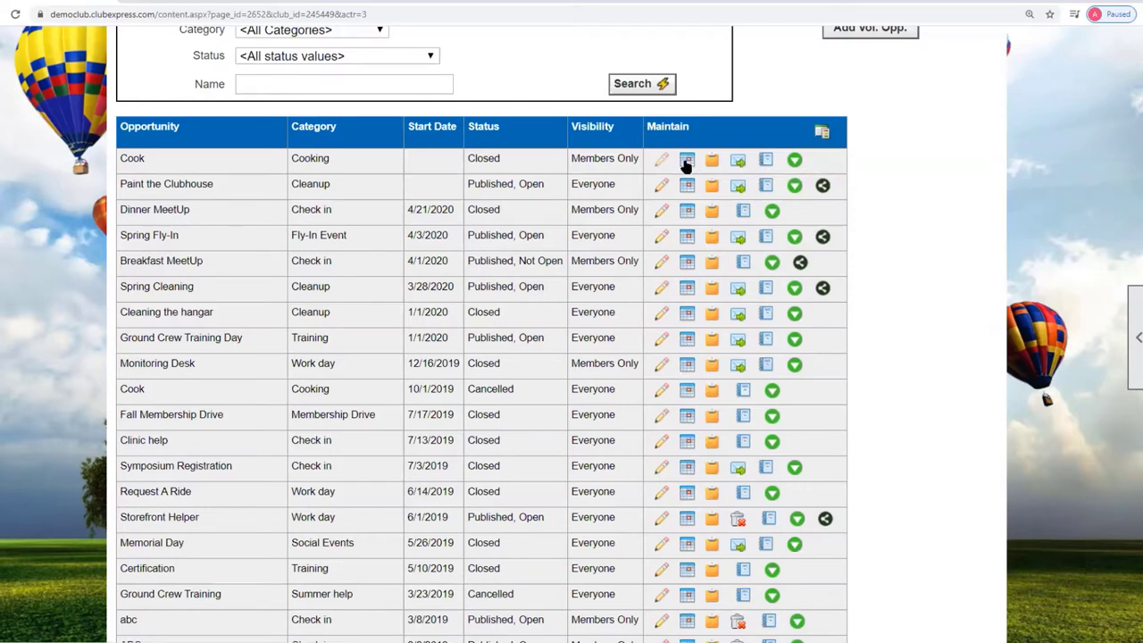
{"action": "left_click", "coordinate": [824, 133]}
{"action": "left_click", "coordinate": [824, 134]}
{"action": "left_click", "coordinate": [823, 133]}
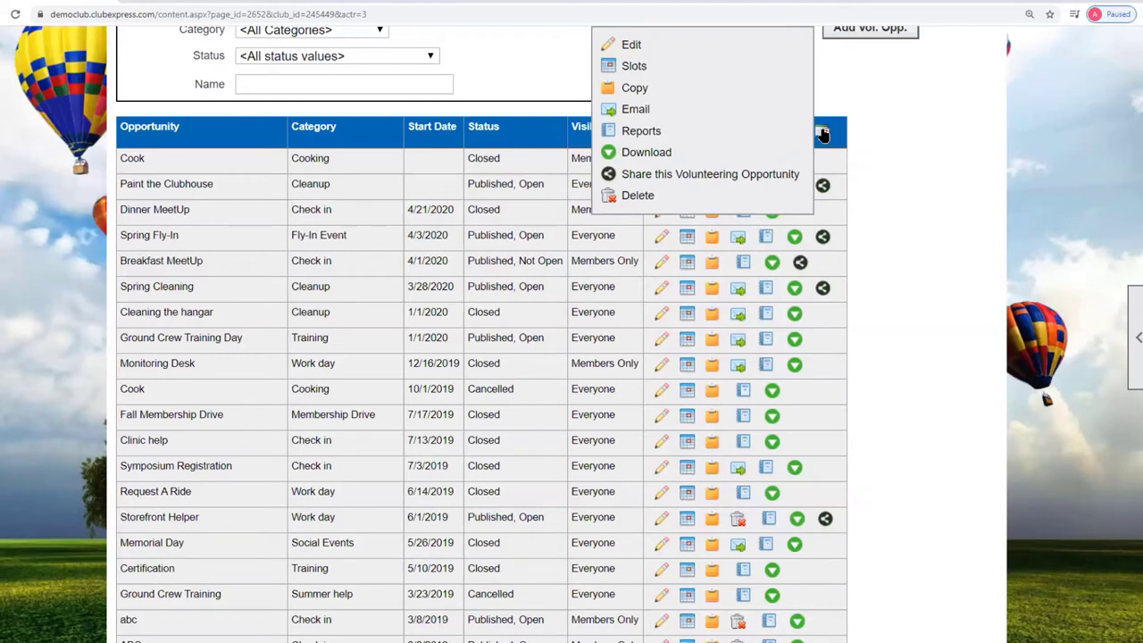
{"action": "left_click", "coordinate": [823, 133]}
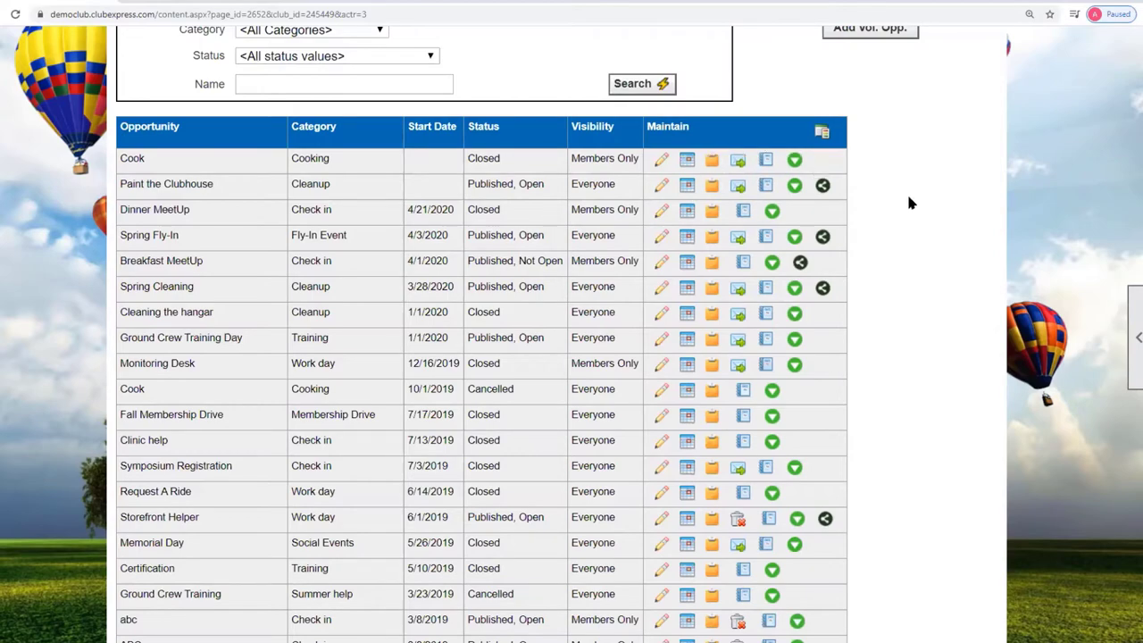
{"action": "scroll", "coordinate": [909, 204], "scroll_direction": "up", "scroll_amount": 3}
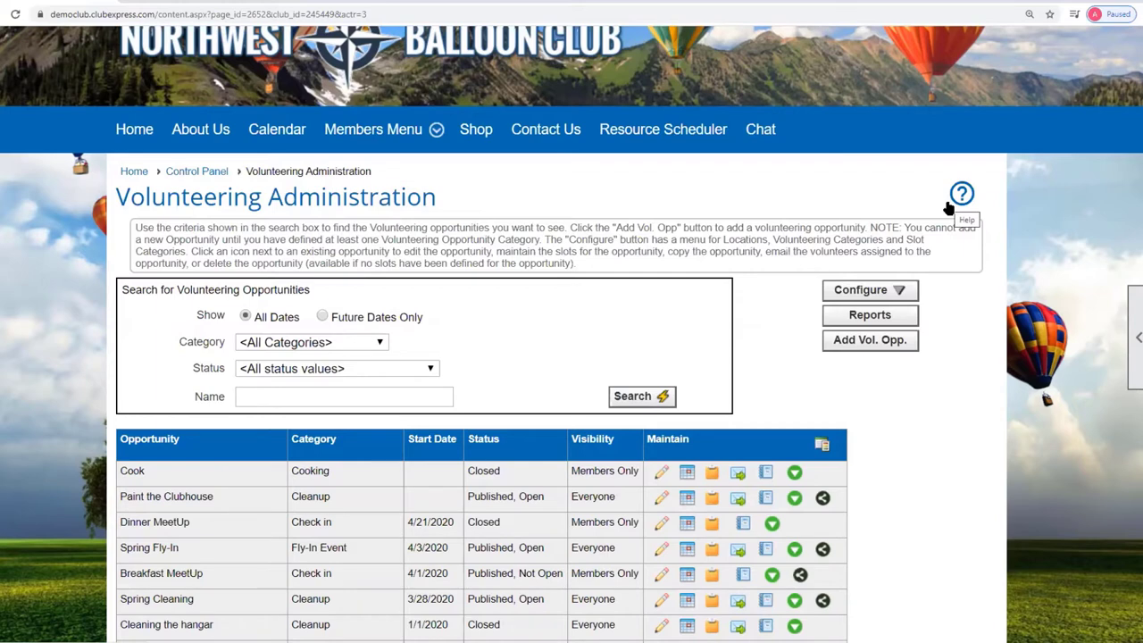
{"action": "left_click", "coordinate": [883, 296]}
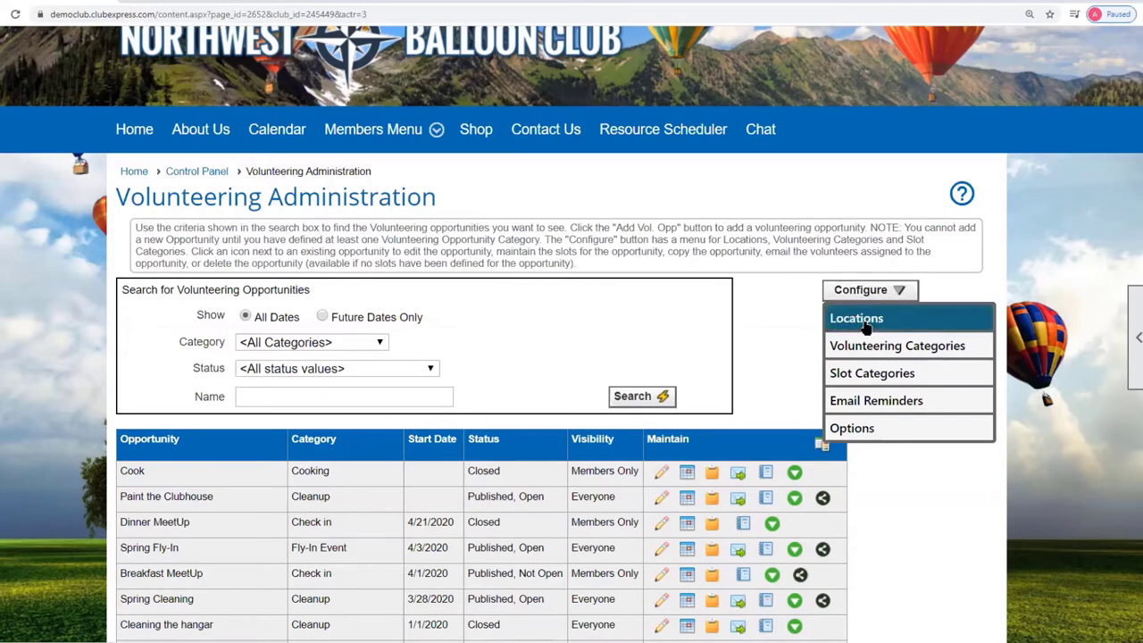
{"action": "left_click", "coordinate": [858, 320]}
{"action": "scroll", "coordinate": [755, 331], "scroll_direction": "down", "scroll_amount": 3}
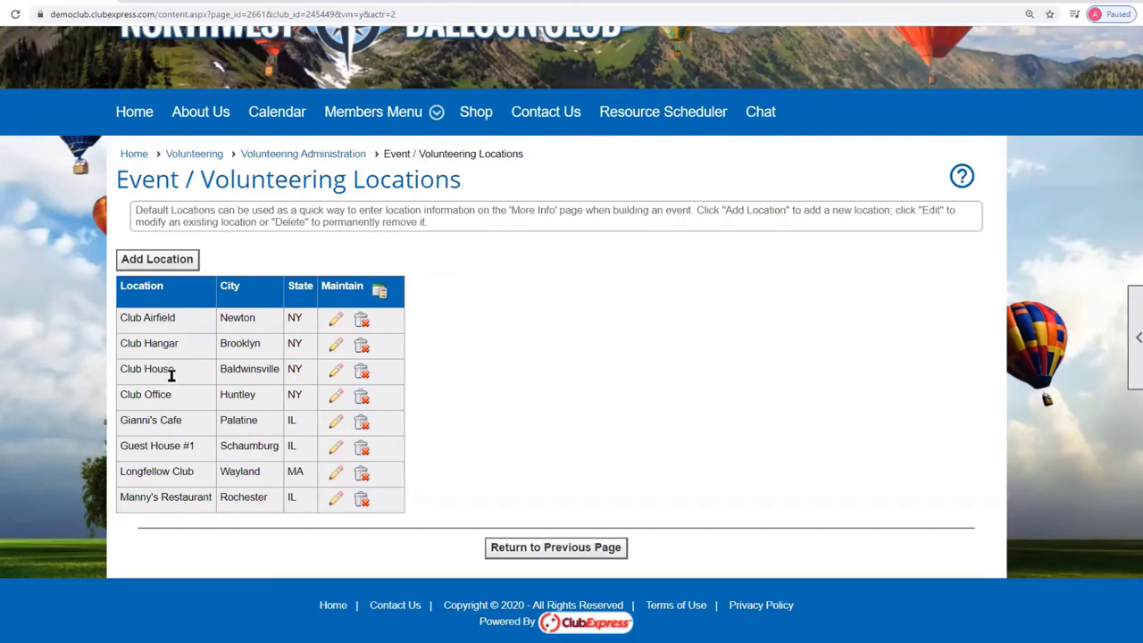
{"action": "left_click", "coordinate": [336, 319]}
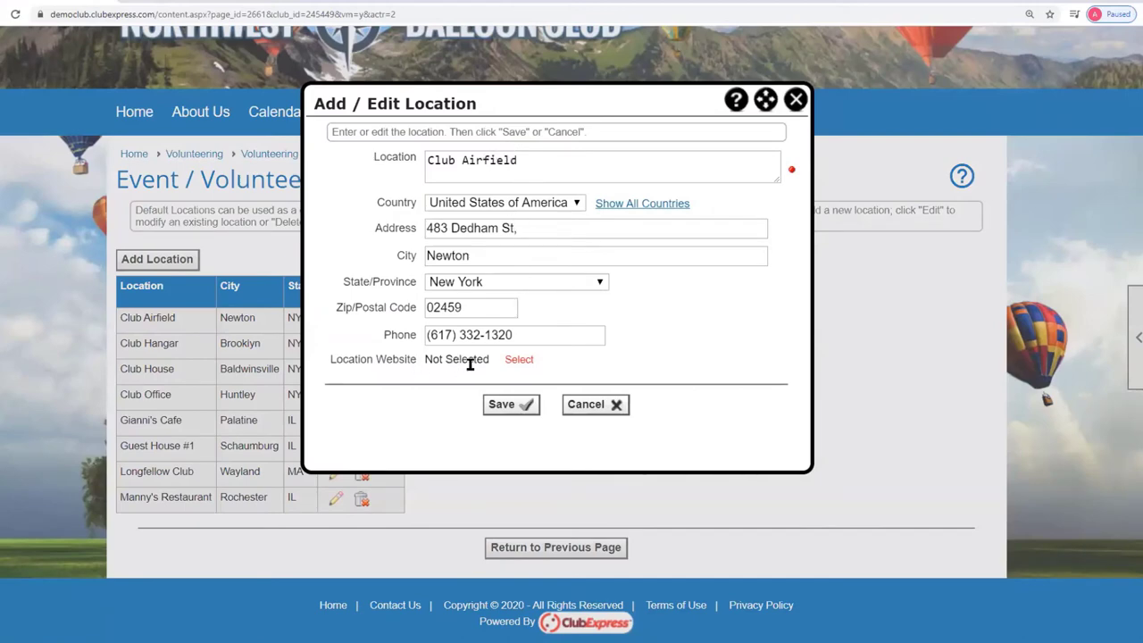
{"action": "left_click", "coordinate": [593, 407]}
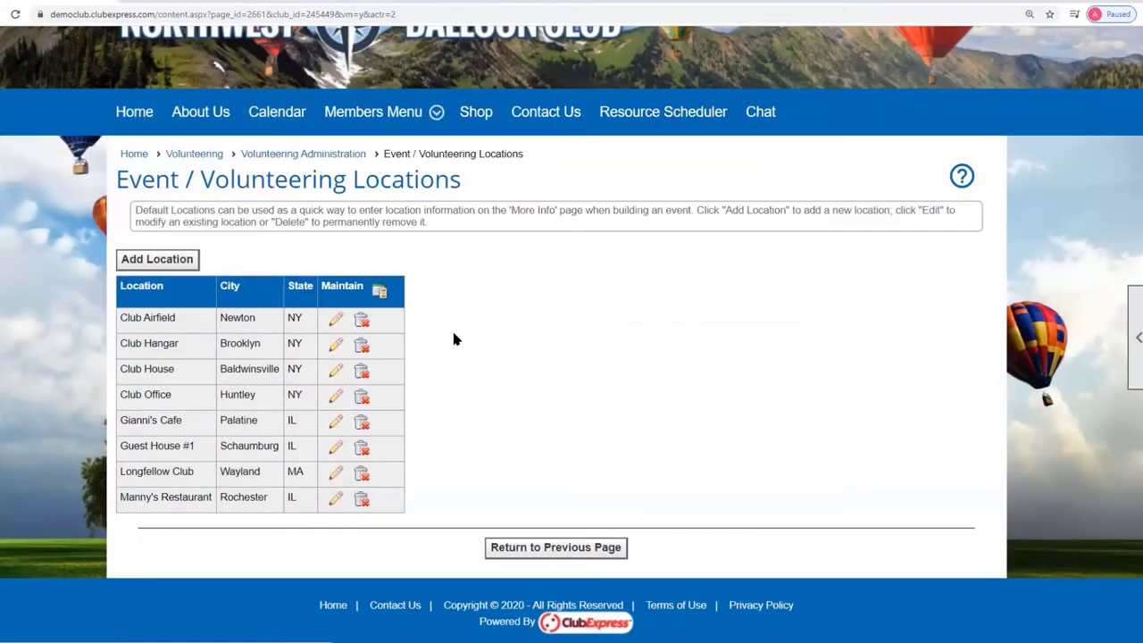
{"action": "key", "text": "alt+Left"}
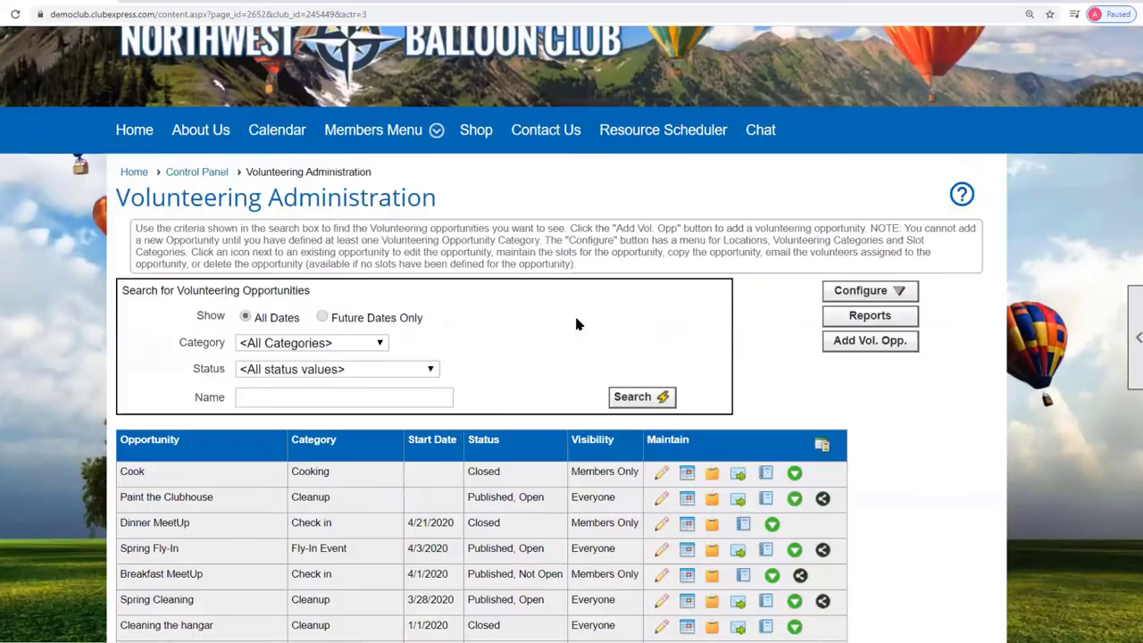
Open Volunteering Defaults, toggle hour tracking off and back to Yes, then cancel without saving.
{"action": "left_click", "coordinate": [878, 293]}
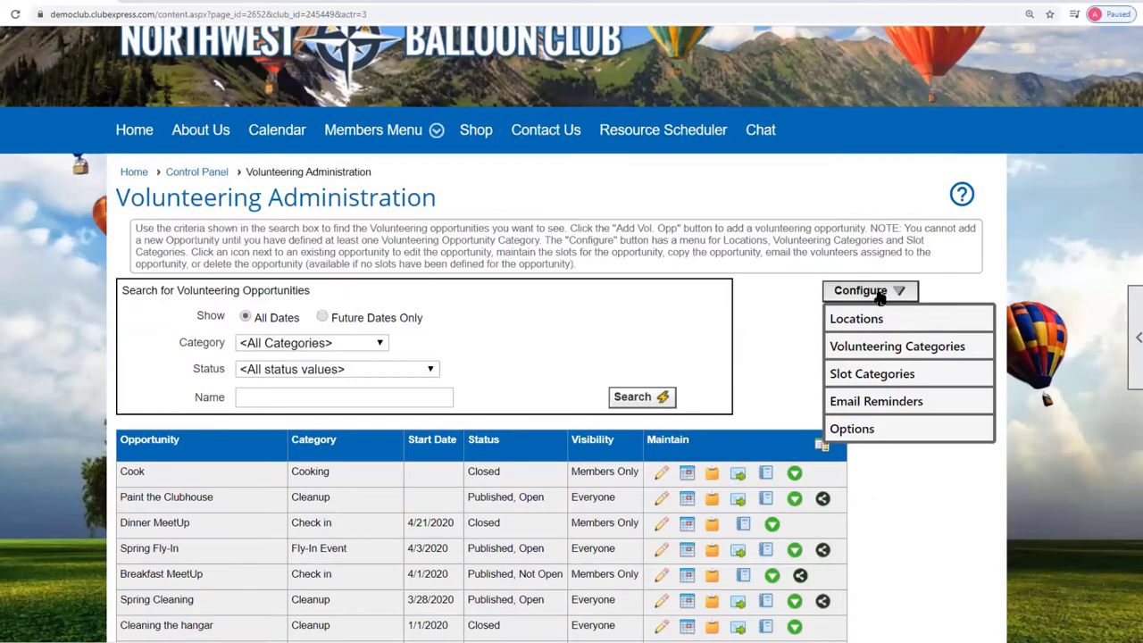
{"action": "left_click", "coordinate": [871, 432]}
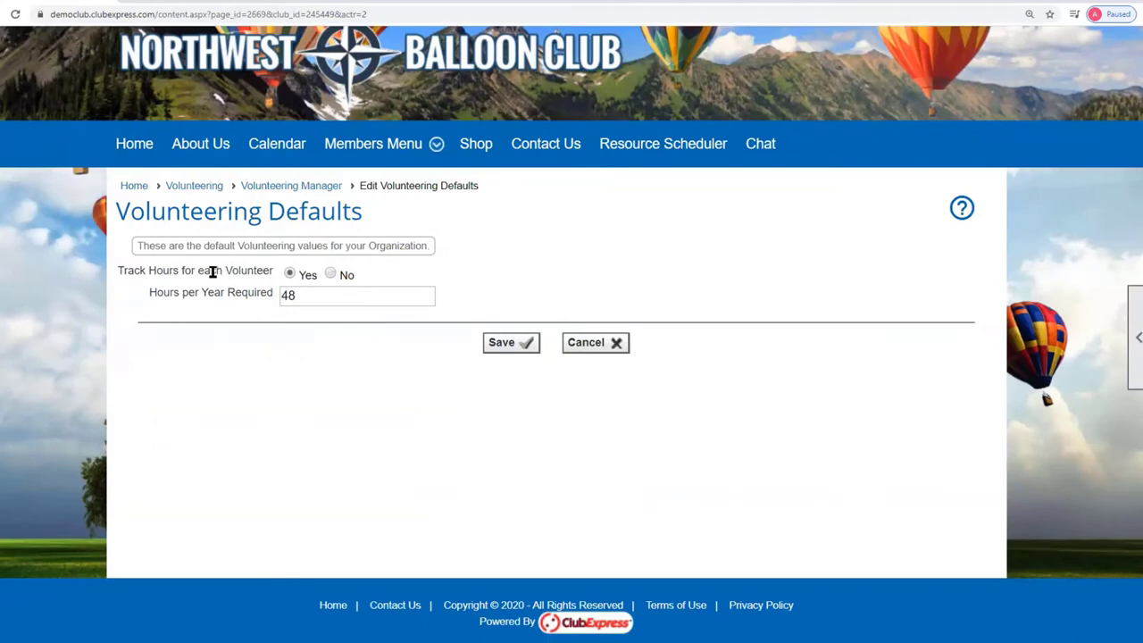
{"action": "left_click", "coordinate": [331, 274]}
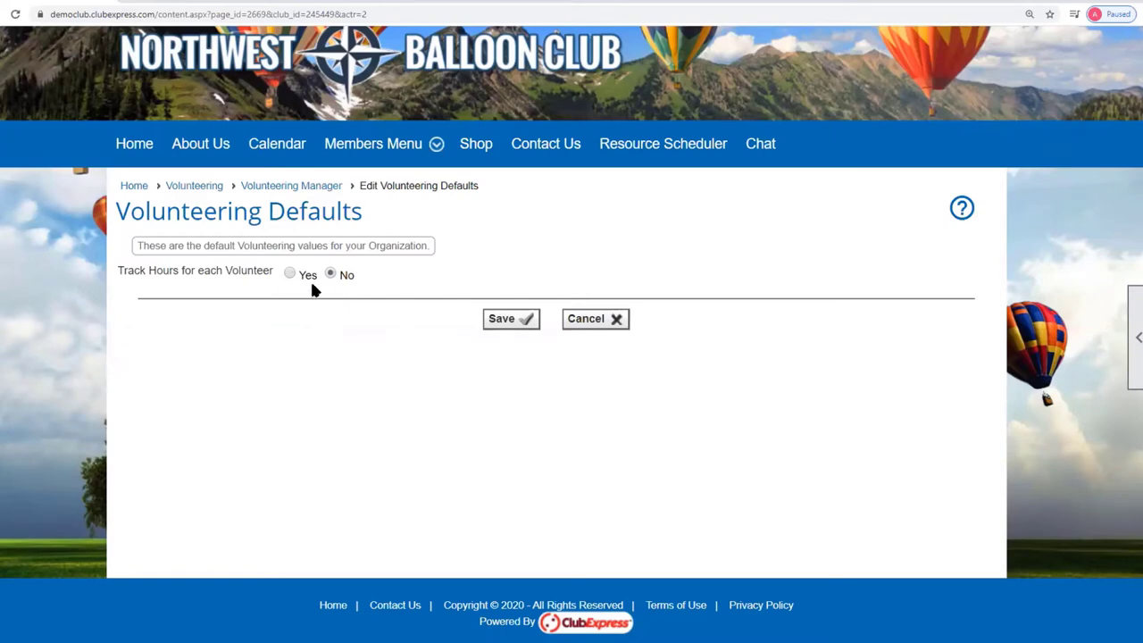
{"action": "left_click", "coordinate": [291, 275]}
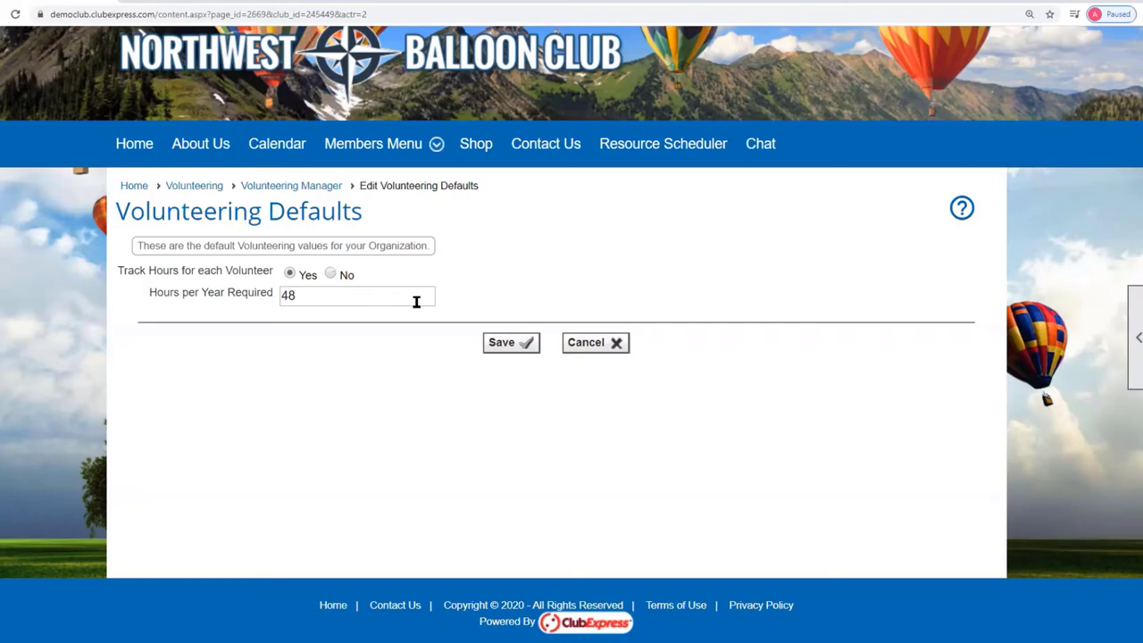
{"action": "left_click", "coordinate": [601, 344]}
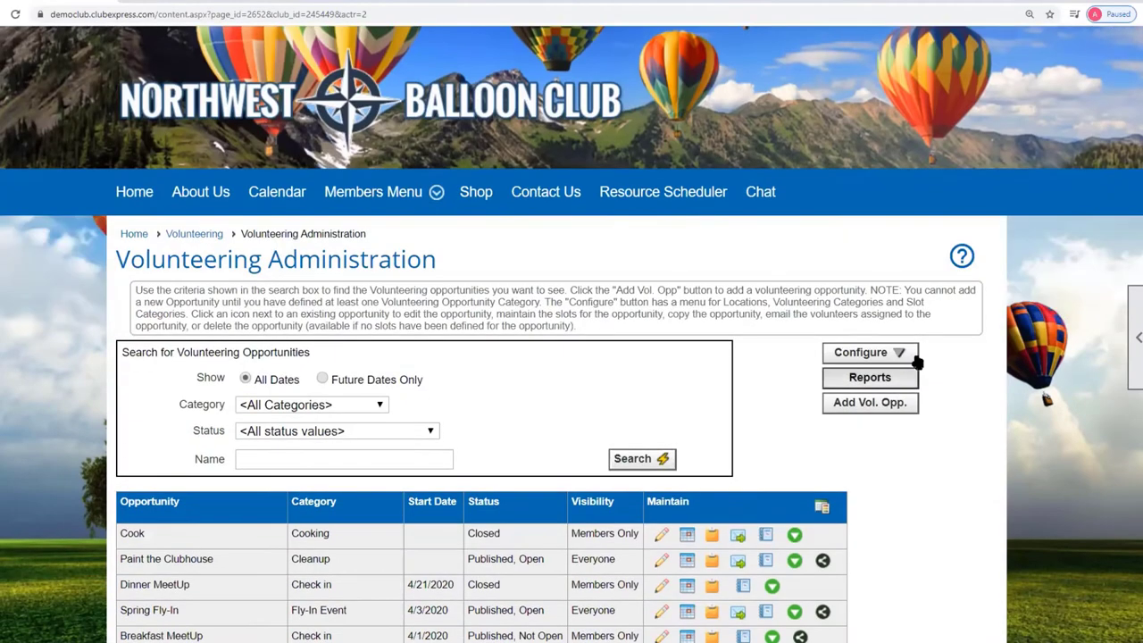
Open Configure > Email Reminders and start customizing the volunteer reminder email template.
{"action": "left_click", "coordinate": [913, 353]}
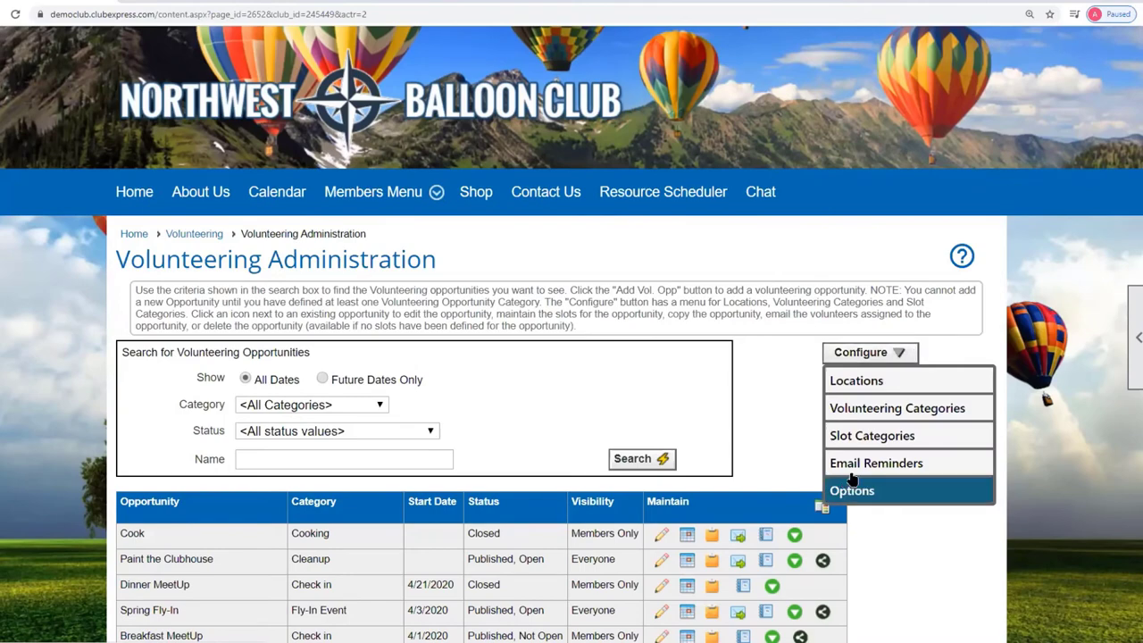
{"action": "left_click", "coordinate": [947, 463]}
{"action": "scroll", "coordinate": [857, 475], "scroll_direction": "down", "scroll_amount": 2}
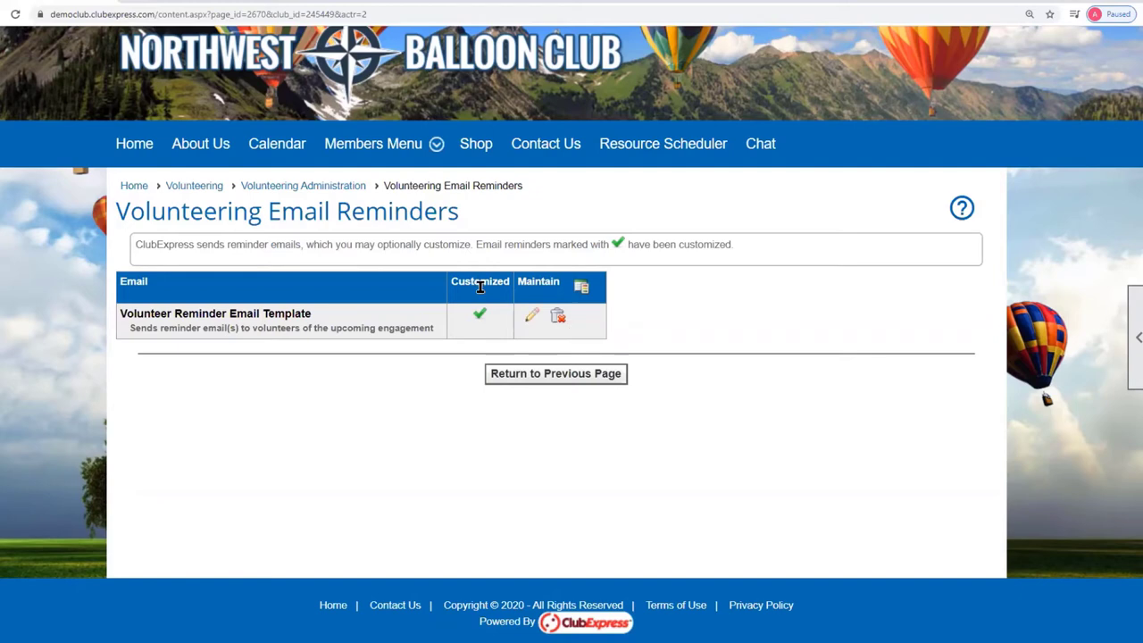
{"action": "left_click", "coordinate": [530, 318]}
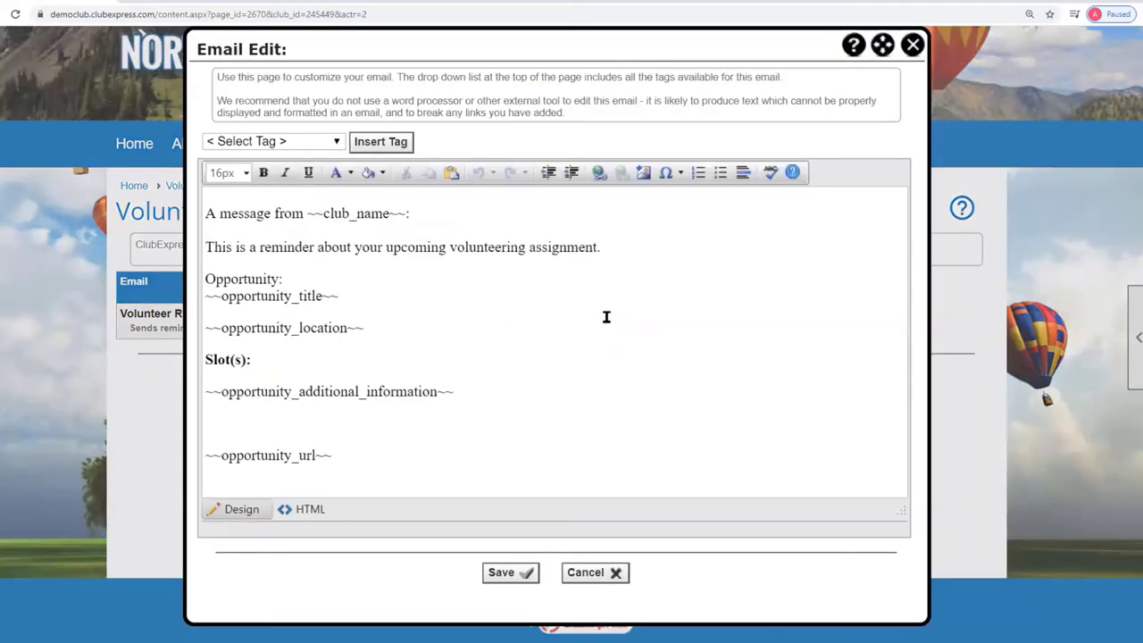
Add the line 'We really appreciate your efforts!' below the reminder sentence and save the template.
{"action": "scroll", "coordinate": [350, 274], "scroll_direction": "up", "scroll_amount": 2}
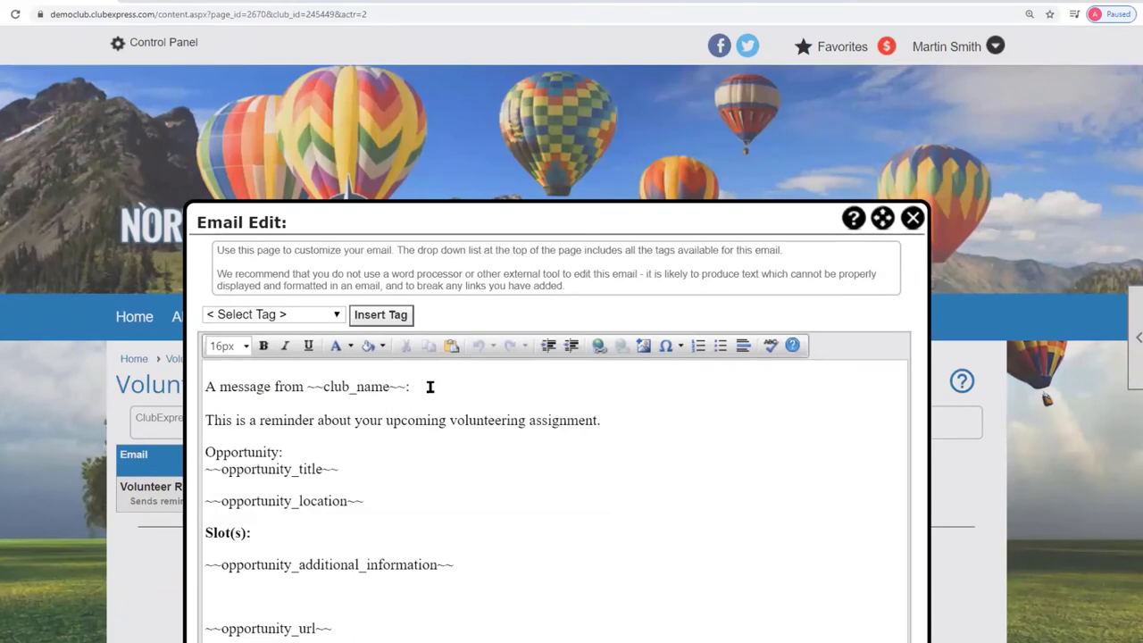
{"action": "left_click", "coordinate": [672, 411]}
{"action": "key", "text": "Return"}
{"action": "type", "text": "We reall"}
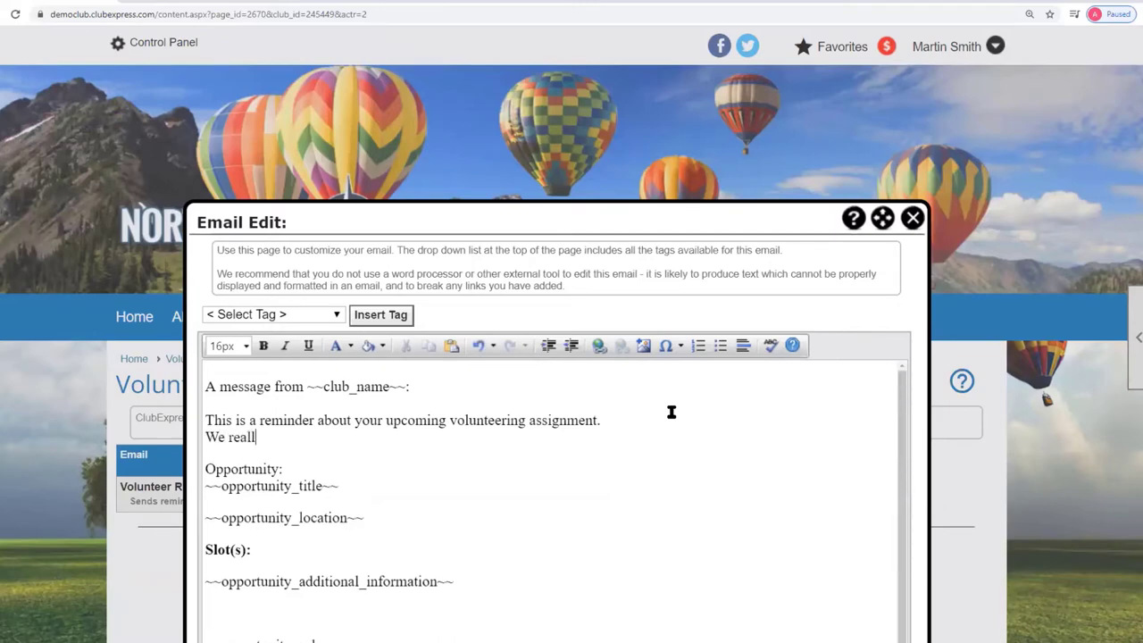
{"action": "type", "text": "y appreciate your e"}
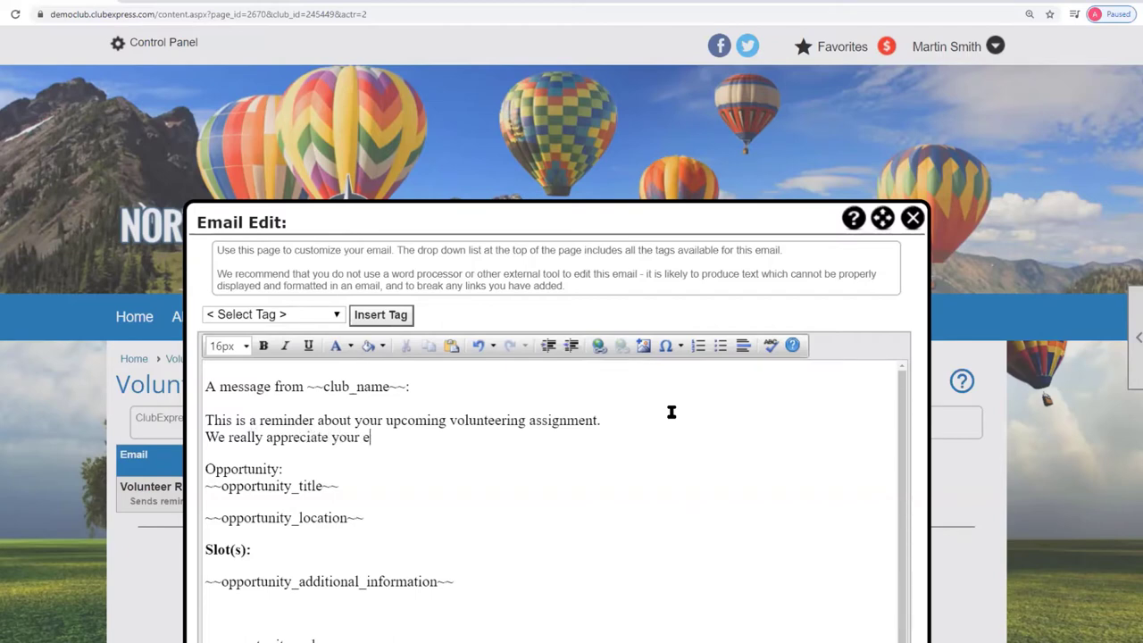
{"action": "type", "text": "fforts."}
{"action": "key", "text": "BackSpace"}
{"action": "type", "text": "!"}
{"action": "left_click_drag", "start_coordinate": [427, 215], "coordinate": [412, 111]}
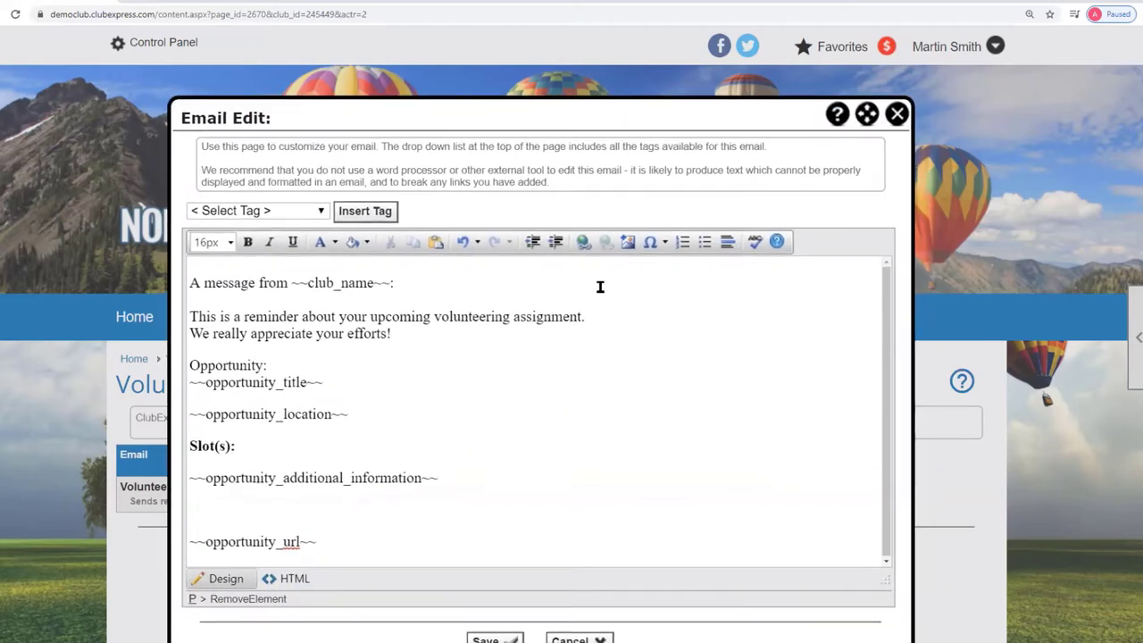
{"action": "left_click", "coordinate": [497, 637]}
{"action": "left_click", "coordinate": [553, 388]}
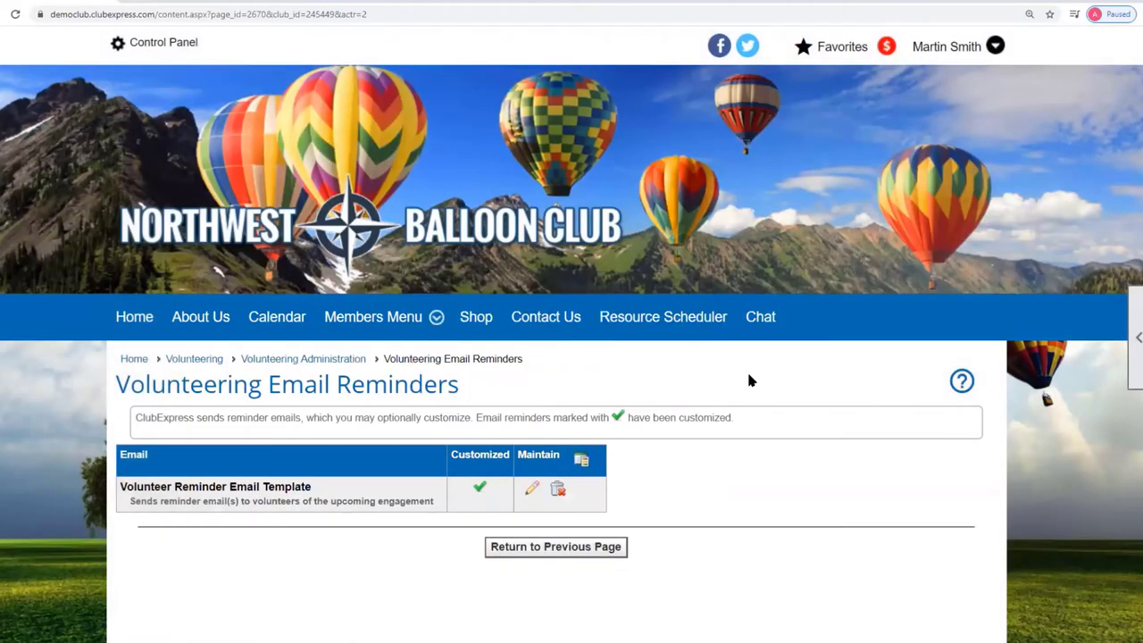
Make the appreciation line bold and save the reminder template again.
{"action": "left_click", "coordinate": [530, 490]}
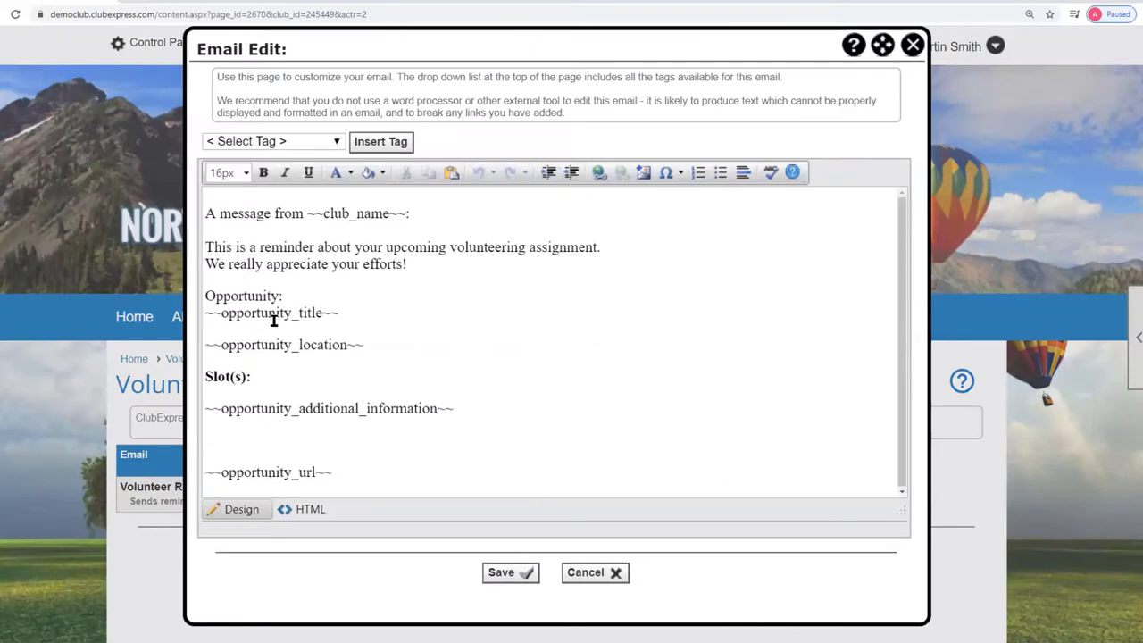
{"action": "left_click_drag", "start_coordinate": [209, 264], "coordinate": [417, 264]}
{"action": "left_click", "coordinate": [264, 171]}
{"action": "left_click", "coordinate": [520, 574]}
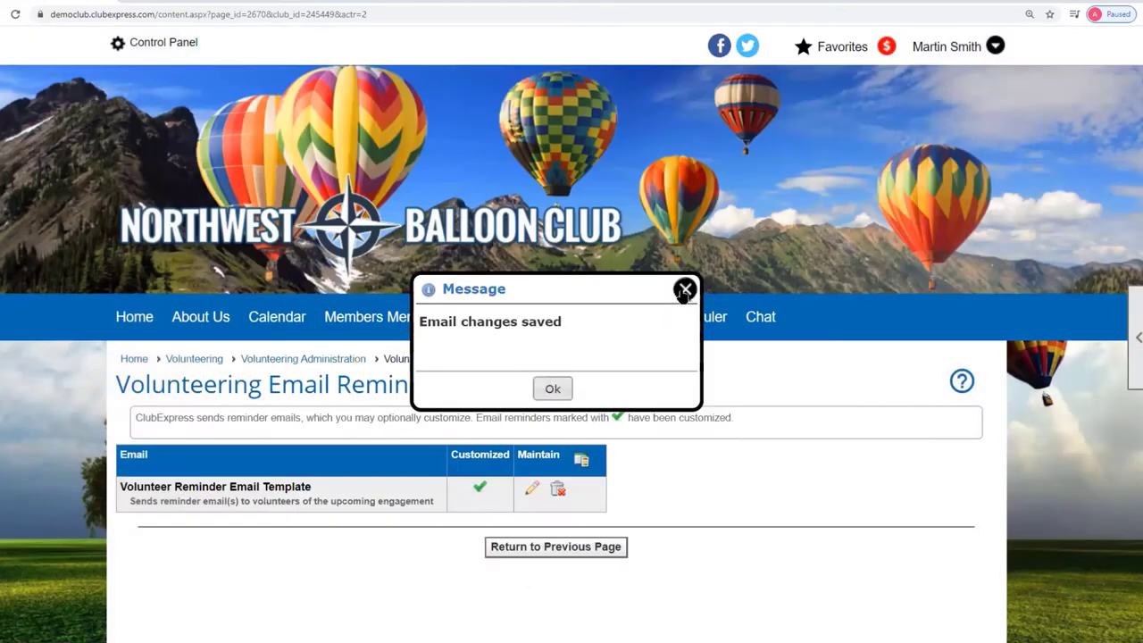
{"action": "left_click", "coordinate": [685, 289]}
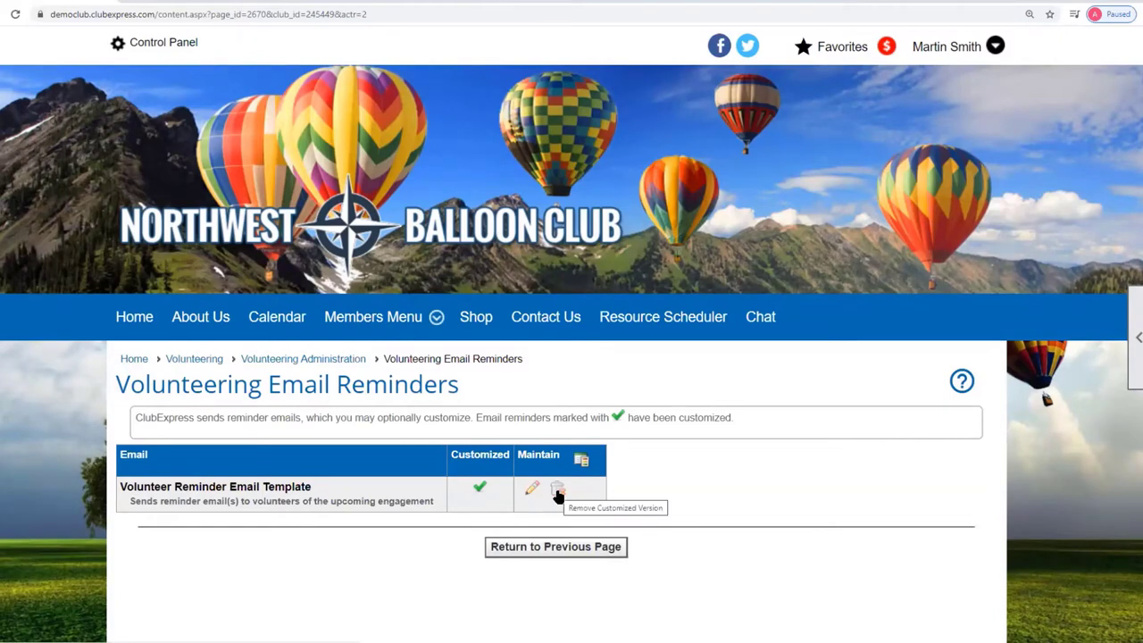
Delete the customized Volunteer Reminder Email Template, verify the default text returned, and go back to Volunteering Administration.
{"action": "left_click", "coordinate": [557, 493]}
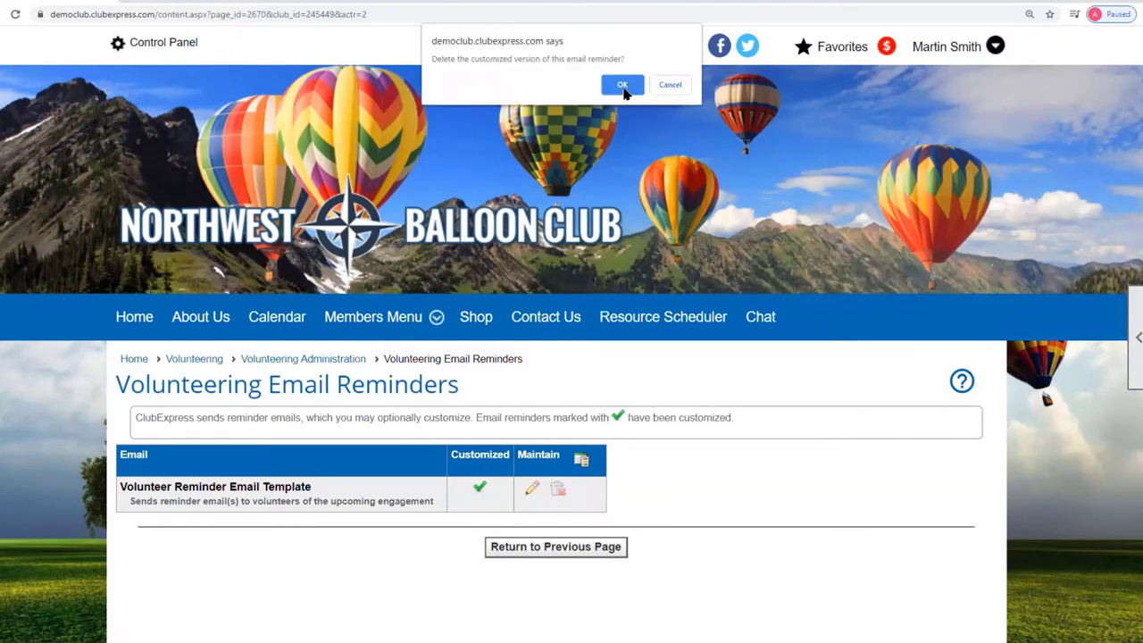
{"action": "left_click", "coordinate": [622, 86]}
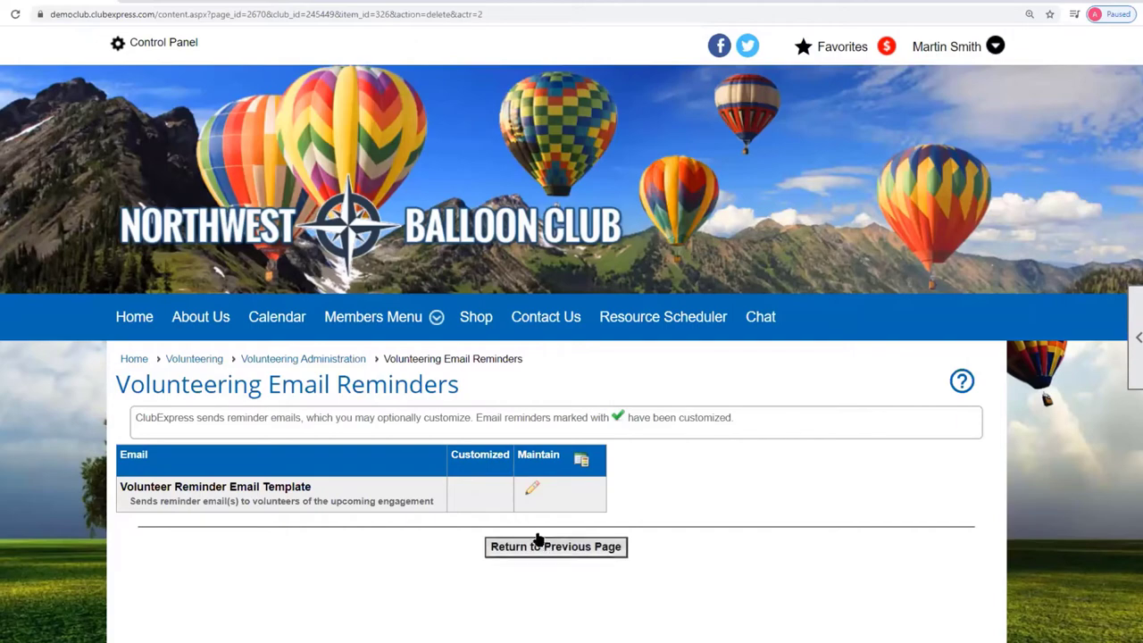
{"action": "left_click", "coordinate": [532, 488]}
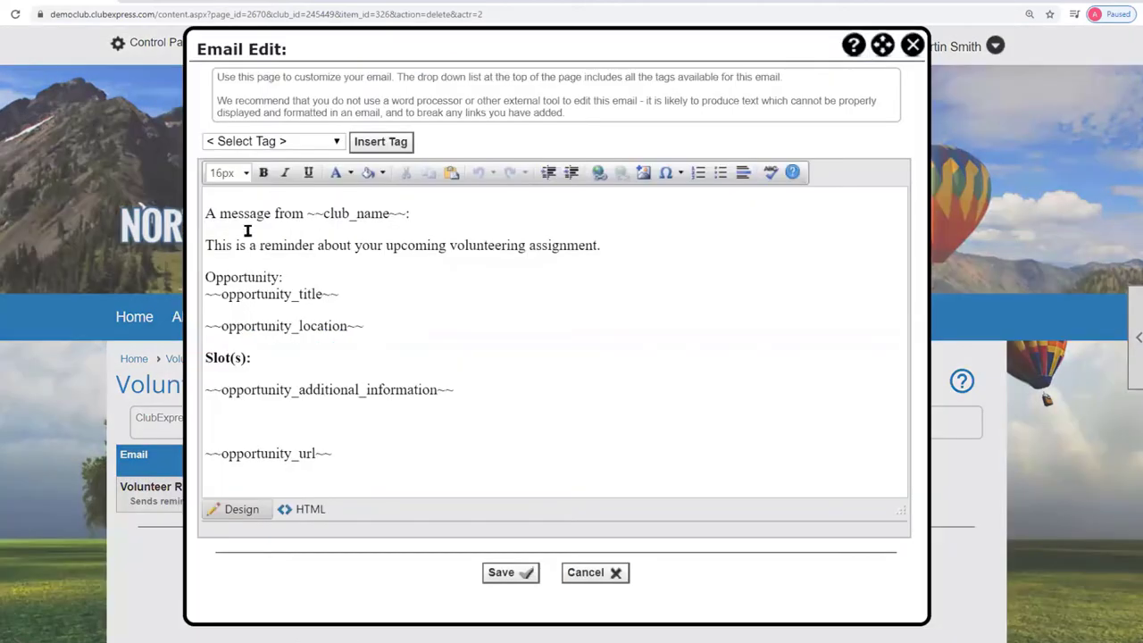
{"action": "left_click", "coordinate": [614, 577]}
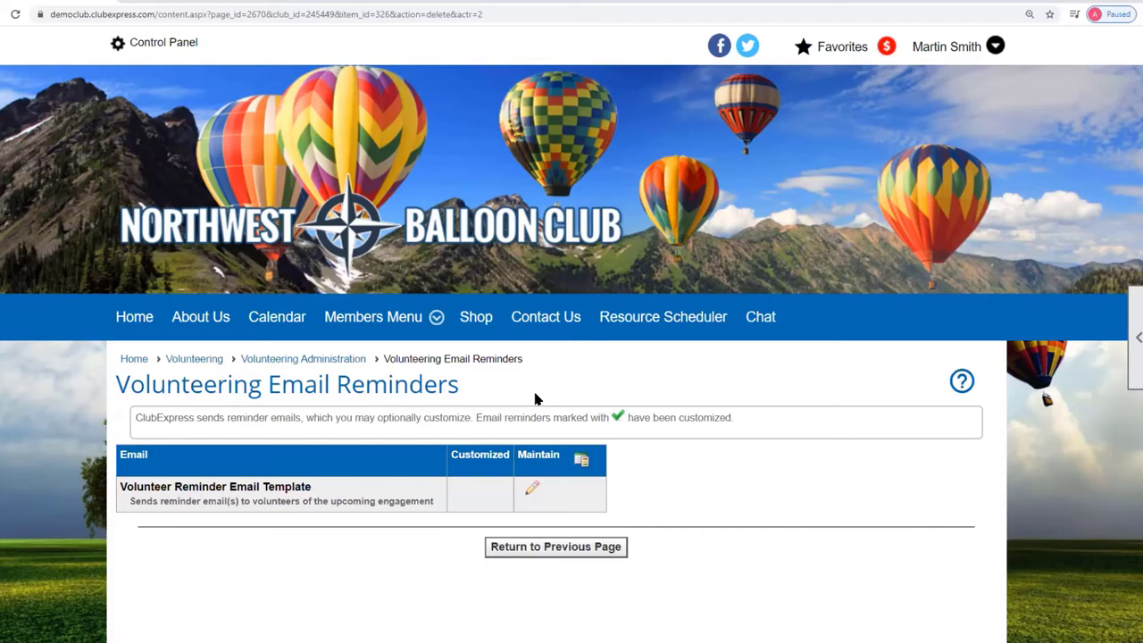
{"action": "left_click", "coordinate": [328, 359]}
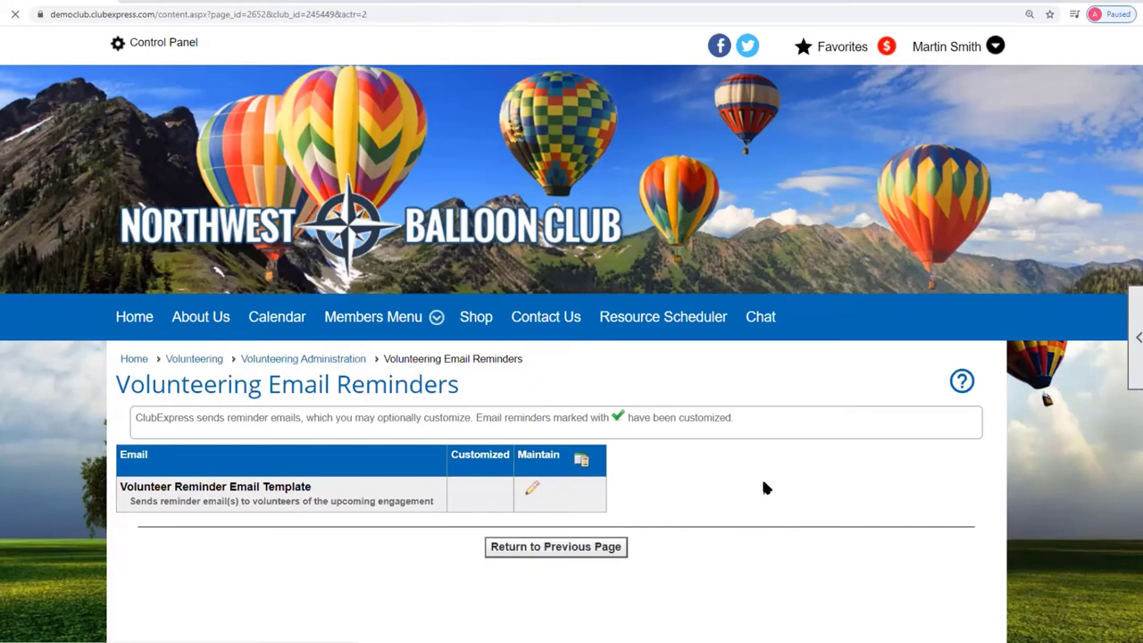
Add a new volunteering category named 'Kids Event'.
{"action": "scroll", "coordinate": [987, 480], "scroll_direction": "down", "scroll_amount": 2}
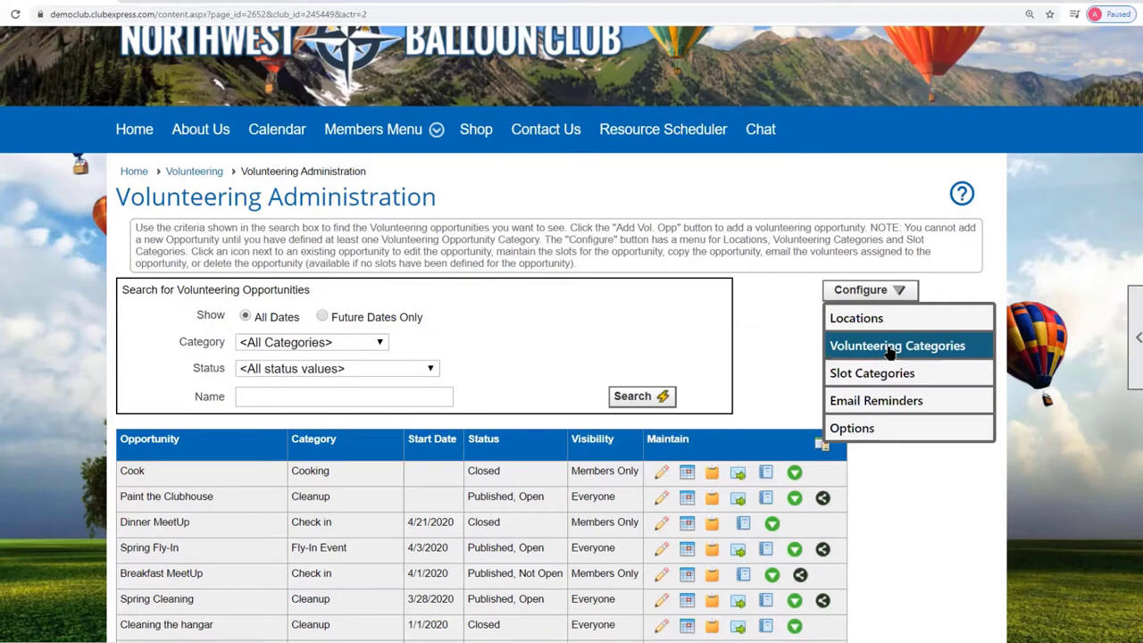
{"action": "left_click", "coordinate": [891, 348]}
{"action": "scroll", "coordinate": [889, 425], "scroll_direction": "down", "scroll_amount": 4}
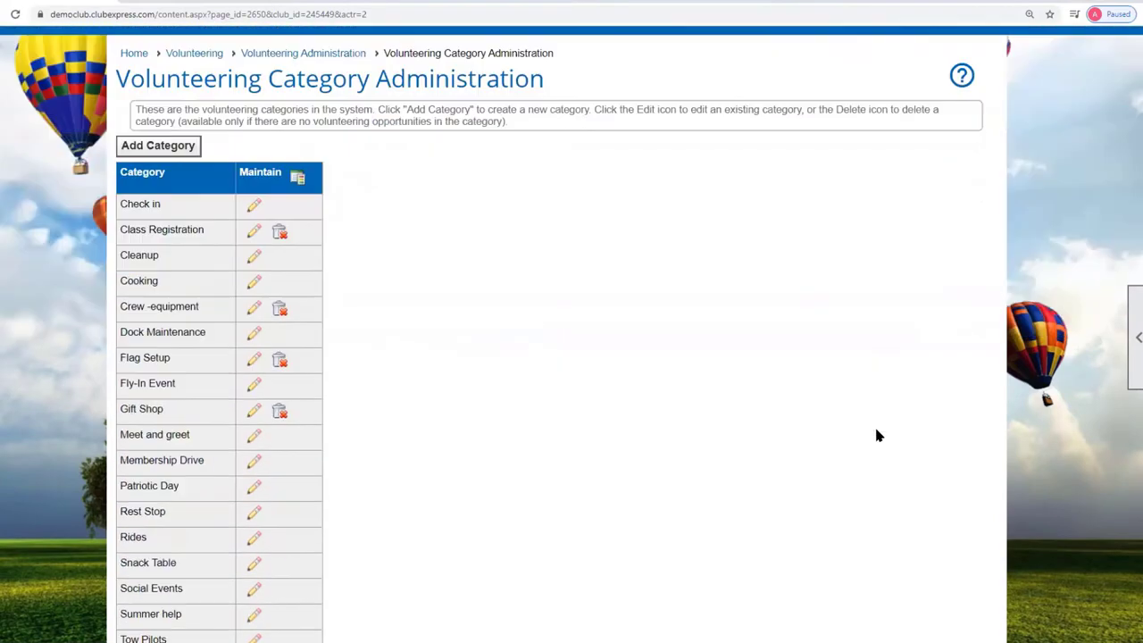
{"action": "scroll", "coordinate": [878, 435], "scroll_direction": "down", "scroll_amount": 1}
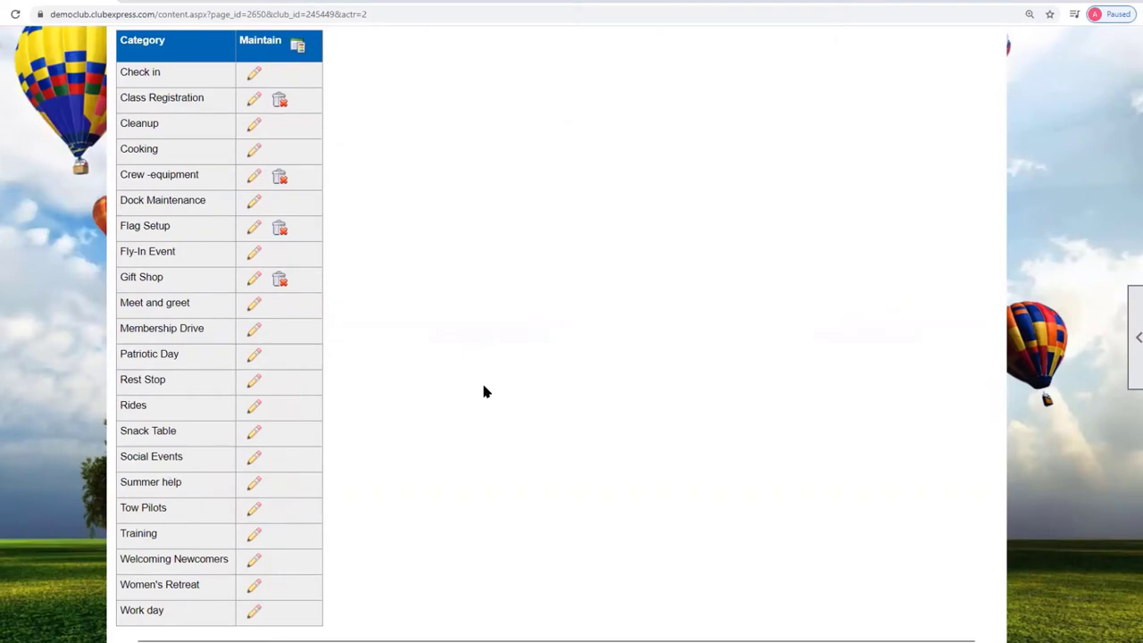
{"action": "scroll", "coordinate": [483, 388], "scroll_direction": "up", "scroll_amount": 2}
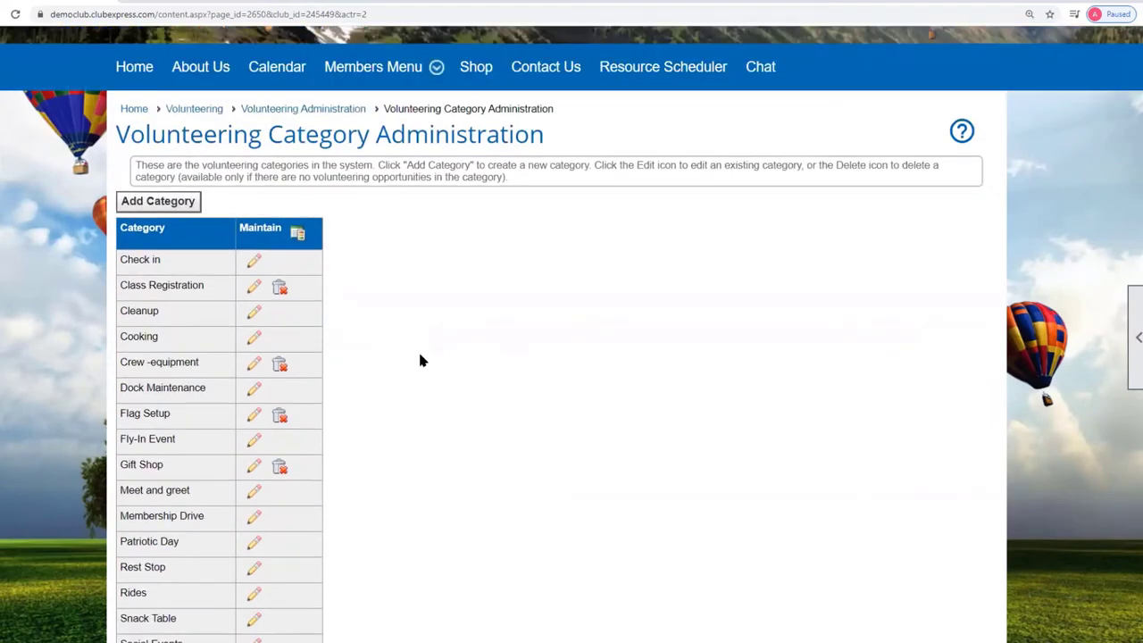
{"action": "left_click", "coordinate": [145, 209]}
{"action": "left_click", "coordinate": [444, 223]}
{"action": "type", "text": "K"}
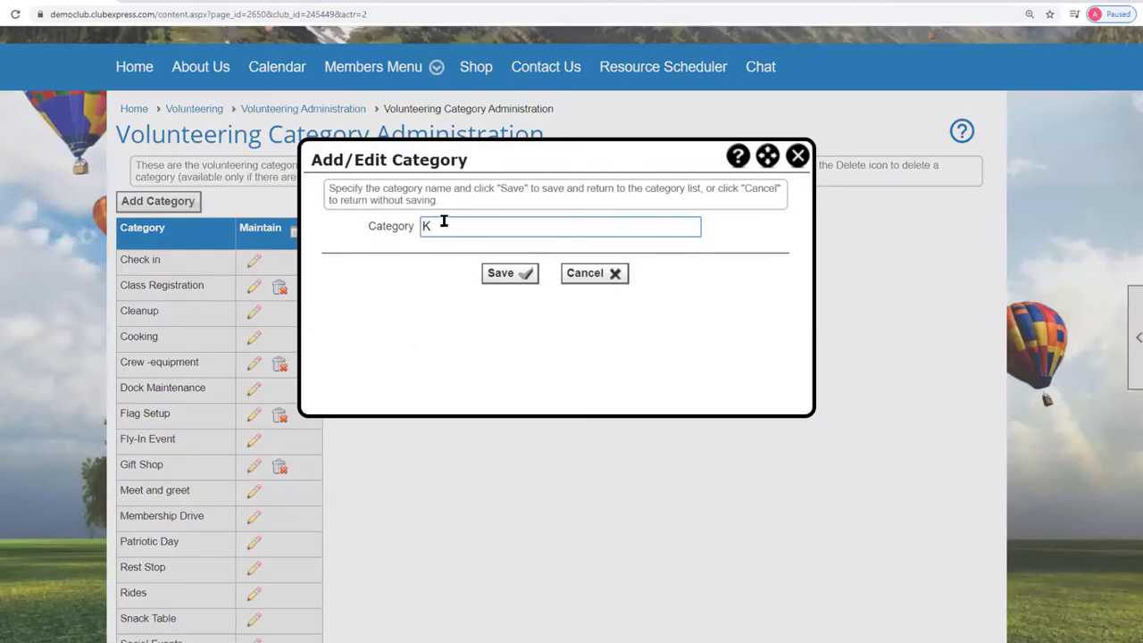
{"action": "type", "text": "ids Event"}
{"action": "left_click", "coordinate": [514, 279]}
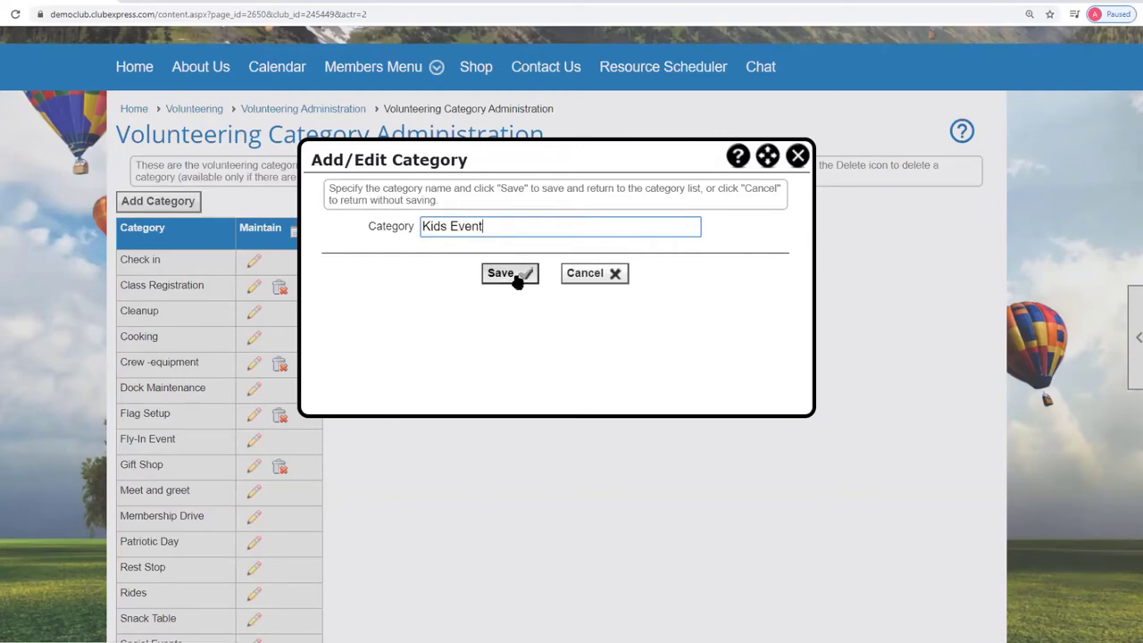
Delete the Flag Setup volunteering category and dismiss the deletion message.
{"action": "scroll", "coordinate": [475, 326], "scroll_direction": "down", "scroll_amount": 2}
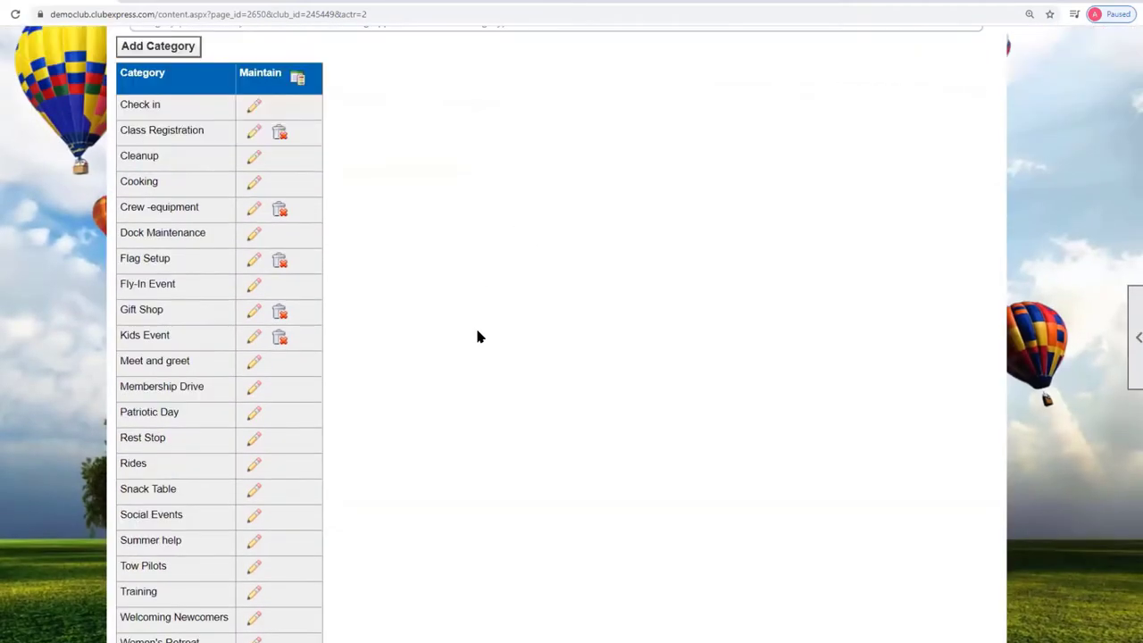
{"action": "scroll", "coordinate": [478, 332], "scroll_direction": "down", "scroll_amount": 1}
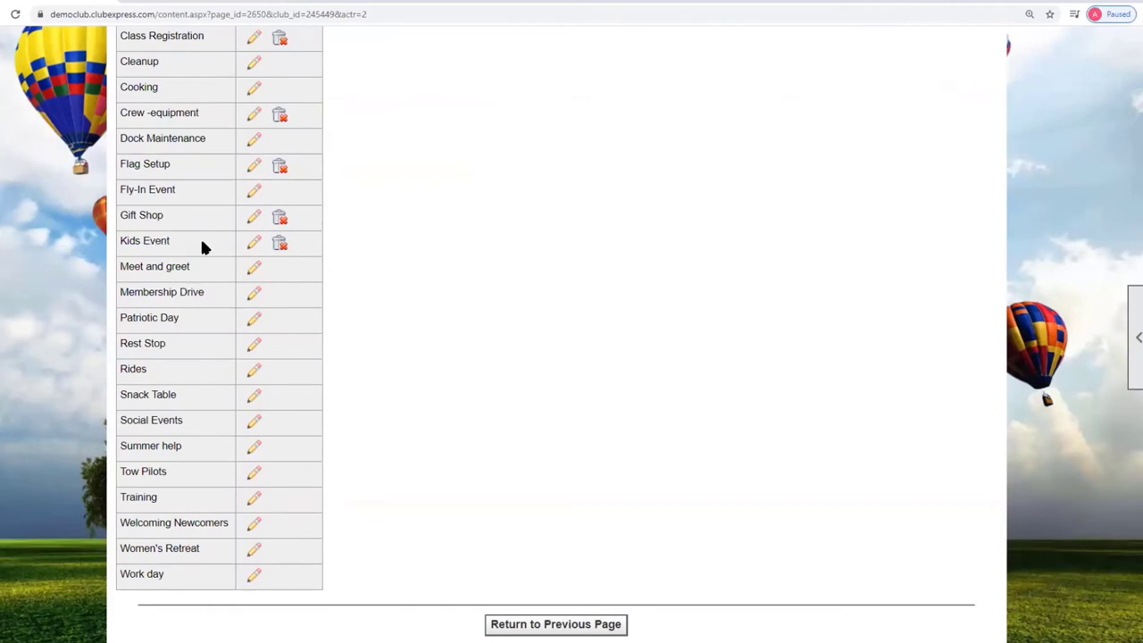
{"action": "scroll", "coordinate": [572, 361], "scroll_direction": "up", "scroll_amount": 4}
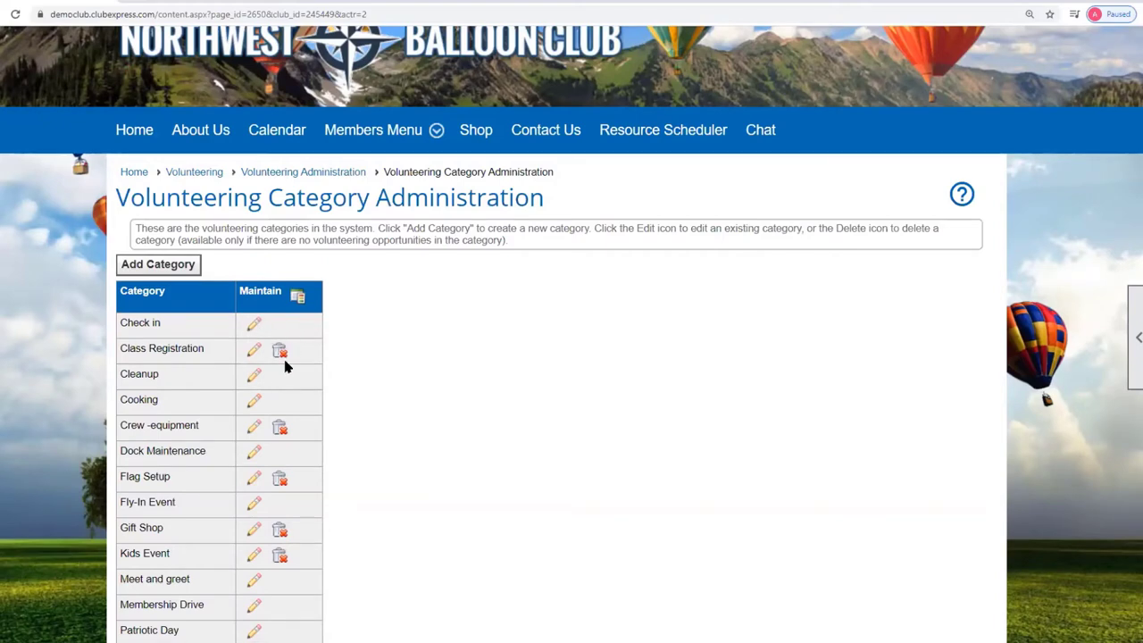
{"action": "left_click", "coordinate": [281, 482]}
{"action": "left_click", "coordinate": [623, 80]}
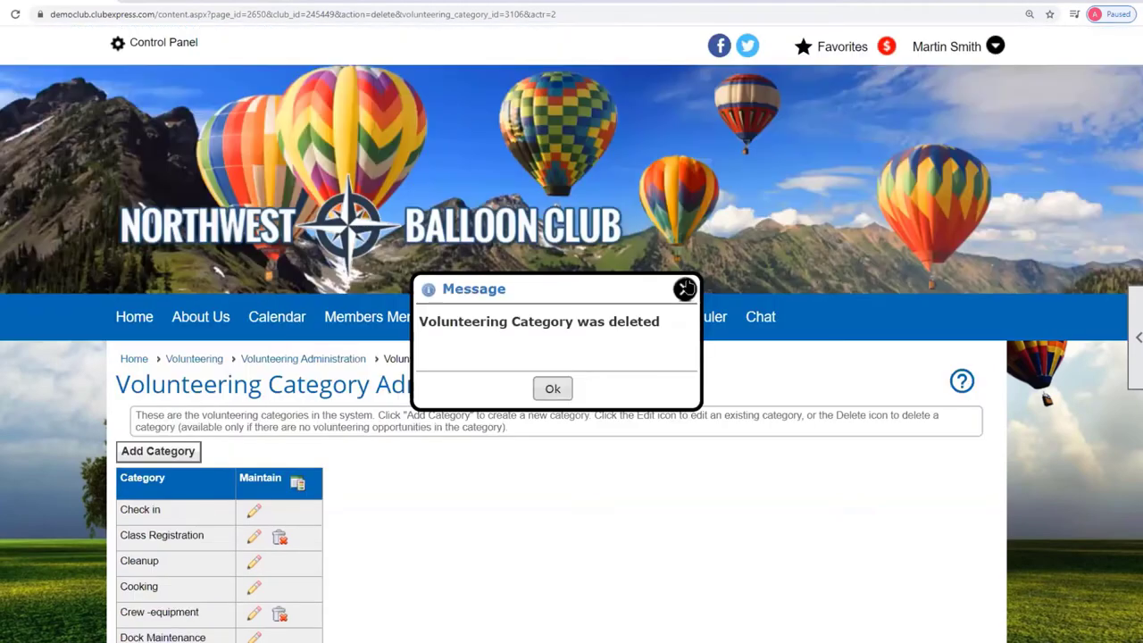
{"action": "left_click", "coordinate": [552, 387]}
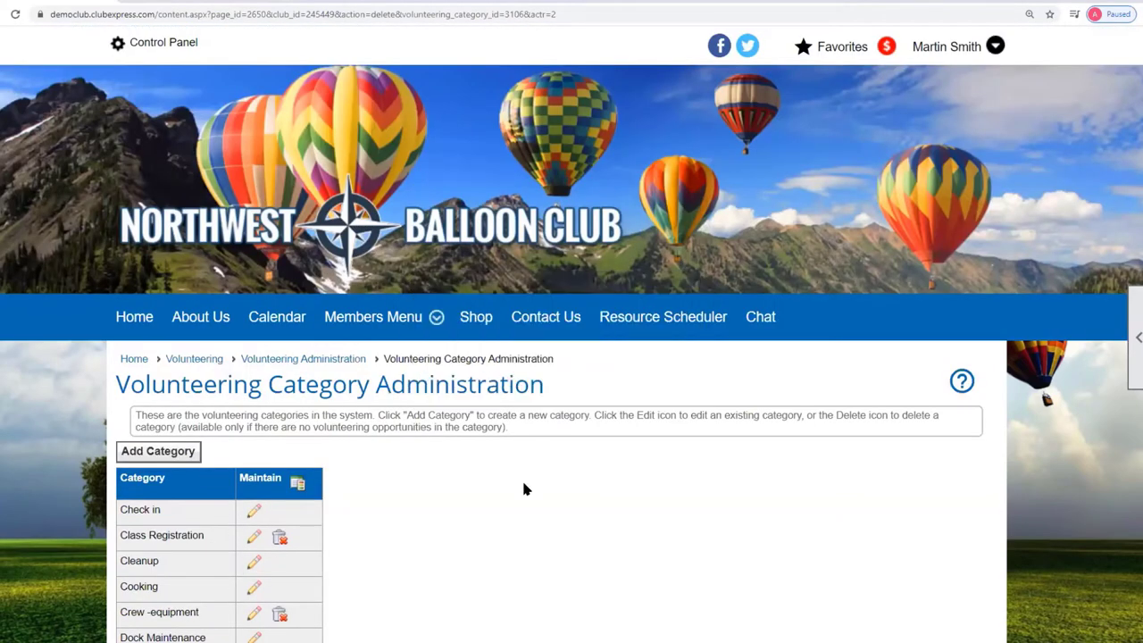
{"action": "scroll", "coordinate": [525, 488], "scroll_direction": "down", "scroll_amount": 3}
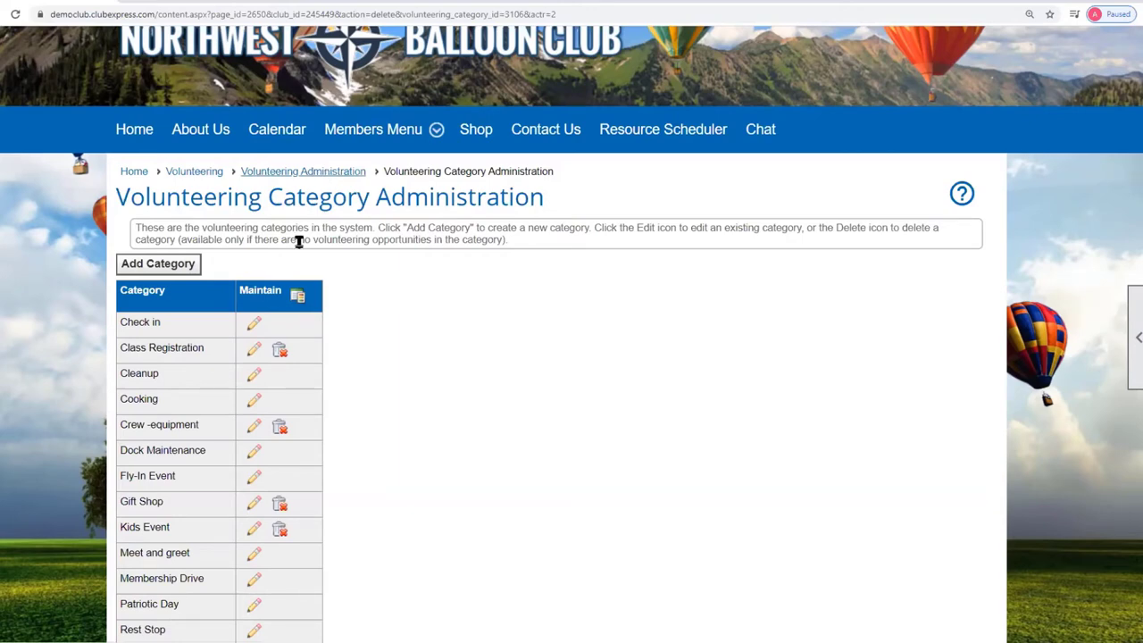
Filter the Volunteering Administration list to the Check in category.
{"action": "left_click", "coordinate": [280, 172]}
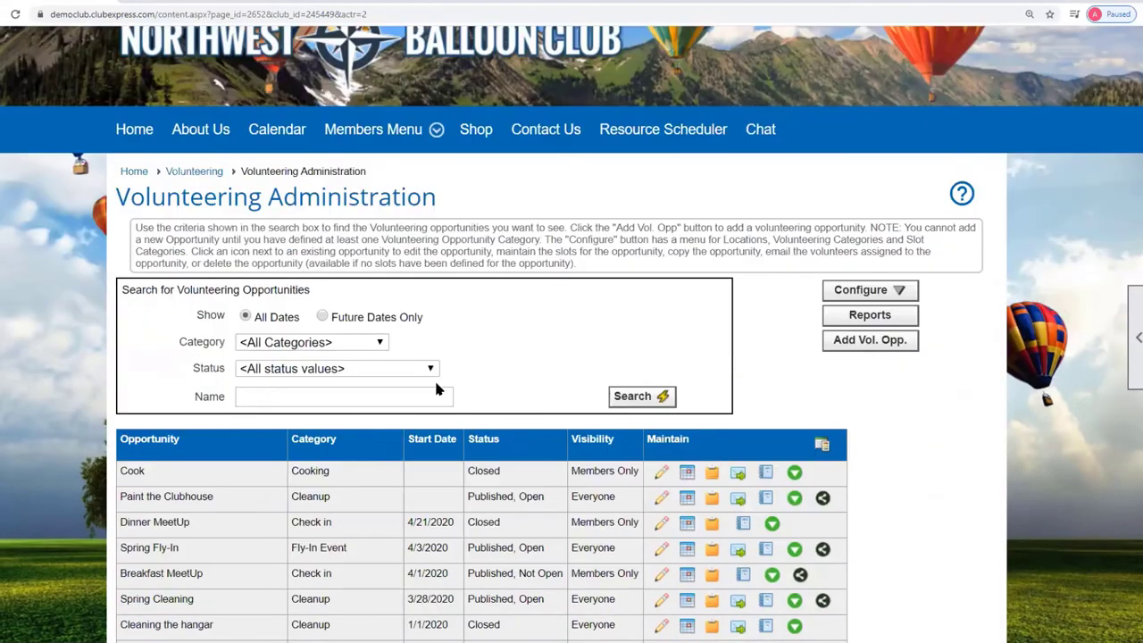
{"action": "left_click", "coordinate": [382, 340]}
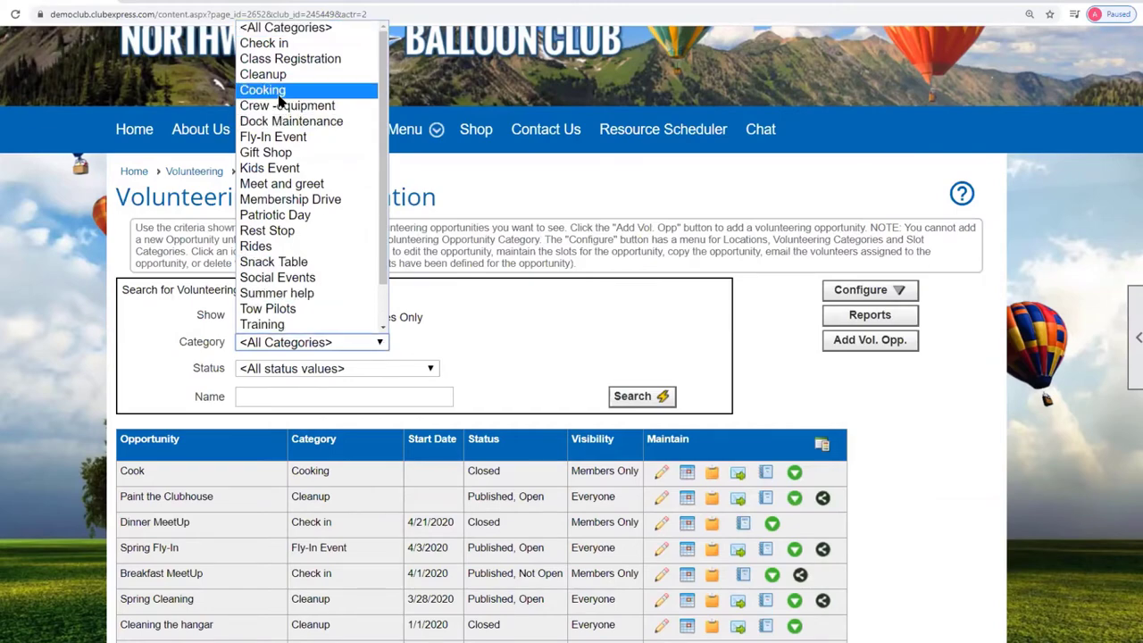
{"action": "left_click", "coordinate": [273, 44]}
{"action": "left_click", "coordinate": [638, 406]}
{"action": "scroll", "coordinate": [738, 491], "scroll_direction": "down", "scroll_amount": 3}
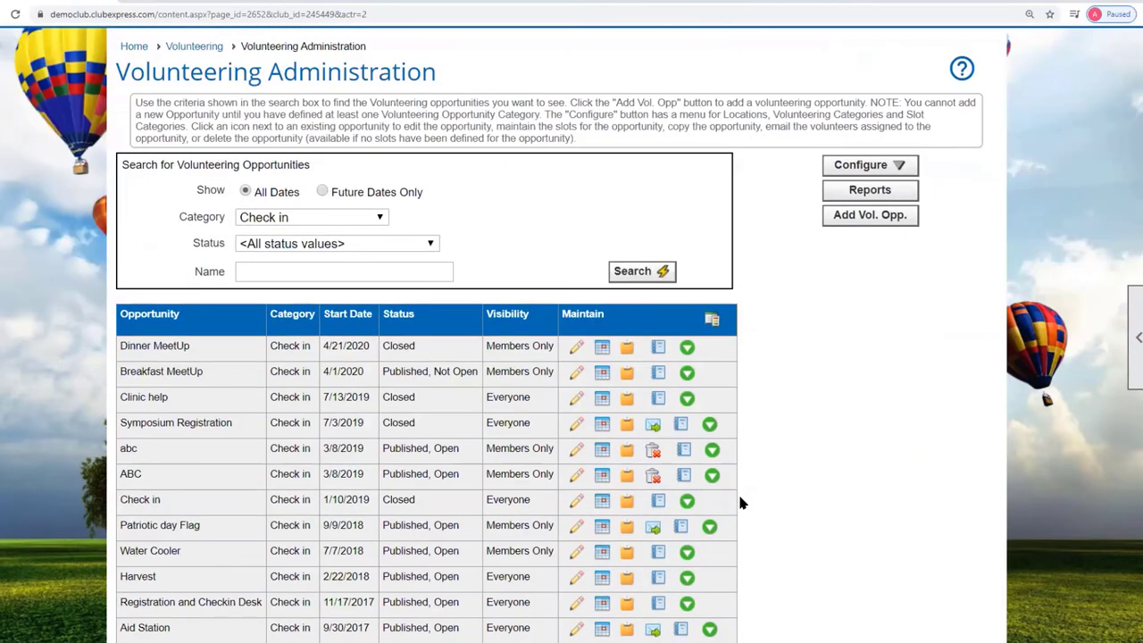
{"action": "scroll", "coordinate": [563, 455], "scroll_direction": "down", "scroll_amount": 2}
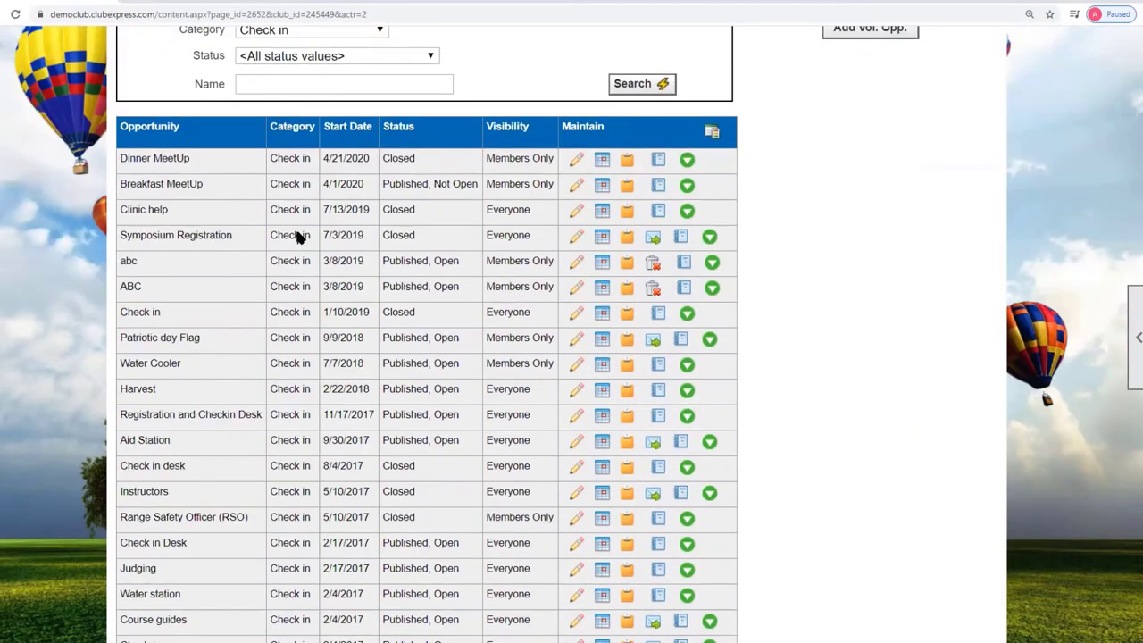
{"action": "scroll", "coordinate": [280, 375], "scroll_direction": "up", "scroll_amount": 3}
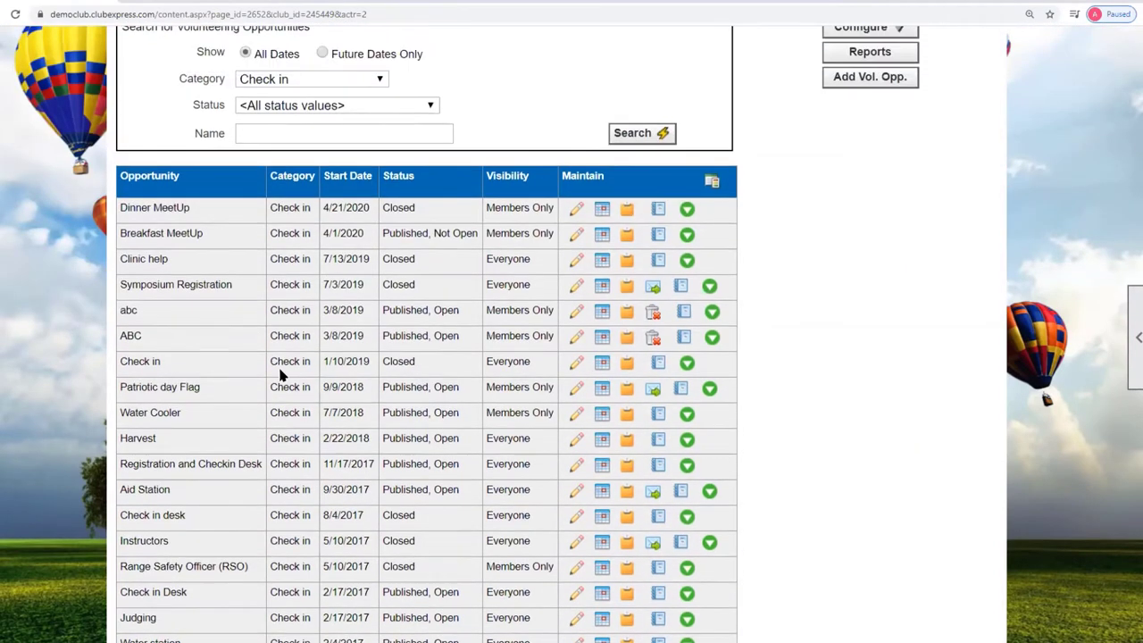
{"action": "scroll", "coordinate": [456, 427], "scroll_direction": "up", "scroll_amount": 1}
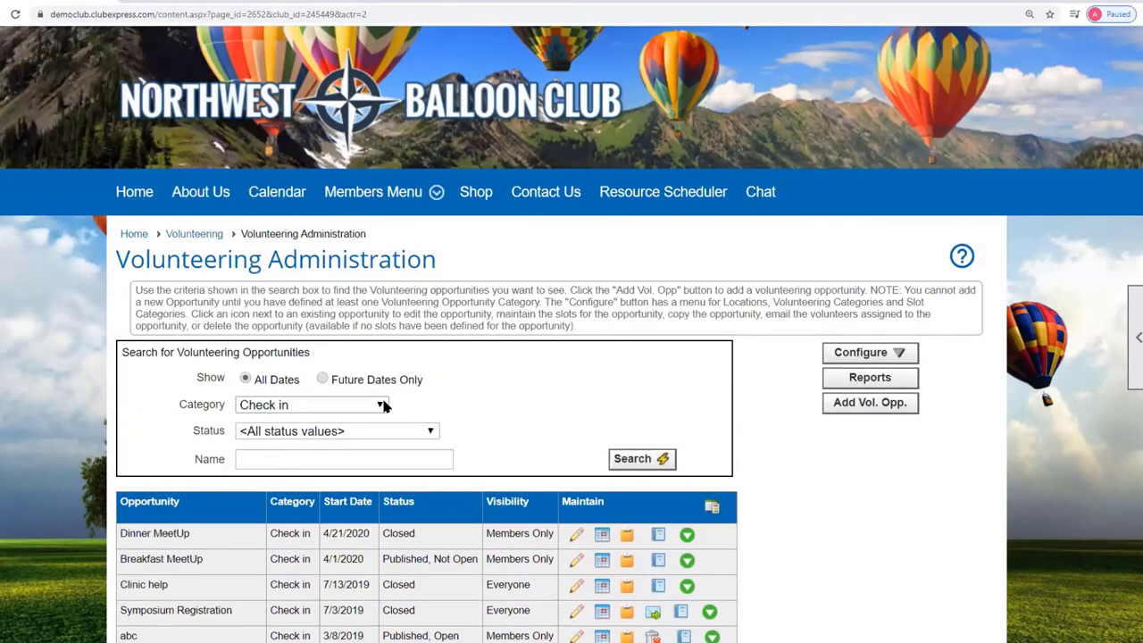
Change the Category filter to <All Categories> and search again.
{"action": "left_click", "coordinate": [379, 405]}
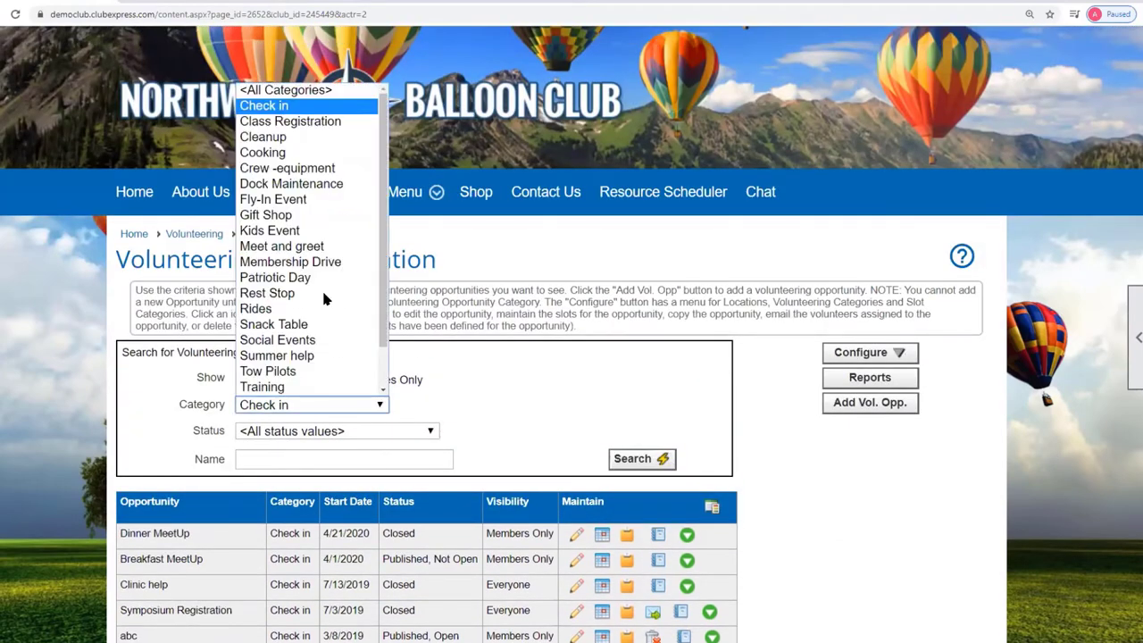
{"action": "left_click", "coordinate": [310, 90]}
{"action": "left_click", "coordinate": [662, 459]}
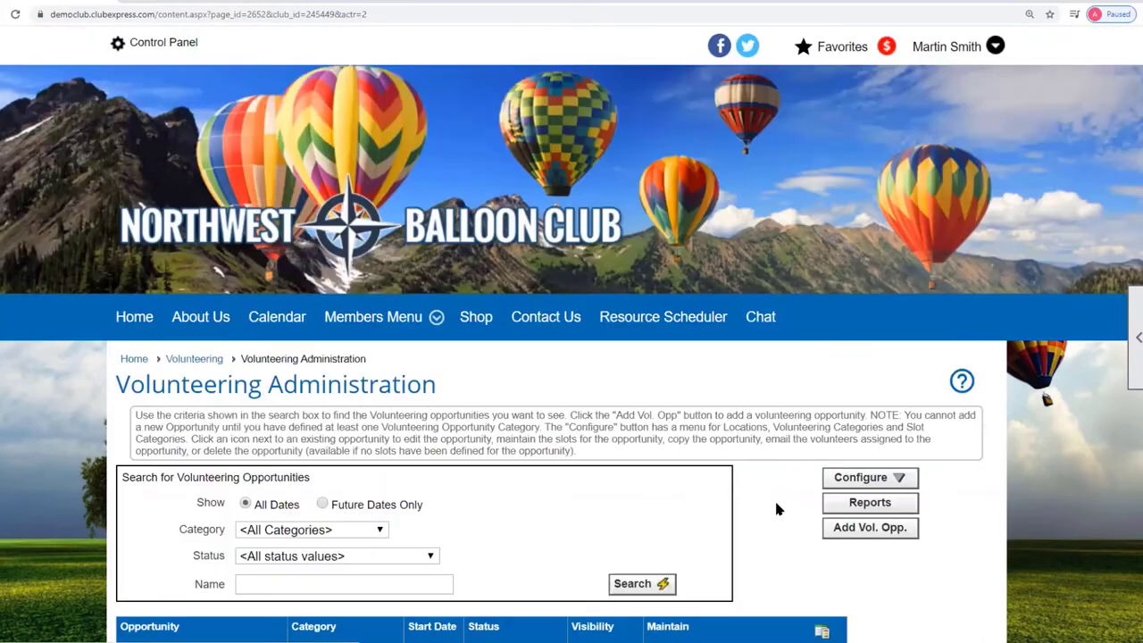
{"action": "left_click", "coordinate": [860, 479]}
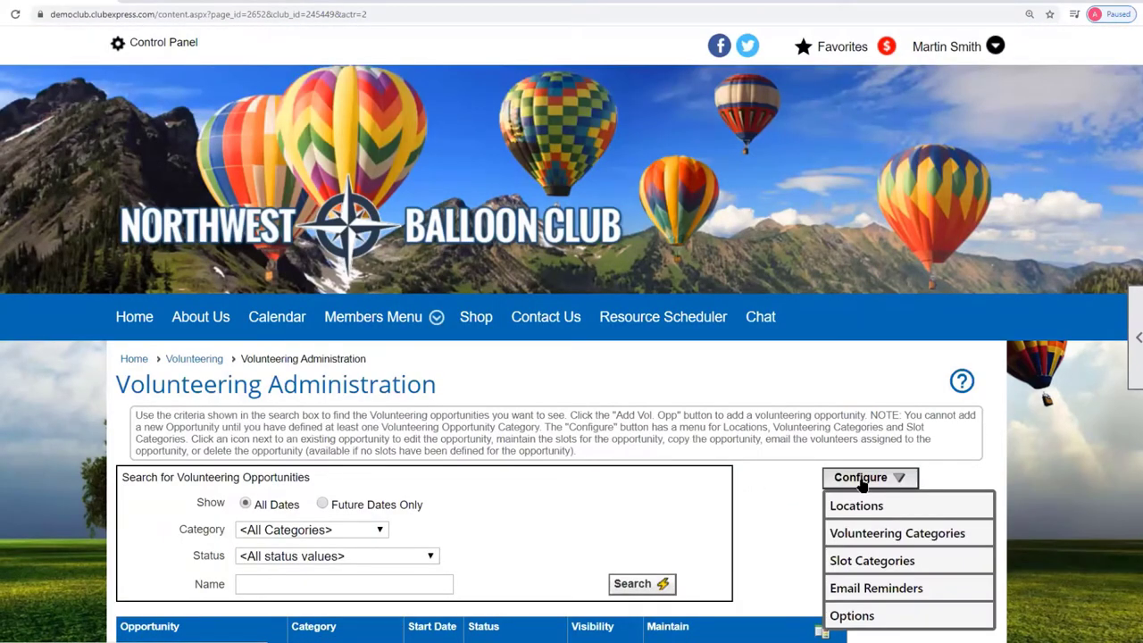
{"action": "left_click", "coordinate": [1022, 460]}
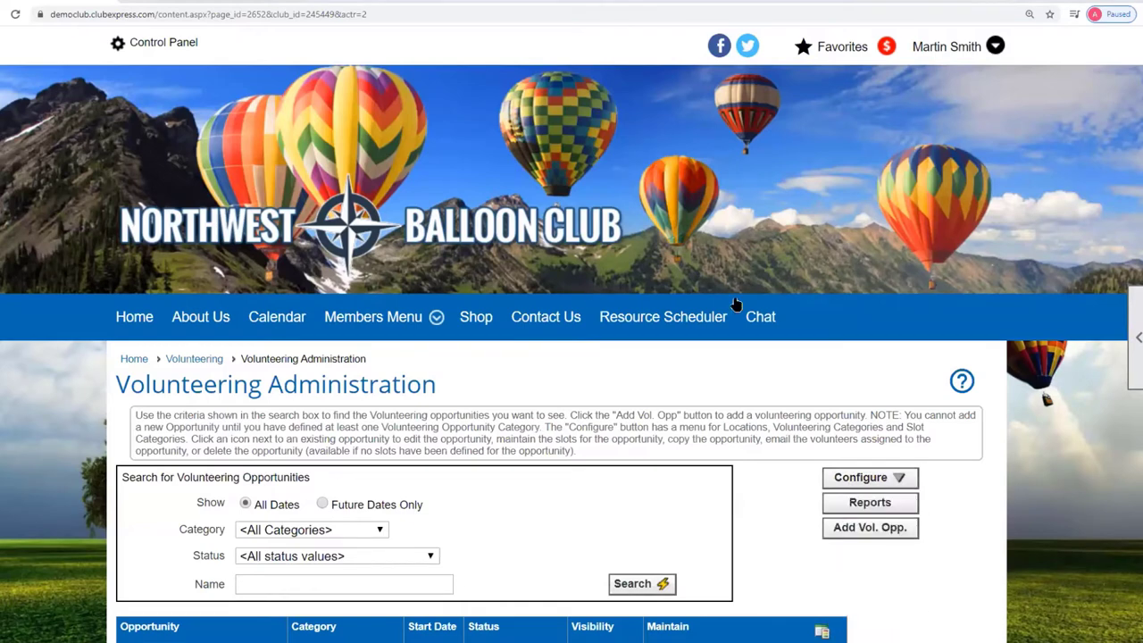
{"action": "scroll", "coordinate": [1074, 413], "scroll_direction": "down", "scroll_amount": 1}
{"action": "scroll", "coordinate": [1072, 408], "scroll_direction": "down", "scroll_amount": 3}
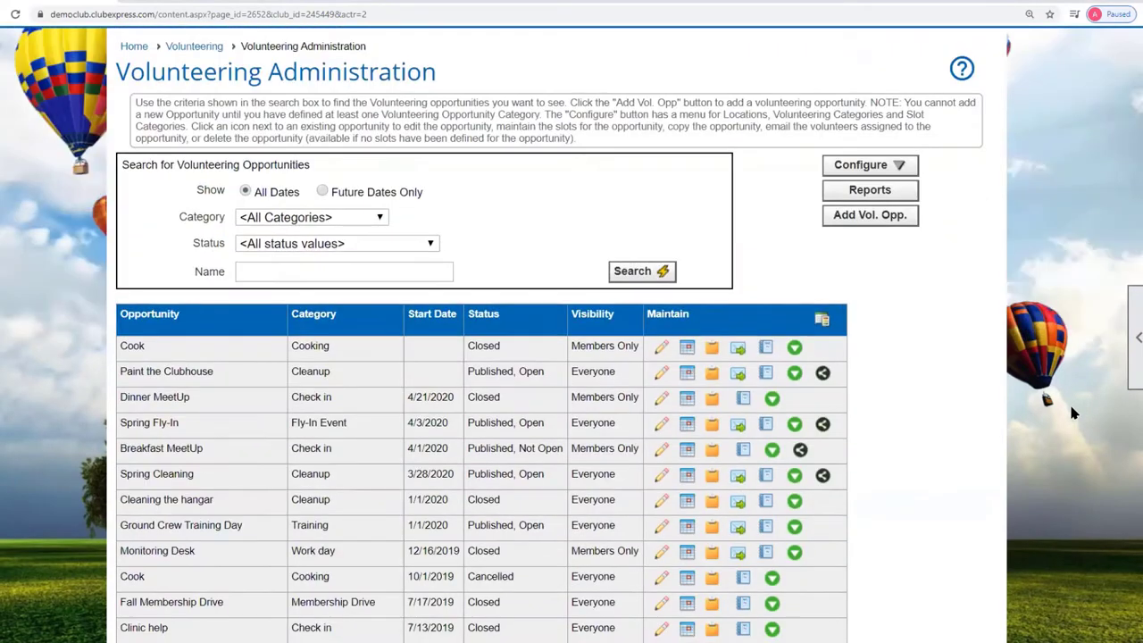
Create a new opportunity named 'Ballooning for Kids' with a pasted description and Kids Event category.
{"action": "left_click", "coordinate": [874, 216]}
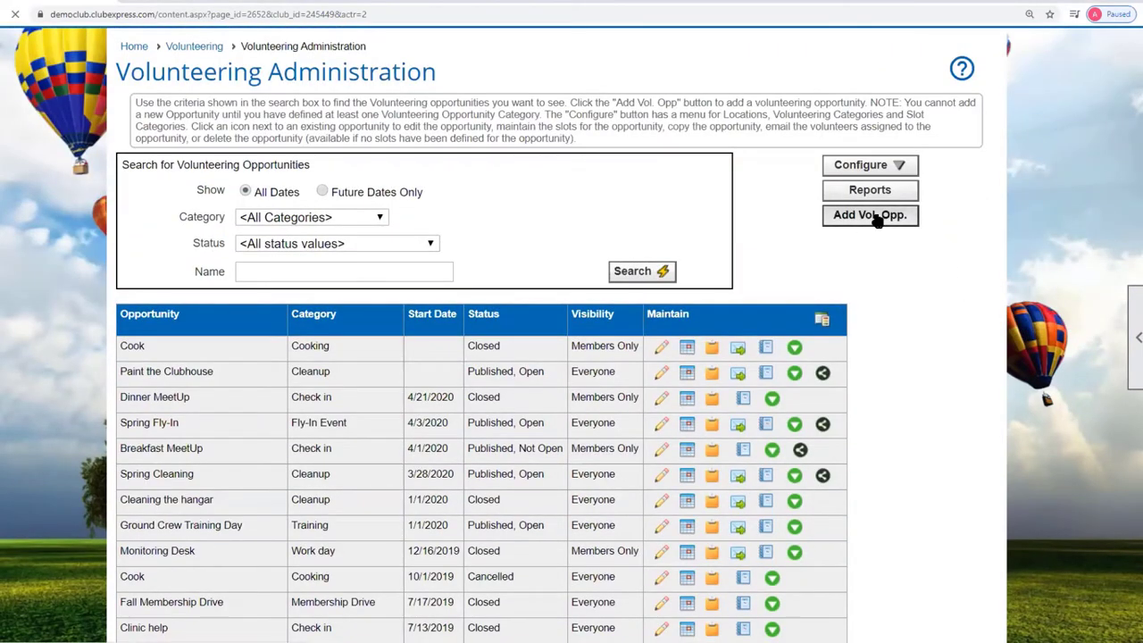
{"action": "scroll", "coordinate": [822, 409], "scroll_direction": "down", "scroll_amount": 3}
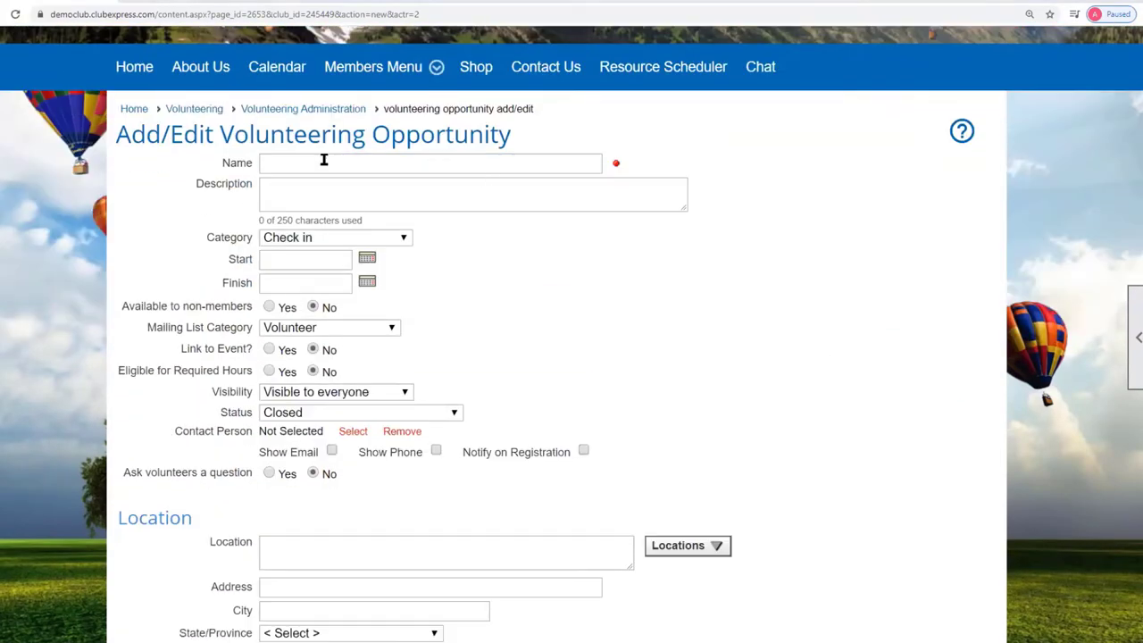
{"action": "left_click", "coordinate": [292, 163]}
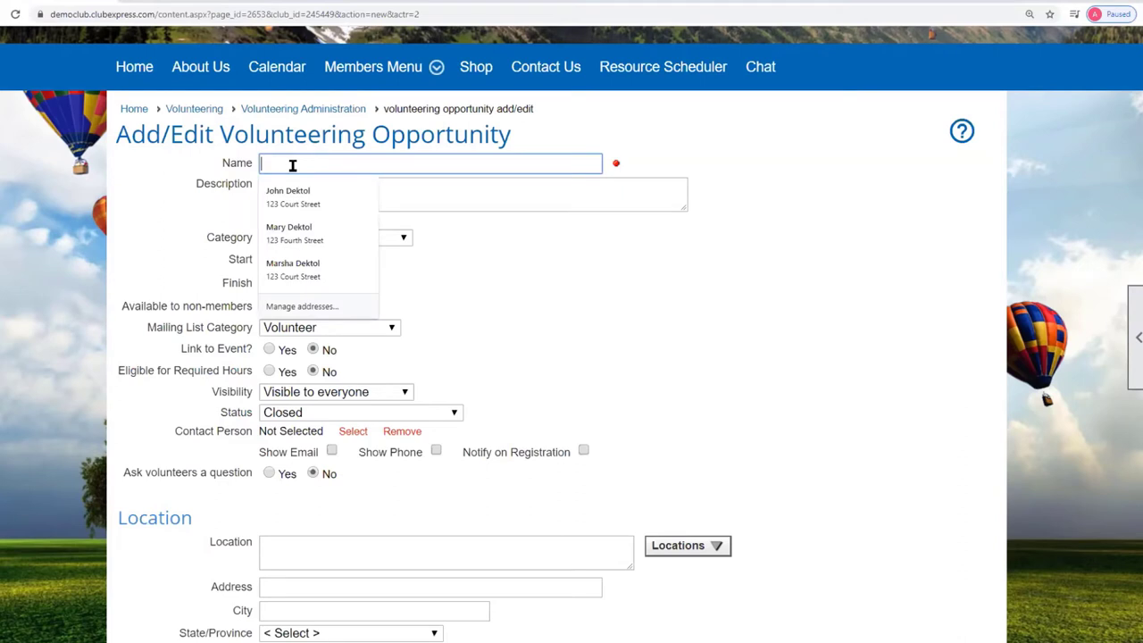
{"action": "type", "text": "Ballooning for Kids"}
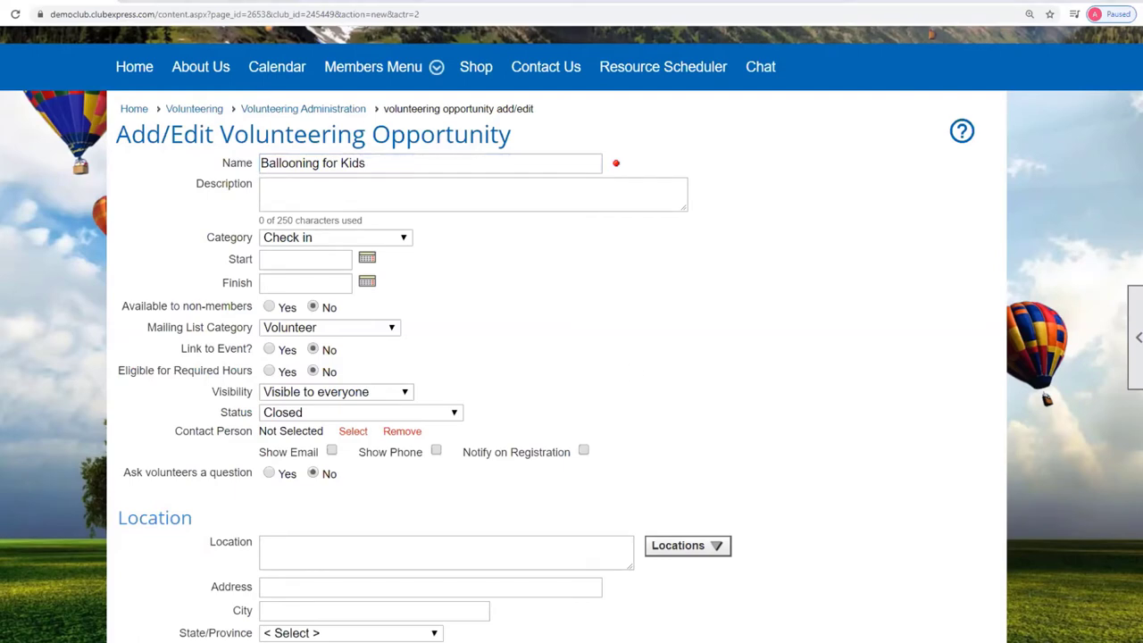
{"action": "left_click", "coordinate": [304, 182]}
{"action": "type", "text": "We need help with the registration desk, serving meals, and general kid wrangling"}
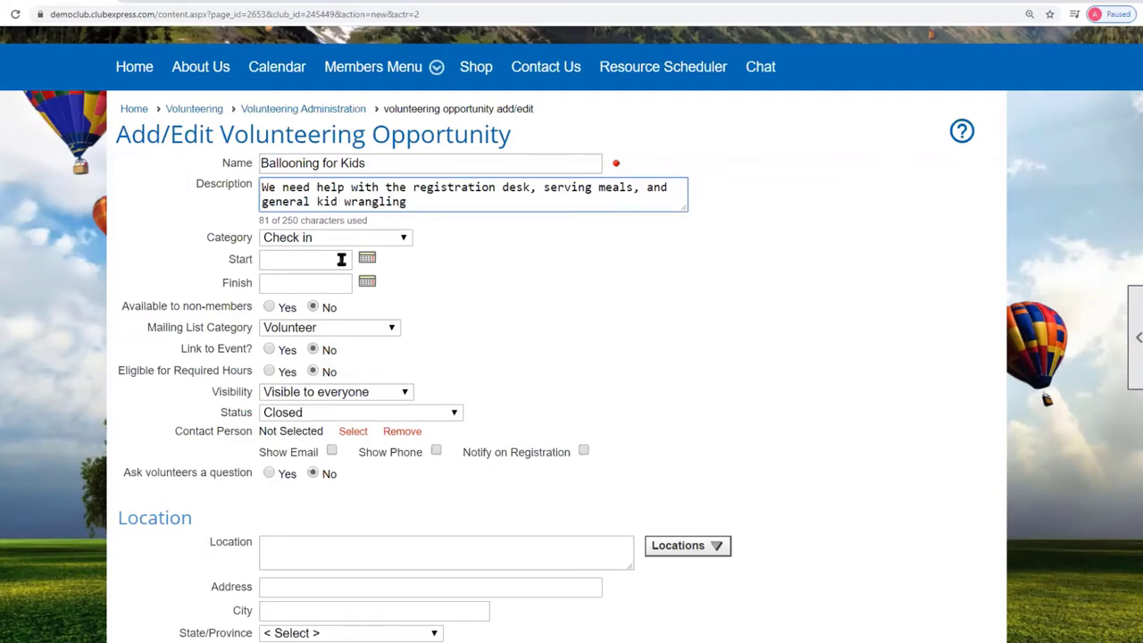
{"action": "left_click", "coordinate": [403, 238]}
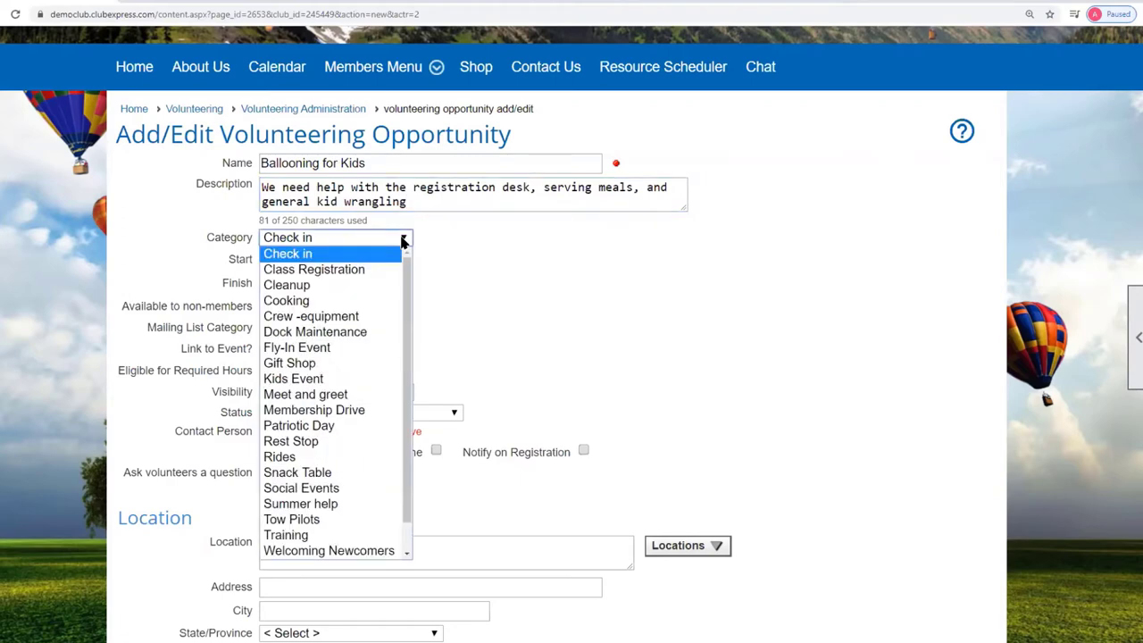
{"action": "left_click", "coordinate": [332, 383]}
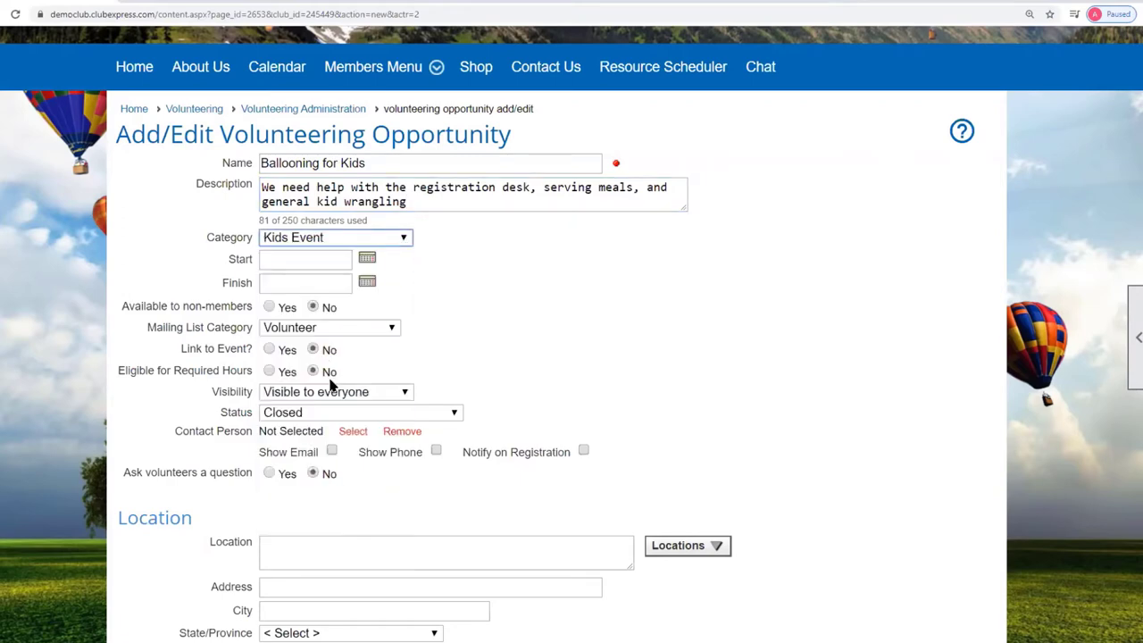
Set both the start and finish dates to April 11, 2020.
{"action": "left_click", "coordinate": [367, 259]}
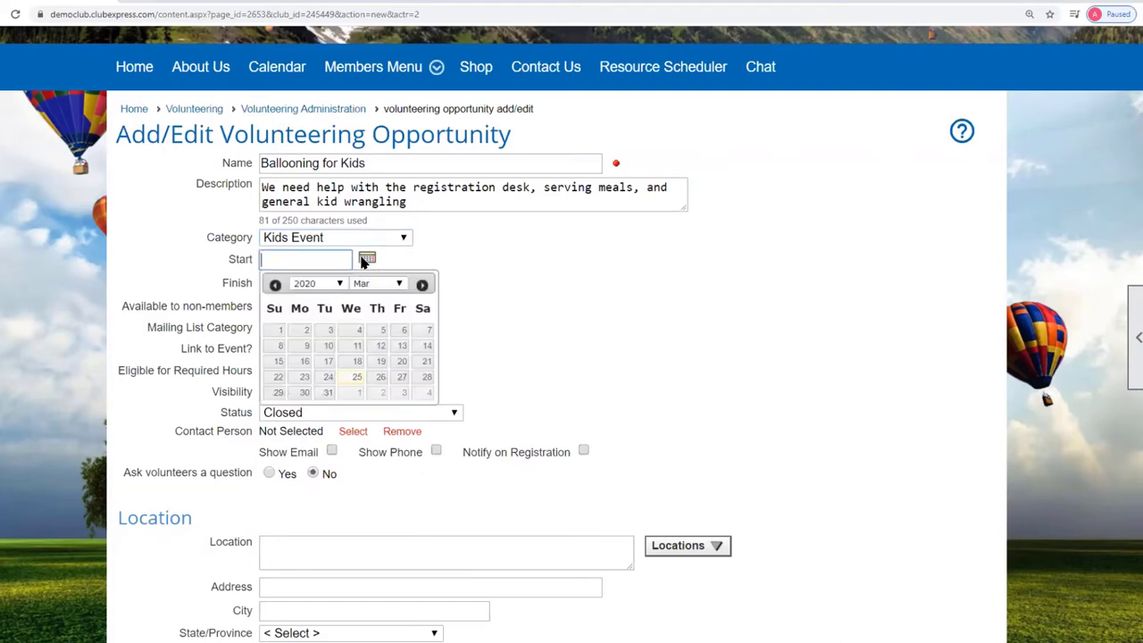
{"action": "left_click", "coordinate": [422, 285]}
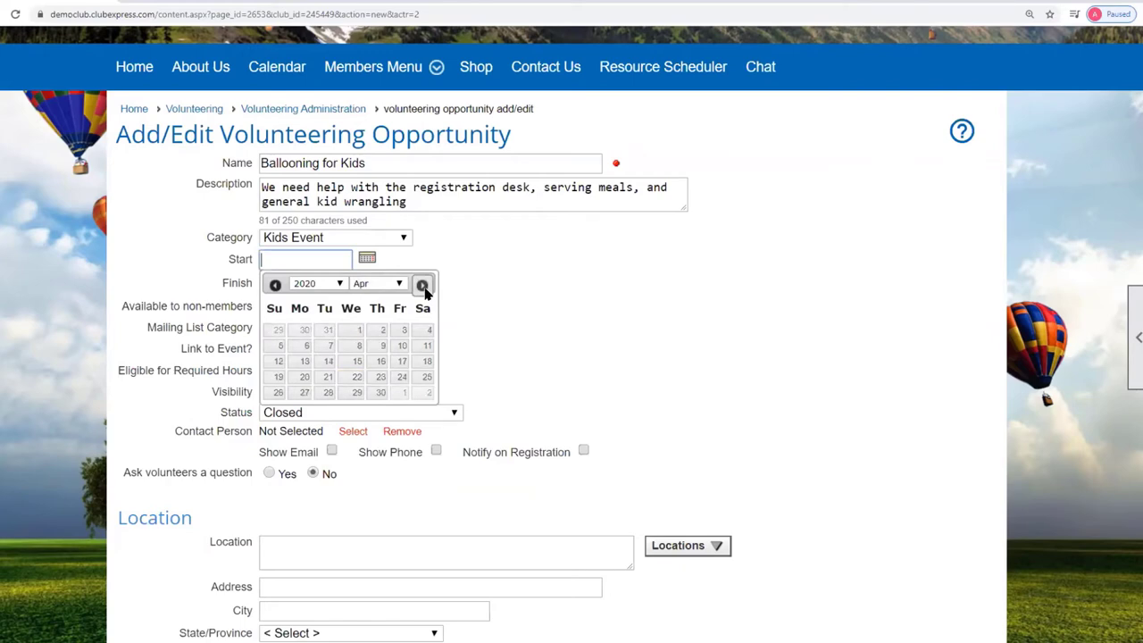
{"action": "left_click", "coordinate": [427, 346]}
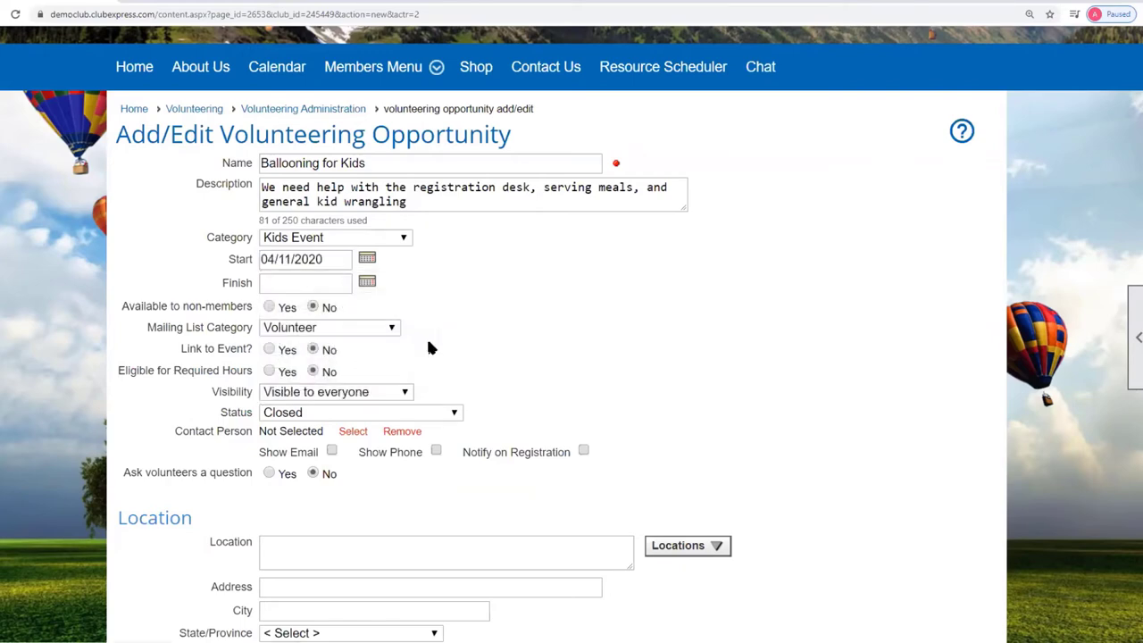
{"action": "left_click", "coordinate": [367, 285]}
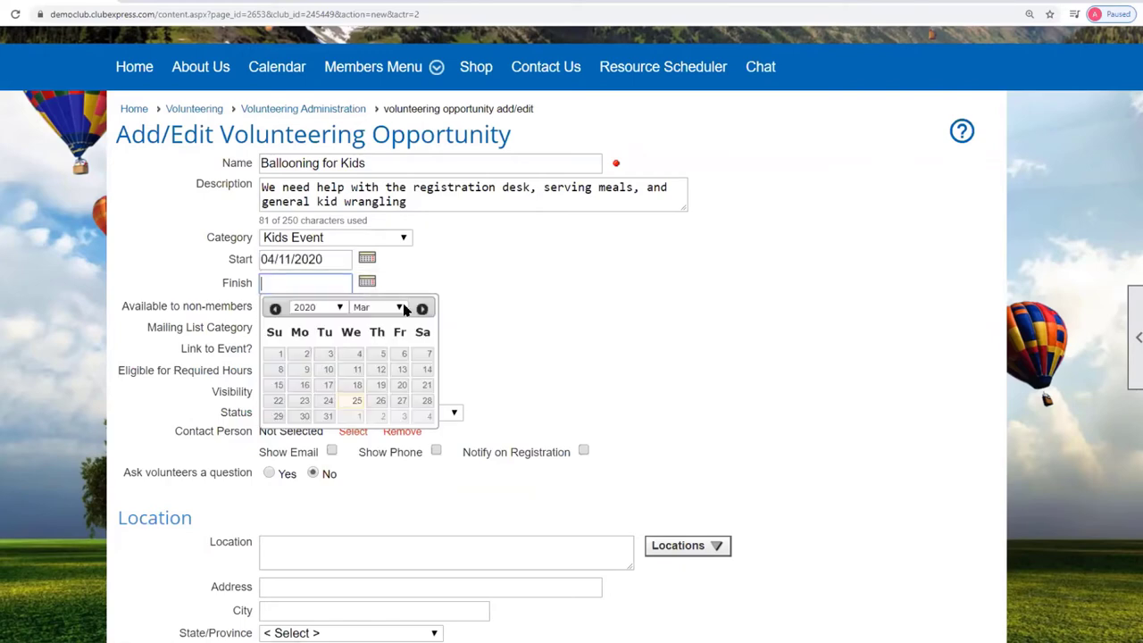
{"action": "left_click", "coordinate": [423, 308]}
{"action": "left_click", "coordinate": [428, 372]}
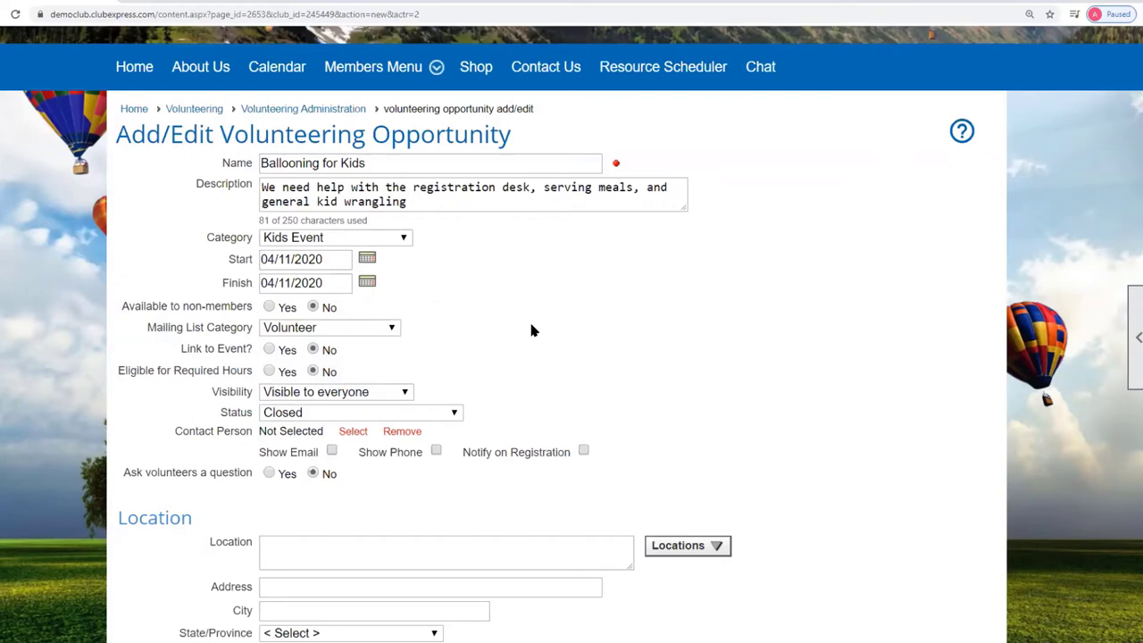
Allow non-members, keep Volunteer mailing list, and link the opportunity to the Ballooning for Kids! event.
{"action": "left_click", "coordinate": [269, 307]}
{"action": "left_click", "coordinate": [390, 329]}
{"action": "left_click", "coordinate": [391, 329]}
{"action": "left_click", "coordinate": [269, 349]}
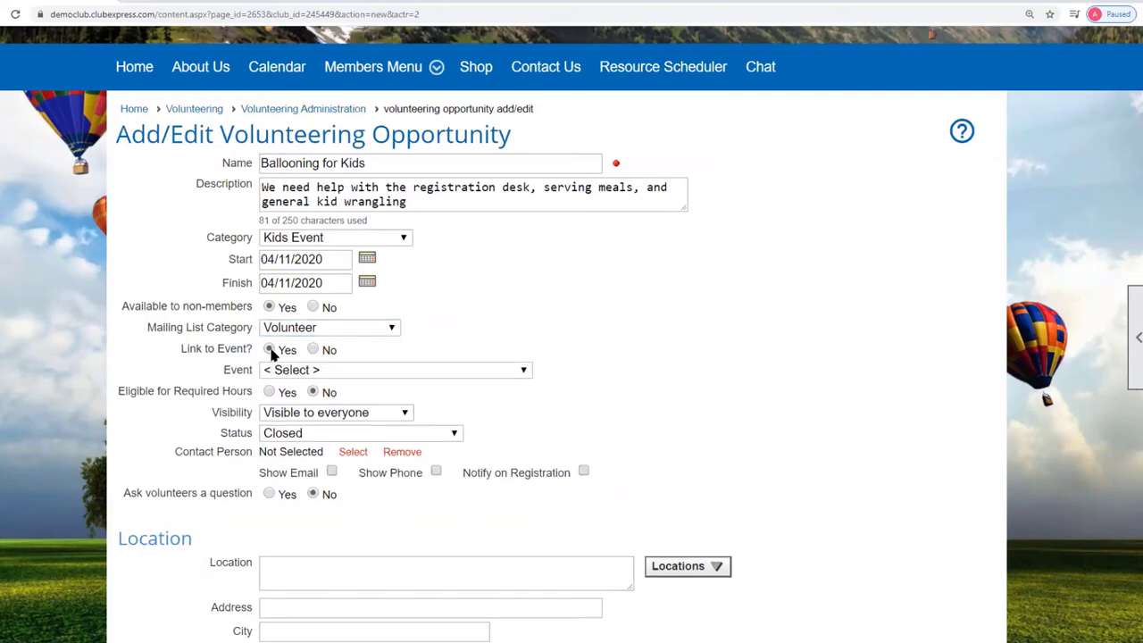
{"action": "left_click", "coordinate": [526, 372]}
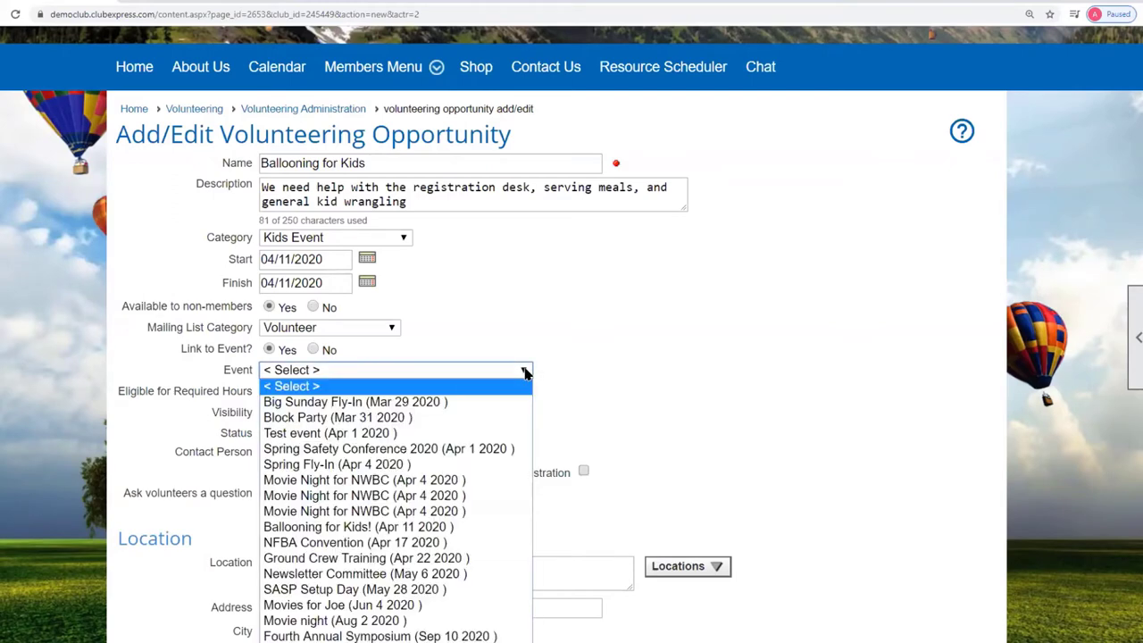
{"action": "left_click", "coordinate": [363, 530]}
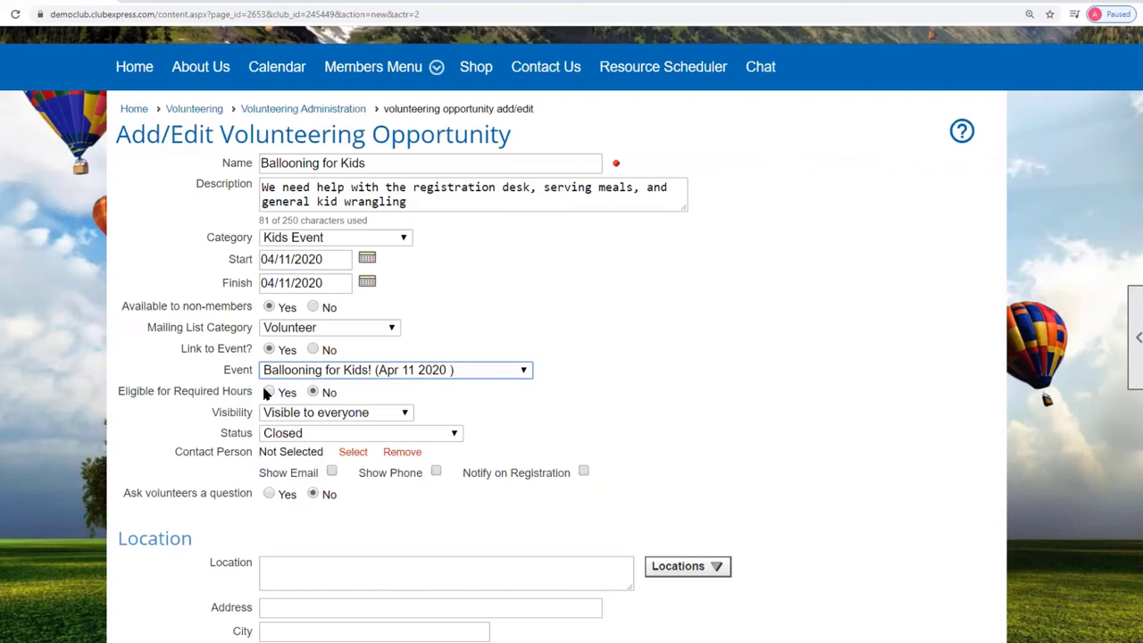
Count it toward required hours, make it visible to members only, and set status to Published - Open.
{"action": "left_click", "coordinate": [269, 393]}
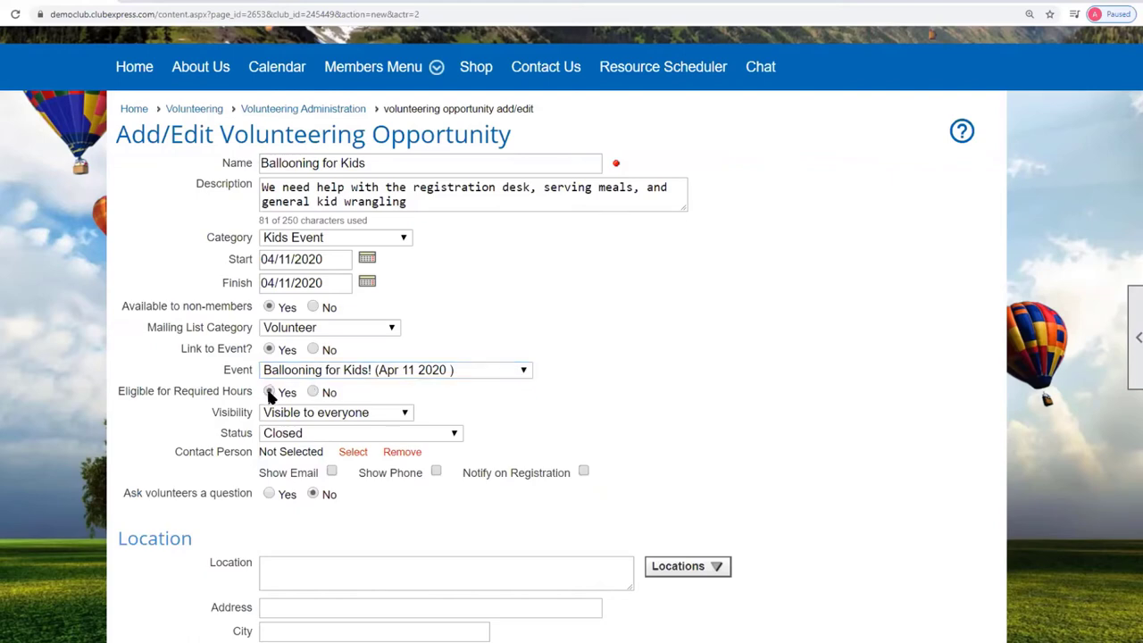
{"action": "left_click", "coordinate": [407, 415]}
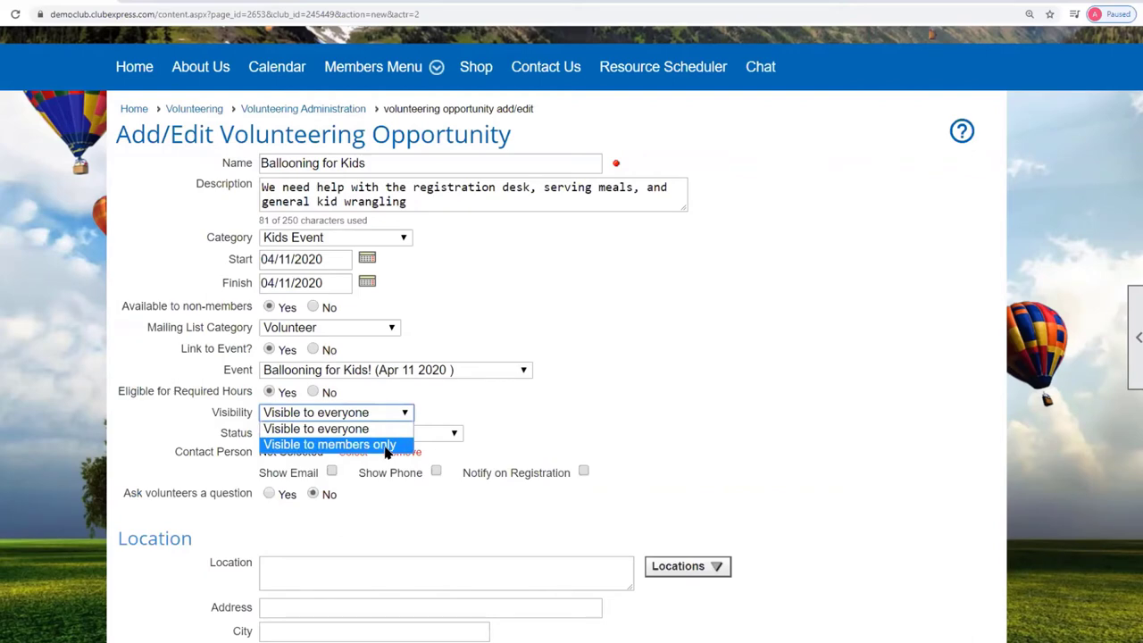
{"action": "left_click", "coordinate": [386, 451]}
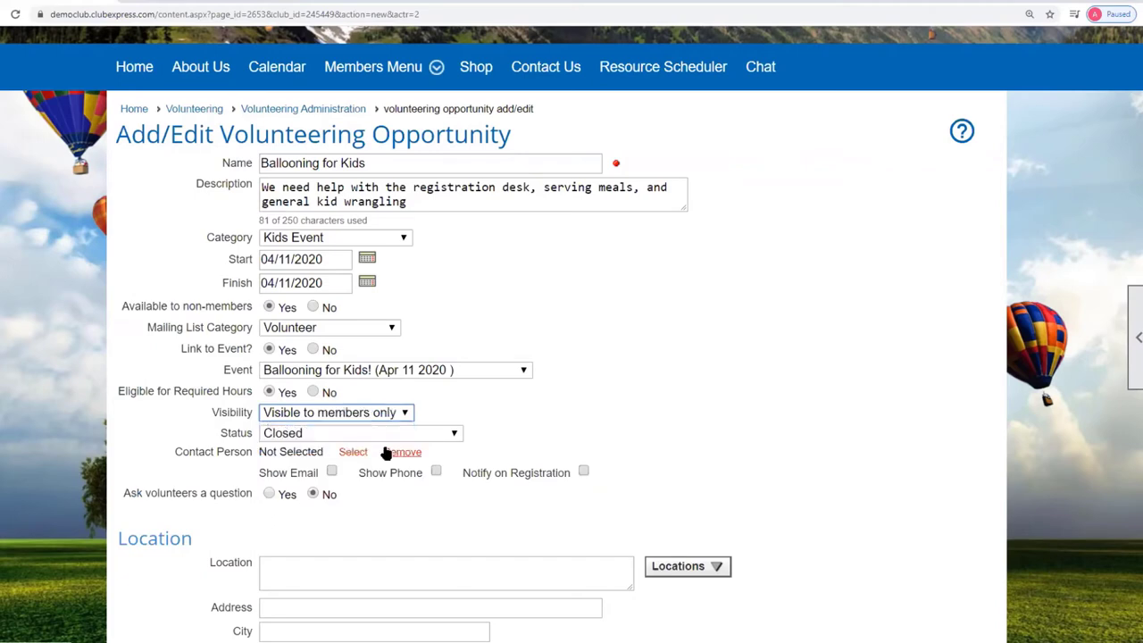
{"action": "left_click", "coordinate": [314, 433]}
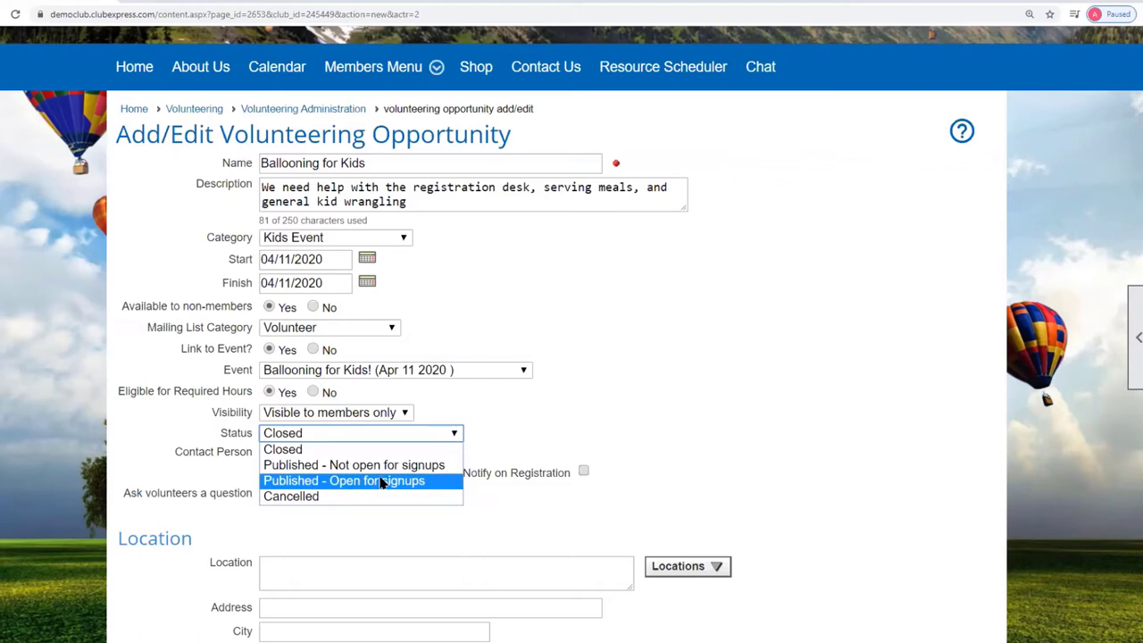
{"action": "left_click", "coordinate": [381, 483]}
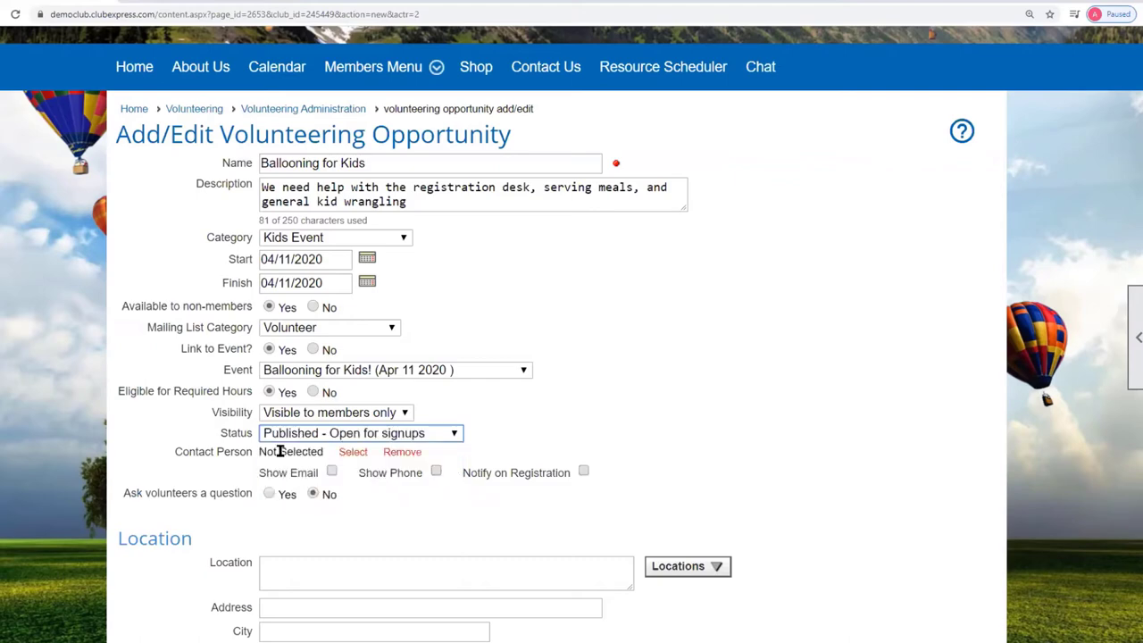
{"action": "left_click", "coordinate": [353, 453]}
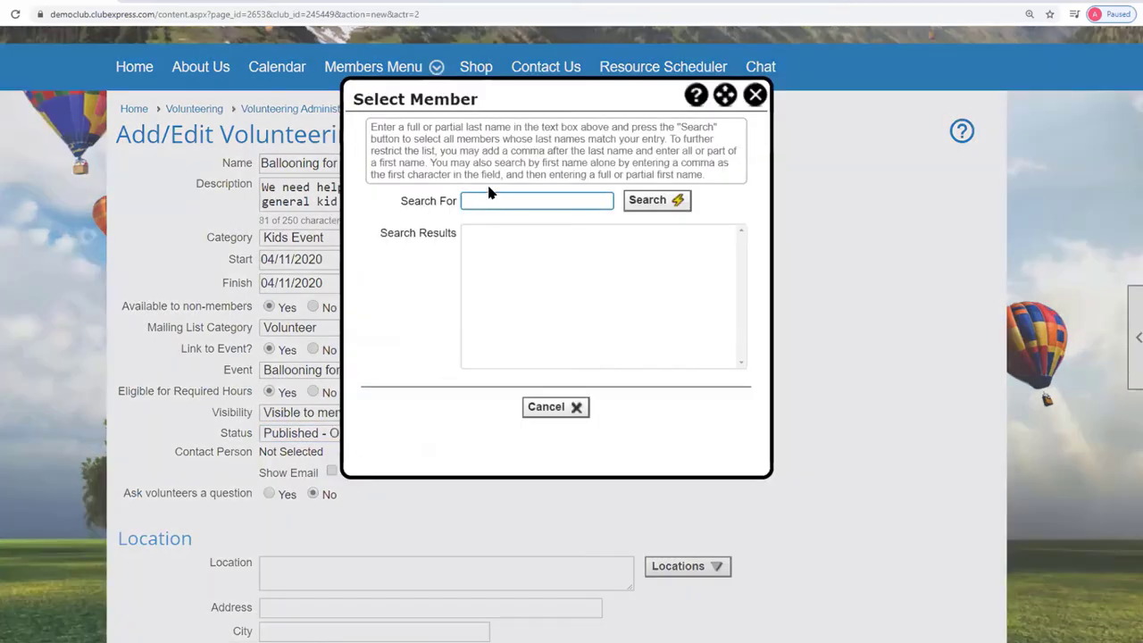
Search members by last name and assign the found member as contact person.
{"action": "left_click", "coordinate": [487, 200]}
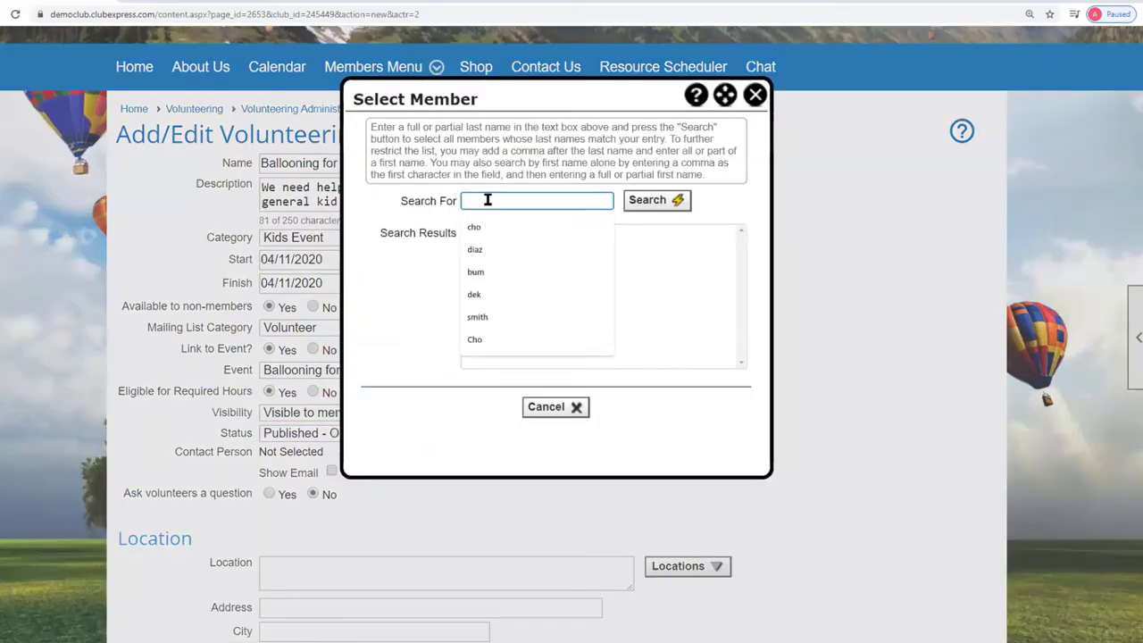
{"action": "type", "text": "diaz"}
{"action": "left_click", "coordinate": [655, 201]}
{"action": "left_click", "coordinate": [496, 234]}
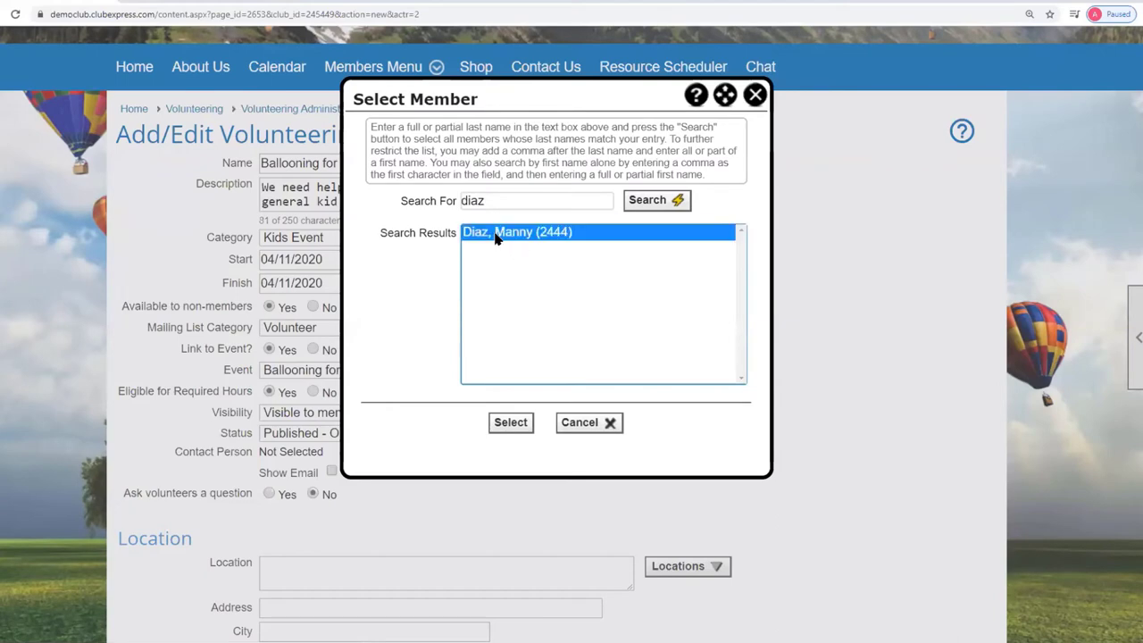
{"action": "left_click", "coordinate": [511, 423]}
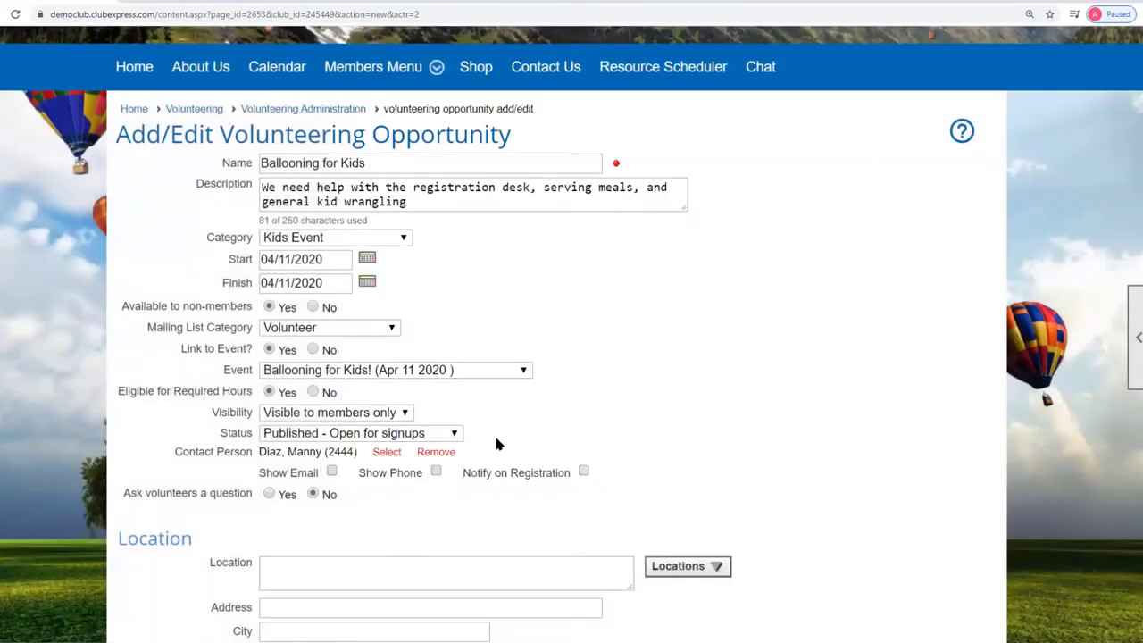
Show the contact's email and phone to volunteers and set 'Ask volunteers a question' to Yes.
{"action": "left_click", "coordinate": [331, 472]}
{"action": "left_click", "coordinate": [436, 472]}
{"action": "scroll", "coordinate": [616, 467], "scroll_direction": "down", "scroll_amount": 1}
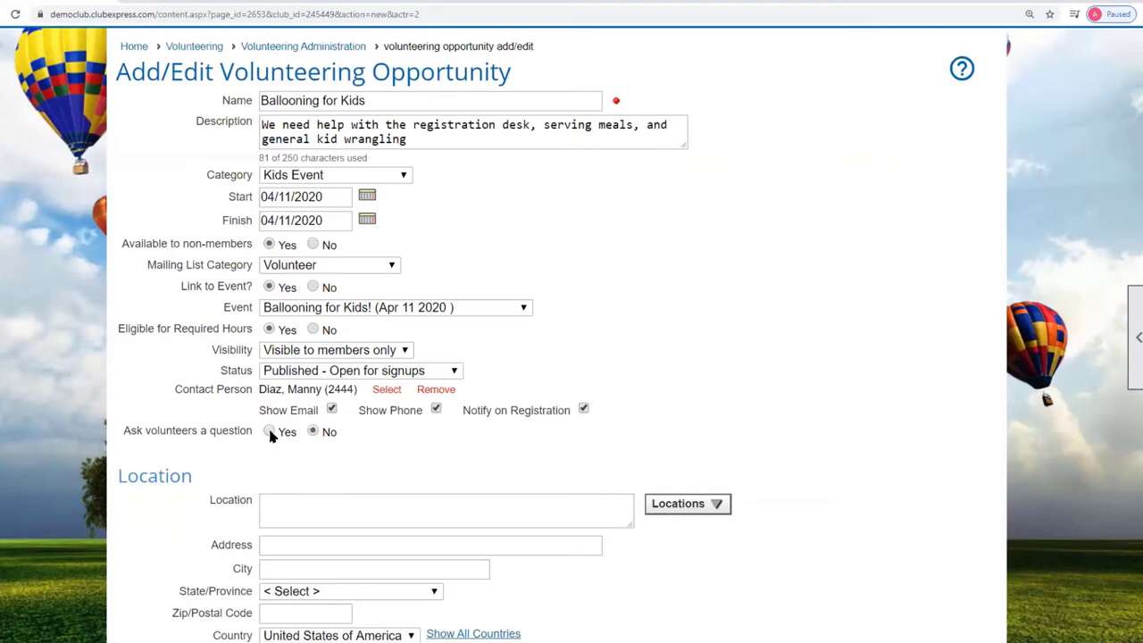
{"action": "left_click", "coordinate": [270, 432]}
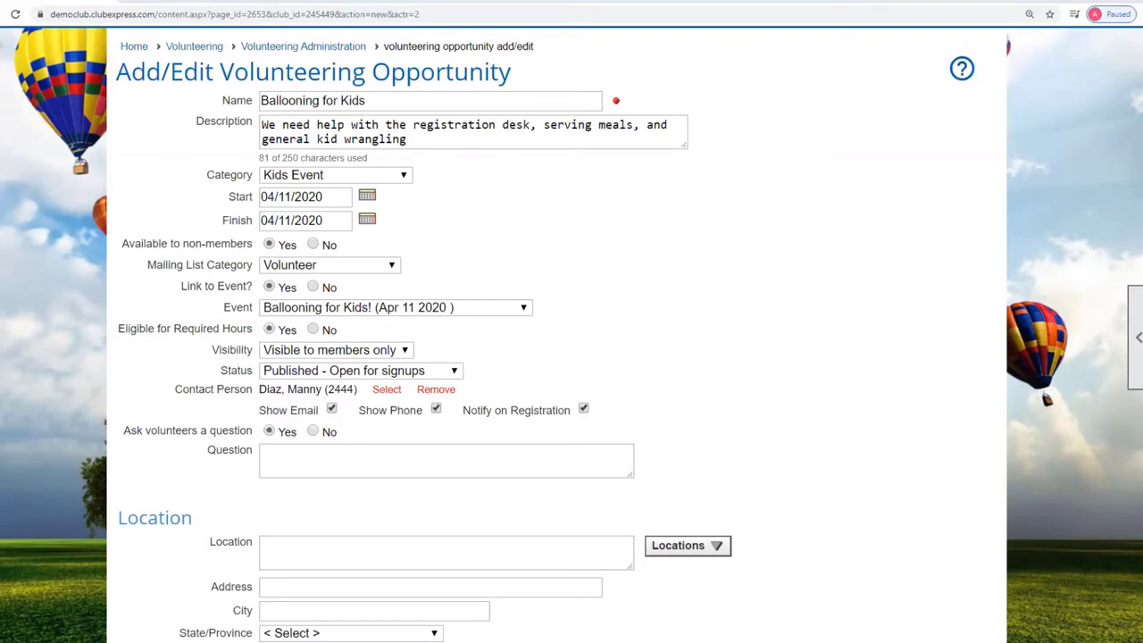
Paste the question about bringing family kids, set location to Club Airfield, and enable Show Map Link.
{"action": "left_click", "coordinate": [306, 460]}
{"action": "type", "text": "Are you bringing any kids from your own family to the event?"}
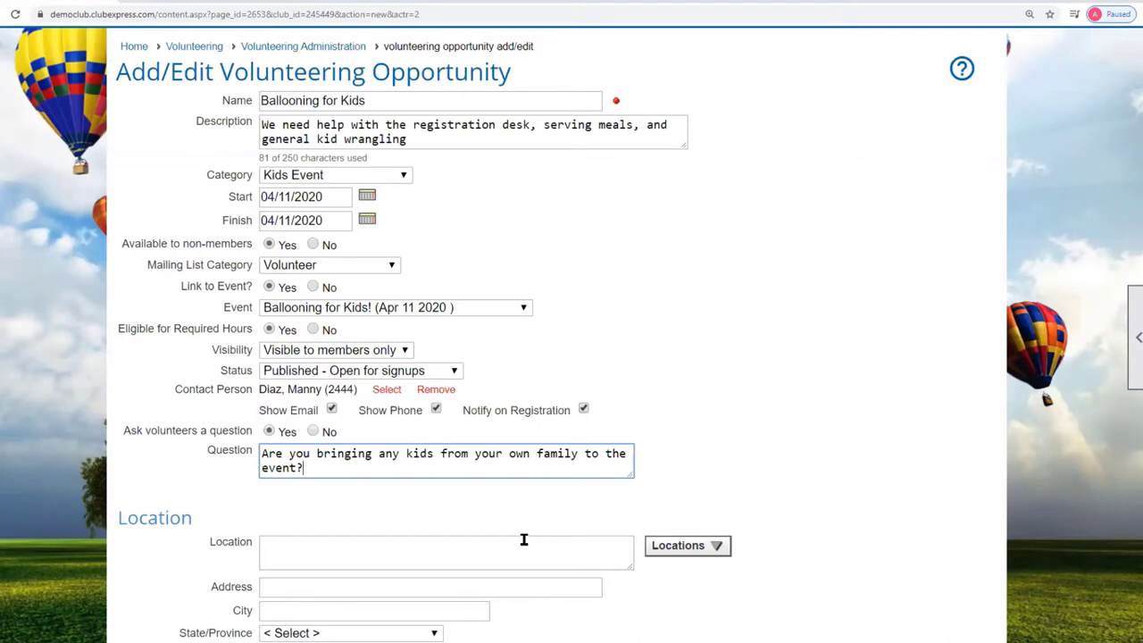
{"action": "left_click", "coordinate": [770, 426]}
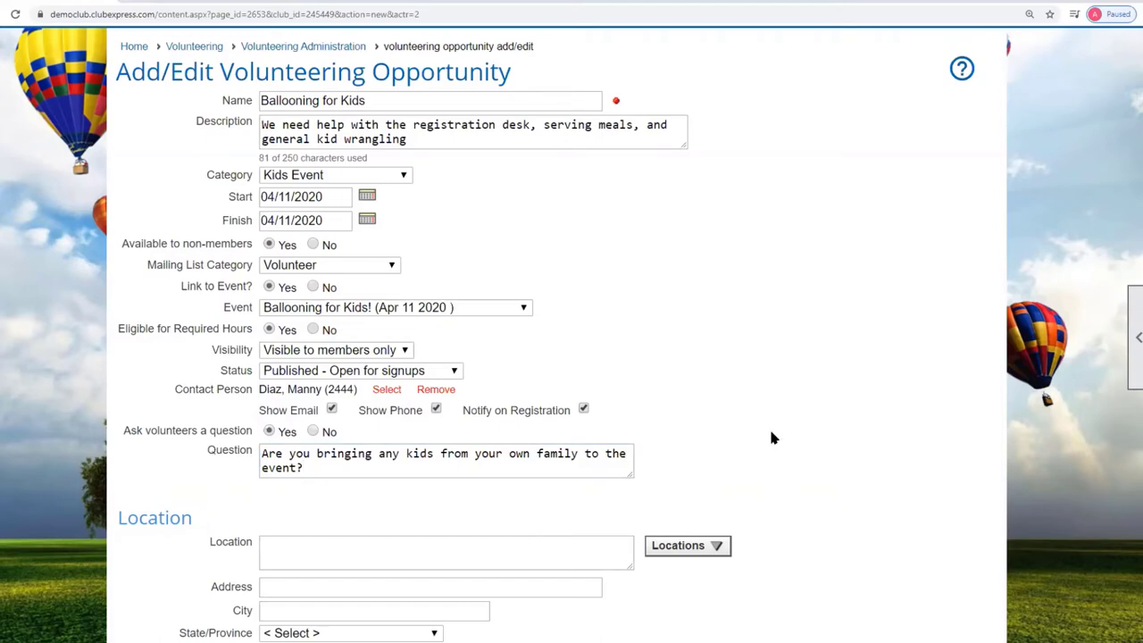
{"action": "scroll", "coordinate": [770, 426], "scroll_direction": "down", "scroll_amount": 3}
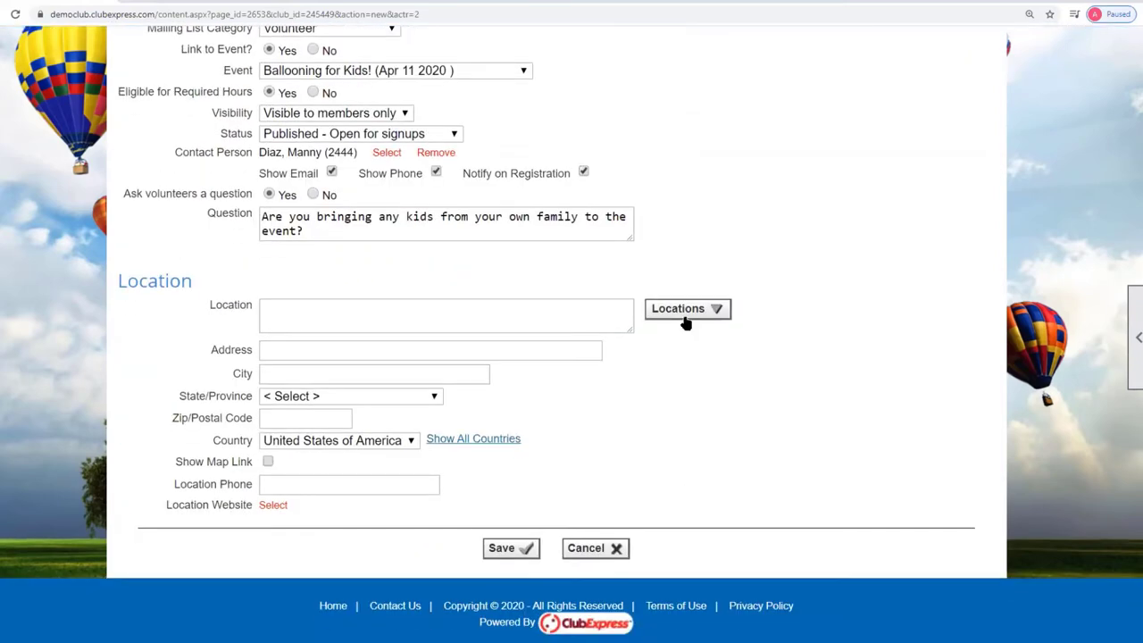
{"action": "left_click", "coordinate": [687, 312]}
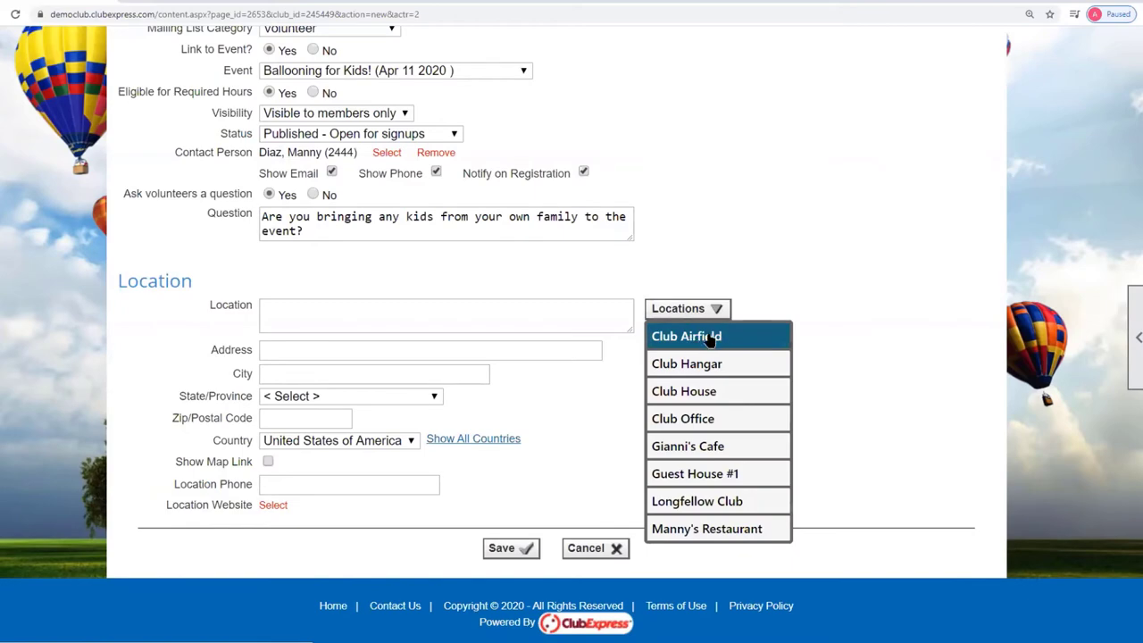
{"action": "left_click", "coordinate": [709, 336]}
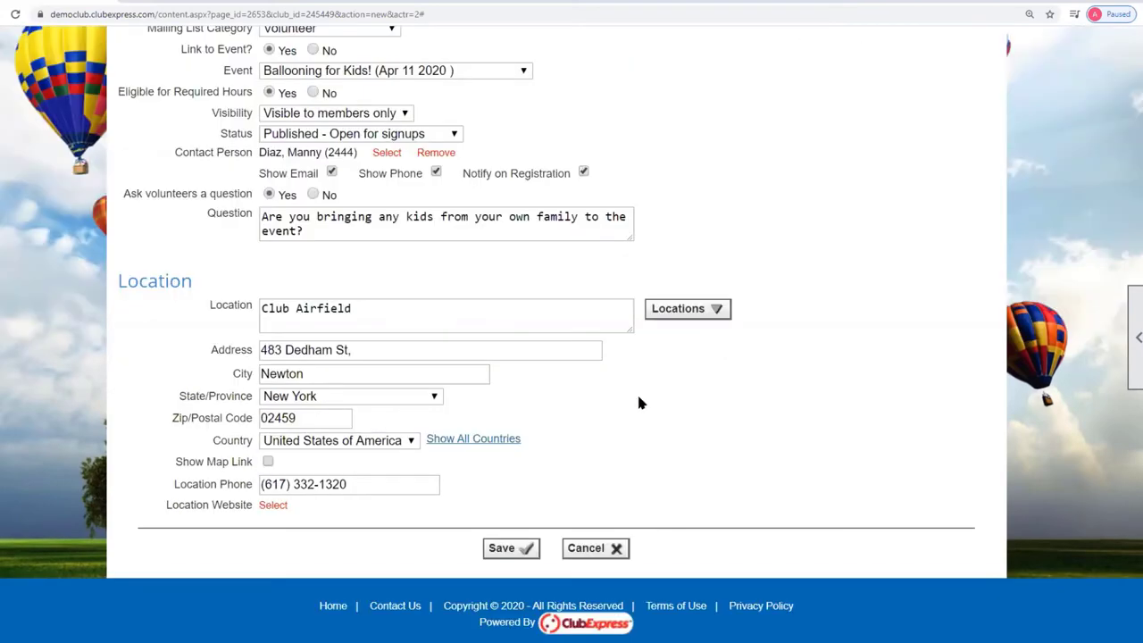
{"action": "left_click", "coordinate": [268, 462]}
Save the Ballooning for Kids opportunity and dismiss the 'Opportunity has been saved' message.
{"action": "left_click", "coordinate": [511, 552]}
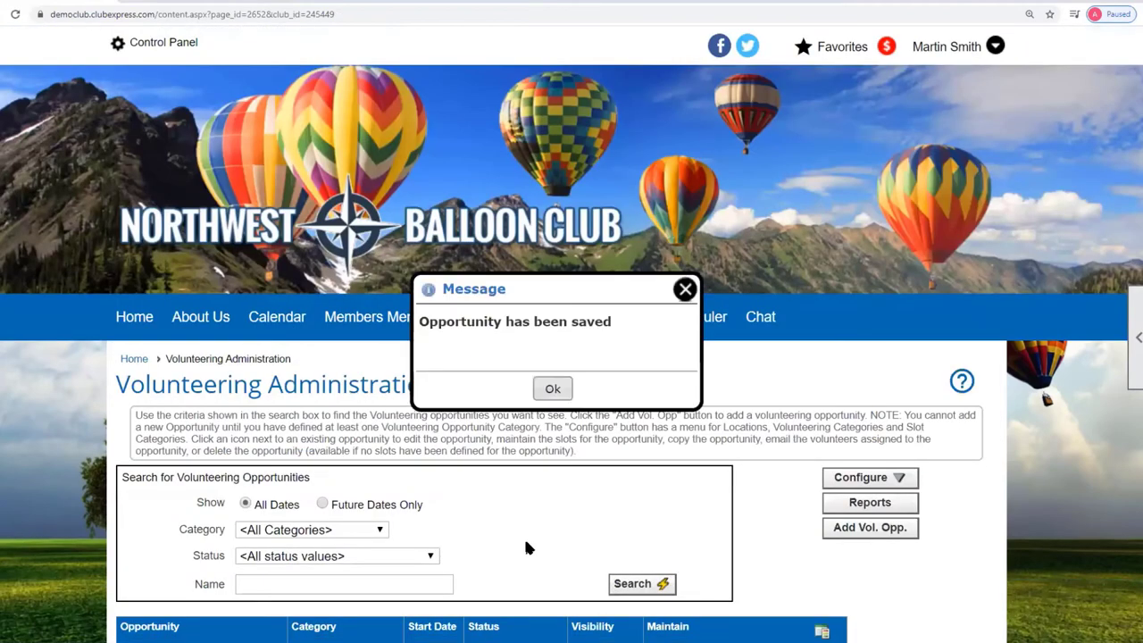
{"action": "left_click", "coordinate": [553, 390]}
{"action": "scroll", "coordinate": [1054, 541], "scroll_direction": "down", "scroll_amount": 3}
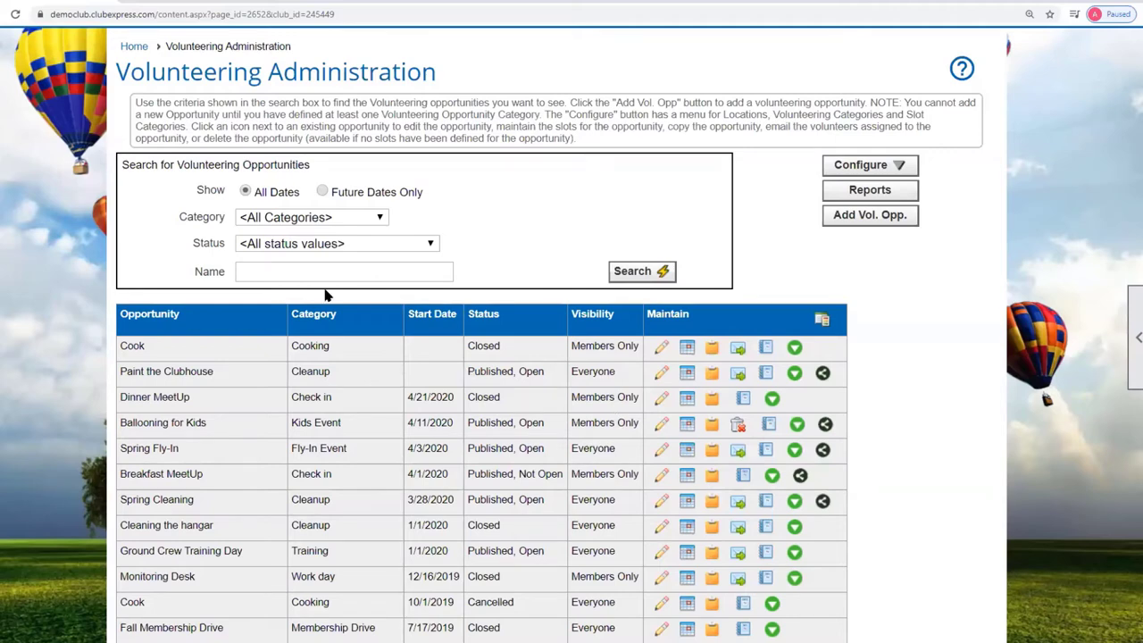
{"action": "scroll", "coordinate": [326, 295], "scroll_direction": "up", "scroll_amount": 3}
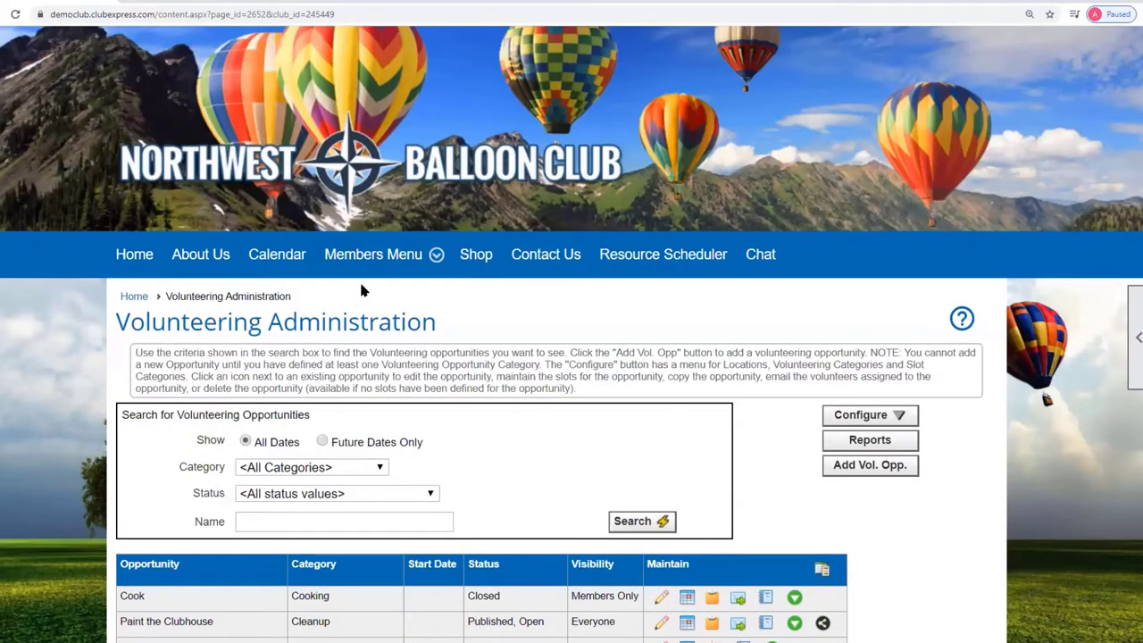
Open the member Volunteering page in a new tab and expand the Ballooning for Kids listing.
{"action": "mouse_move", "coordinate": [378, 263]}
{"action": "right_click", "coordinate": [382, 343]}
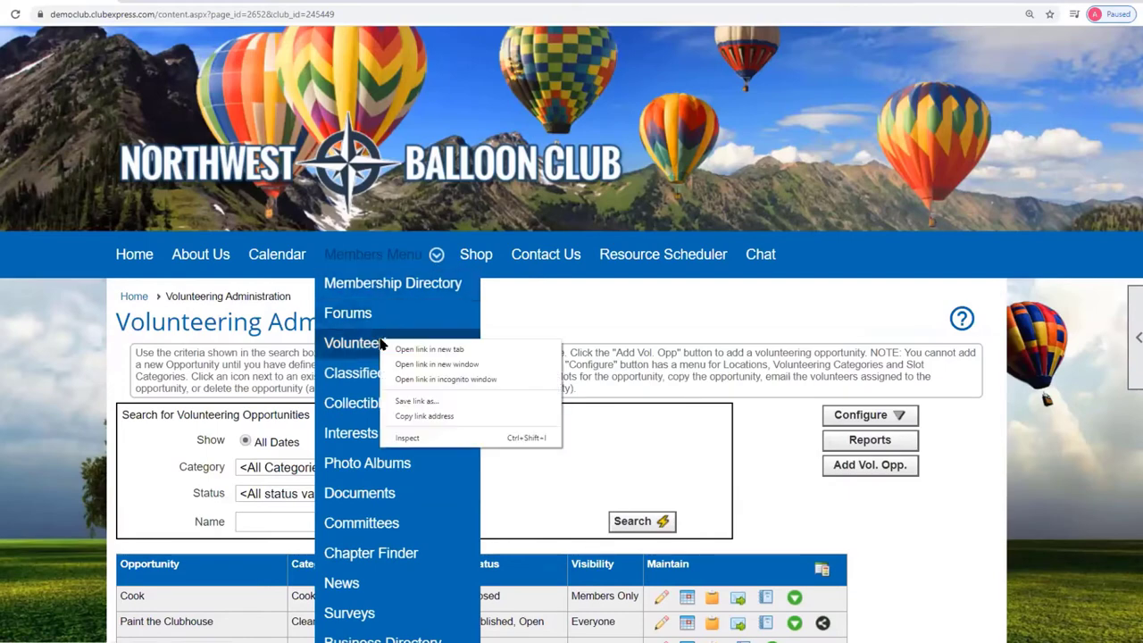
{"action": "left_click", "coordinate": [442, 353]}
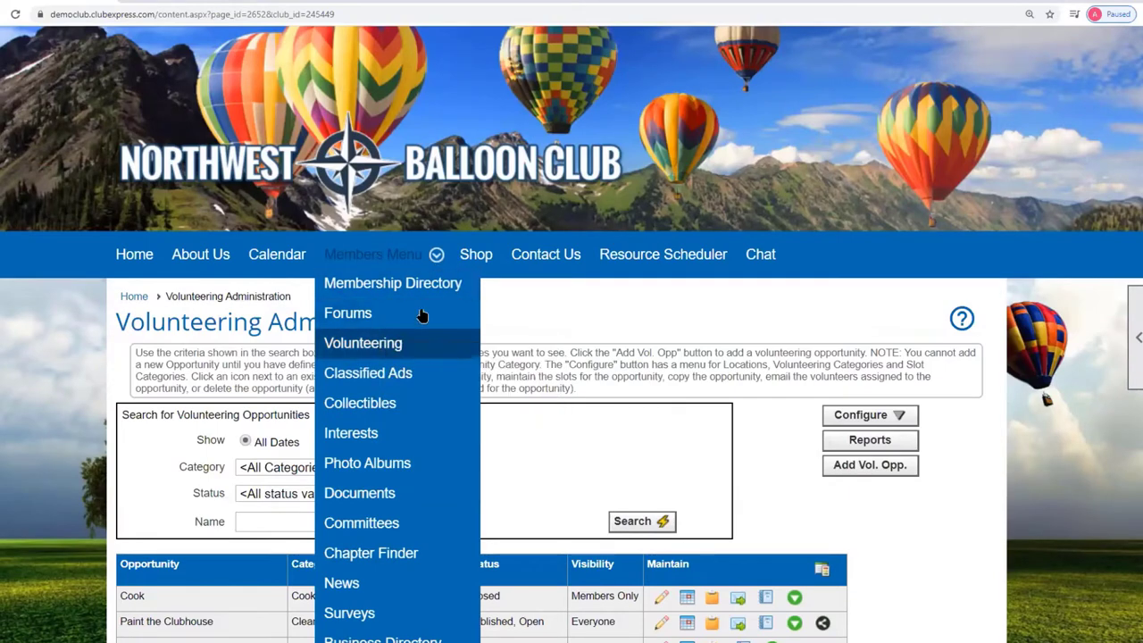
{"action": "key", "text": "ctrl+Tab"}
{"action": "scroll", "coordinate": [544, 312], "scroll_direction": "down", "scroll_amount": 7}
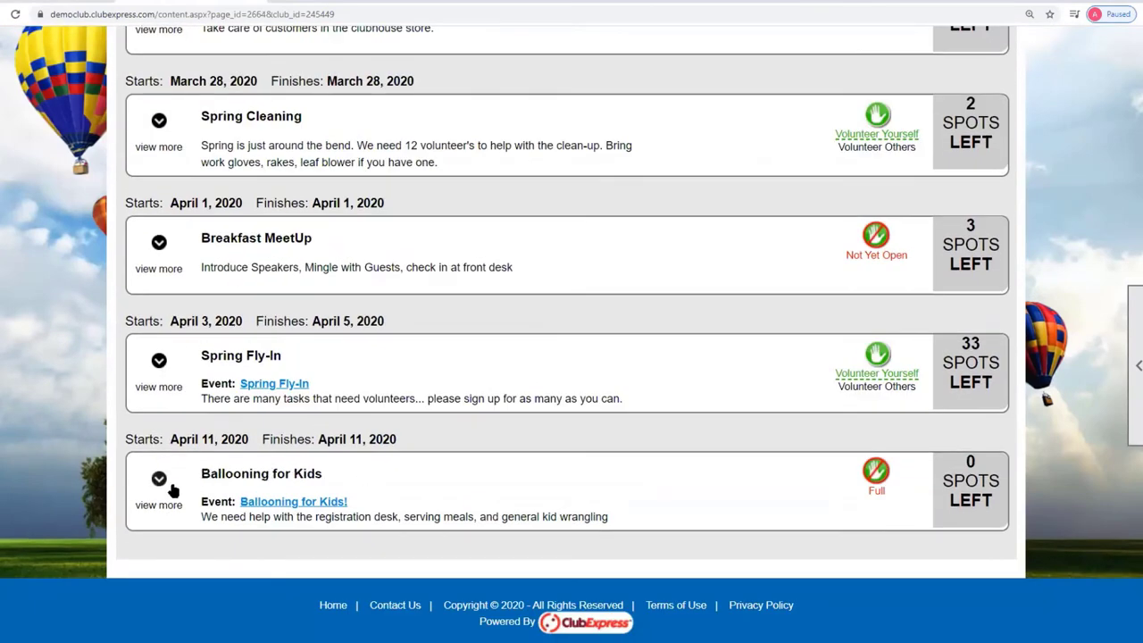
{"action": "left_click", "coordinate": [159, 480]}
{"action": "scroll", "coordinate": [518, 454], "scroll_direction": "down", "scroll_amount": 2}
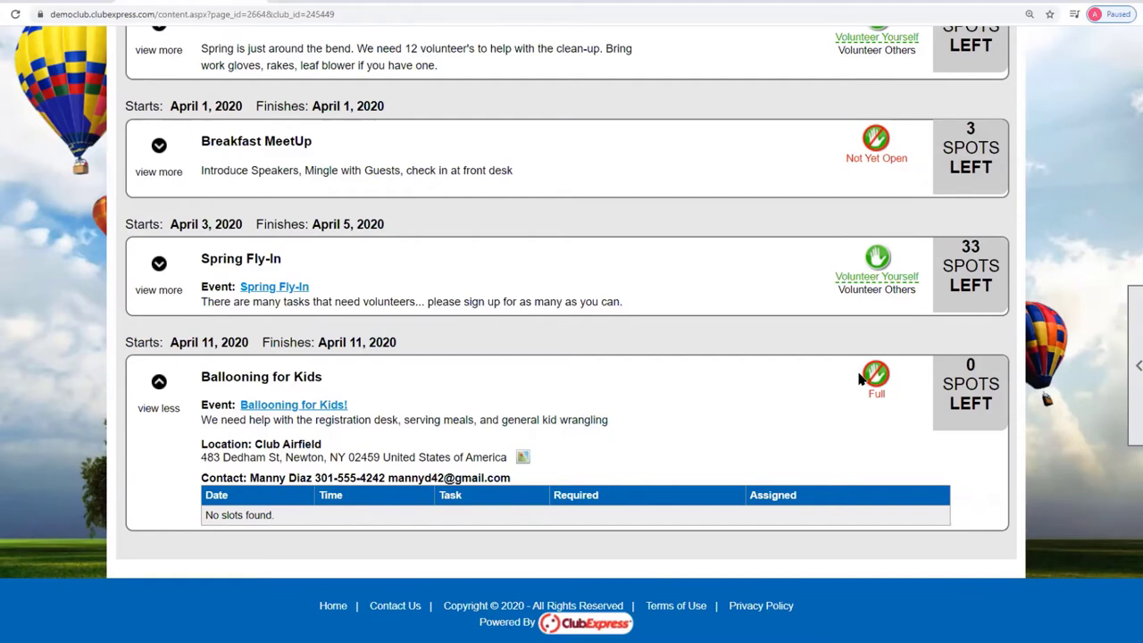
View the Club Airfield map, then open the linked Ballooning for Kids! event.
{"action": "left_click", "coordinate": [522, 458]}
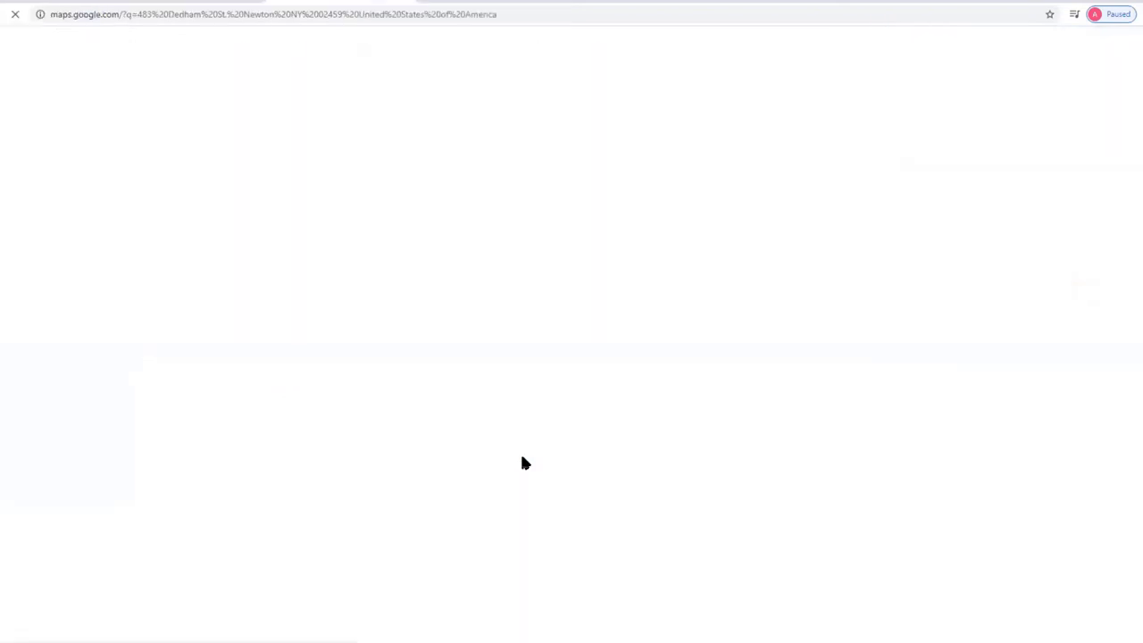
{"action": "left_click", "coordinate": [408, 1]}
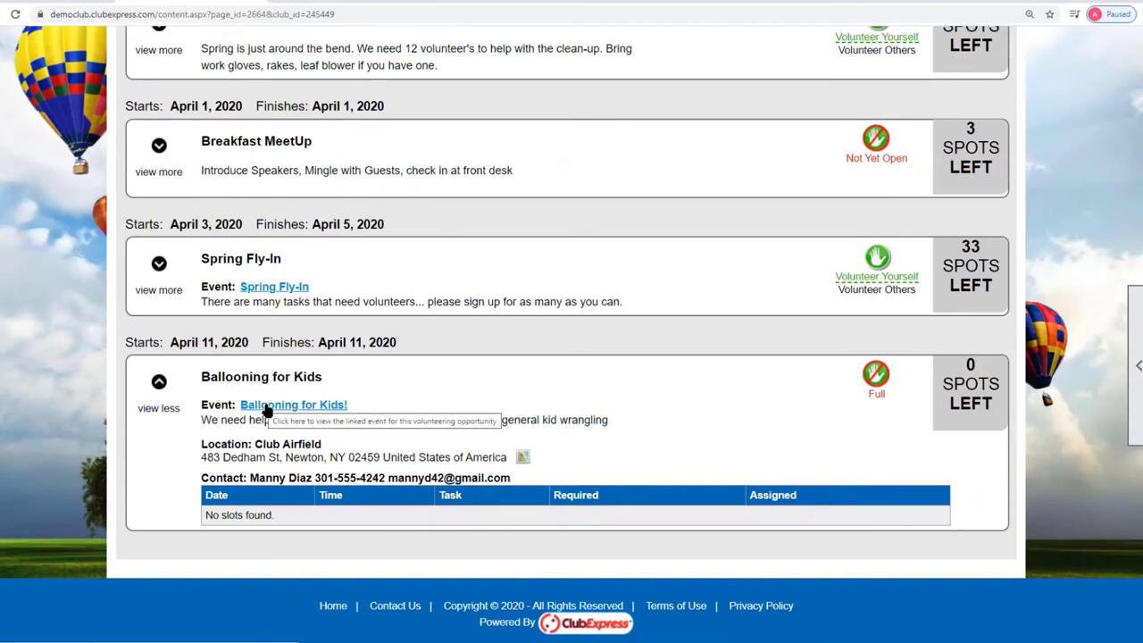
{"action": "left_click", "coordinate": [266, 407]}
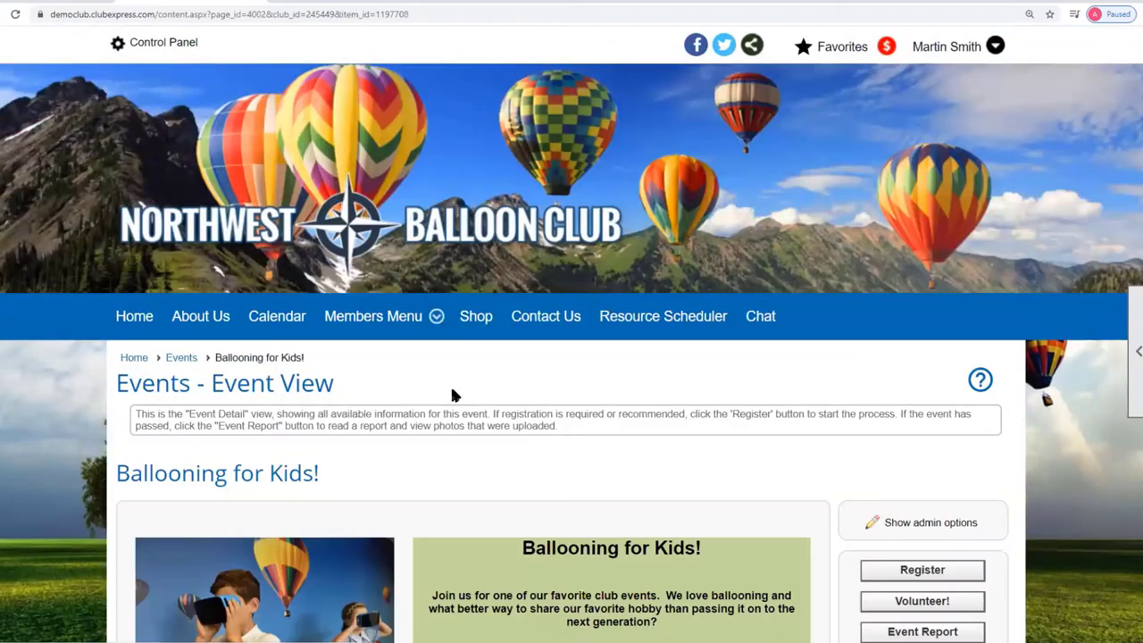
Follow the Volunteer! link on the Ballooning for Kids! event page.
{"action": "scroll", "coordinate": [532, 372], "scroll_direction": "down", "scroll_amount": 2}
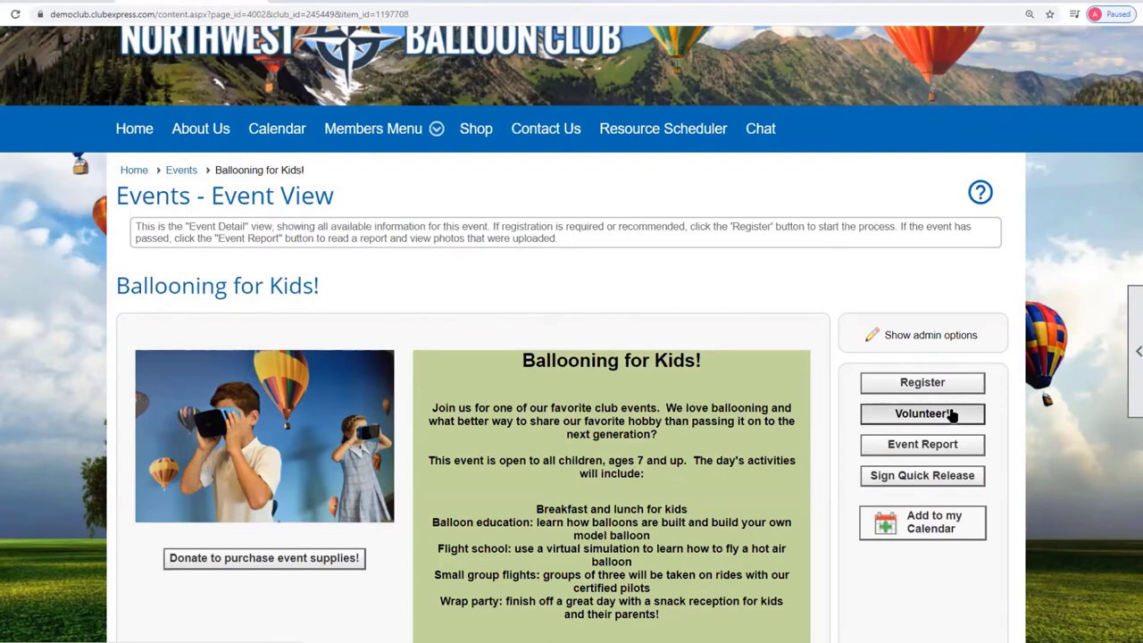
{"action": "left_click", "coordinate": [953, 415]}
{"action": "scroll", "coordinate": [579, 397], "scroll_direction": "down", "scroll_amount": 3}
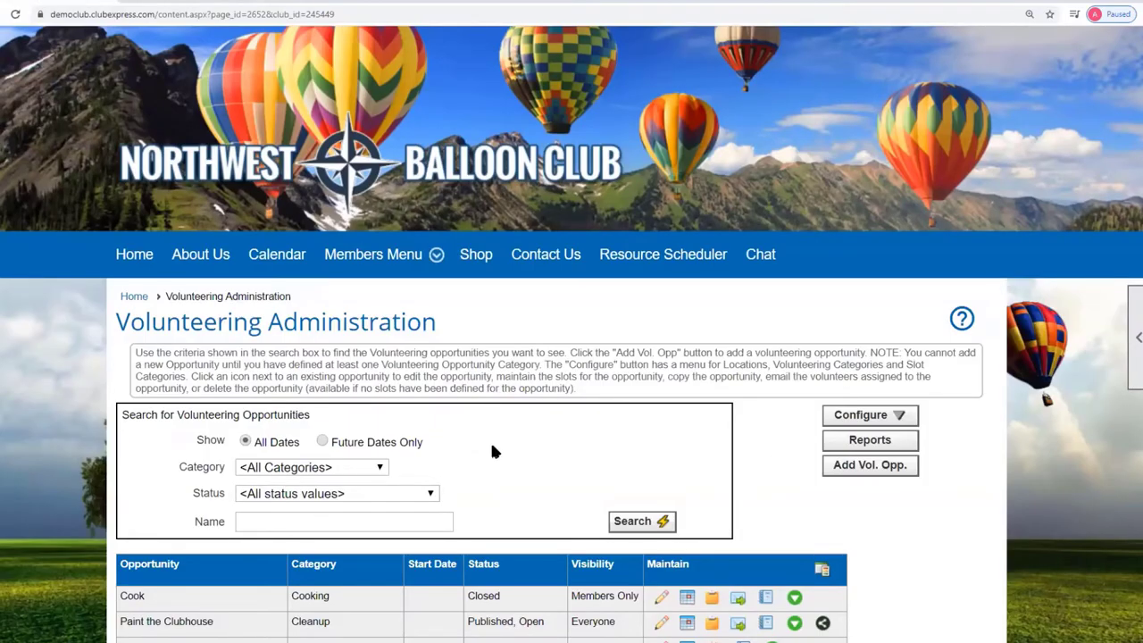
Open and look over the volunteer slots for Ballooning for Kids.
{"action": "scroll", "coordinate": [491, 449], "scroll_direction": "down", "scroll_amount": 3}
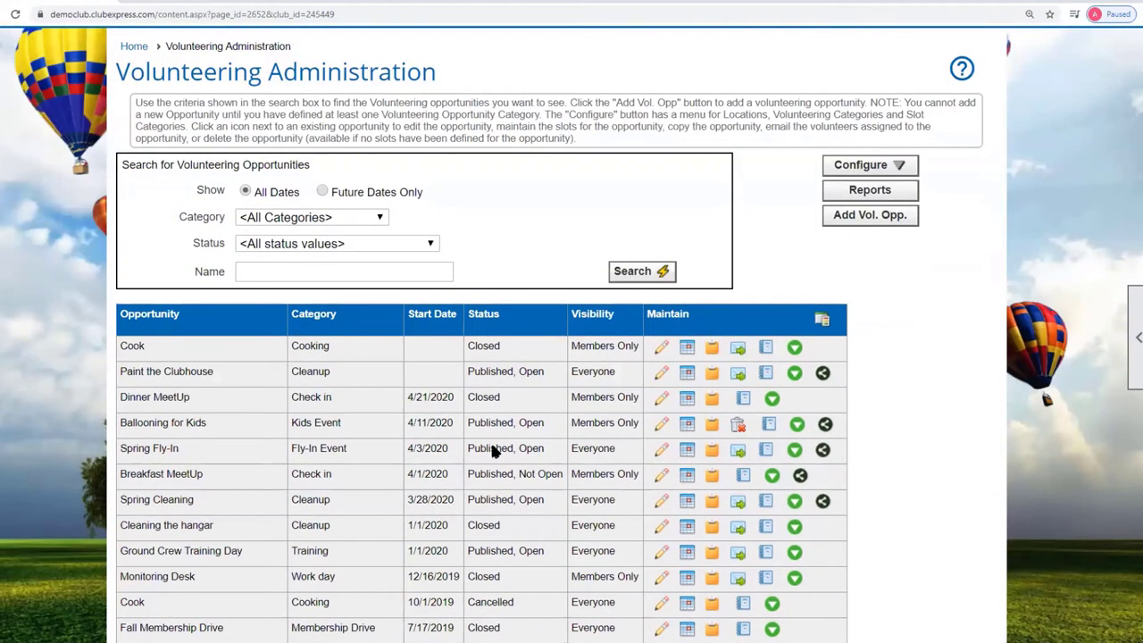
{"action": "left_click", "coordinate": [685, 429]}
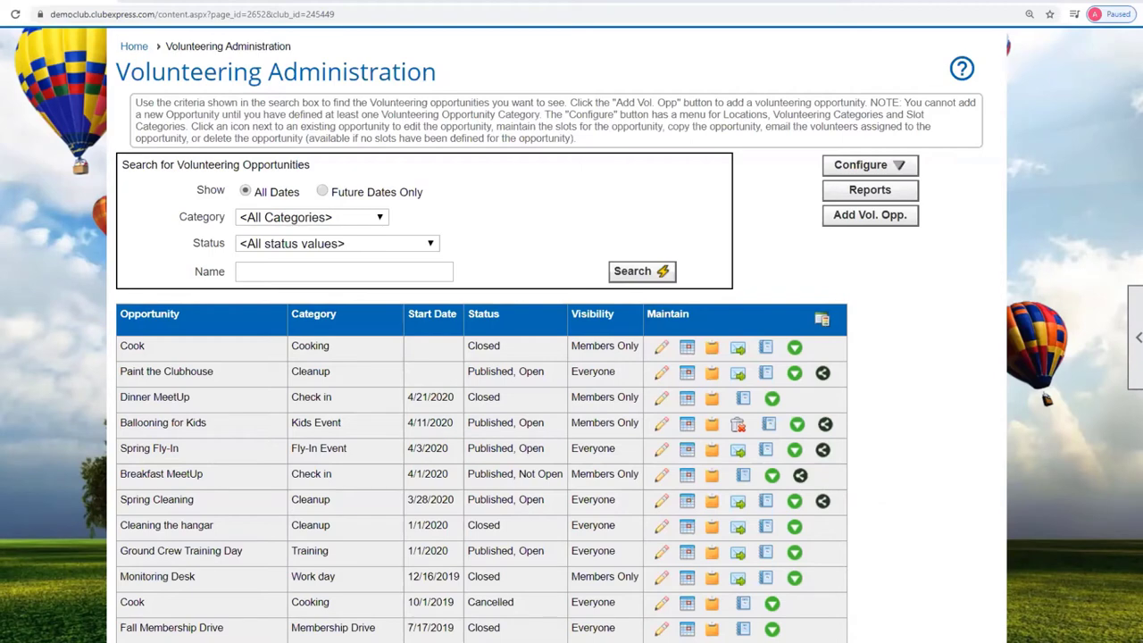
{"action": "scroll", "coordinate": [955, 243], "scroll_direction": "down", "scroll_amount": 2}
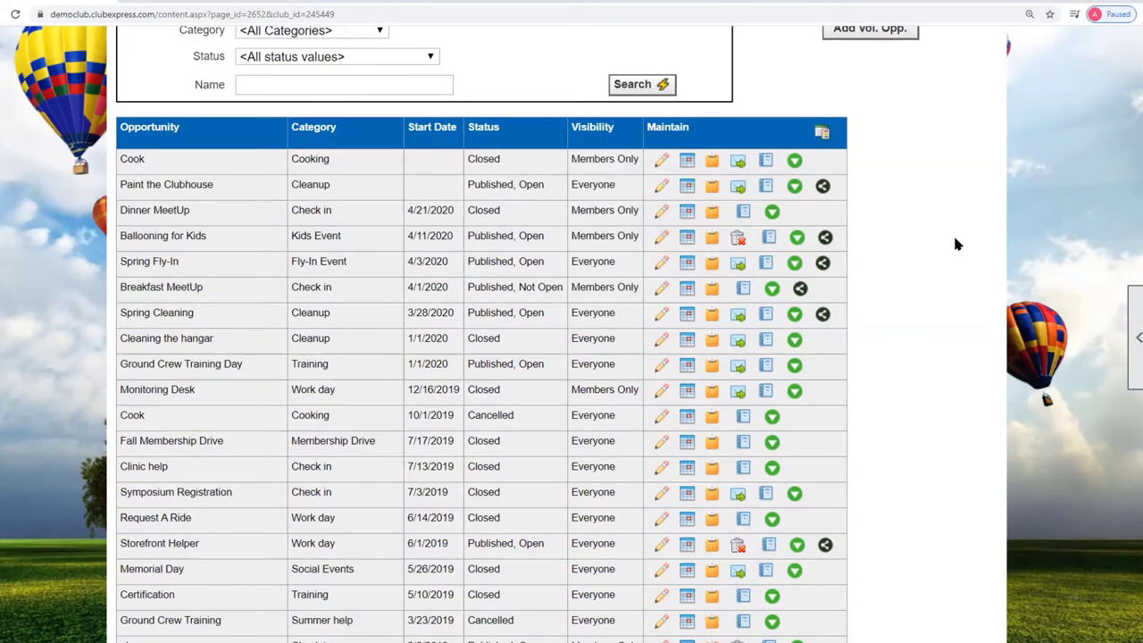
{"action": "scroll", "coordinate": [955, 243], "scroll_direction": "up", "scroll_amount": 1}
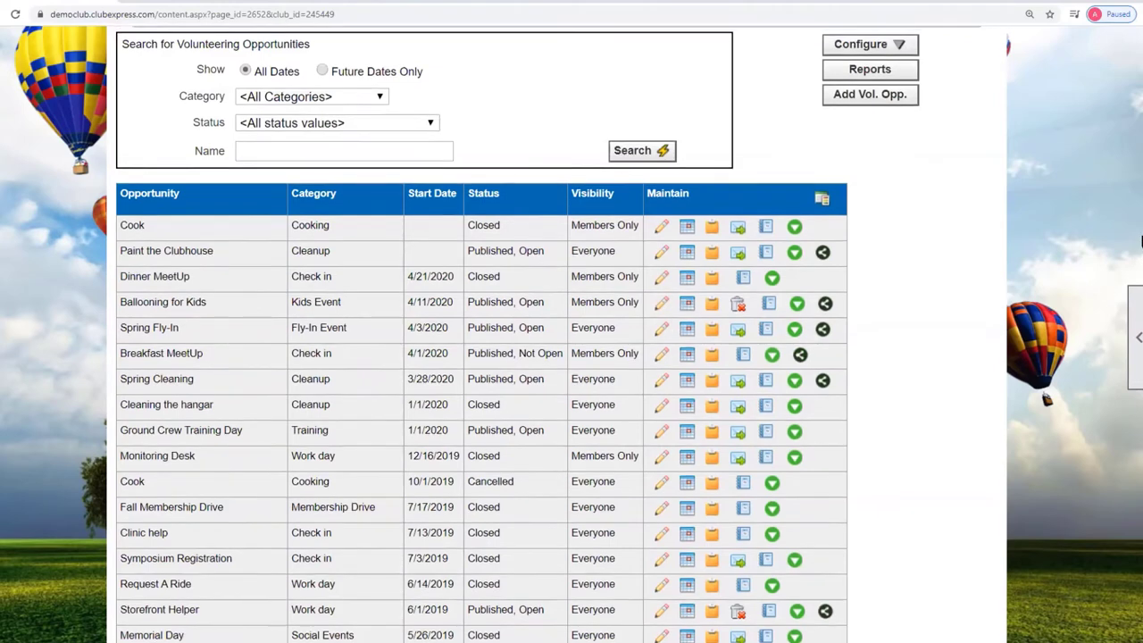
{"action": "scroll", "coordinate": [1036, 202], "scroll_direction": "up", "scroll_amount": 3}
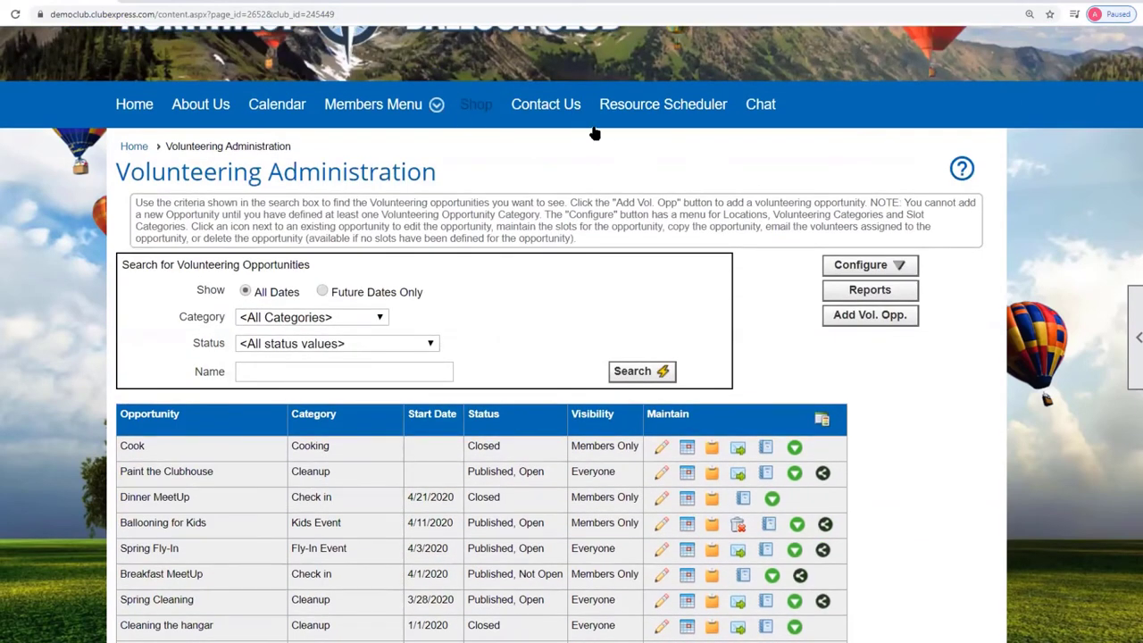
{"action": "scroll", "coordinate": [223, 116], "scroll_direction": "up", "scroll_amount": 3}
Bring up the Communications functions in the Control Panel.
{"action": "left_click", "coordinate": [175, 42]}
{"action": "scroll", "coordinate": [704, 402], "scroll_direction": "down", "scroll_amount": 3}
{"action": "left_click", "coordinate": [492, 222]}
Open Emailing Administration and start a new emailing.
{"action": "left_click", "coordinate": [212, 296]}
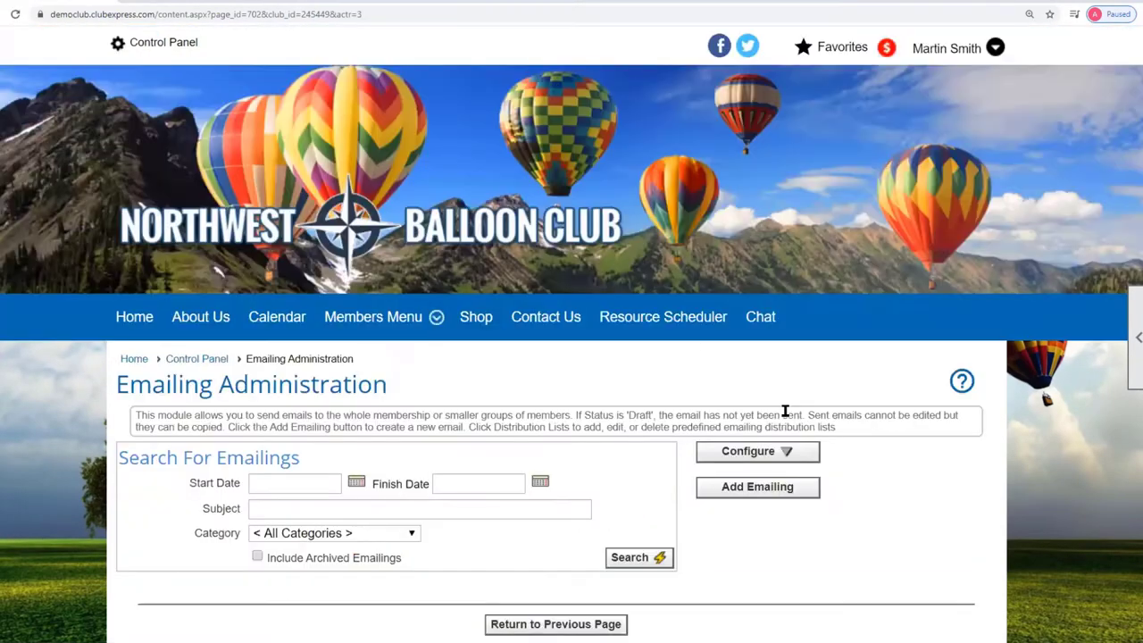
{"action": "scroll", "coordinate": [781, 416], "scroll_direction": "down", "scroll_amount": 2}
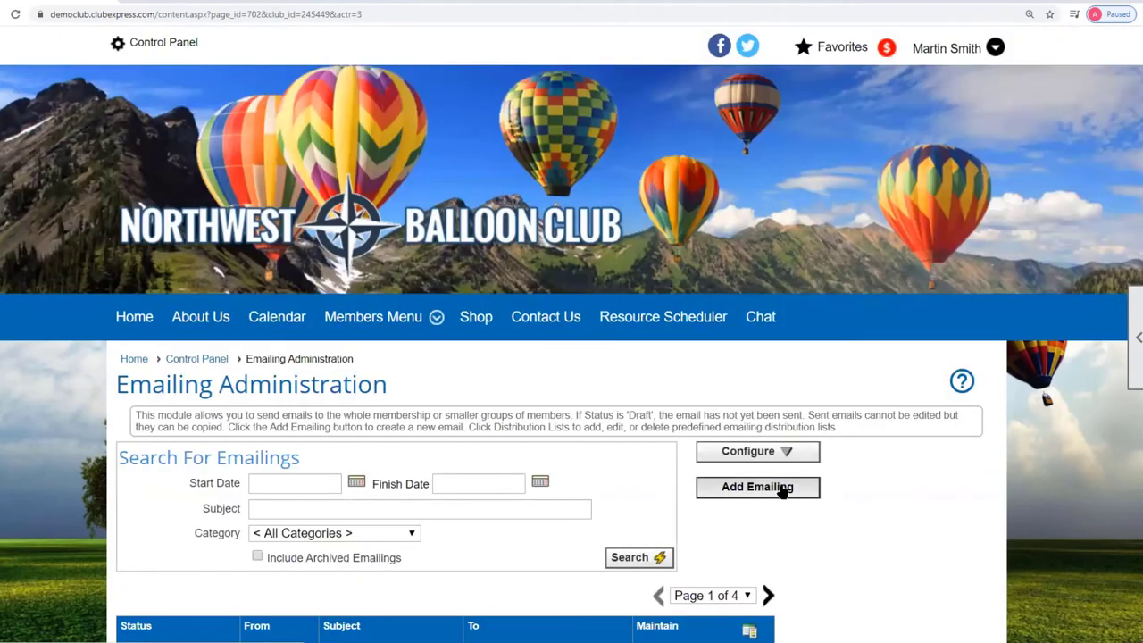
{"action": "left_click", "coordinate": [782, 493]}
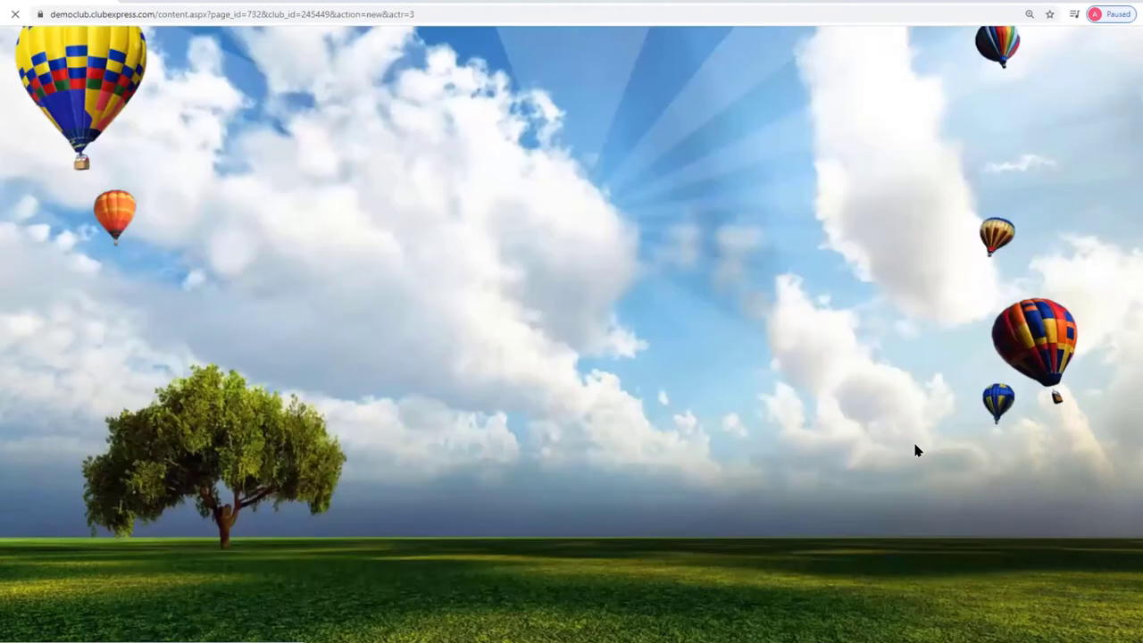
{"action": "scroll", "coordinate": [740, 377], "scroll_direction": "down", "scroll_amount": 3}
Target the distribution list at Ballooning for Kids volunteers, then cancel it and return to the Control Panel.
{"action": "left_click", "coordinate": [724, 278]}
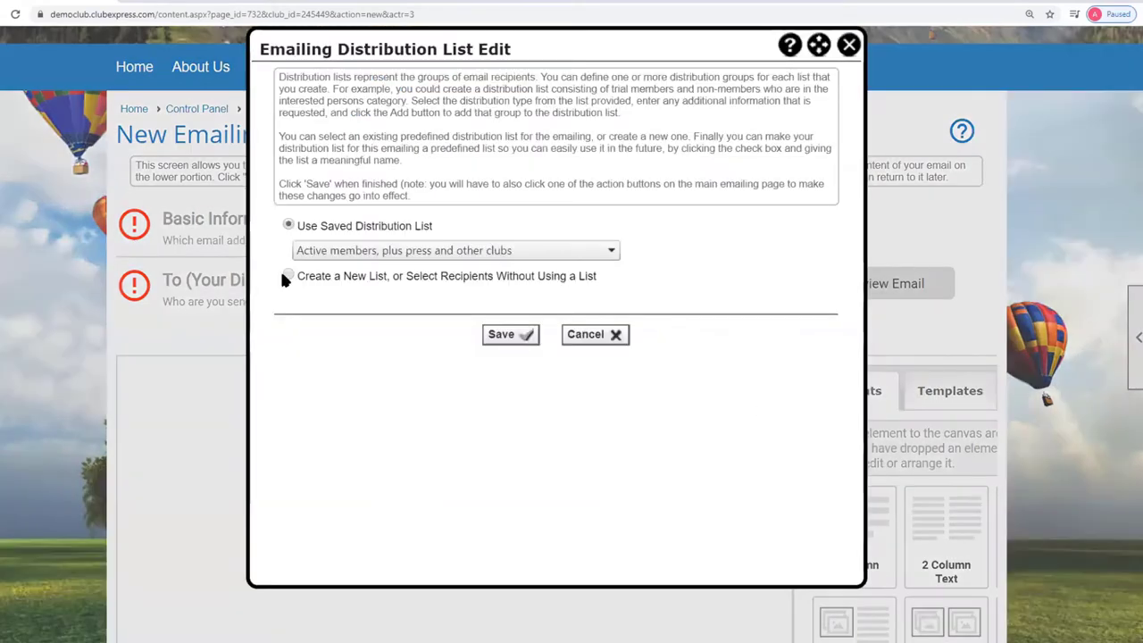
{"action": "left_click", "coordinate": [288, 276]}
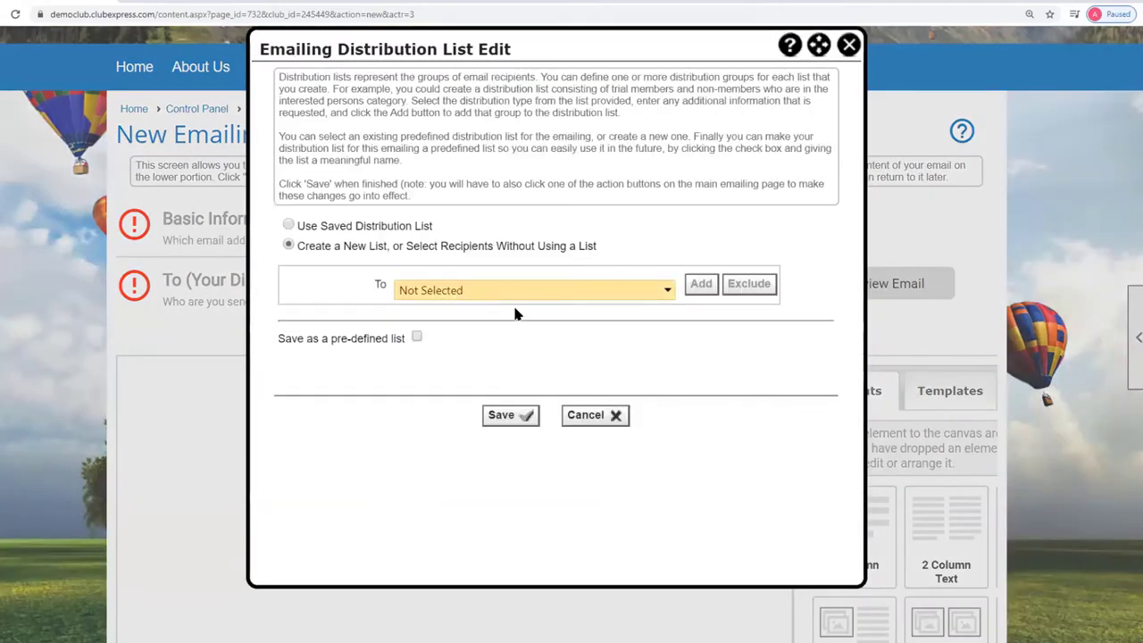
{"action": "left_click", "coordinate": [669, 290]}
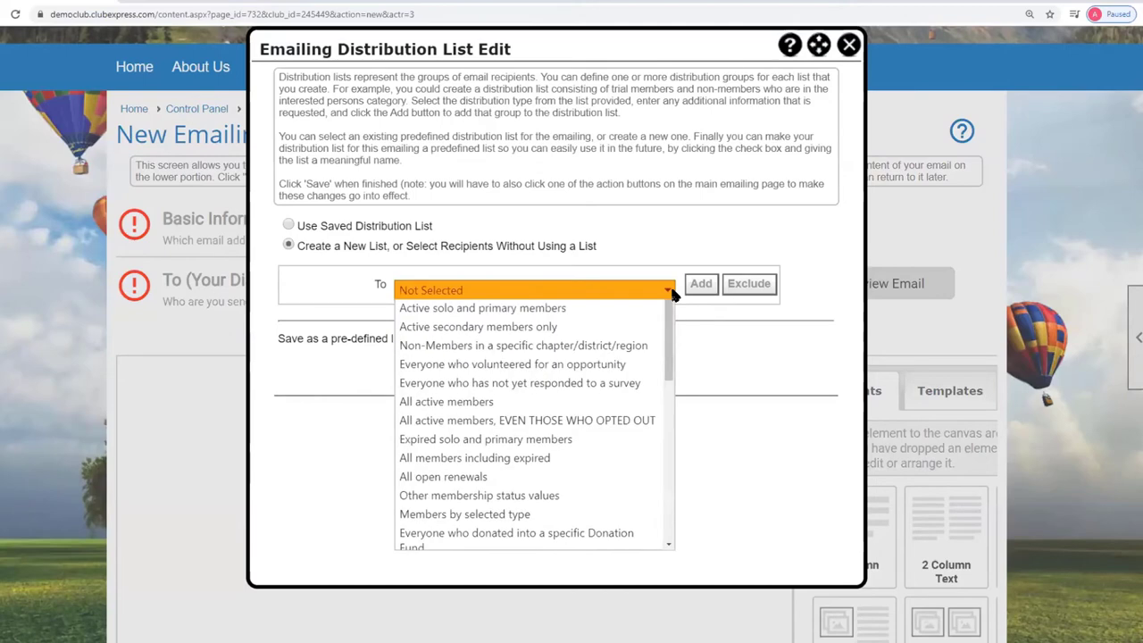
{"action": "left_click", "coordinate": [443, 360]}
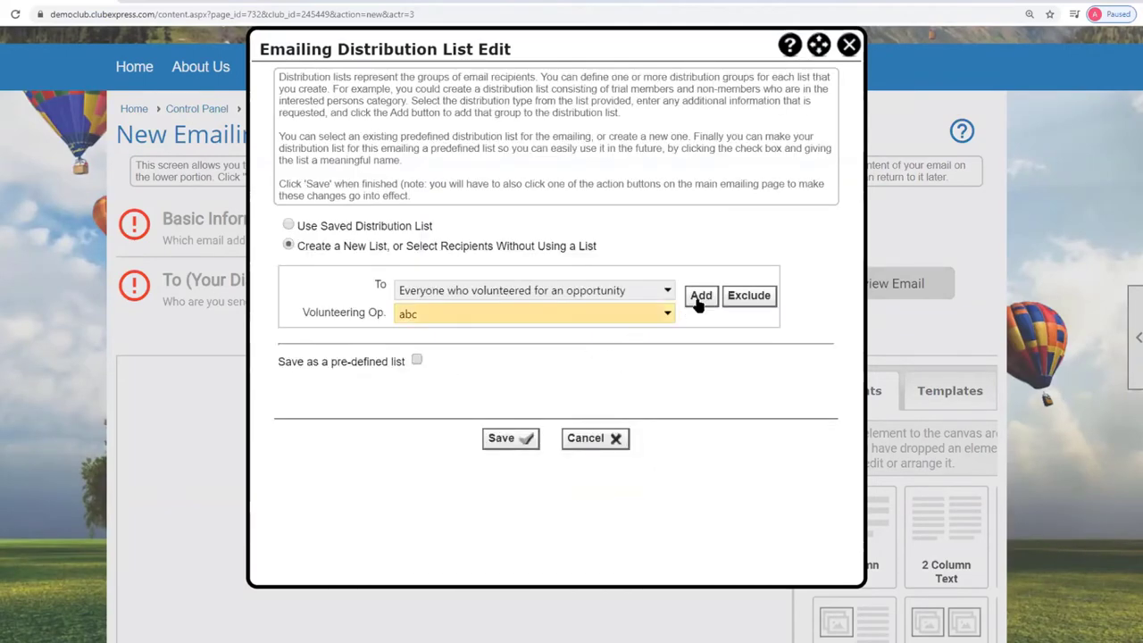
{"action": "left_click", "coordinate": [668, 315]}
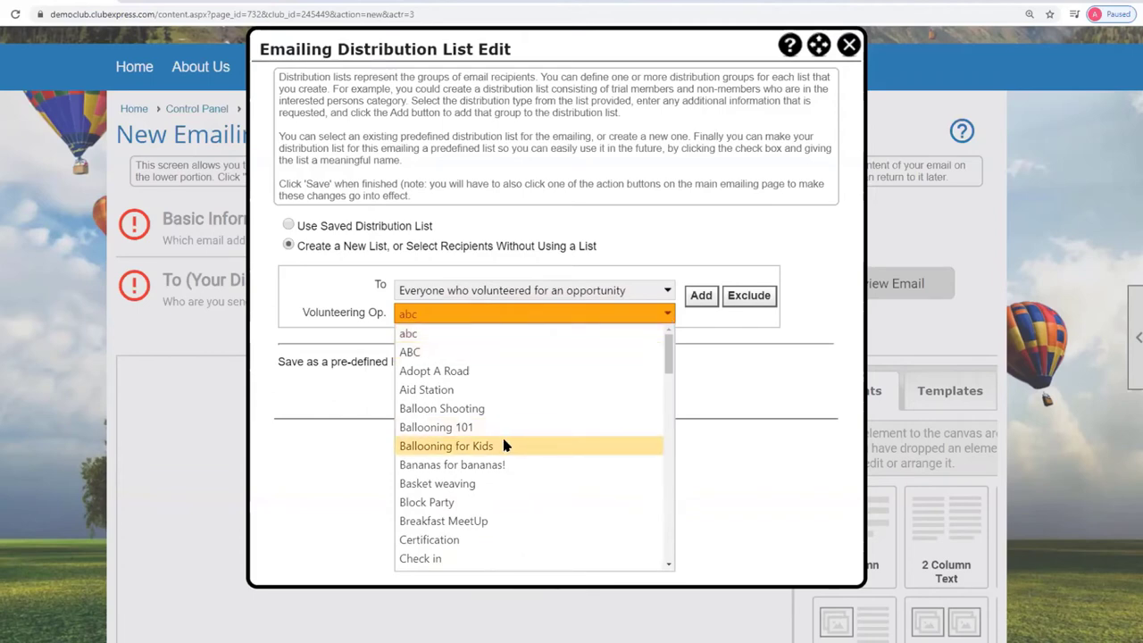
{"action": "left_click", "coordinate": [554, 445]}
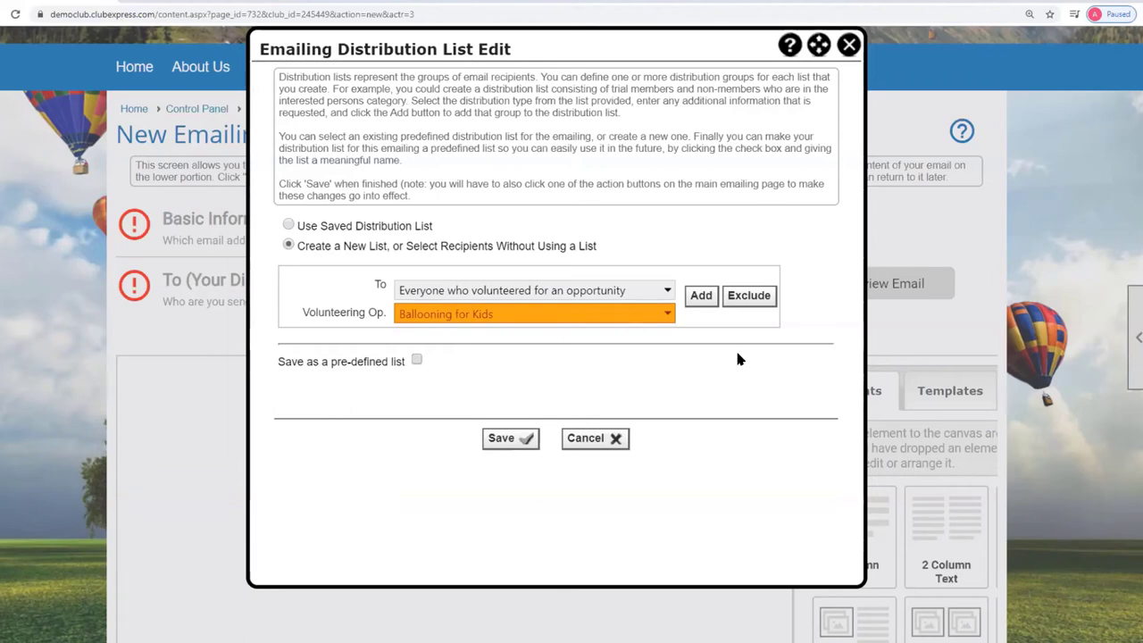
{"action": "left_click", "coordinate": [615, 439]}
{"action": "left_click", "coordinate": [192, 112]}
Open Volunteering Administration from the People functions.
{"action": "scroll", "coordinate": [230, 327], "scroll_direction": "down", "scroll_amount": 4}
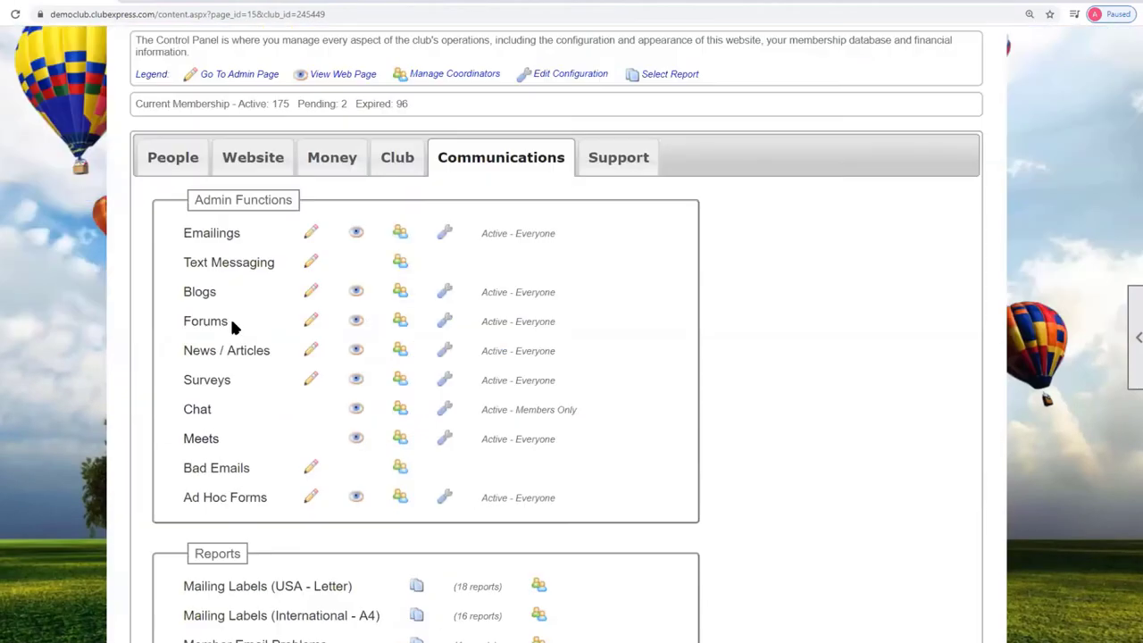
{"action": "left_click", "coordinate": [170, 159]}
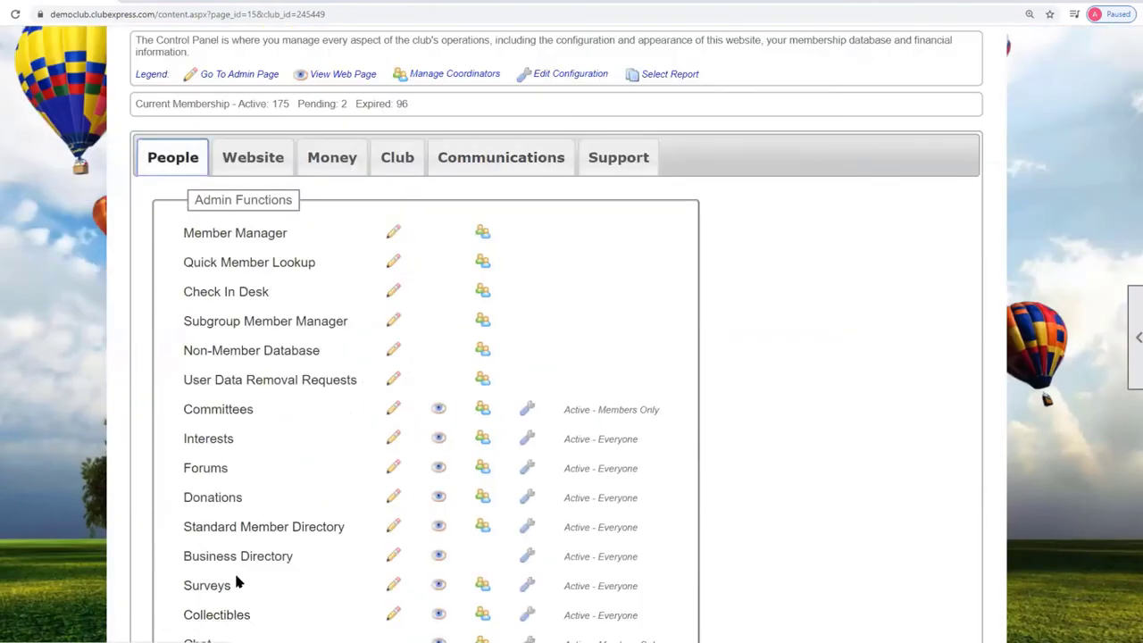
{"action": "scroll", "coordinate": [234, 571], "scroll_direction": "down", "scroll_amount": 4}
{"action": "left_click", "coordinate": [225, 330]}
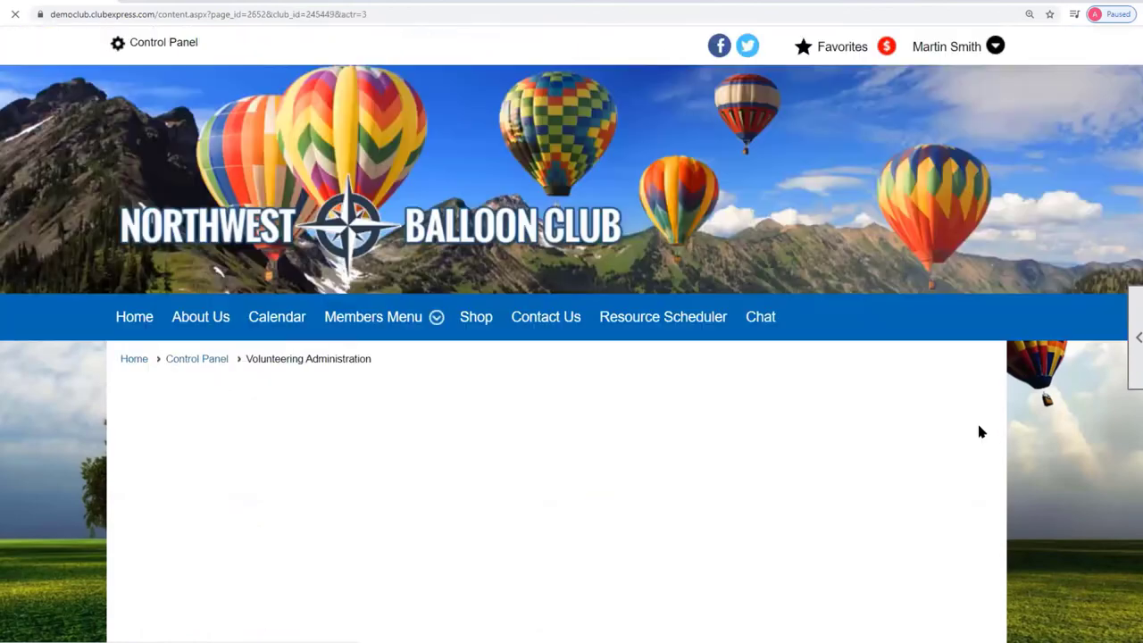
{"action": "scroll", "coordinate": [1004, 499], "scroll_direction": "down", "scroll_amount": 3}
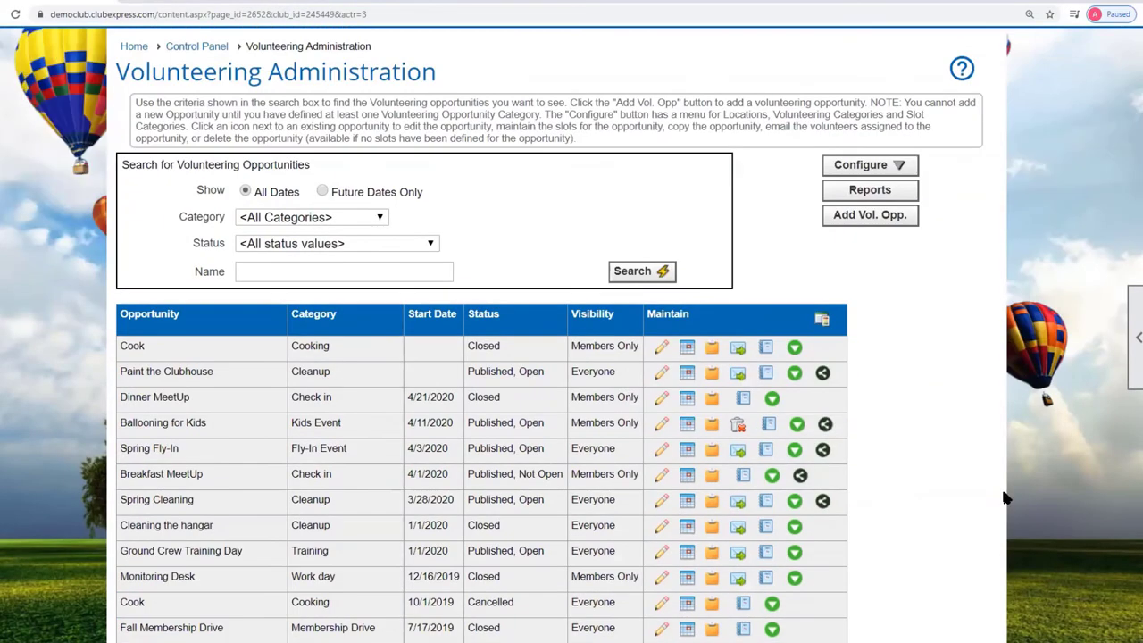
{"action": "scroll", "coordinate": [1004, 498], "scroll_direction": "down", "scroll_amount": 2}
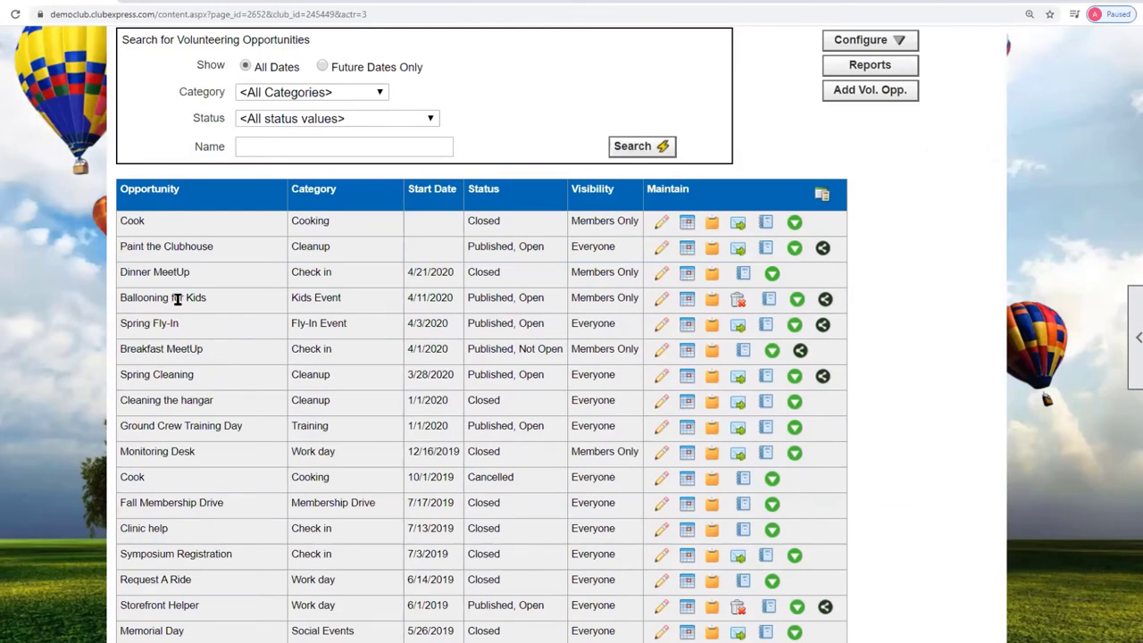
Open the Ballooning for Kids opportunity for editing and check its Status options.
{"action": "left_click", "coordinate": [663, 305]}
{"action": "scroll", "coordinate": [728, 465], "scroll_direction": "down", "scroll_amount": 3}
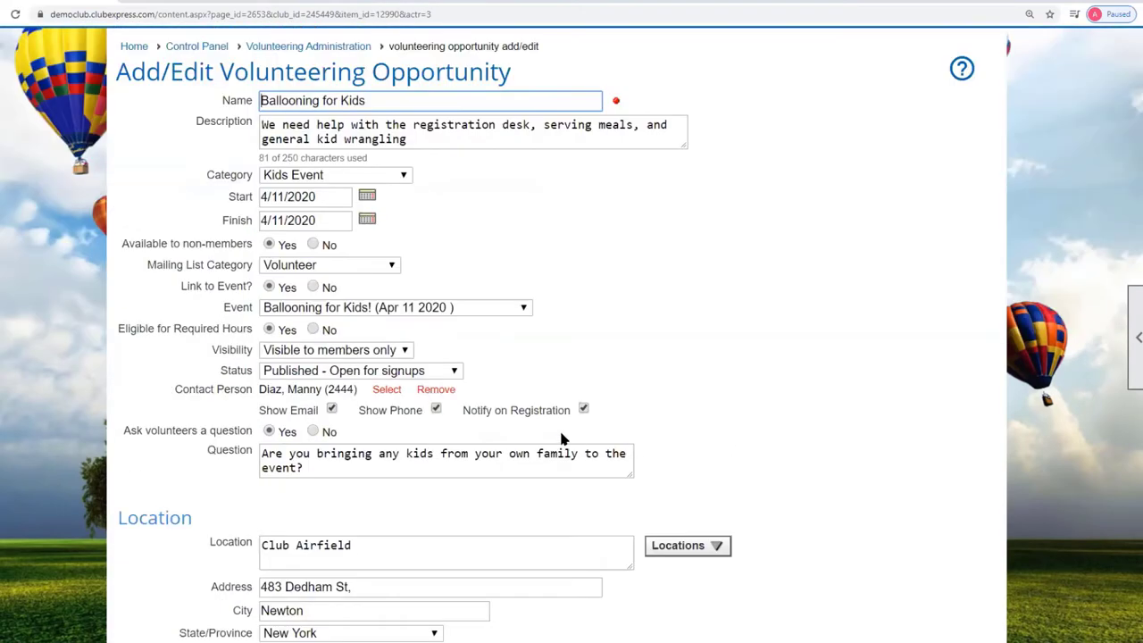
{"action": "left_click", "coordinate": [331, 371]}
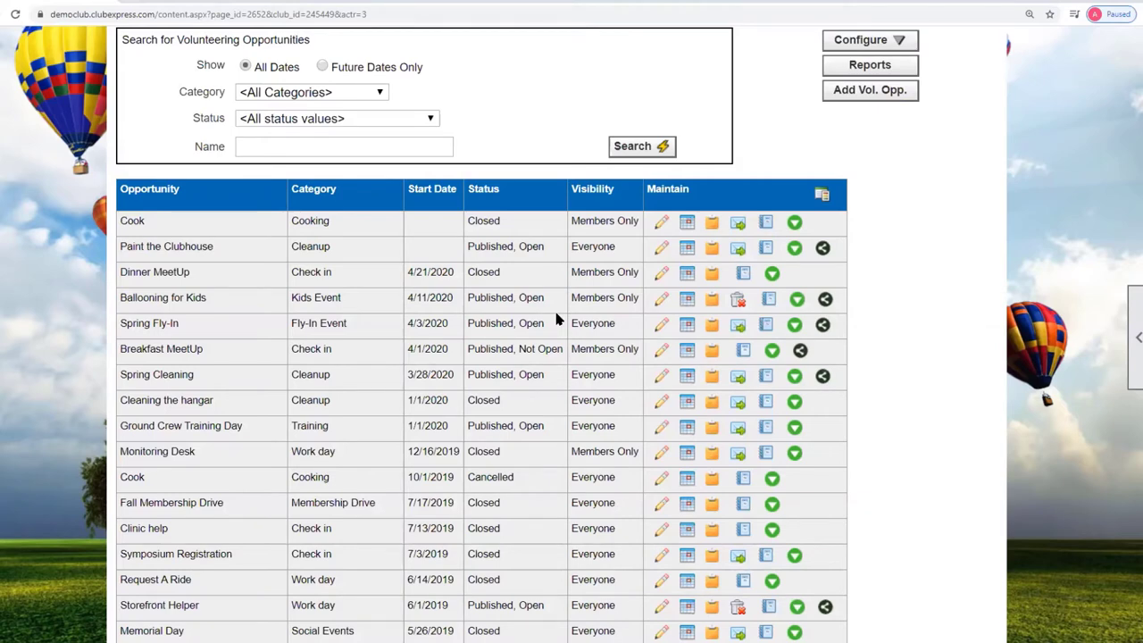
{"action": "left_click", "coordinate": [713, 300]}
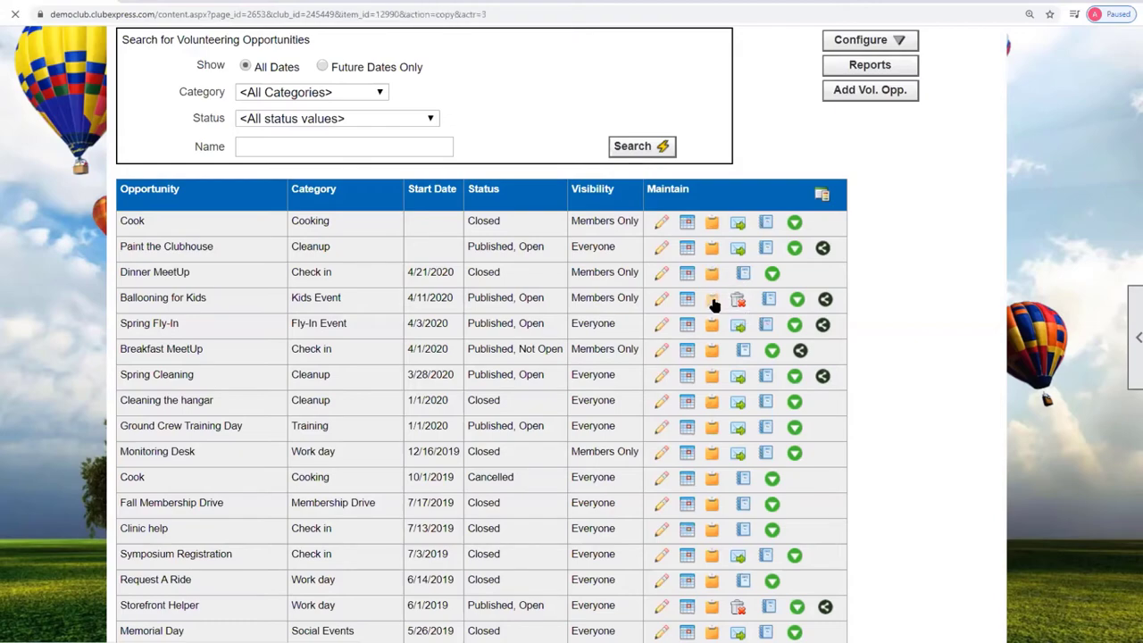
{"action": "scroll", "coordinate": [717, 417], "scroll_direction": "down", "scroll_amount": 2}
{"action": "scroll", "coordinate": [717, 417], "scroll_direction": "down", "scroll_amount": 1}
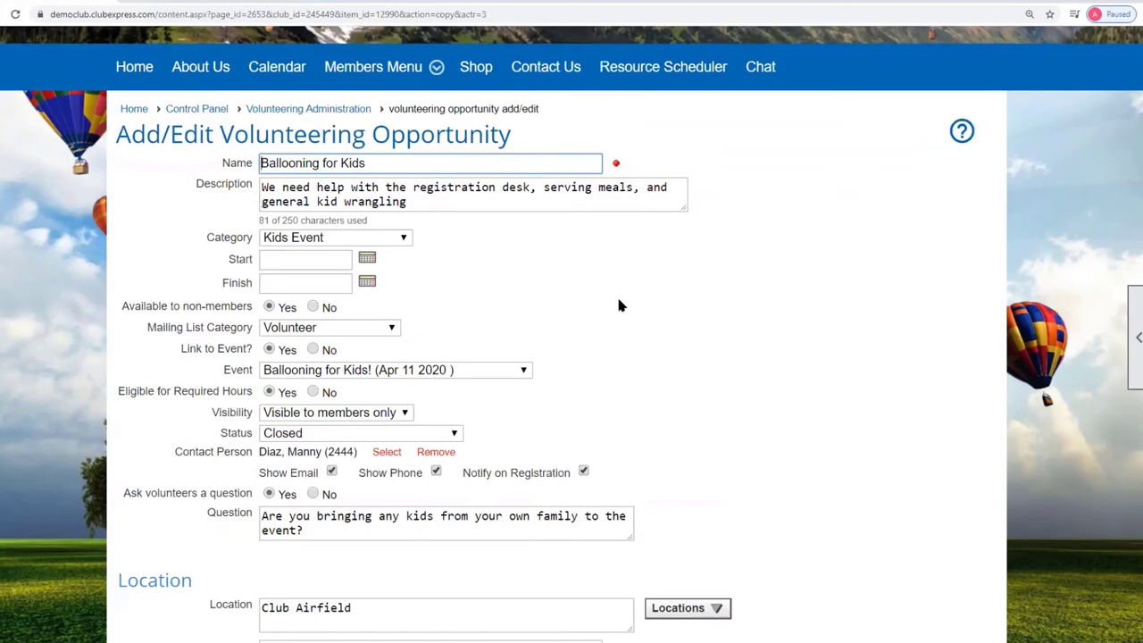
{"action": "scroll", "coordinate": [651, 446], "scroll_direction": "down", "scroll_amount": 3}
{"action": "scroll", "coordinate": [648, 465], "scroll_direction": "down", "scroll_amount": 2}
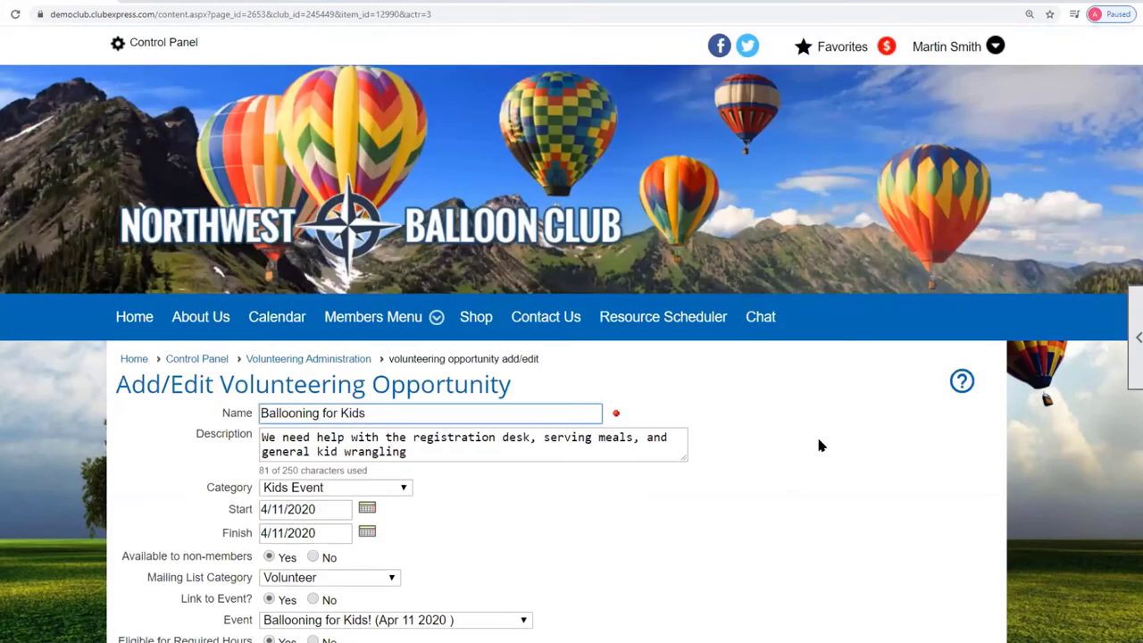
{"action": "scroll", "coordinate": [738, 439], "scroll_direction": "down", "scroll_amount": 5}
{"action": "left_click", "coordinate": [595, 551]}
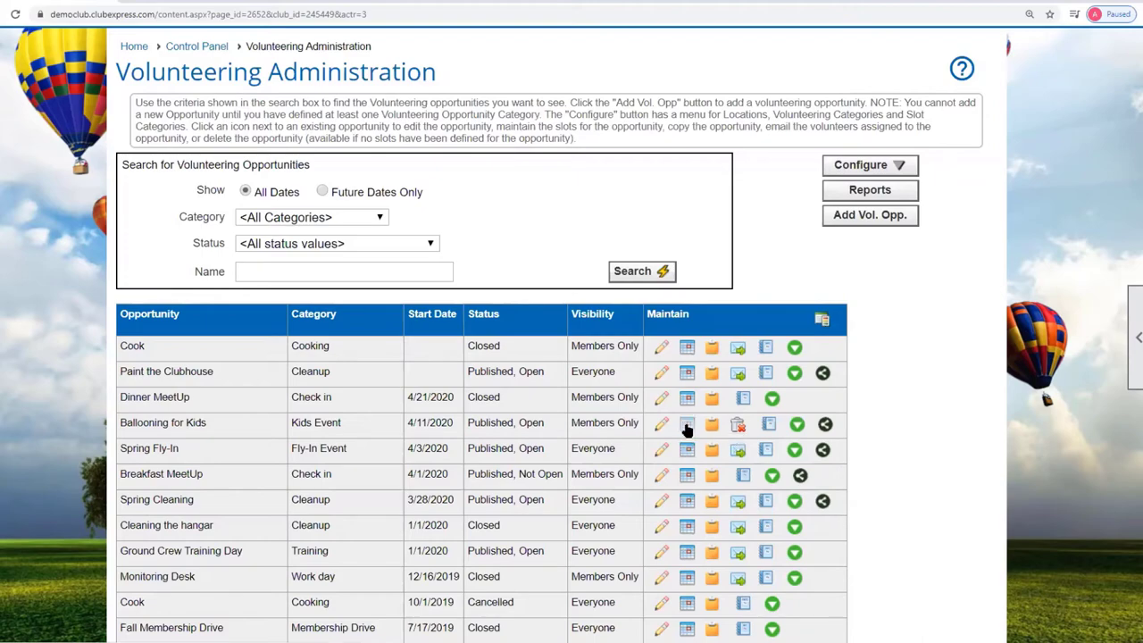
Add a new Ballooning for Kids slot running 7:00 to 9:00 AM needing 4 volunteers.
{"action": "left_click", "coordinate": [687, 428]}
{"action": "scroll", "coordinate": [755, 477], "scroll_direction": "down", "scroll_amount": 2}
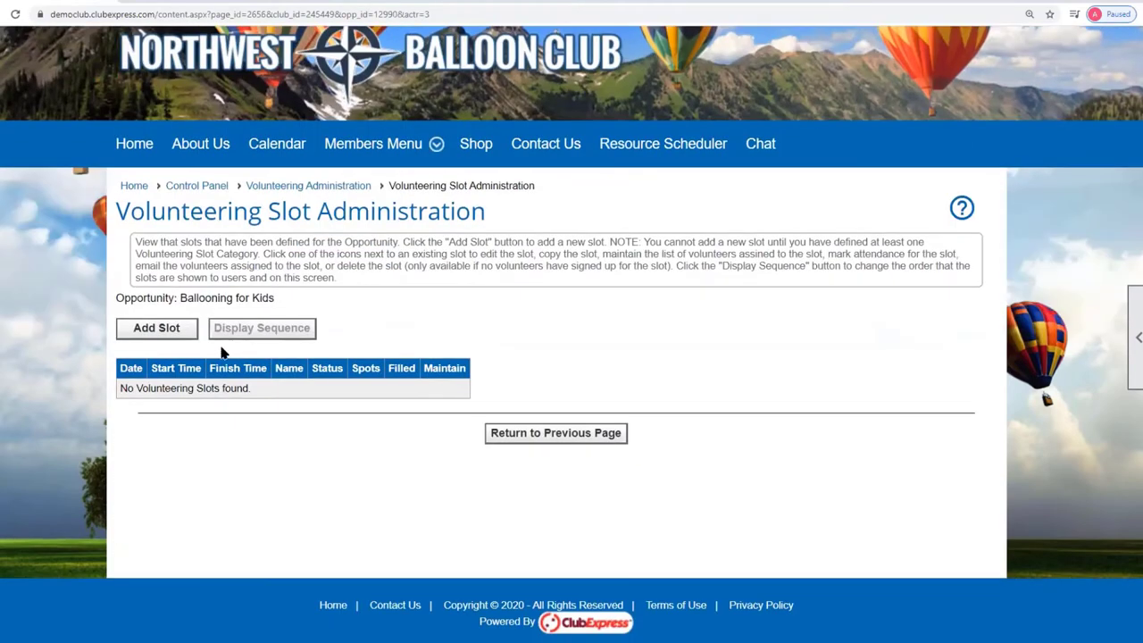
{"action": "left_click", "coordinate": [166, 328]}
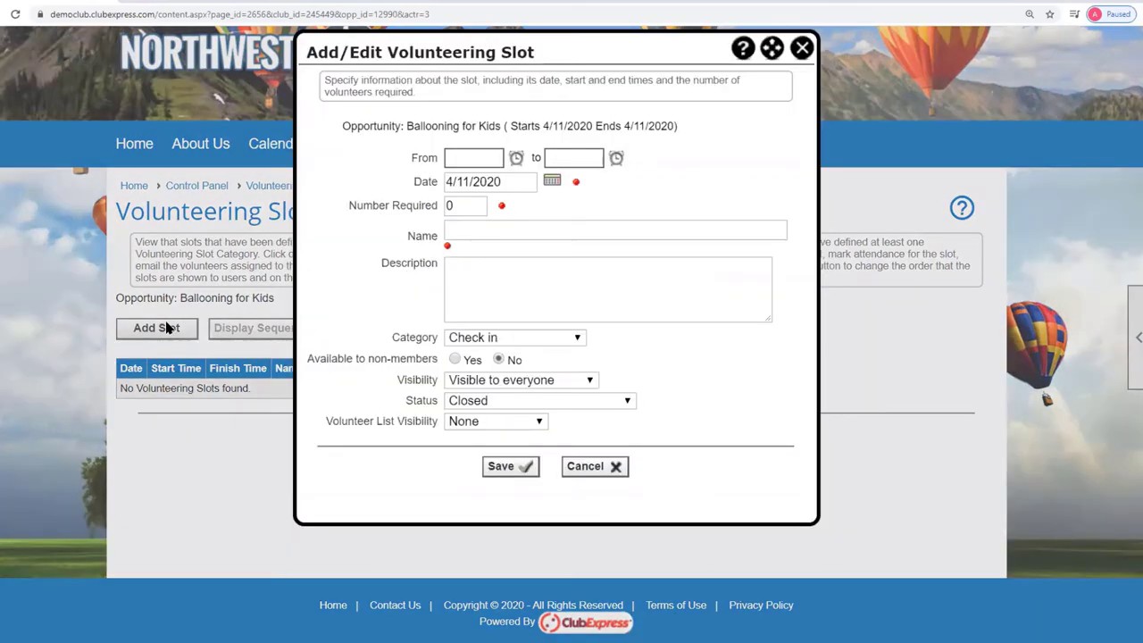
{"action": "left_click", "coordinate": [497, 159]}
{"action": "left_click", "coordinate": [517, 159]}
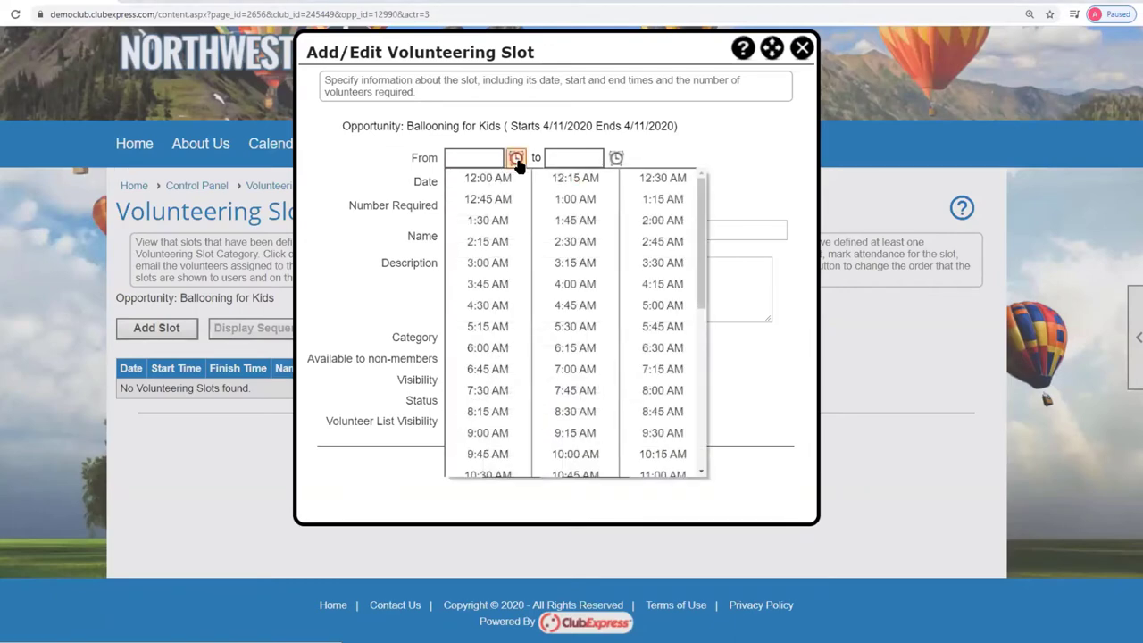
{"action": "left_click", "coordinate": [585, 372]}
{"action": "left_click", "coordinate": [586, 158]}
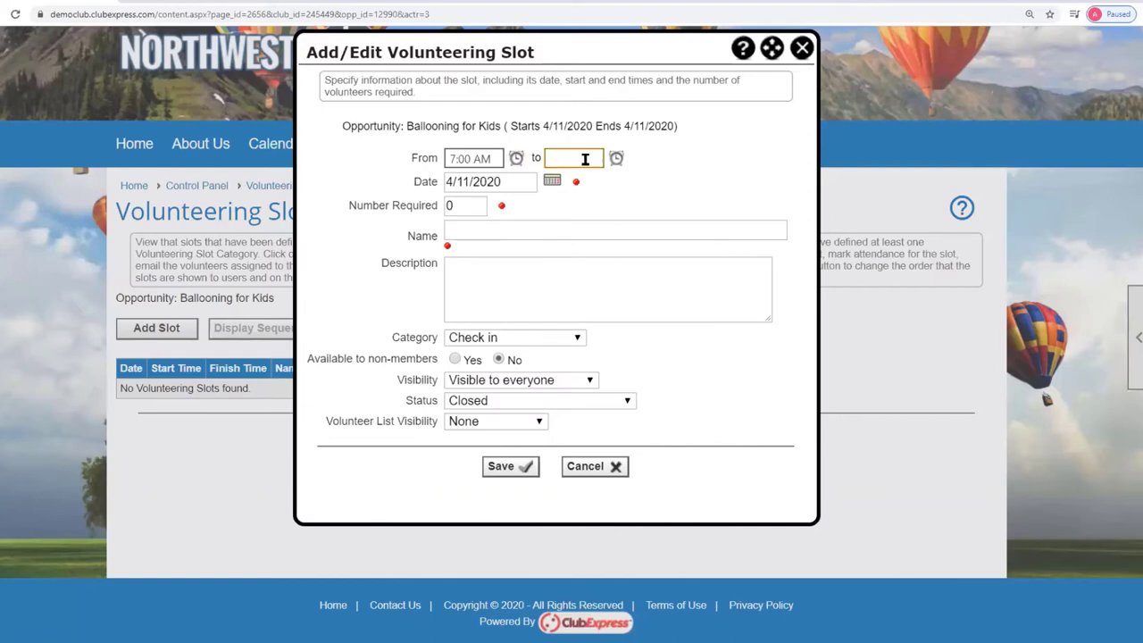
{"action": "left_click", "coordinate": [615, 158]}
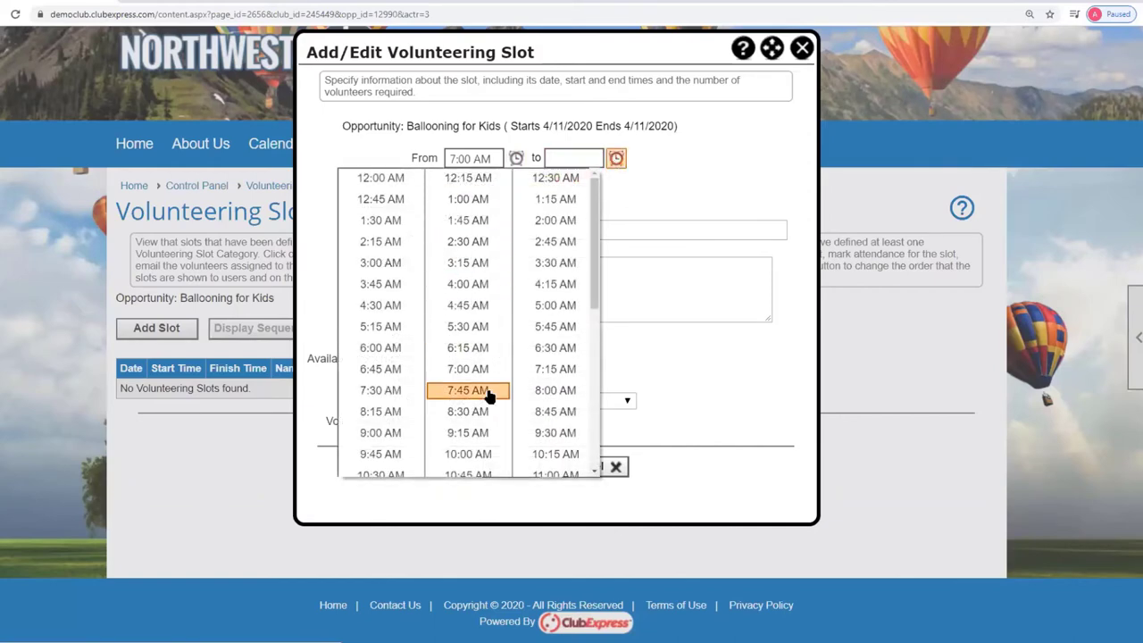
{"action": "left_click", "coordinate": [386, 435]}
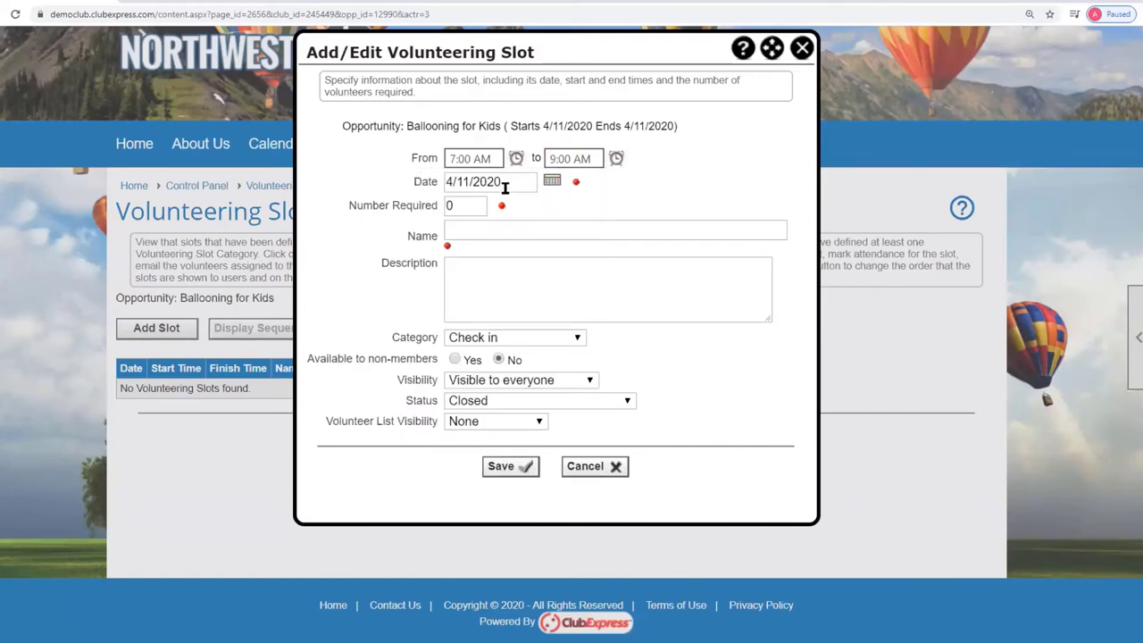
{"action": "left_click", "coordinate": [466, 207]}
{"action": "type", "text": "4"}
{"action": "key", "text": "Tab"}
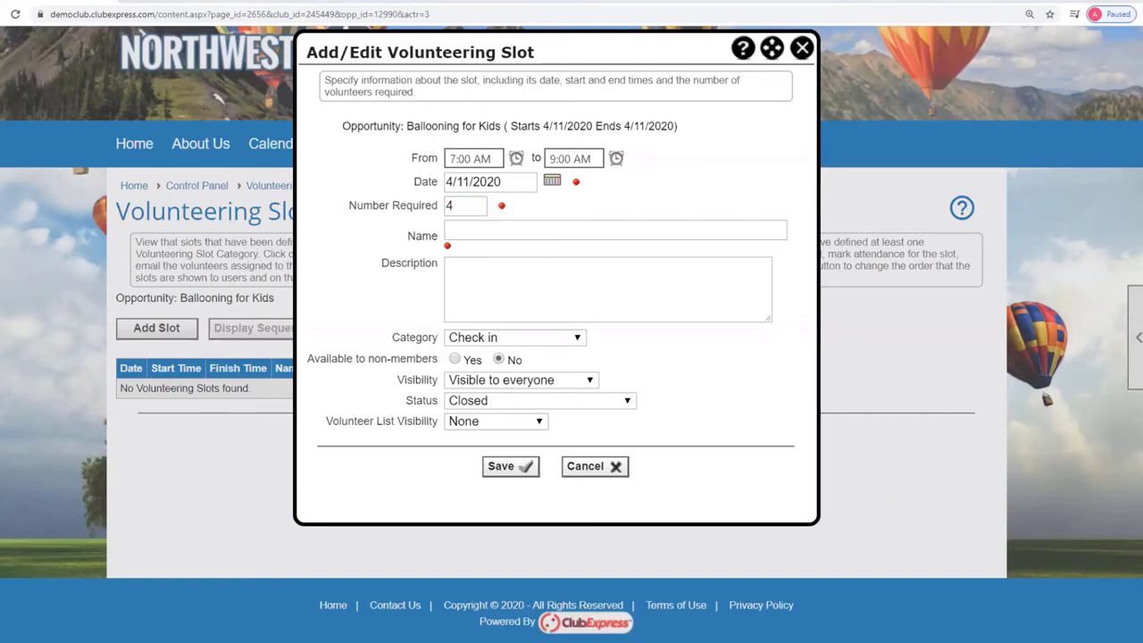
Name the slot 'Setup - Early Friday morning', paste a table-setup description, and set category Setup.
{"action": "left_click", "coordinate": [510, 231]}
{"action": "key", "text": "ctrl+v"}
{"action": "left_click", "coordinate": [534, 286]}
{"action": "key", "text": "alt+Tab"}
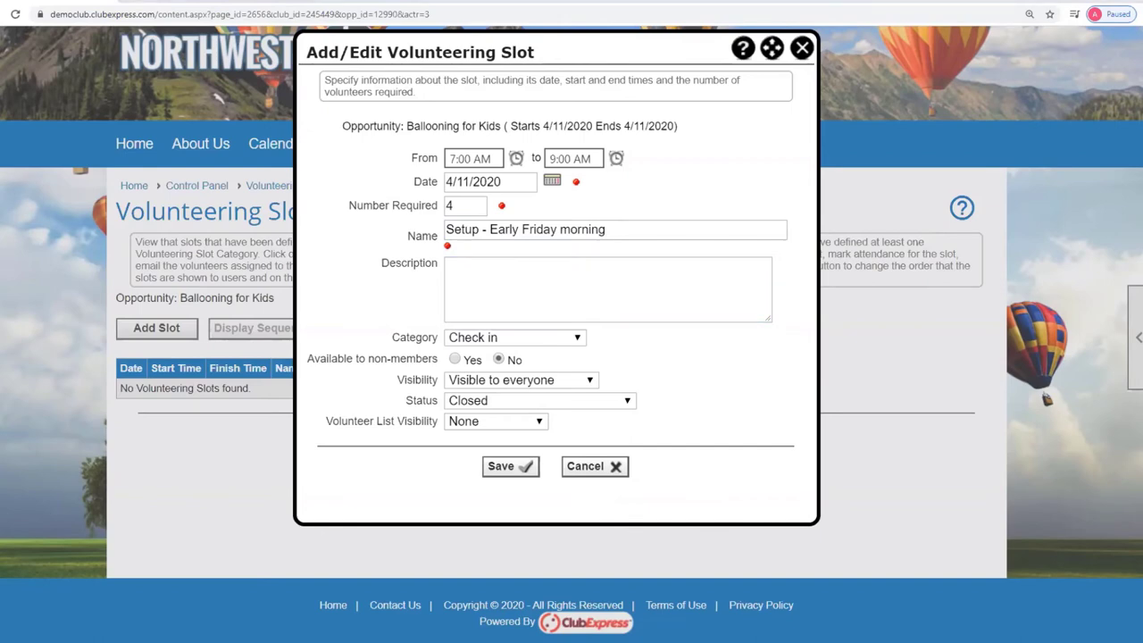
{"action": "left_click", "coordinate": [481, 285]}
{"action": "key", "text": "ctrl+v"}
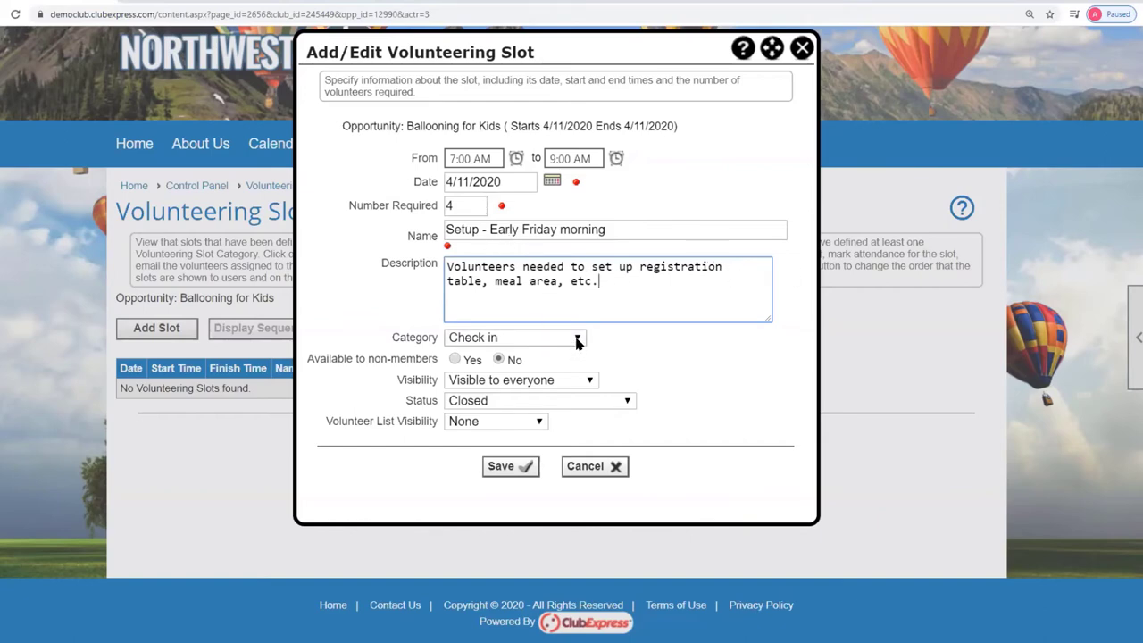
{"action": "left_click", "coordinate": [577, 340]}
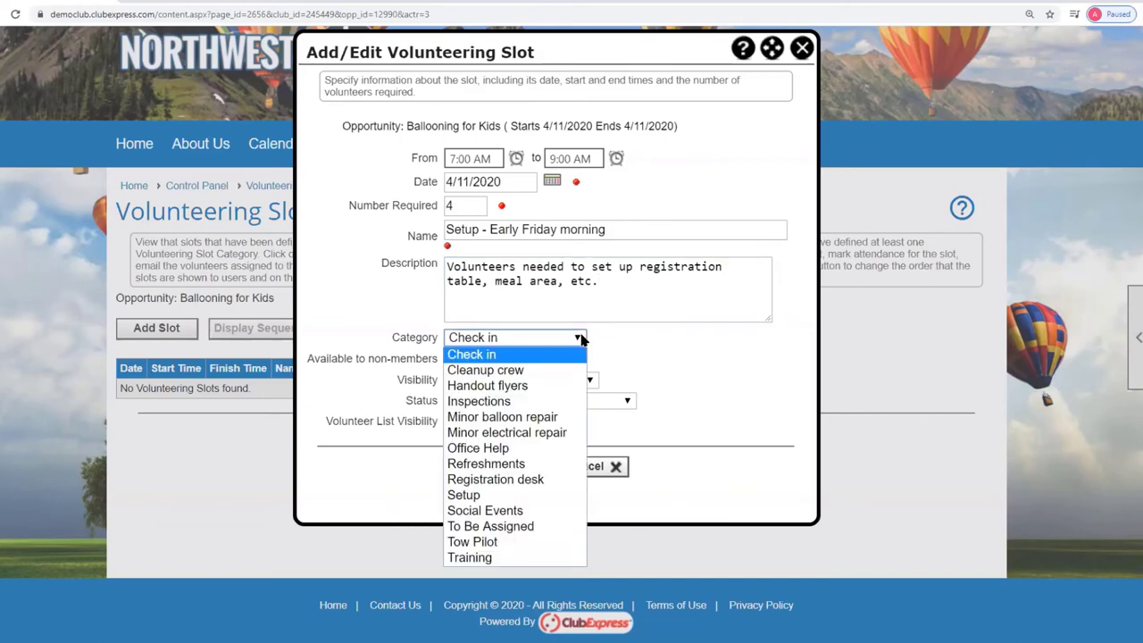
{"action": "left_click", "coordinate": [465, 494]}
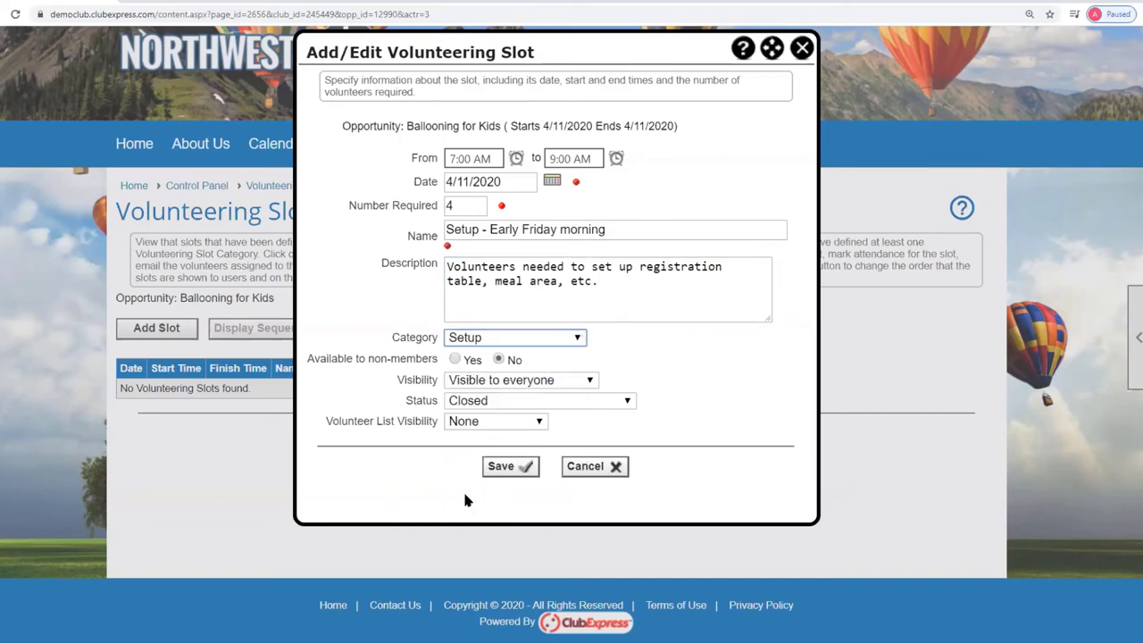
Allow non-members, make it members-only visible, Published, with the volunteer list members-only.
{"action": "left_click", "coordinate": [456, 359]}
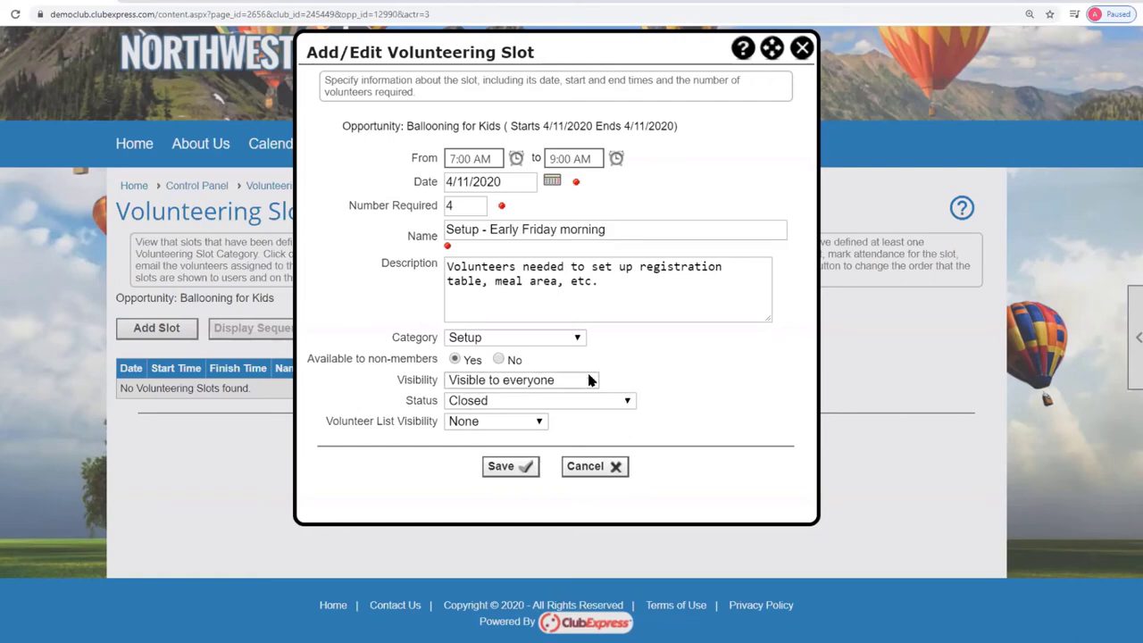
{"action": "left_click", "coordinate": [589, 381]}
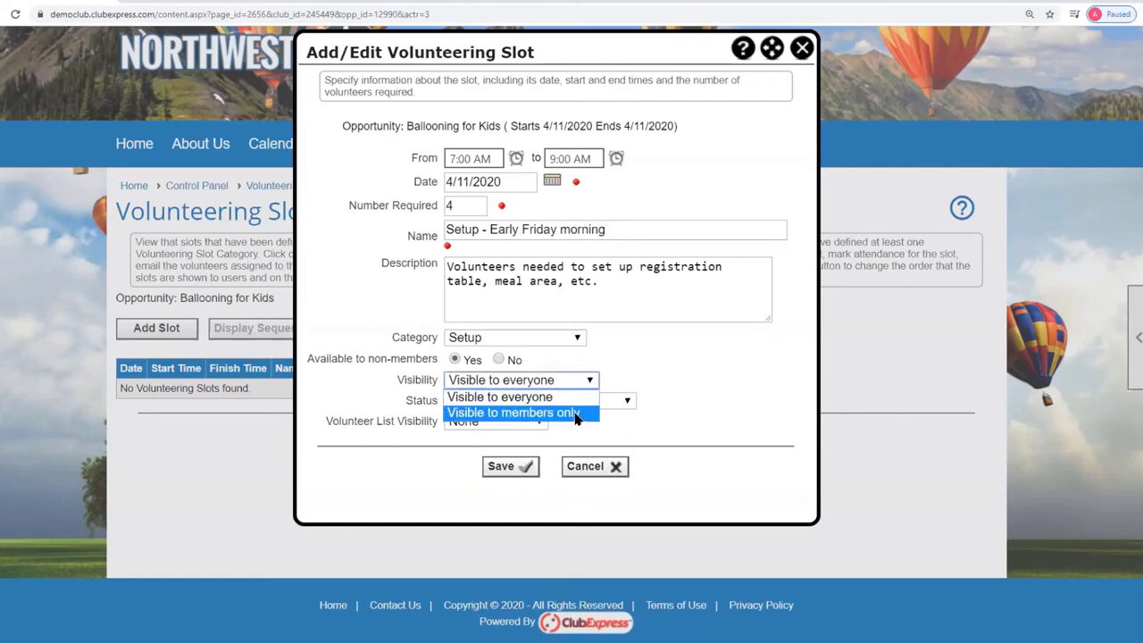
{"action": "left_click", "coordinate": [576, 413]}
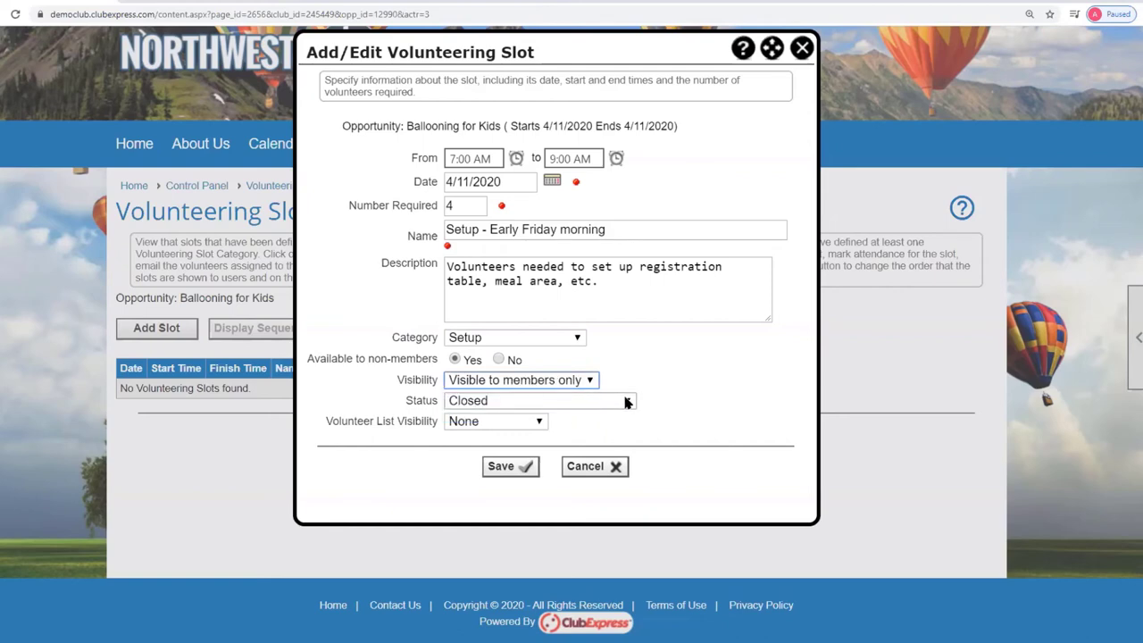
{"action": "left_click", "coordinate": [627, 403]}
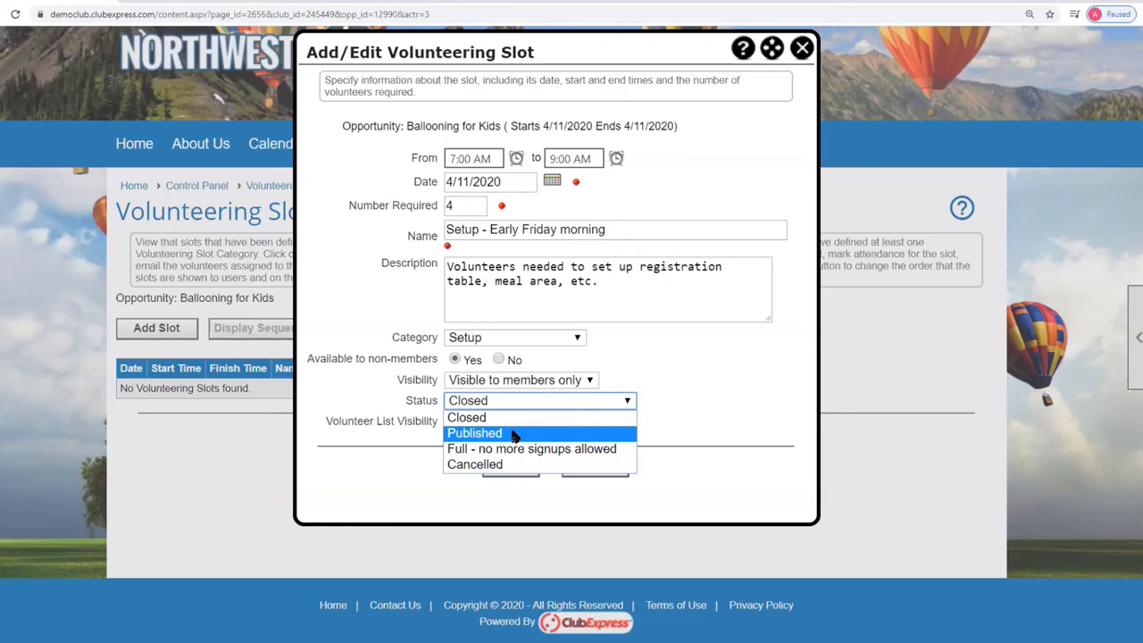
{"action": "left_click", "coordinate": [516, 434]}
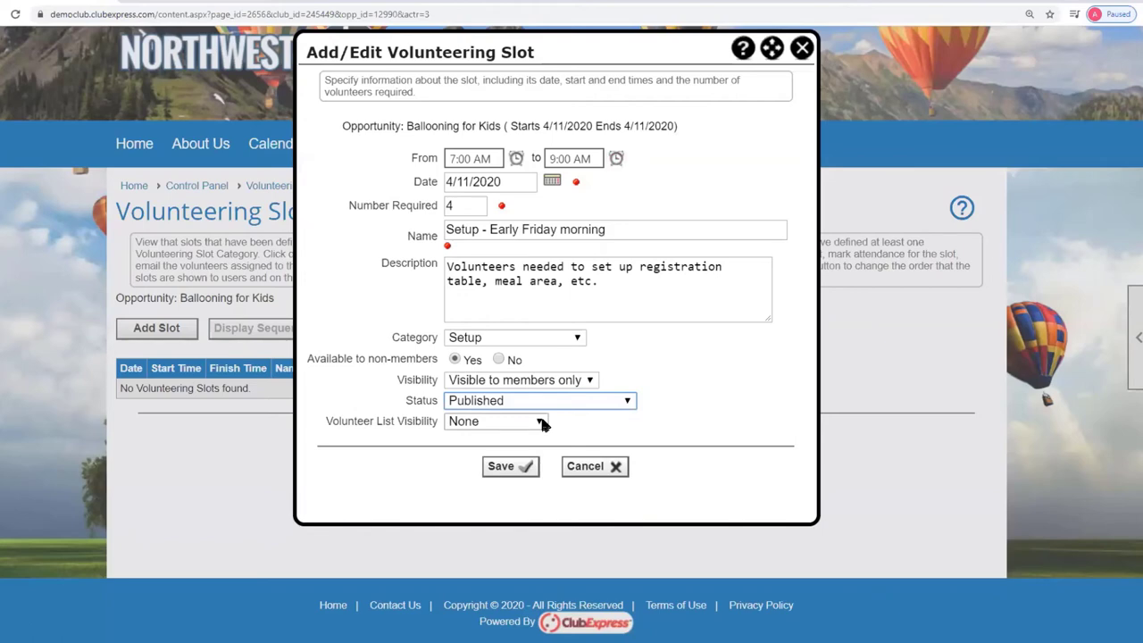
{"action": "left_click", "coordinate": [541, 422]}
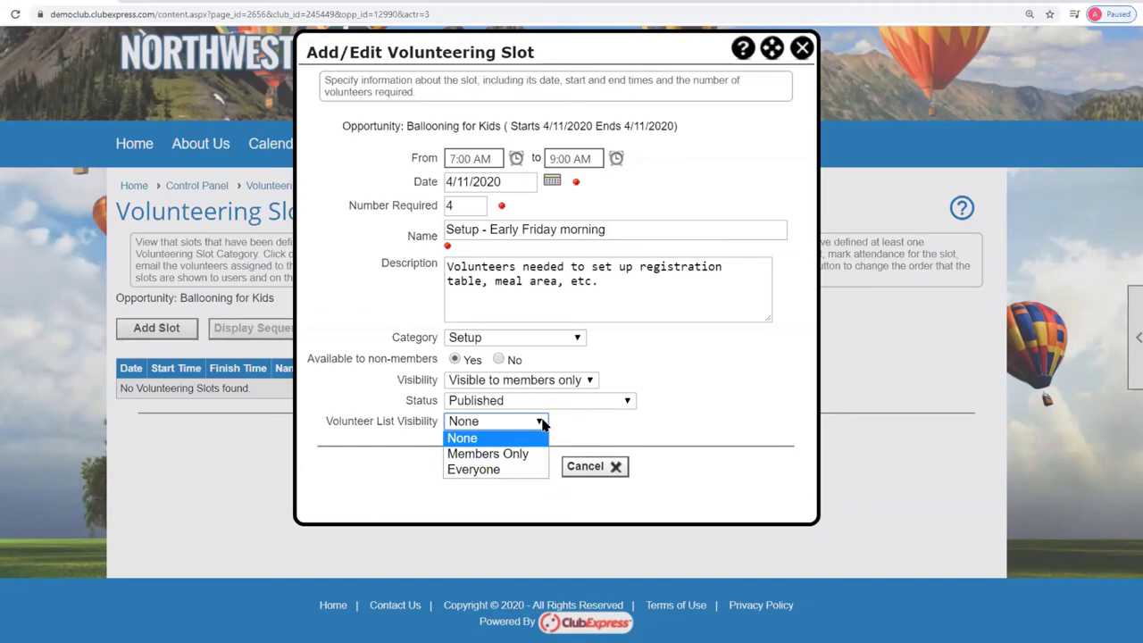
{"action": "left_click", "coordinate": [525, 454]}
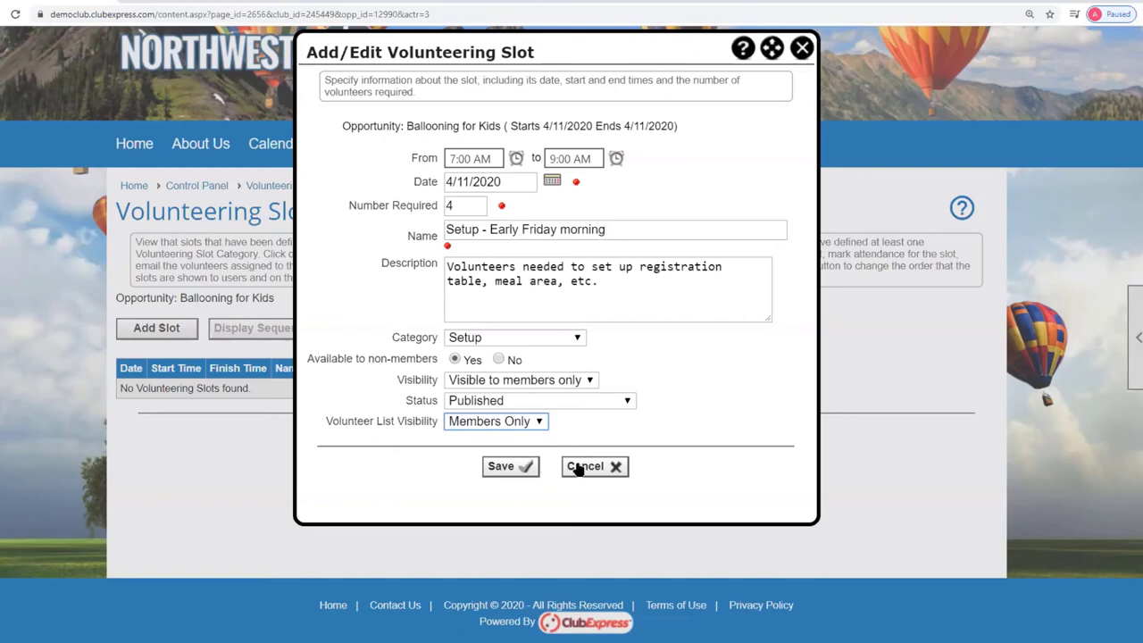
Save the Setup slot and copy it into a new slot.
{"action": "left_click", "coordinate": [520, 467]}
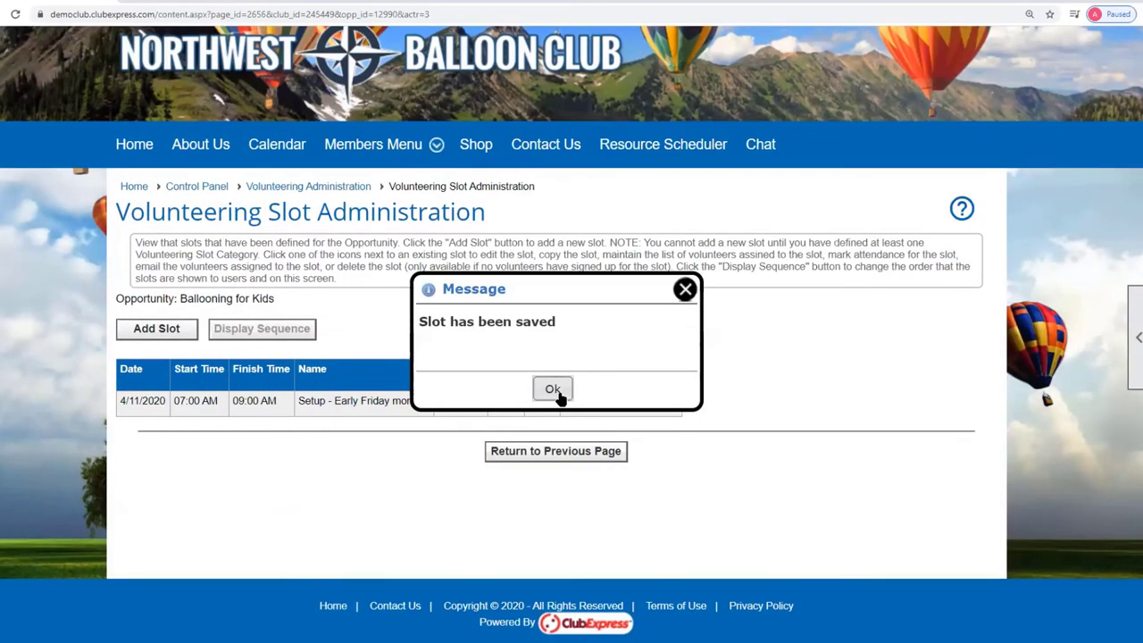
{"action": "left_click", "coordinate": [554, 391]}
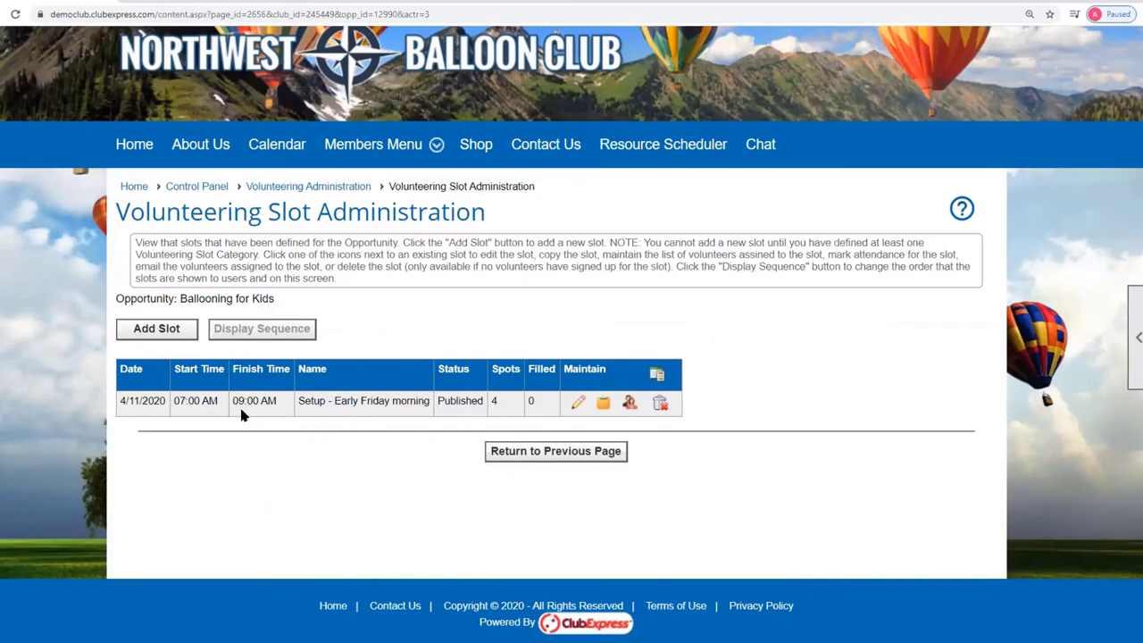
{"action": "left_click", "coordinate": [603, 404]}
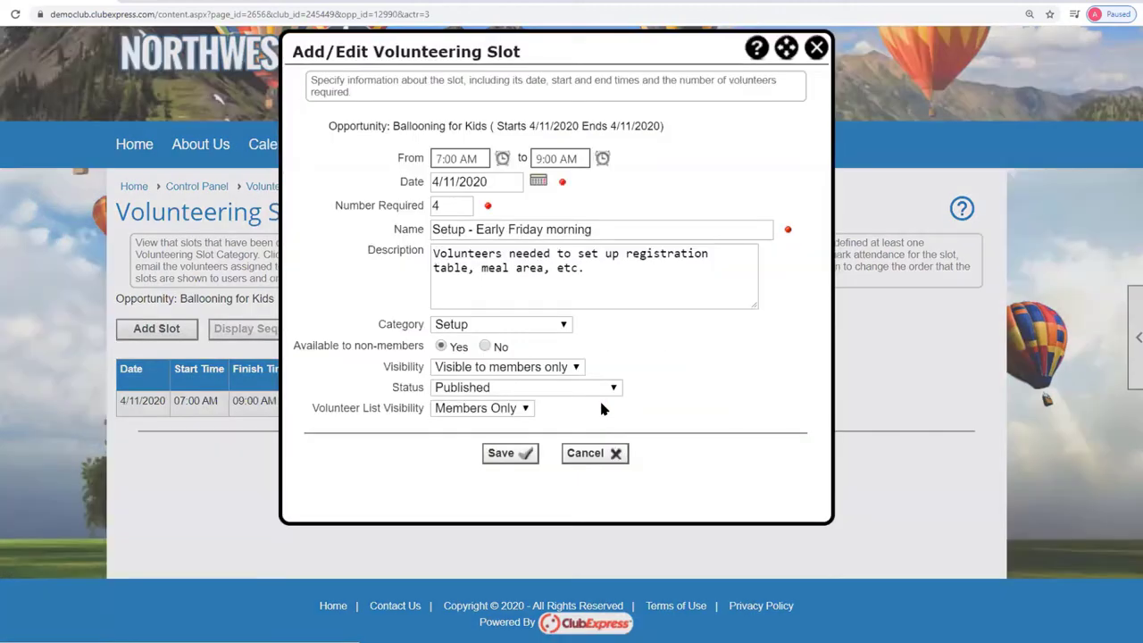
Set the copied slot to 9:00 AM–4:00 PM with 2 volunteers required.
{"action": "left_click", "coordinate": [463, 158]}
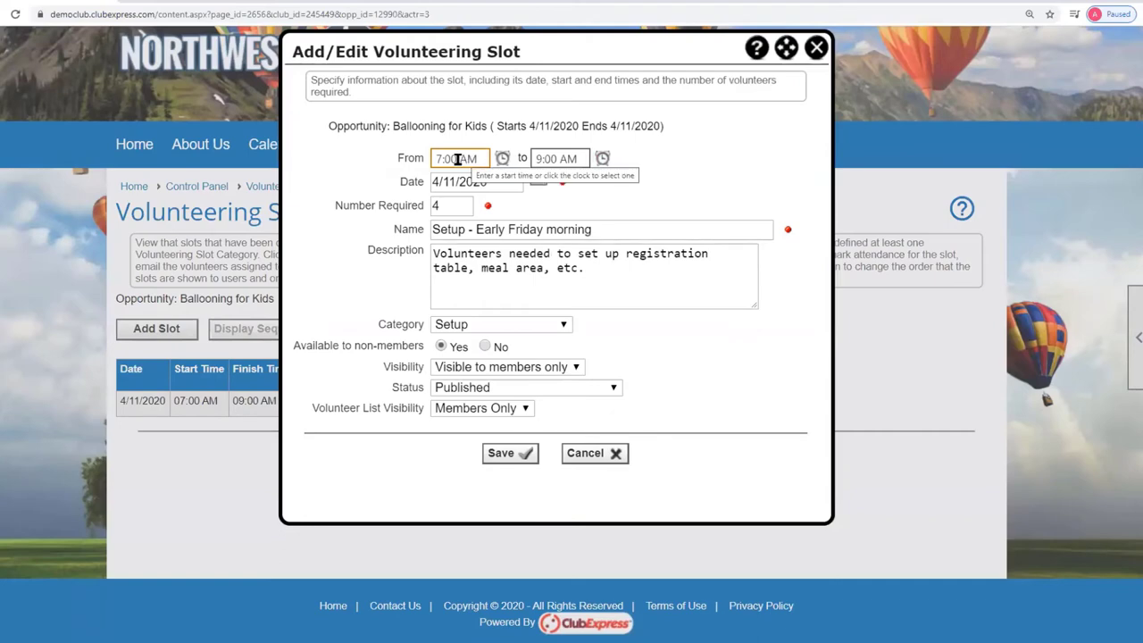
{"action": "double_click", "coordinate": [442, 157]}
{"action": "left_click", "coordinate": [445, 157]}
{"action": "key", "text": "BackSpace"}
{"action": "type", "text": "9"}
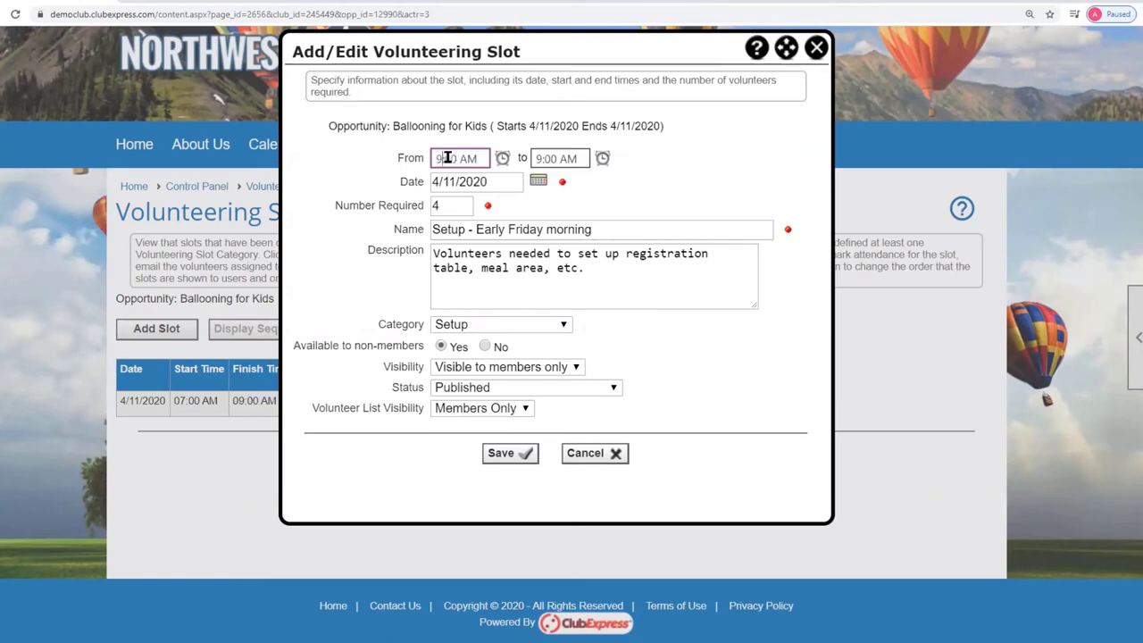
{"action": "left_click", "coordinate": [570, 158]}
{"action": "double_click", "coordinate": [552, 159]}
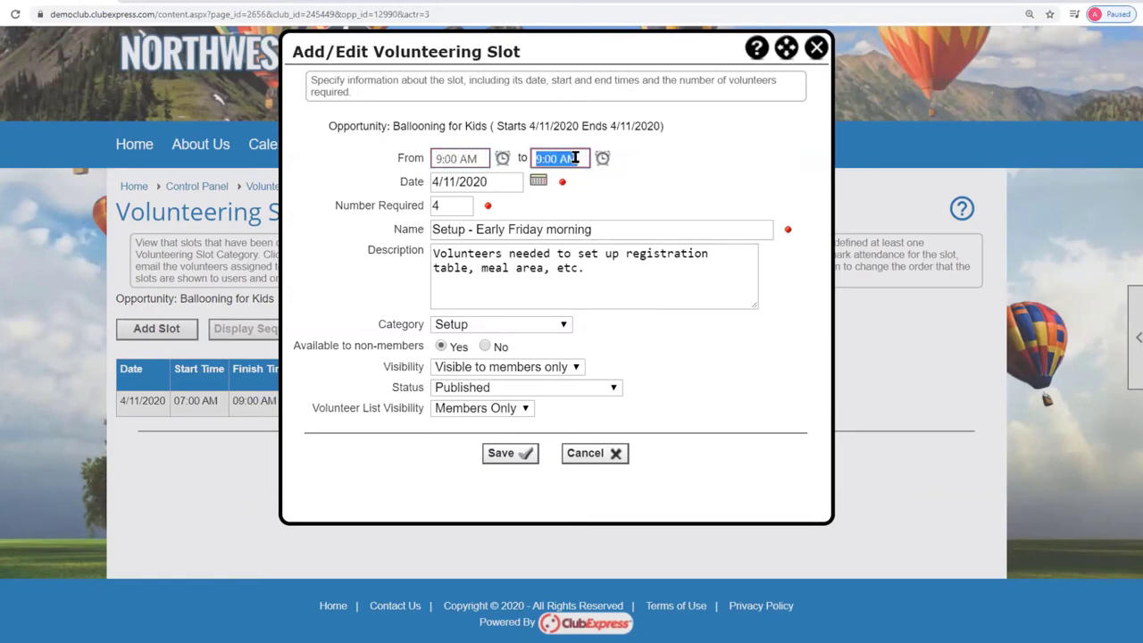
{"action": "type", "text": "4:00 pm."}
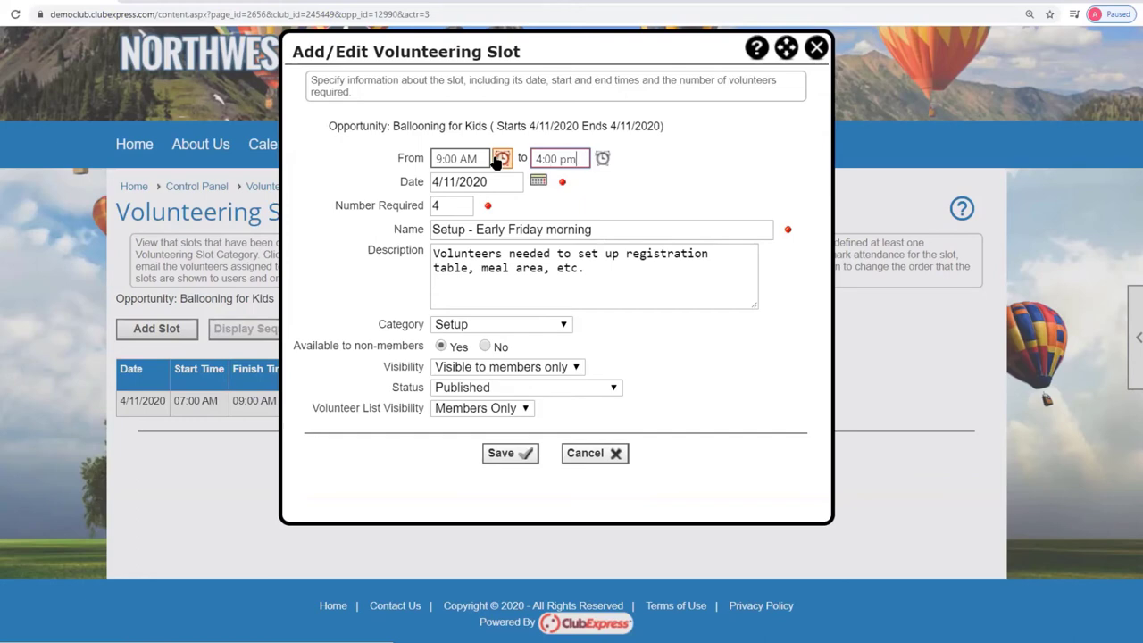
{"action": "left_click", "coordinate": [495, 183]}
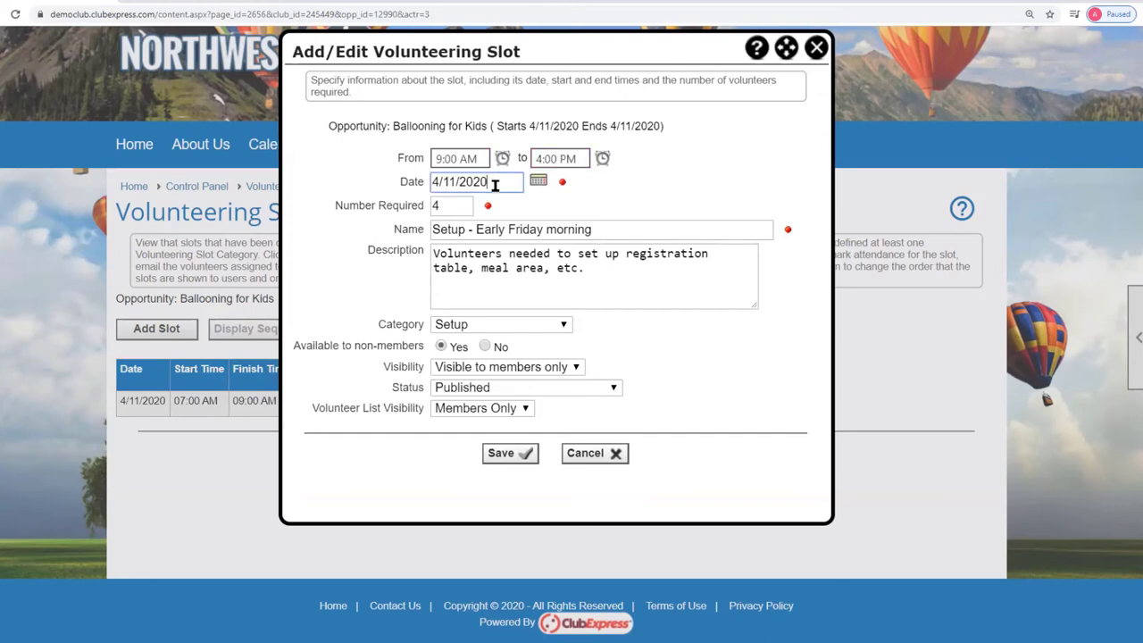
{"action": "double_click", "coordinate": [440, 206]}
{"action": "type", "text": "2"}
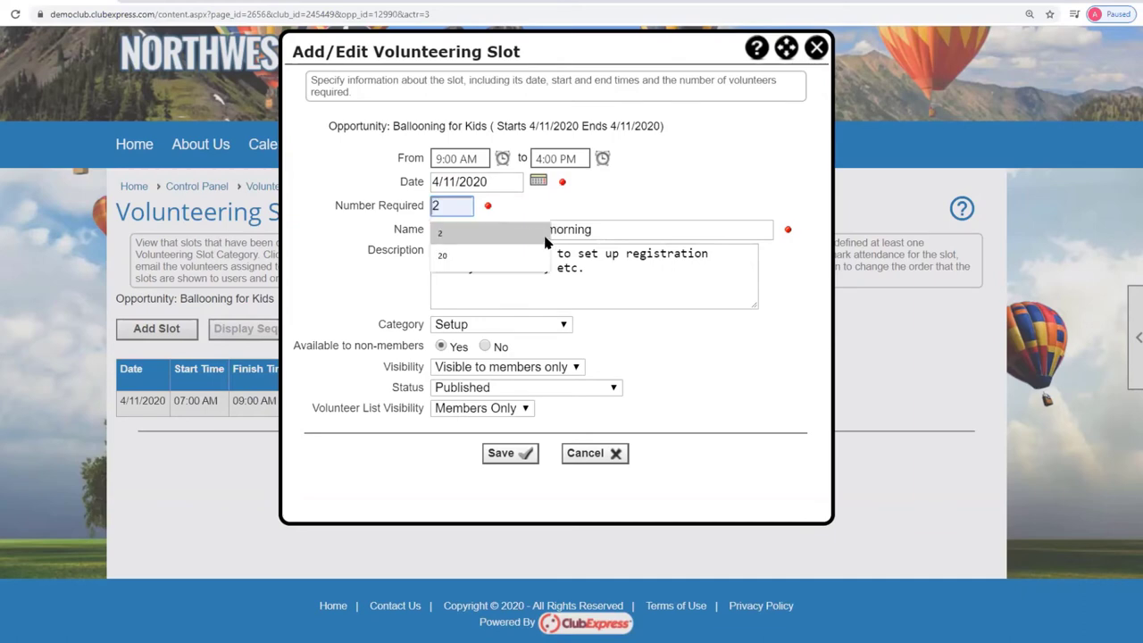
{"action": "left_click", "coordinate": [613, 231]}
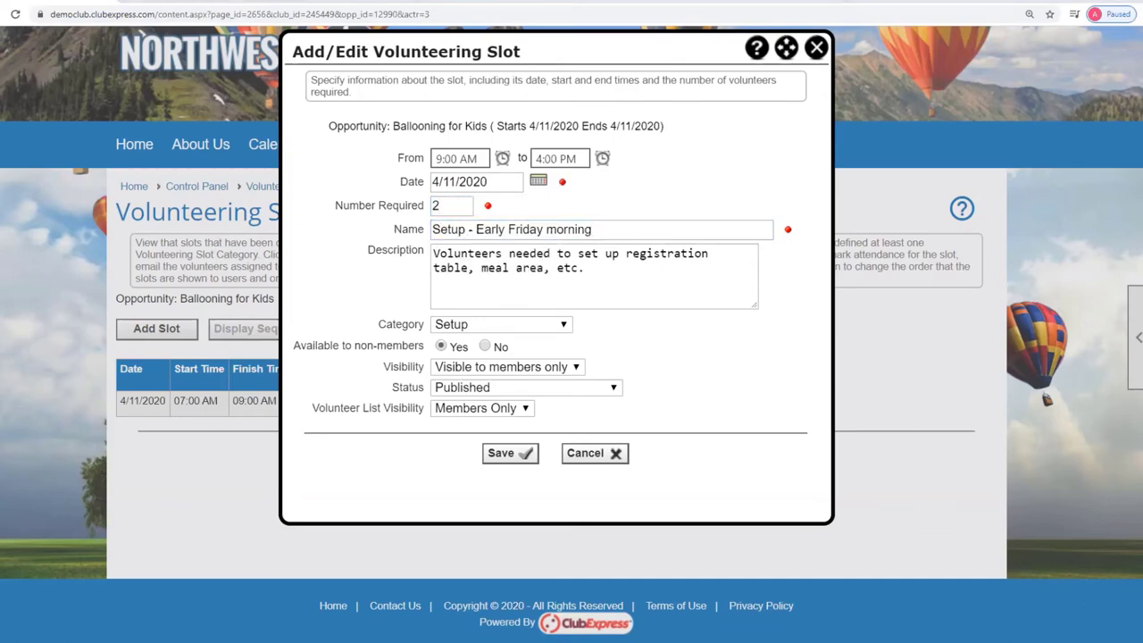
Rename it 'Registration Desk' with registration wording, category Registration desk, closed to non-members, and save.
{"action": "left_click", "coordinate": [603, 230]}
{"action": "key", "text": "ctrl+a"}
{"action": "type", "text": "Registration Desk"}
{"action": "left_click", "coordinate": [723, 347]}
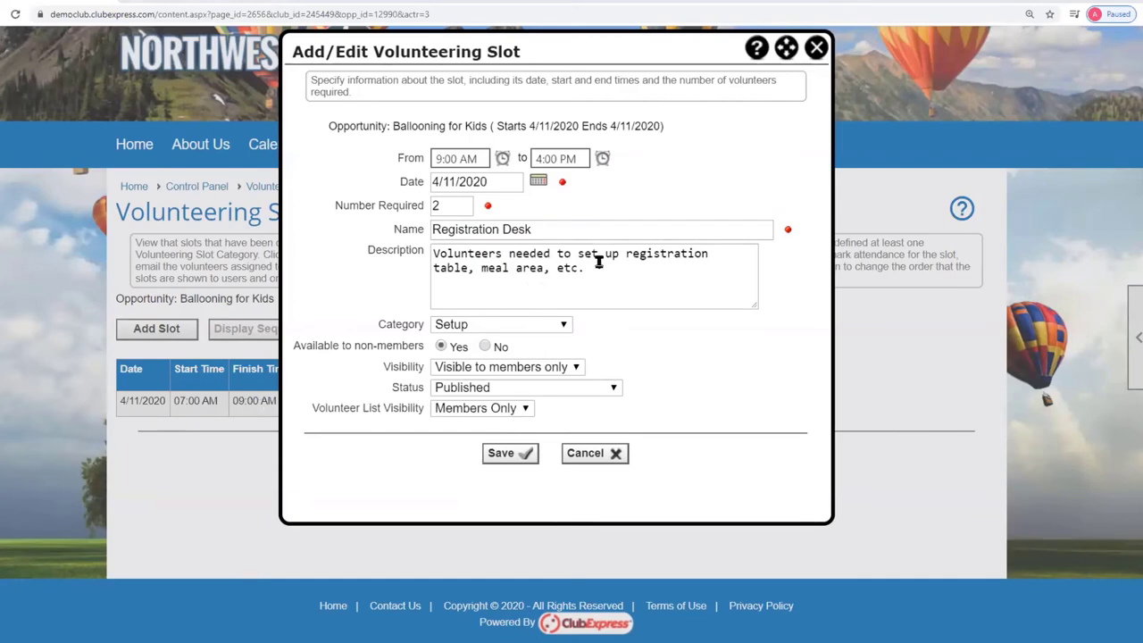
{"action": "left_click_drag", "start_coordinate": [598, 265], "coordinate": [439, 253]}
{"action": "key", "text": "ctrl+v"}
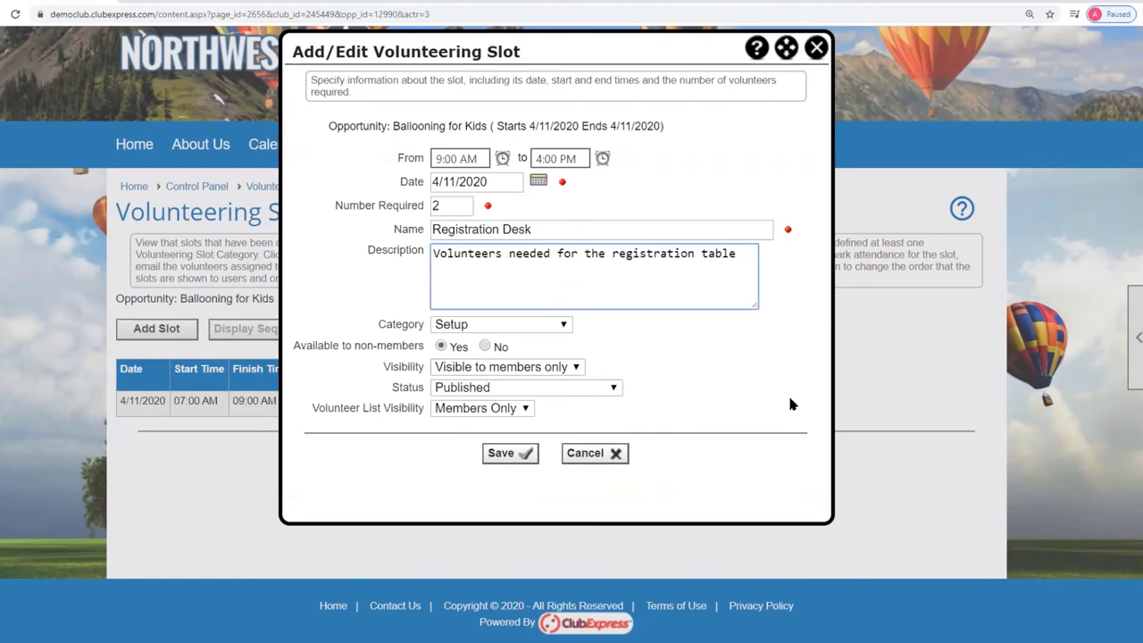
{"action": "left_click", "coordinate": [562, 326]}
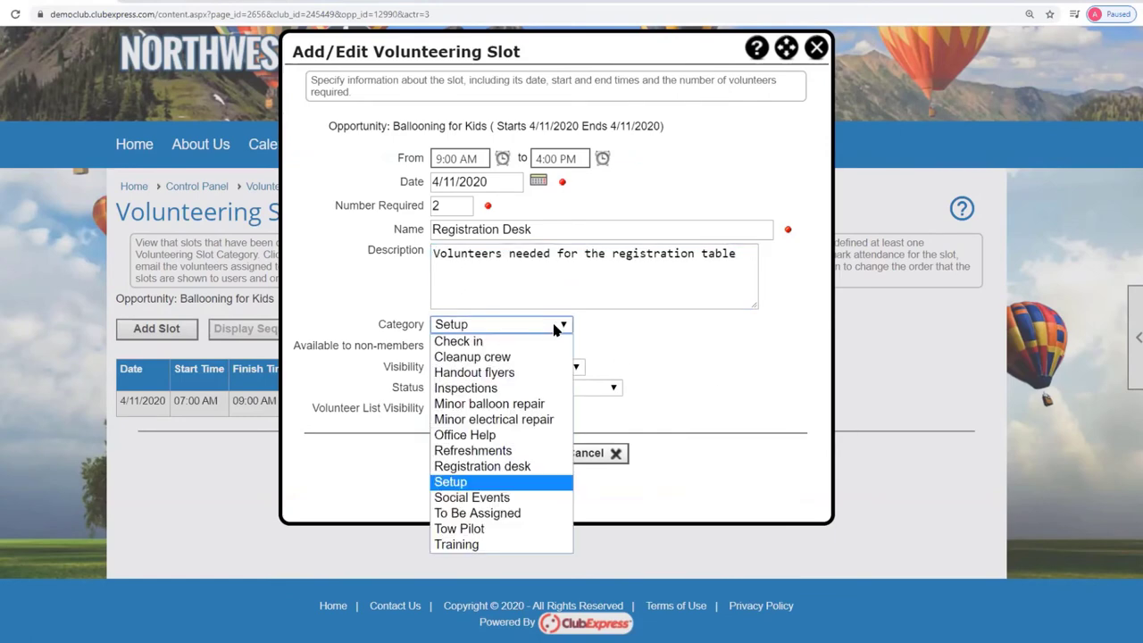
{"action": "left_click", "coordinate": [469, 465]}
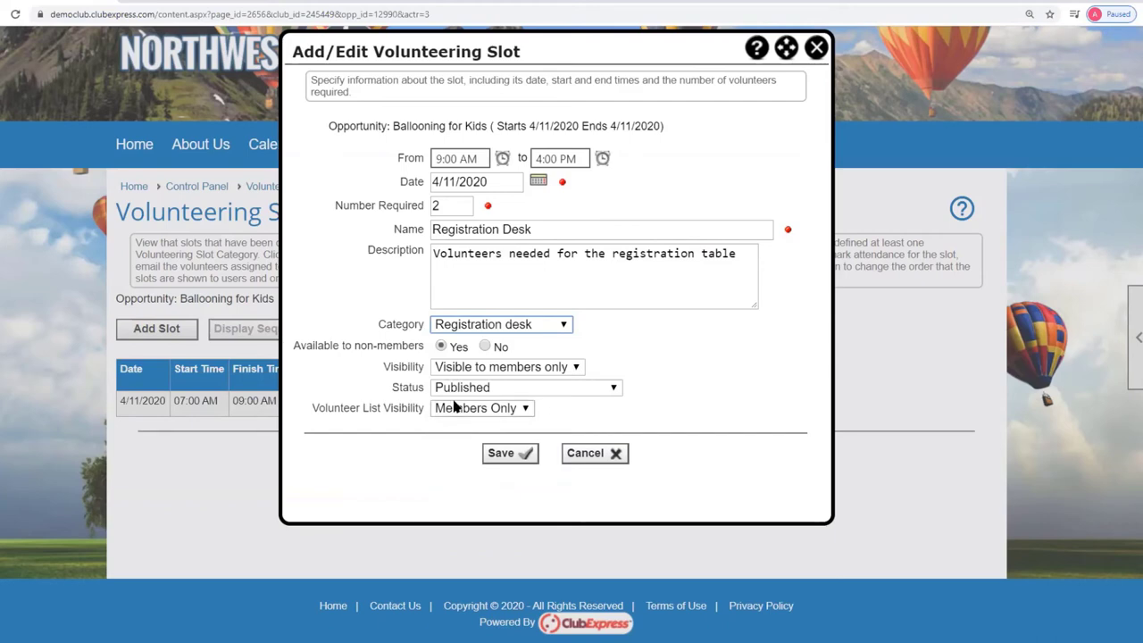
{"action": "left_click", "coordinate": [486, 347]}
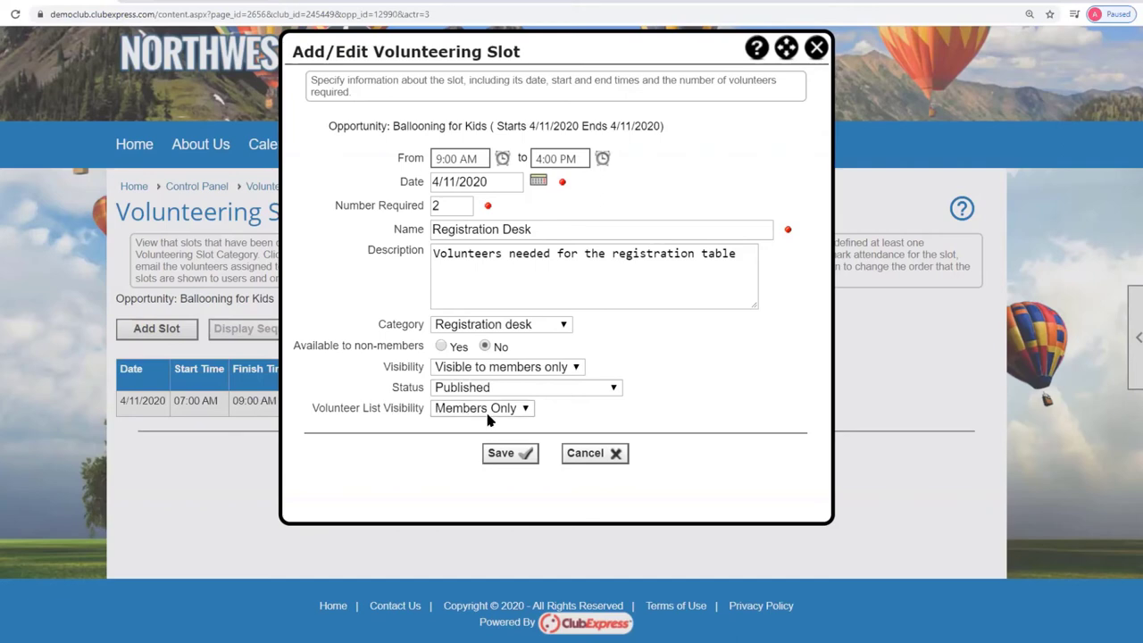
{"action": "left_click", "coordinate": [514, 456]}
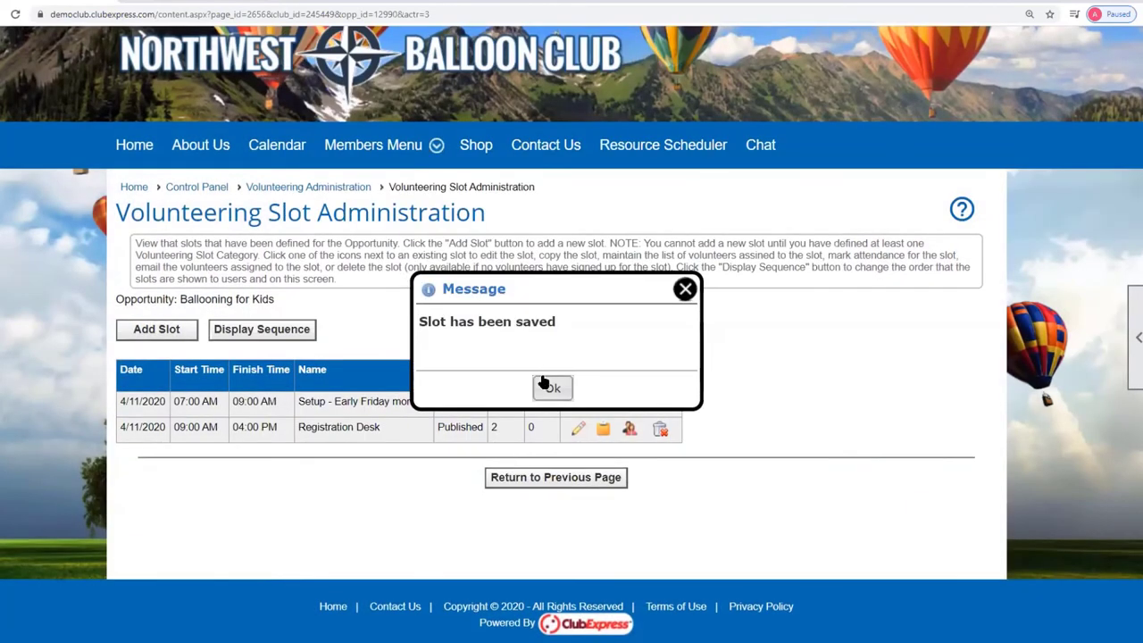
Open a new slot form from the Setup slot and set it to 8:00 AM–5:00 PM.
{"action": "left_click", "coordinate": [548, 387]}
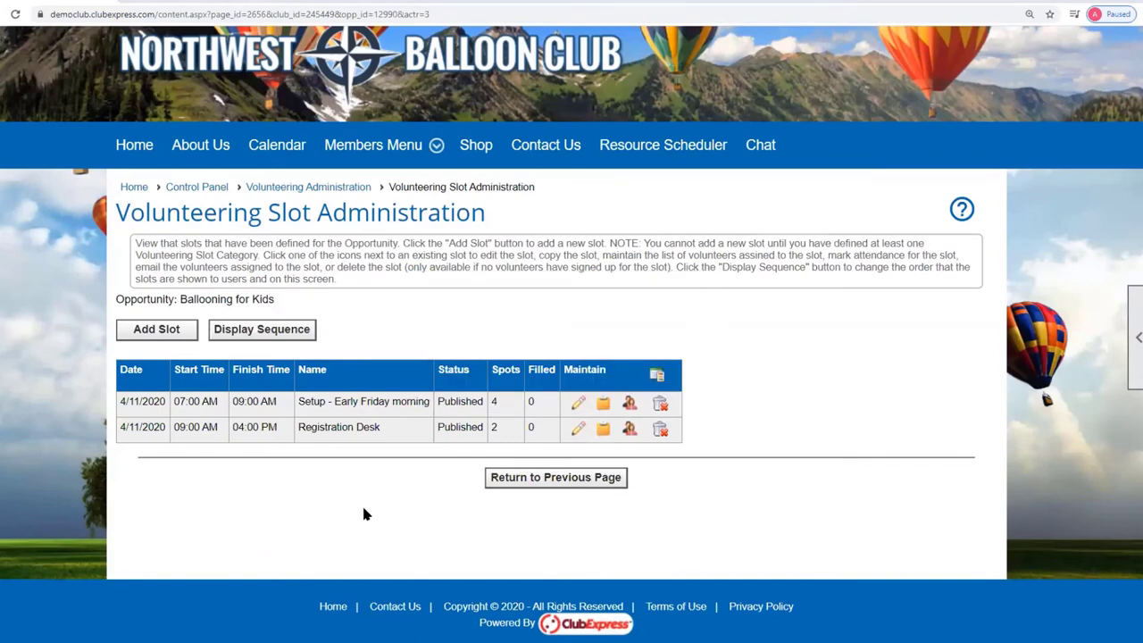
{"action": "left_click", "coordinate": [579, 404]}
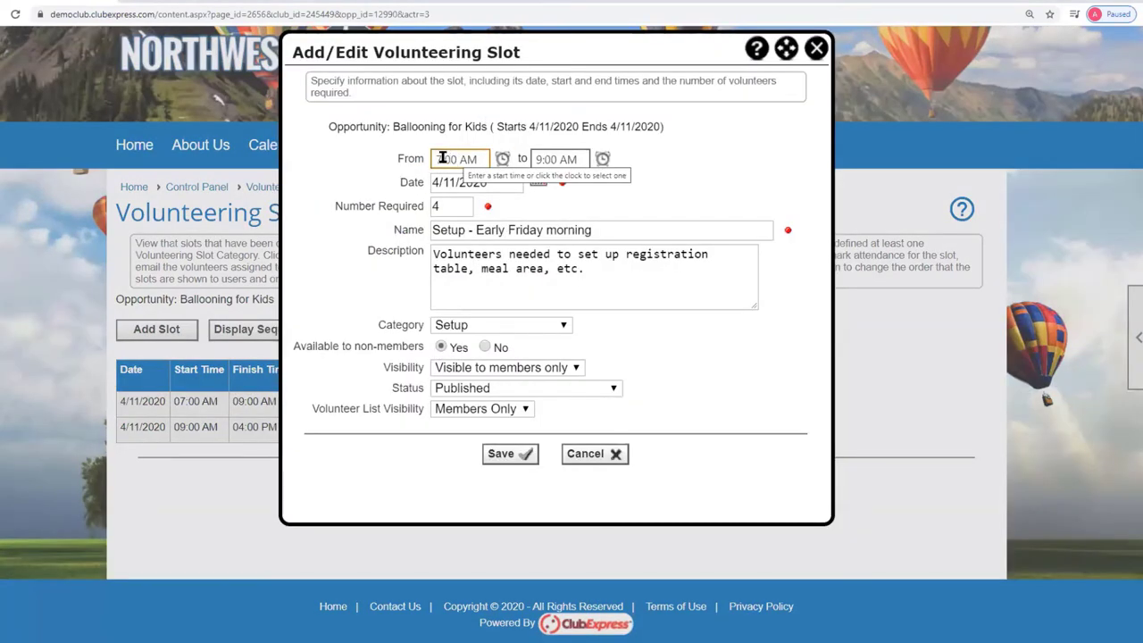
{"action": "left_click", "coordinate": [438, 158]}
{"action": "key", "text": "BackSpace"}
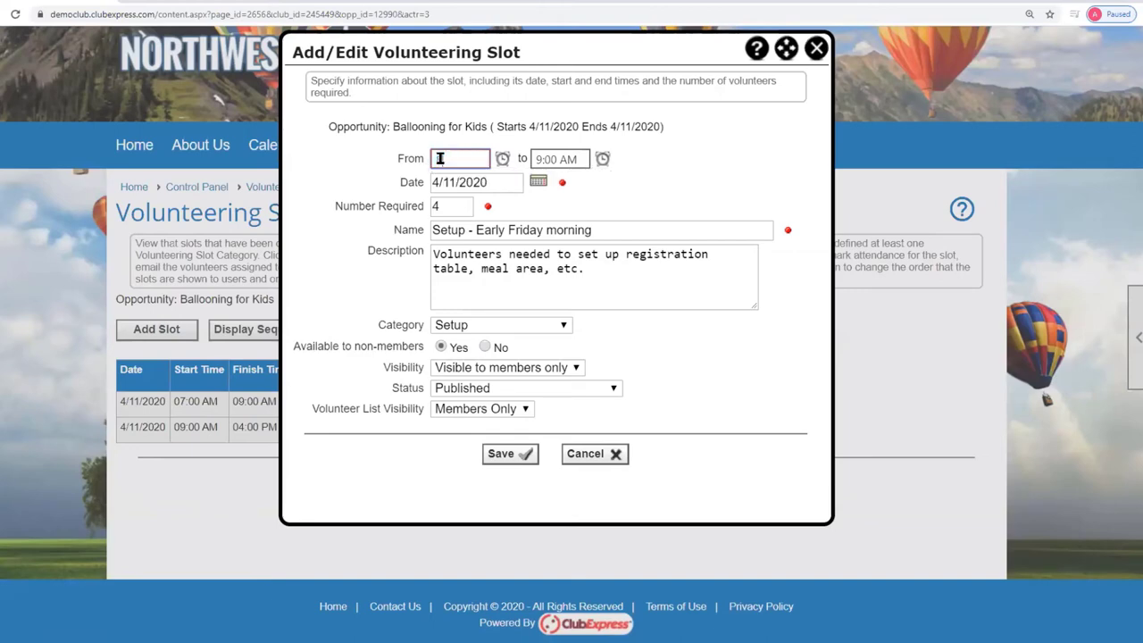
{"action": "type", "text": "8:00 am"}
{"action": "left_click", "coordinate": [548, 158]}
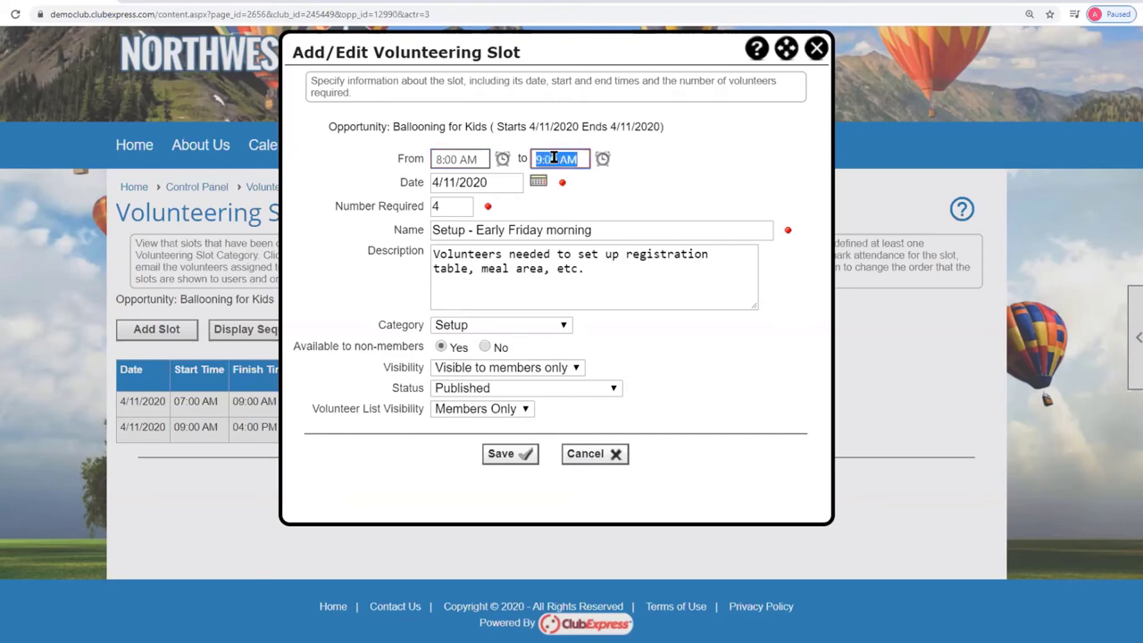
{"action": "left_click", "coordinate": [603, 158]}
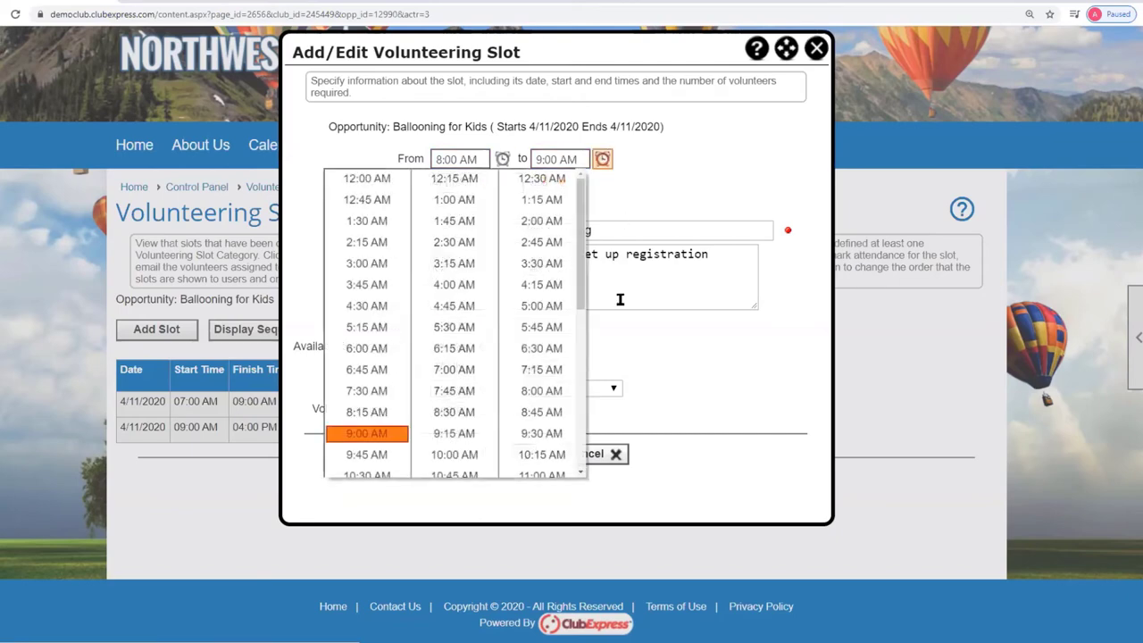
{"action": "left_click", "coordinate": [581, 452]}
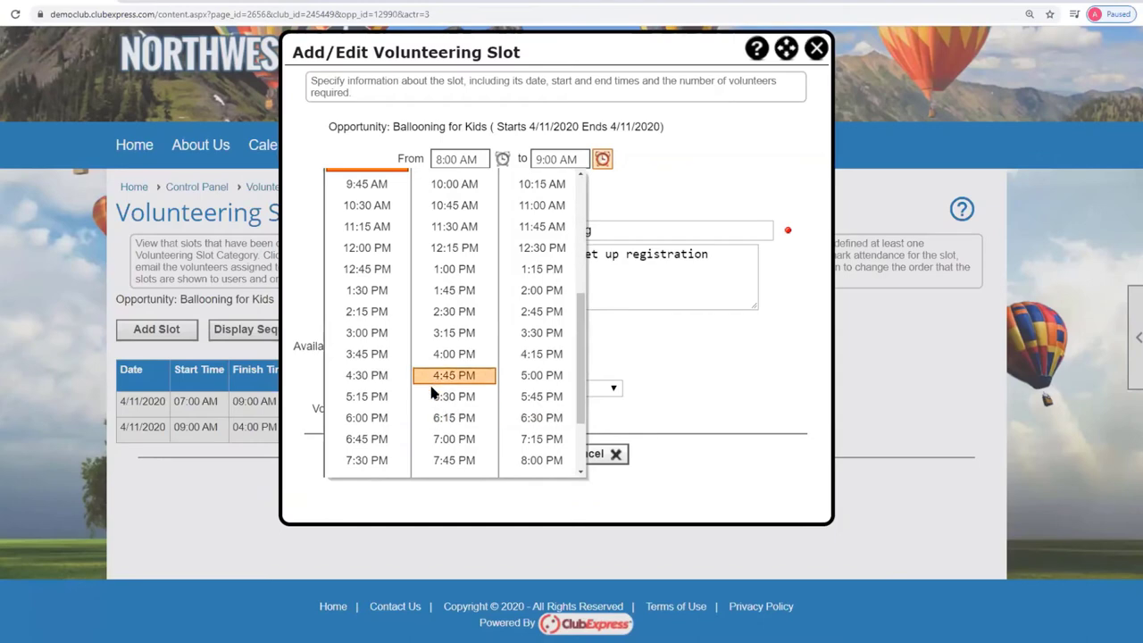
{"action": "left_click", "coordinate": [541, 375]}
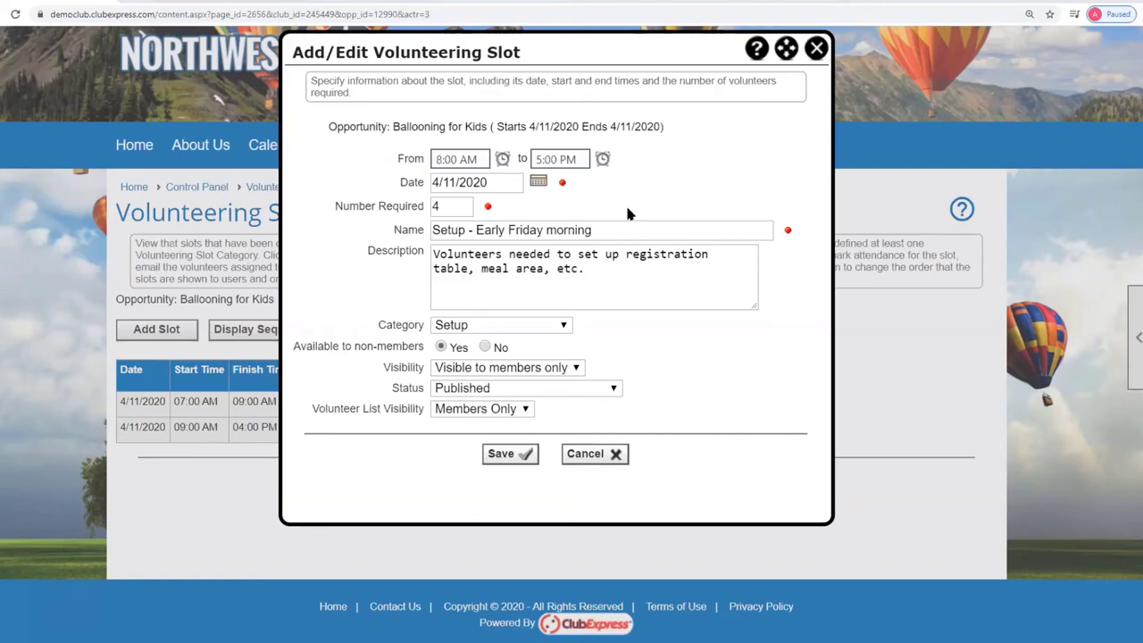
Name it 'Kid Wrangling', require 5 volunteers, paste kid-safety description, category Social Events.
{"action": "left_click_drag", "start_coordinate": [612, 230], "coordinate": [348, 245]}
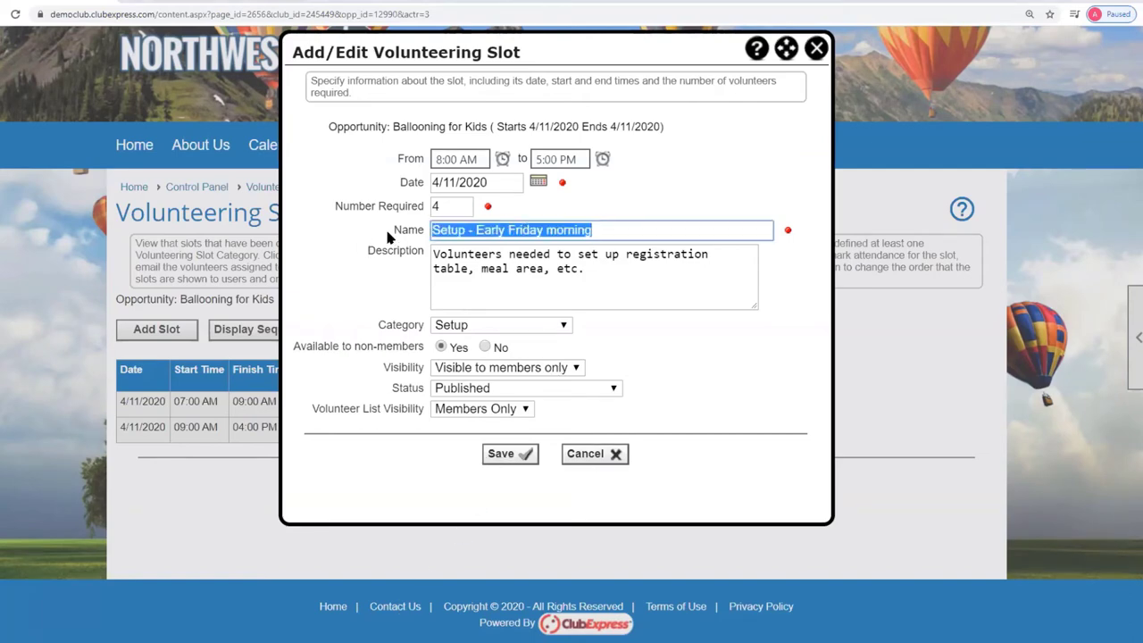
{"action": "type", "text": "Kid Wrangling"}
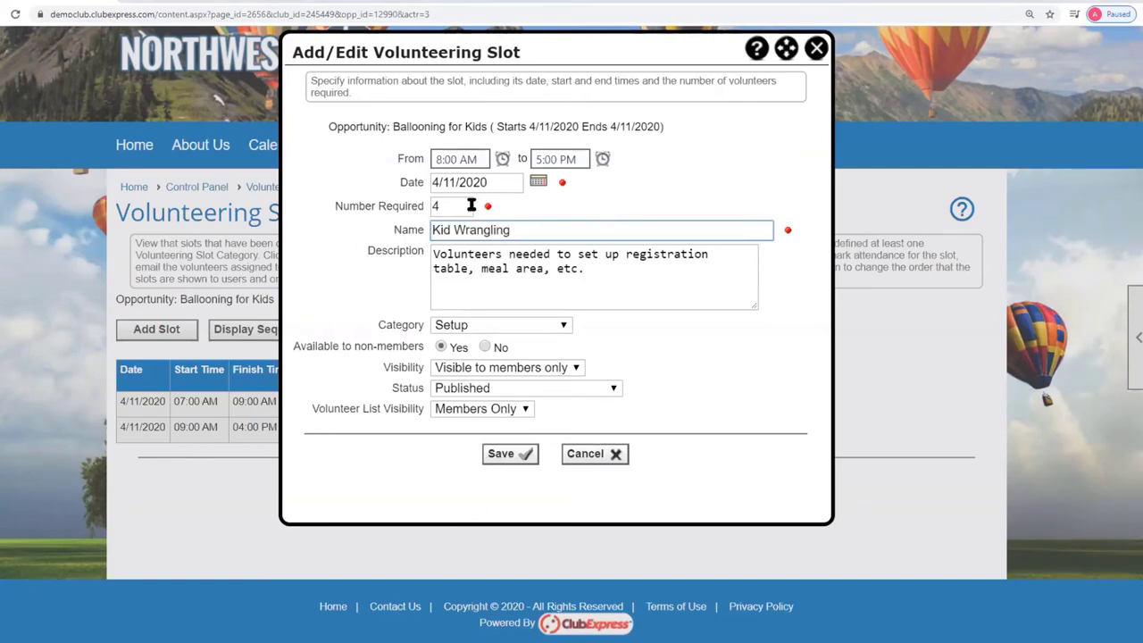
{"action": "double_click", "coordinate": [432, 208]}
{"action": "type", "text": "5"}
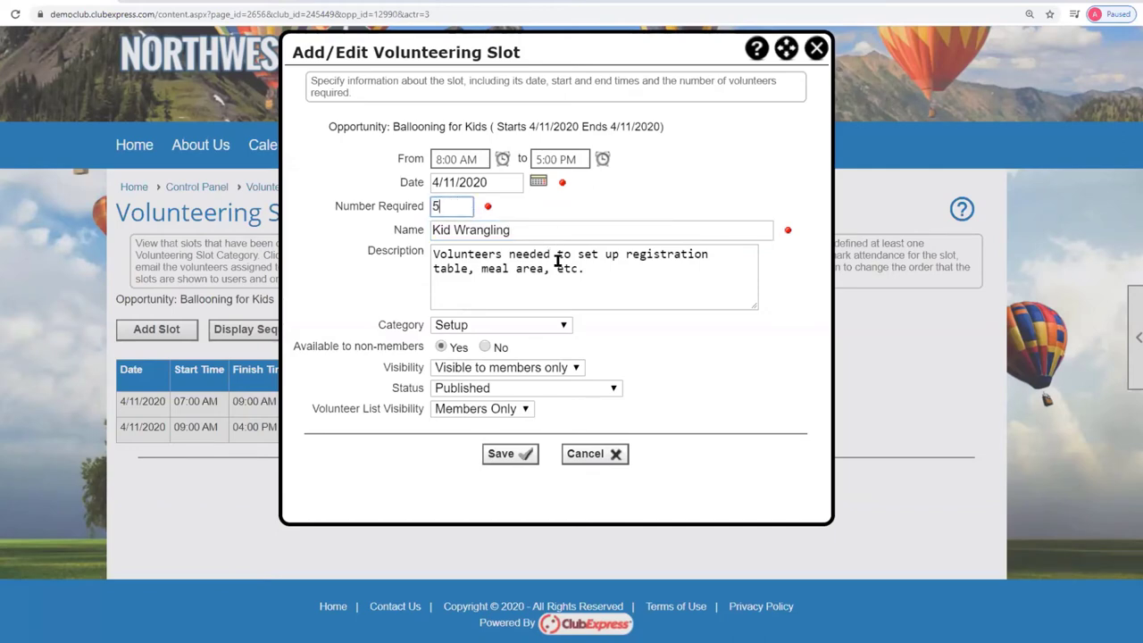
{"action": "left_click", "coordinate": [565, 269]}
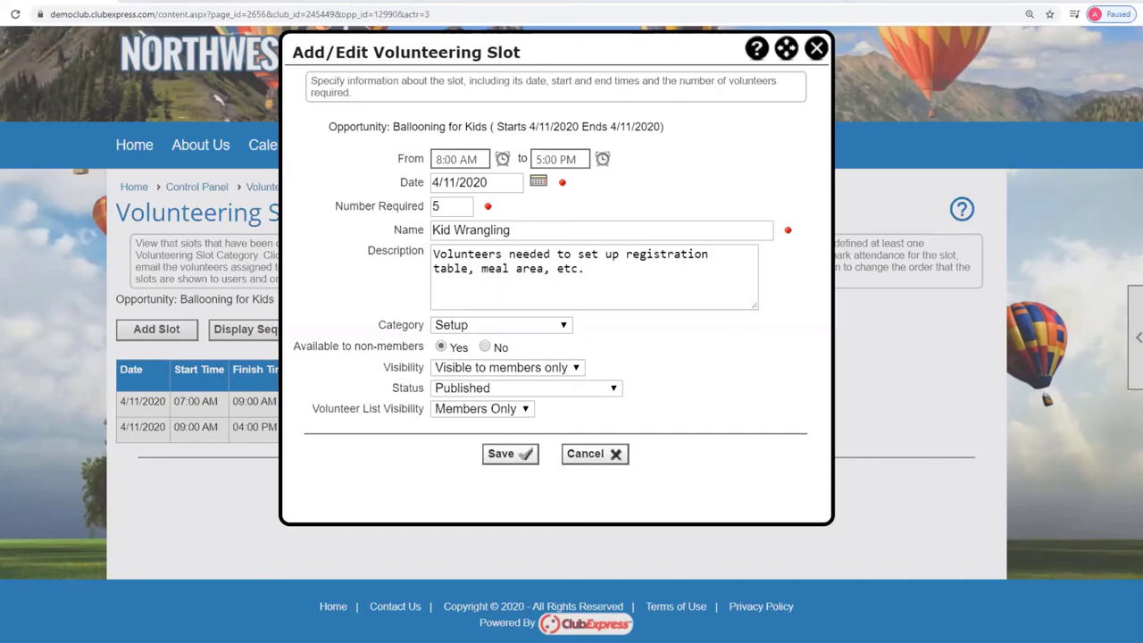
{"action": "left_click_drag", "start_coordinate": [590, 272], "coordinate": [433, 257]}
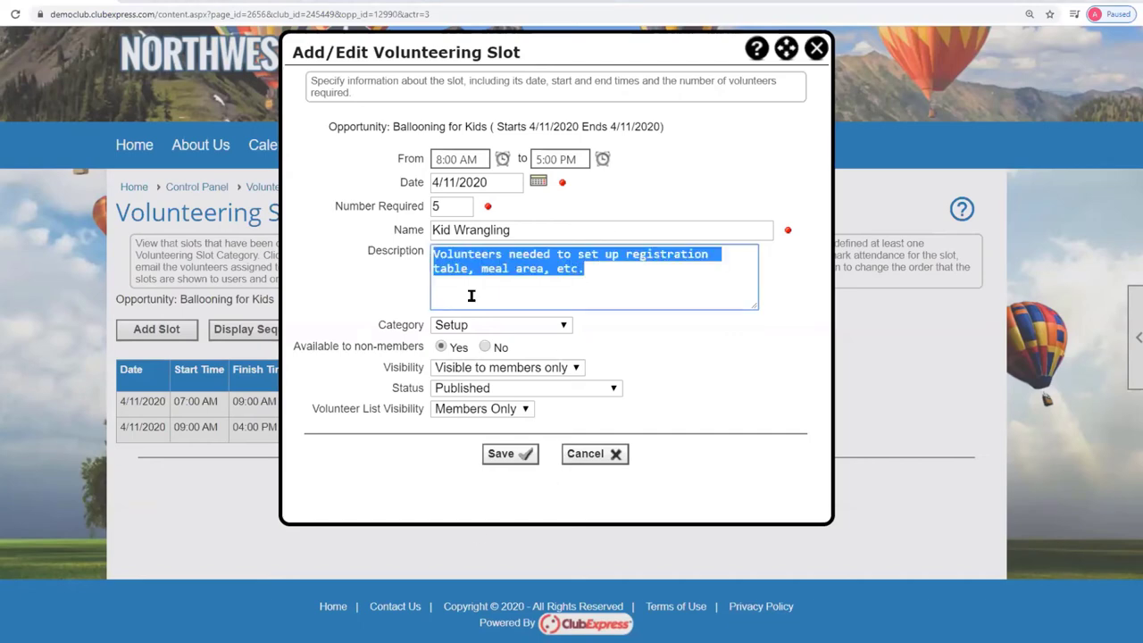
{"action": "type", "text": "Help round up kids for activities, and keep them safe."}
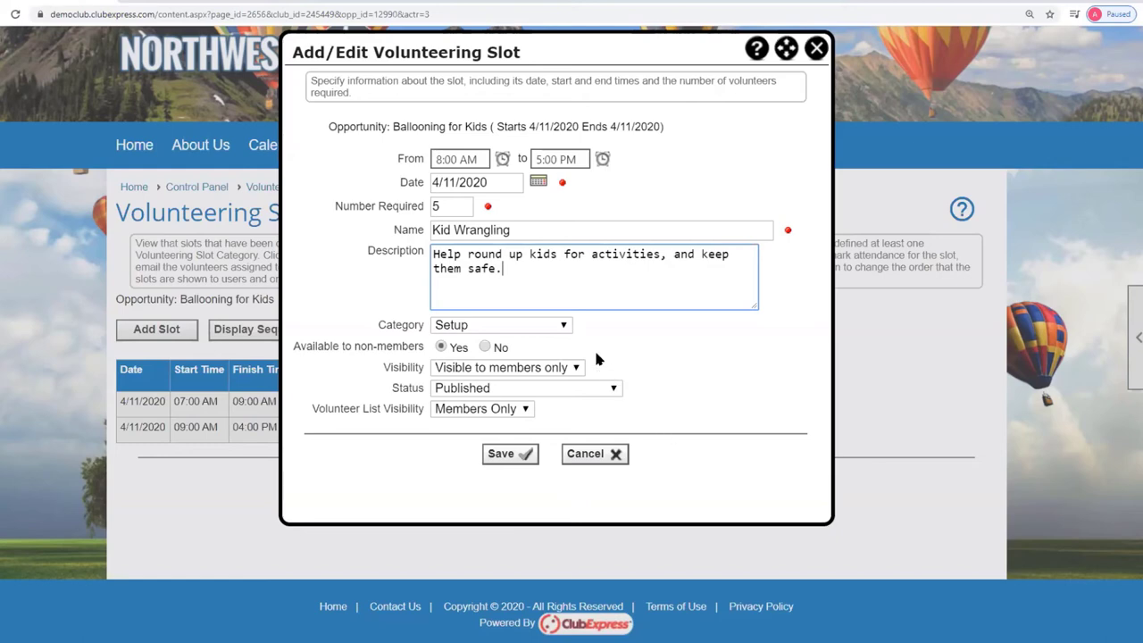
{"action": "left_click", "coordinate": [563, 327]}
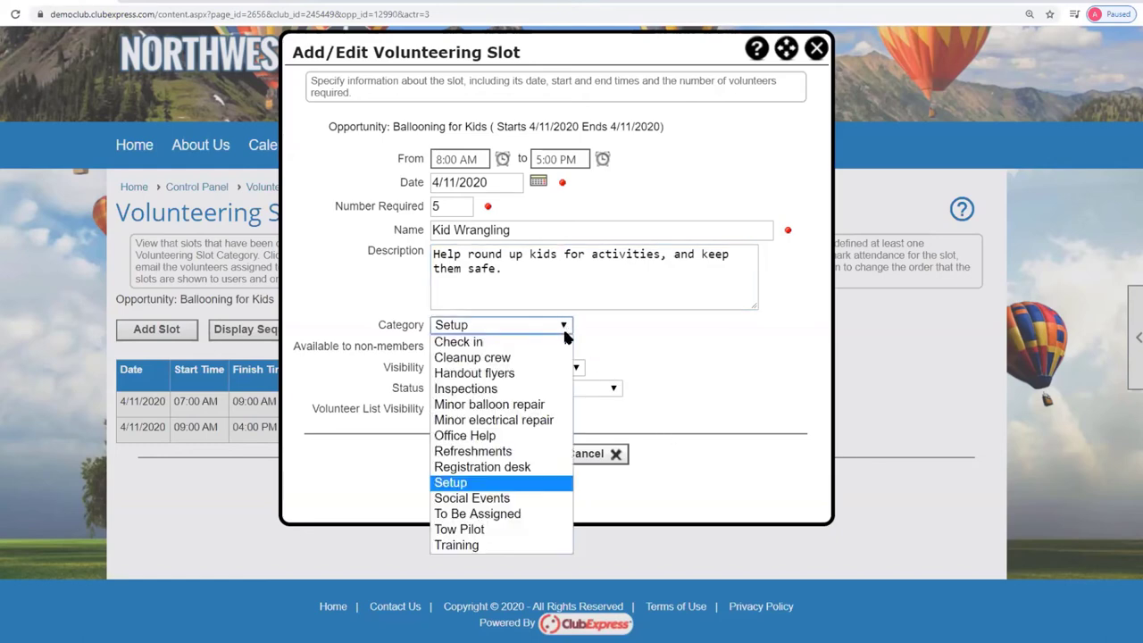
{"action": "left_click", "coordinate": [510, 500]}
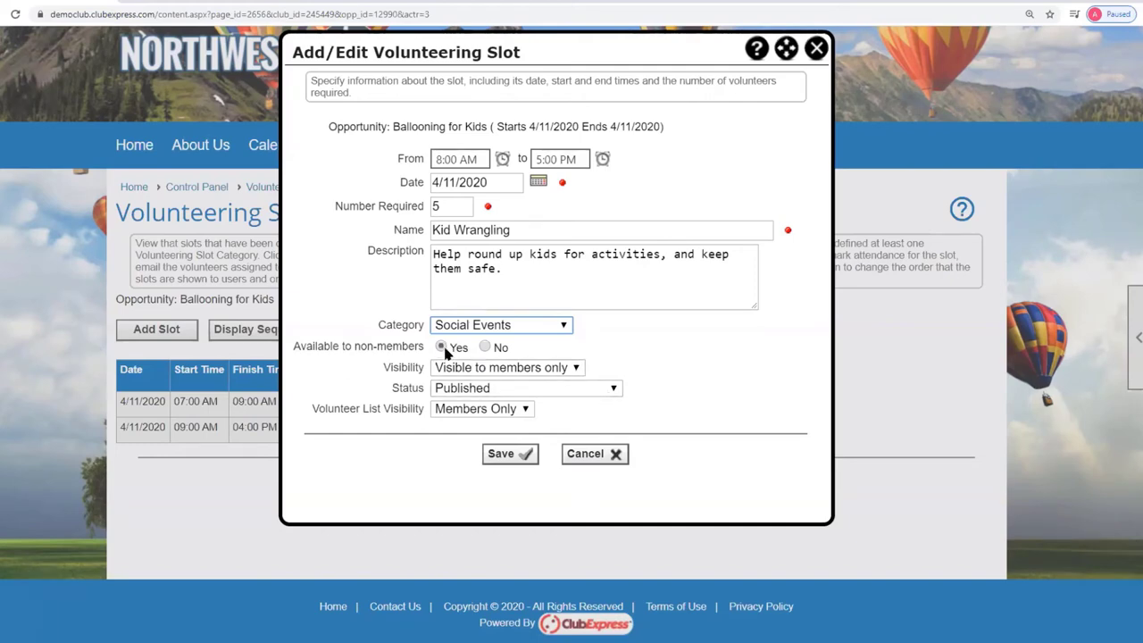
Save the Kid Wrangling slot and set the next slot's time to 5:00 PM–7:00 PM.
{"action": "left_click", "coordinate": [510, 454]}
{"action": "left_click", "coordinate": [553, 388]}
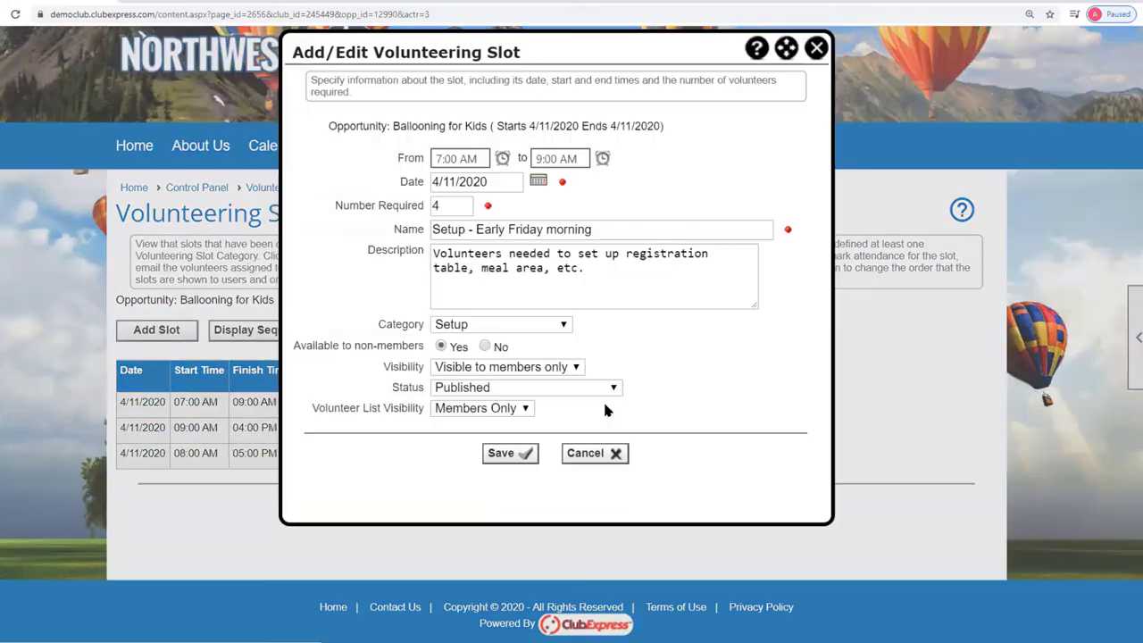
{"action": "left_click", "coordinate": [502, 159]}
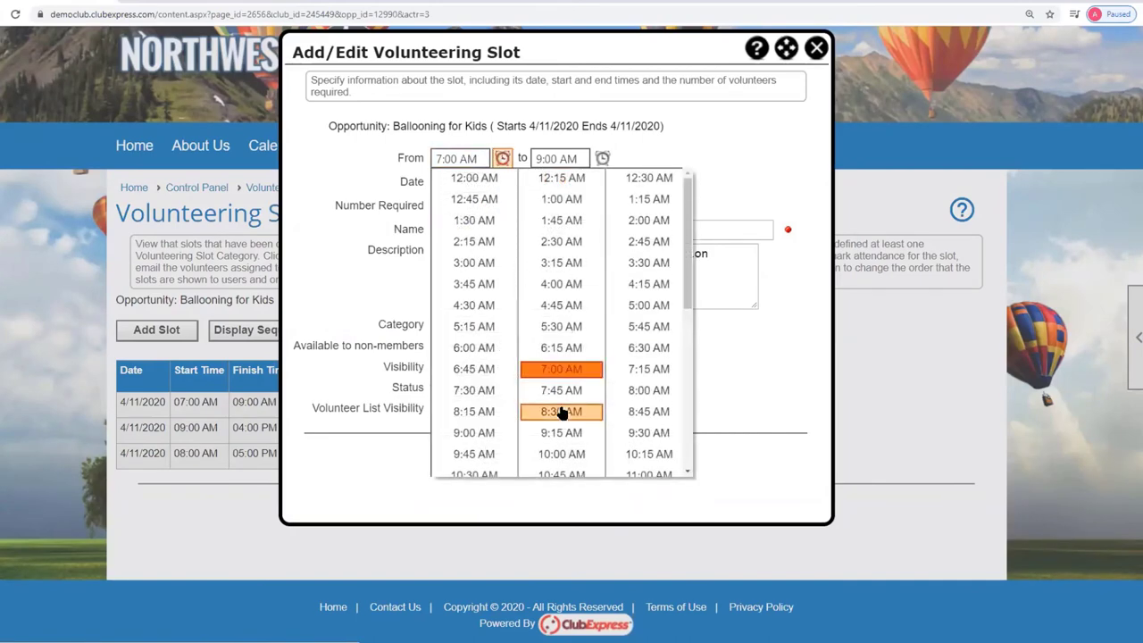
{"action": "scroll", "coordinate": [561, 411], "scroll_direction": "down", "scroll_amount": 3}
{"action": "left_click", "coordinate": [648, 390]}
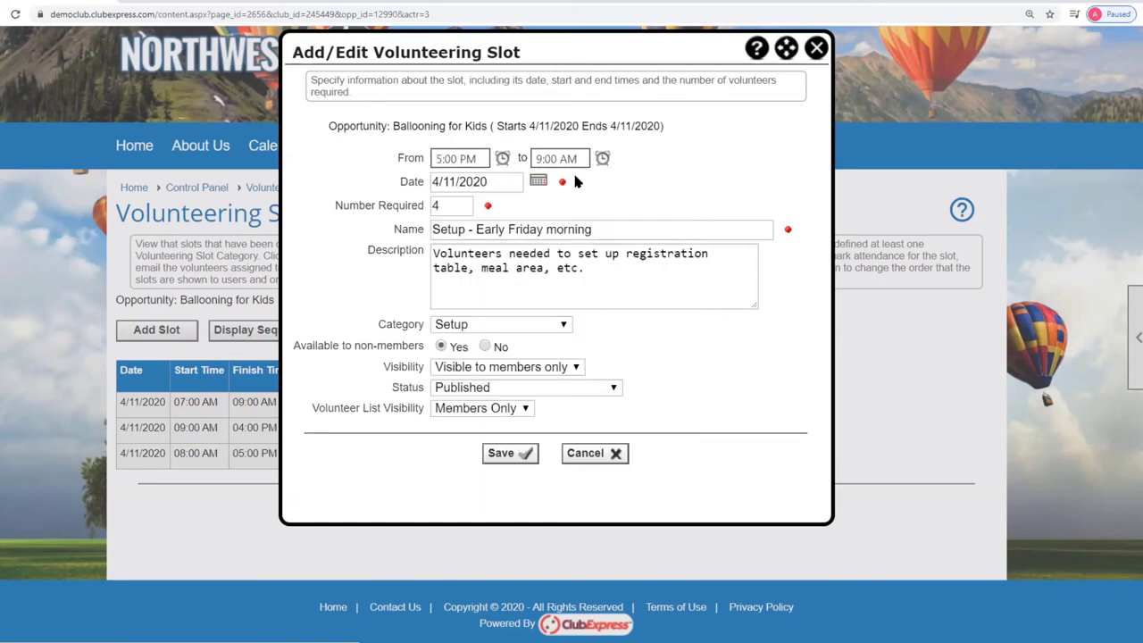
{"action": "left_click", "coordinate": [603, 158]}
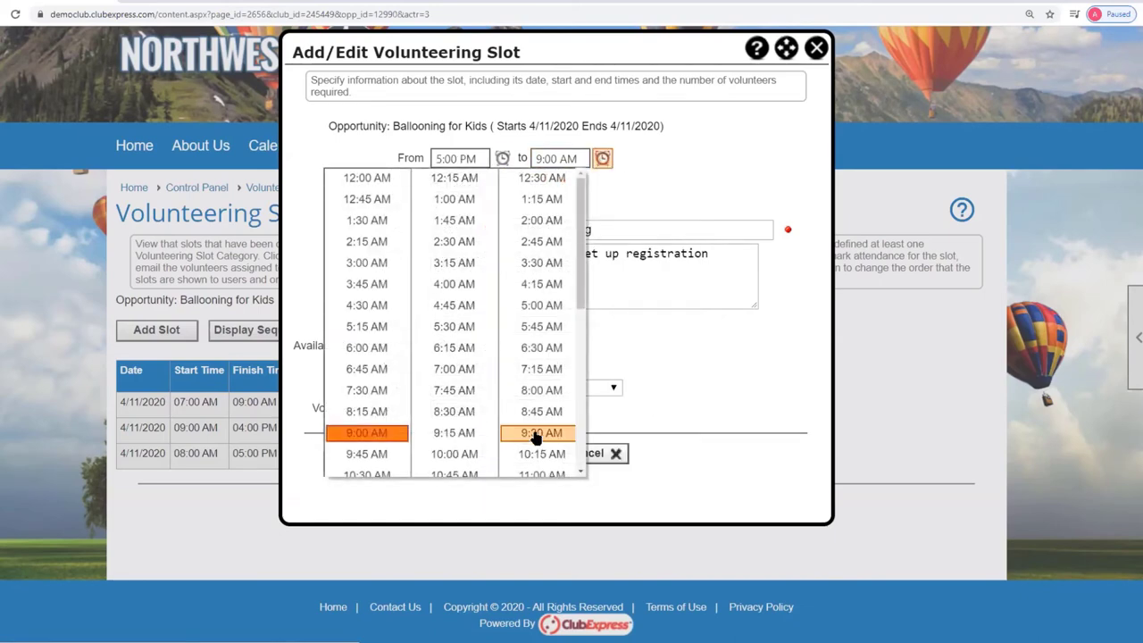
{"action": "scroll", "coordinate": [536, 431], "scroll_direction": "down", "scroll_amount": 3}
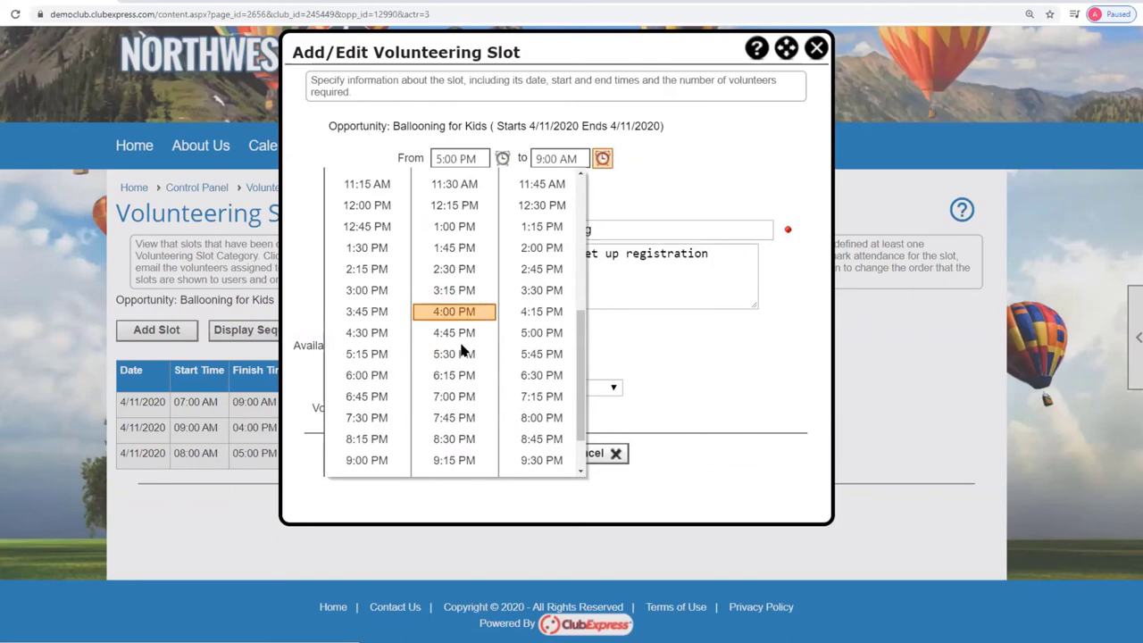
{"action": "left_click", "coordinate": [454, 396]}
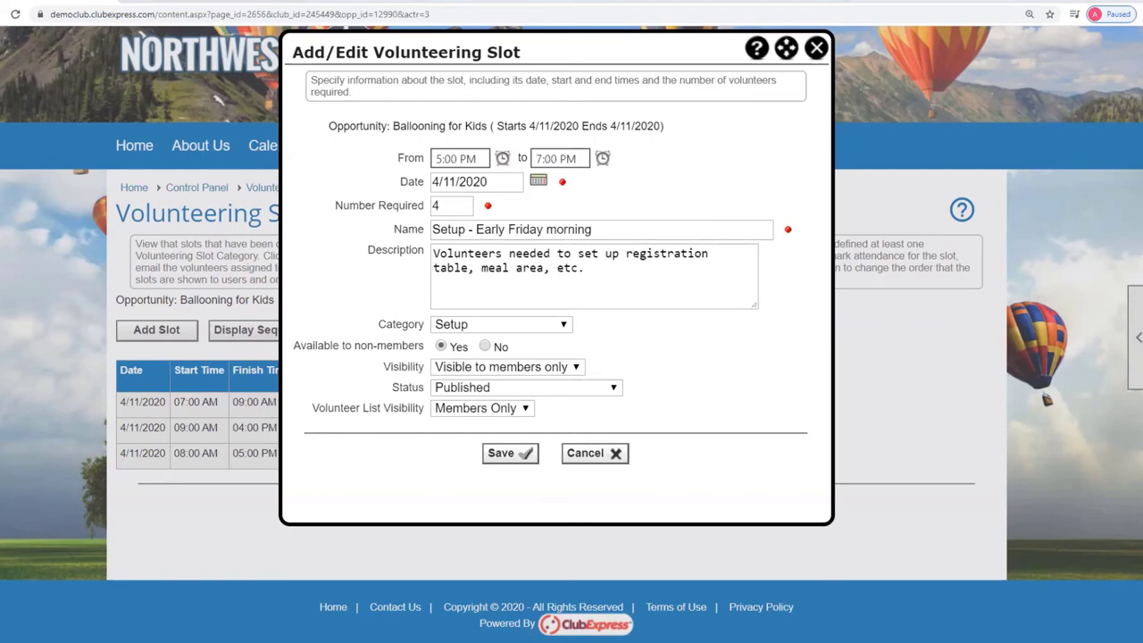
Rename the slot 'Break down and clean up', paste a new description, and save it.
{"action": "left_click_drag", "start_coordinate": [658, 233], "coordinate": [311, 243]}
{"action": "type", "text": "Break down and clean up"}
{"action": "key", "text": "Tab"}
{"action": "key", "text": "ctrl+a"}
{"action": "type", "text": "Volunteers needed to break down the tables and meal area, and do general cleanup."}
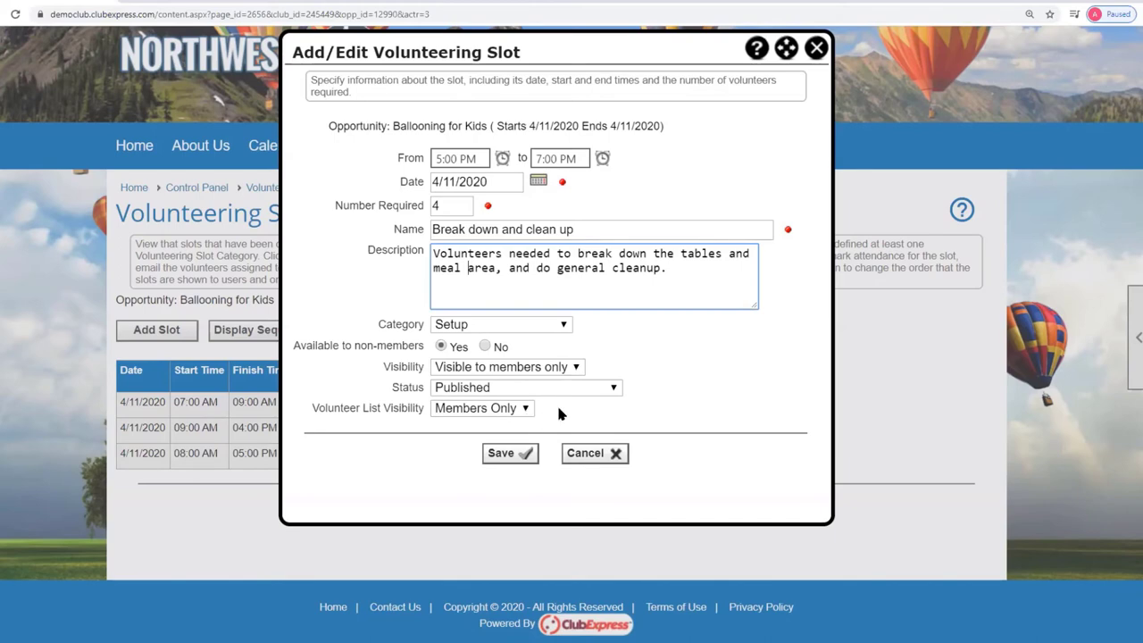
{"action": "left_click", "coordinate": [522, 454]}
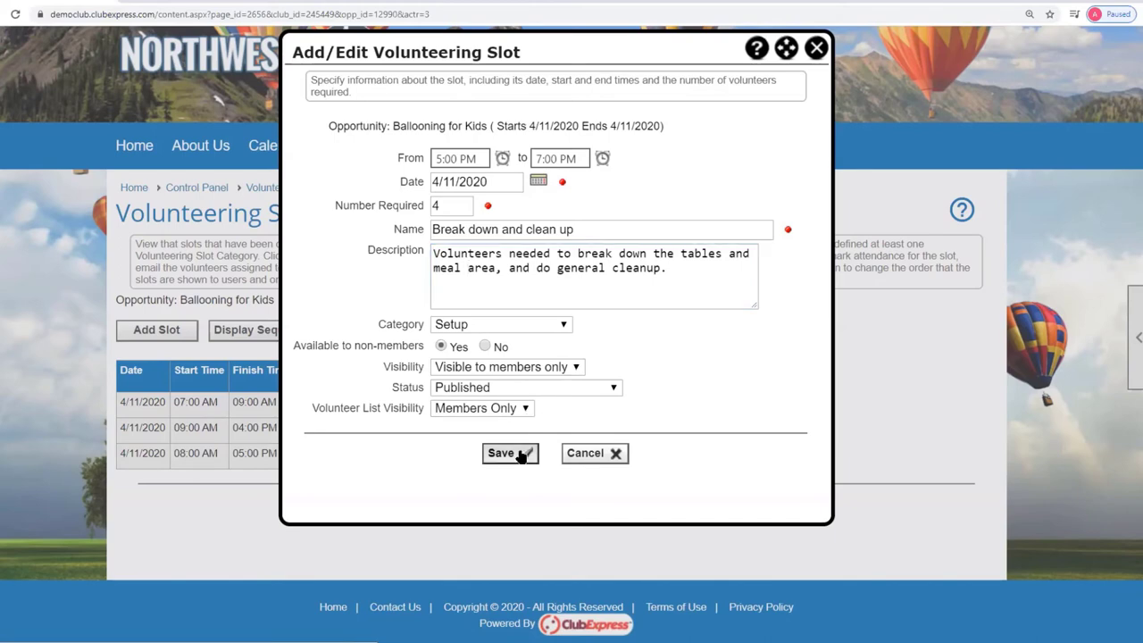
{"action": "left_click", "coordinate": [687, 292]}
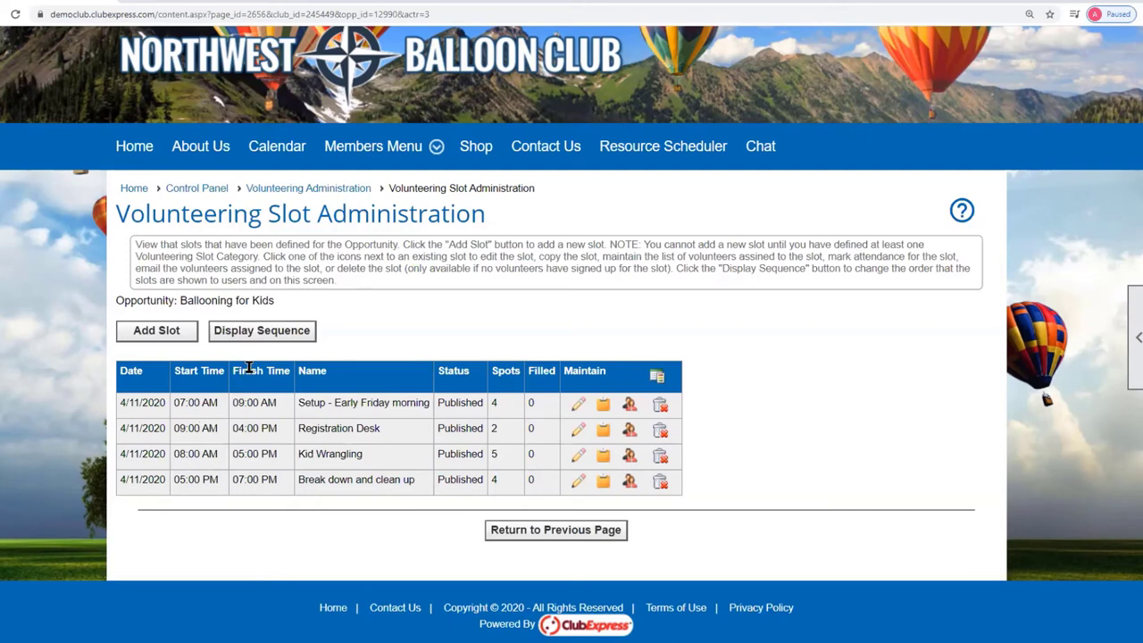
In Display Sequence, move Kid Wrangling up above Registration Desk and save the order.
{"action": "left_click", "coordinate": [270, 338]}
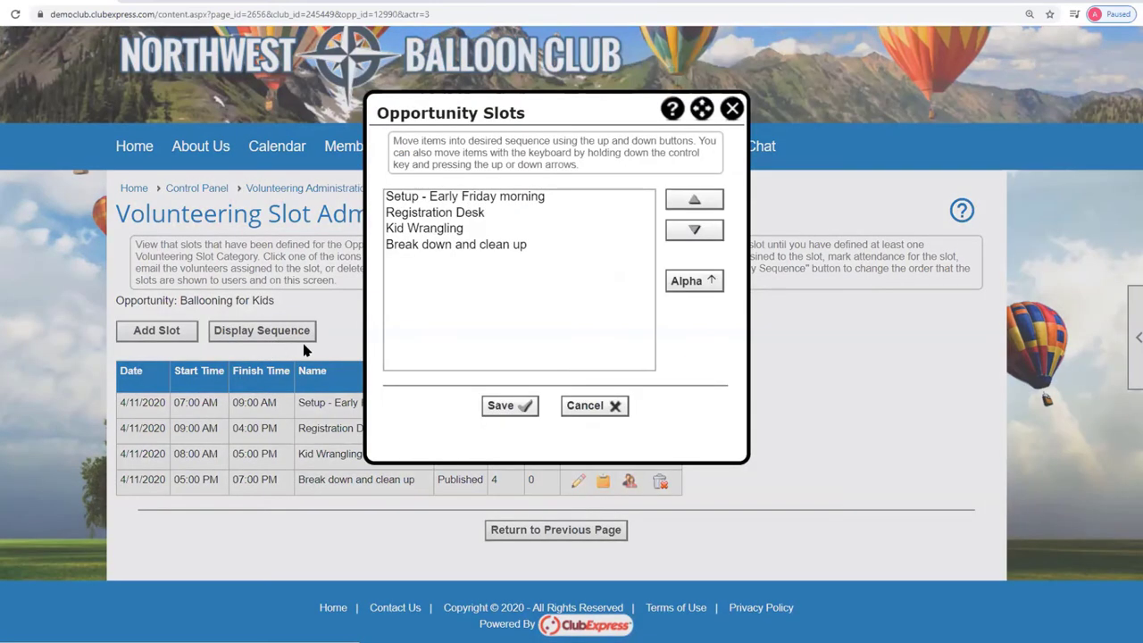
{"action": "left_click", "coordinate": [413, 229]}
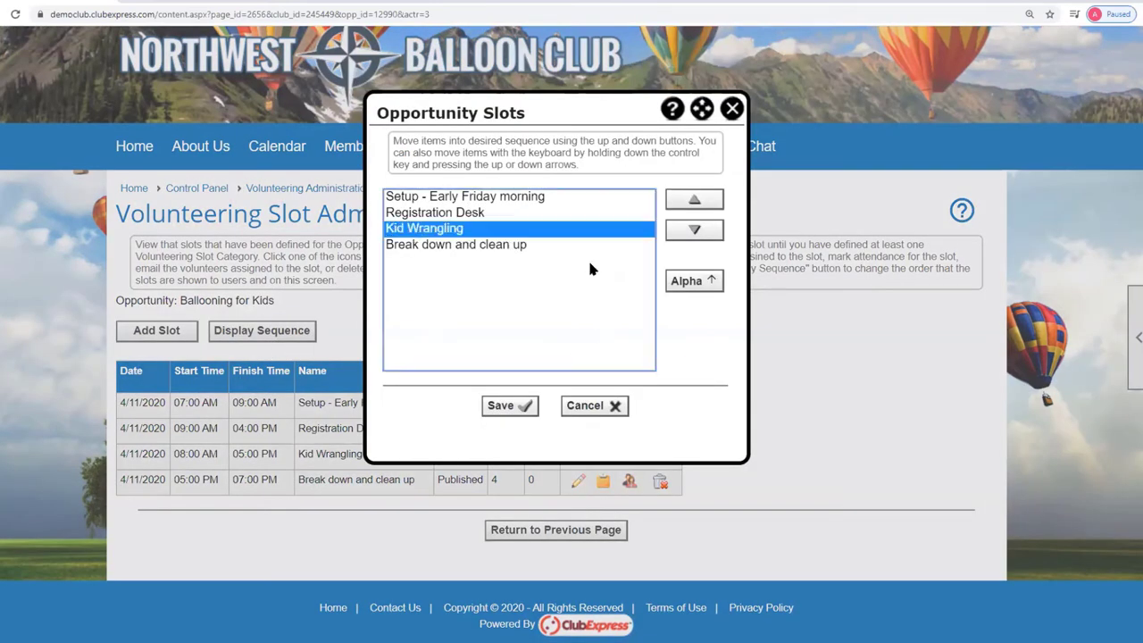
{"action": "left_click", "coordinate": [694, 202]}
{"action": "left_click", "coordinate": [517, 406]}
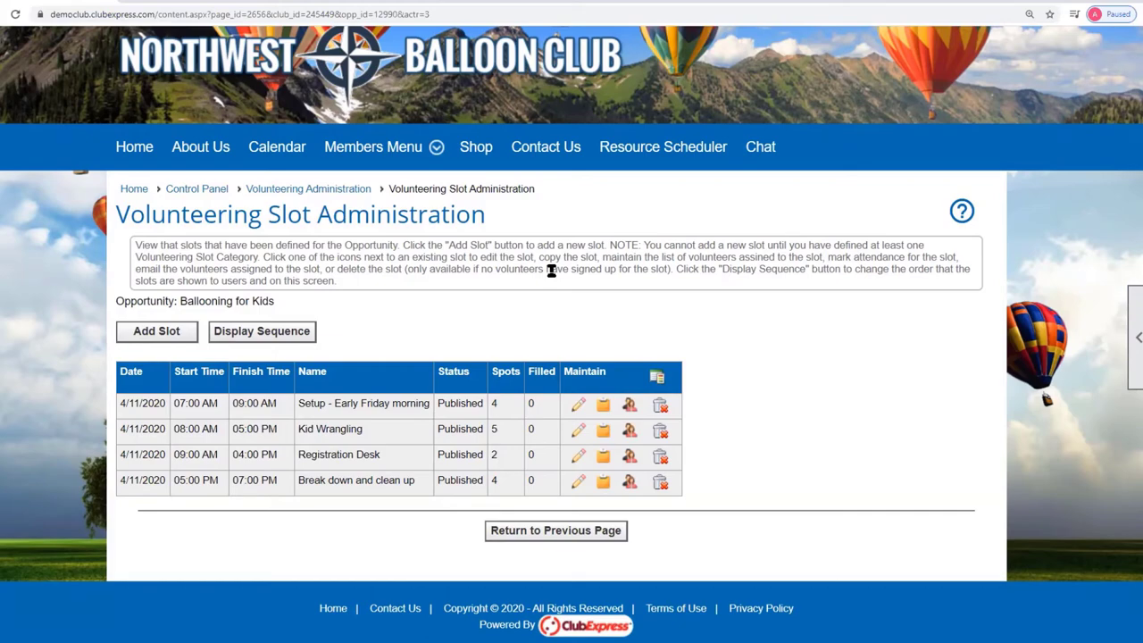
From Members Menu > Volunteering, choose Volunteer Yourself on Ballooning for Kids.
{"action": "mouse_move", "coordinate": [375, 148]}
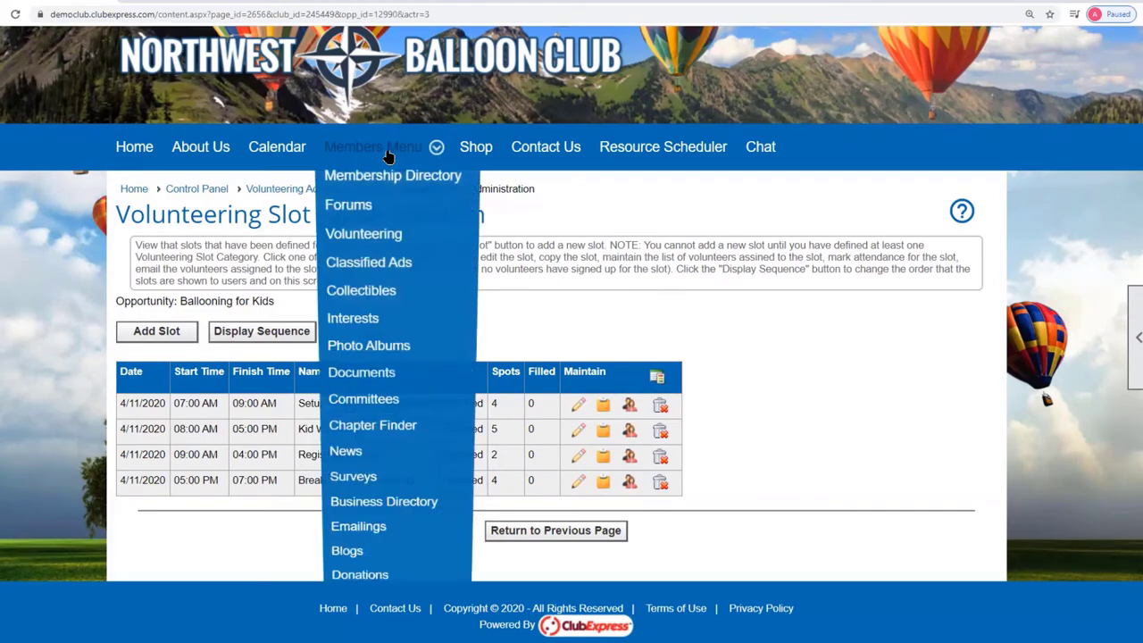
{"action": "left_click", "coordinate": [363, 238]}
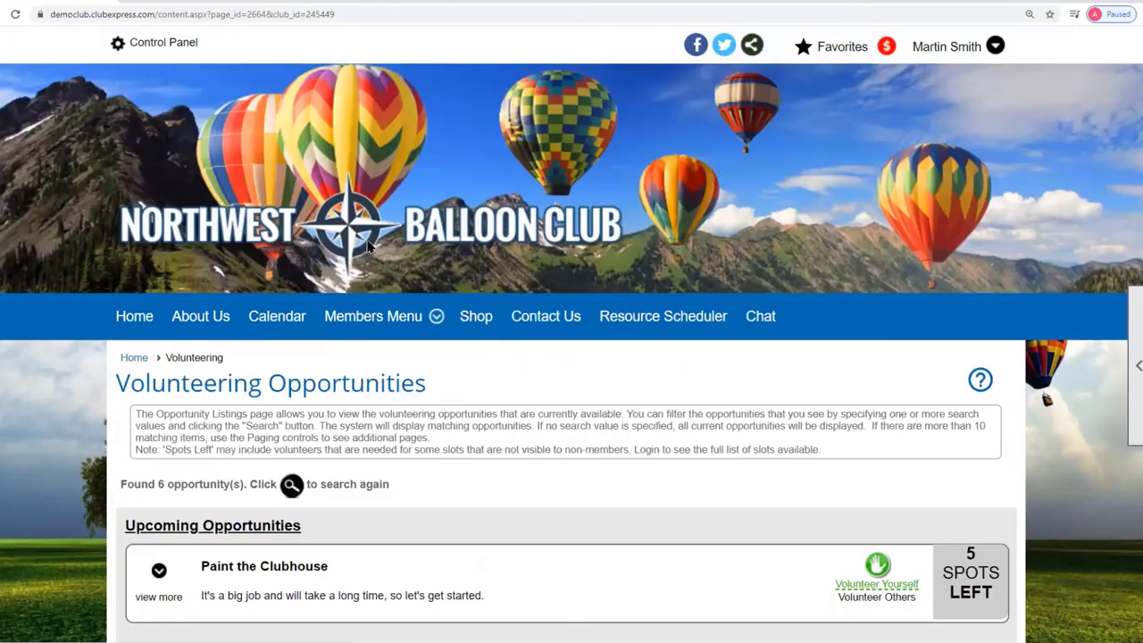
{"action": "scroll", "coordinate": [560, 391], "scroll_direction": "down", "scroll_amount": 4}
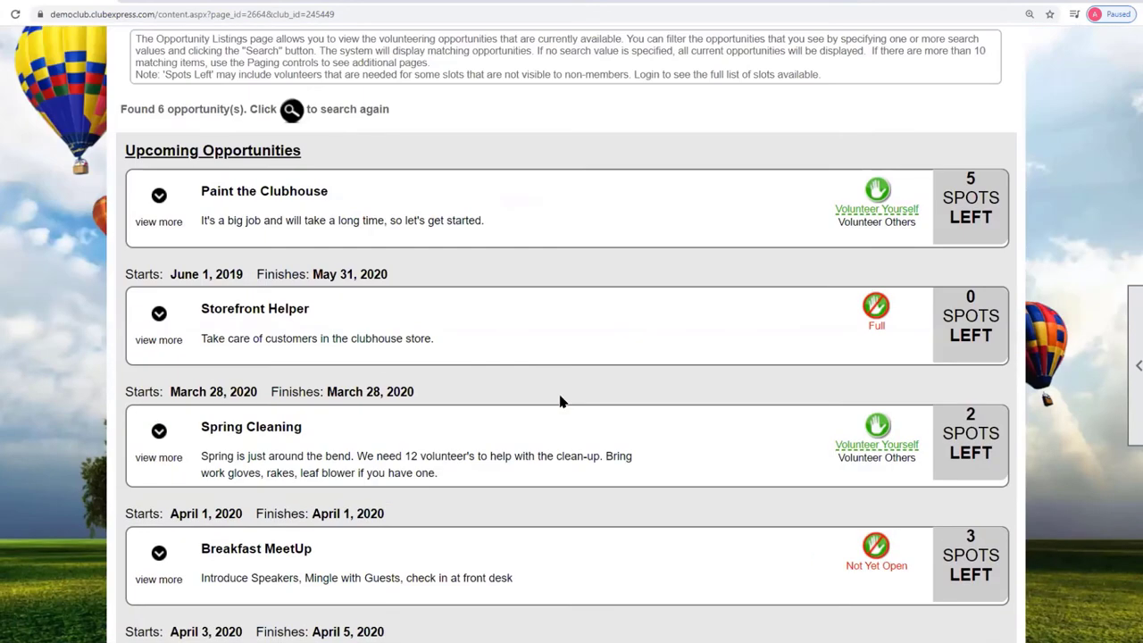
{"action": "scroll", "coordinate": [560, 401], "scroll_direction": "down", "scroll_amount": 4}
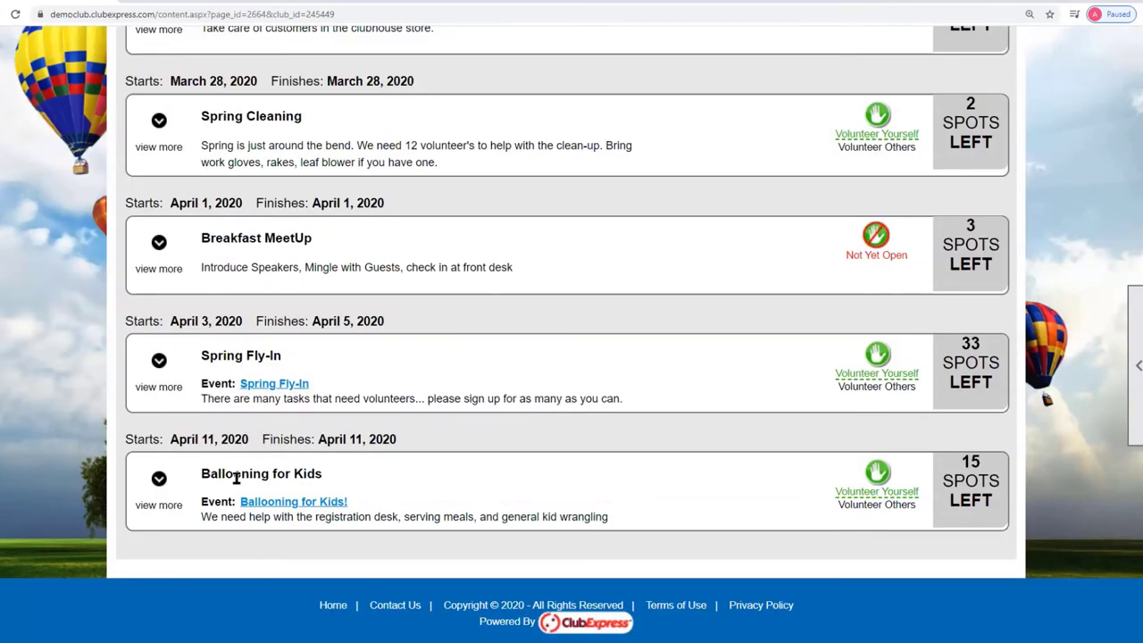
{"action": "left_click", "coordinate": [883, 473]}
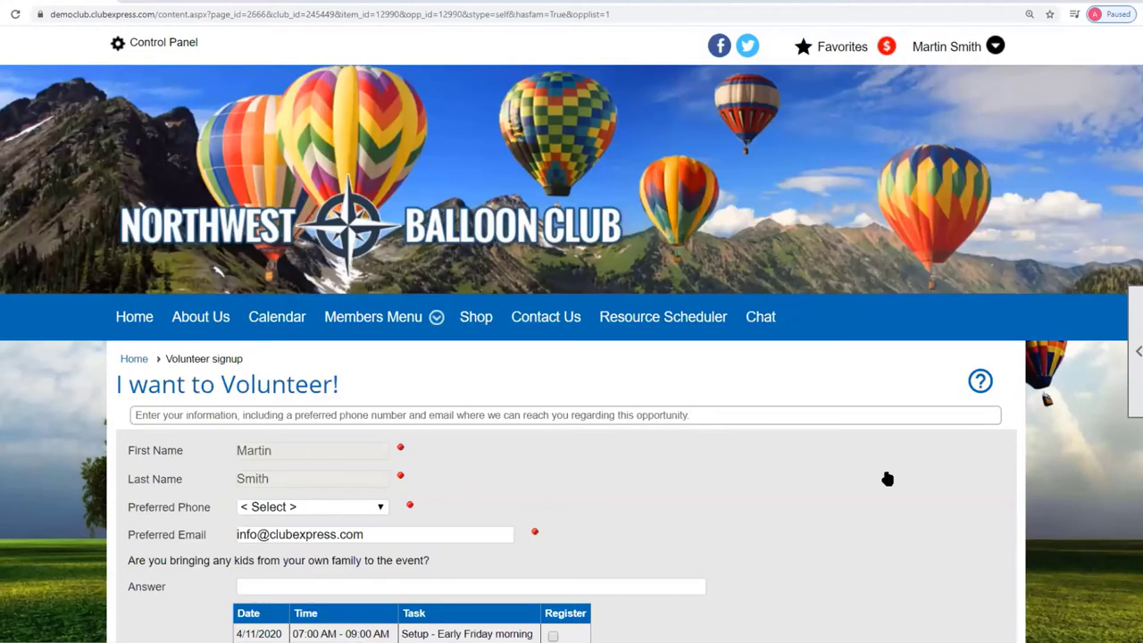
Choose the main phone and answer the kids question 'Yes an 11 year old and an infan'.
{"action": "scroll", "coordinate": [856, 474], "scroll_direction": "down", "scroll_amount": 3}
{"action": "left_click", "coordinate": [377, 278]}
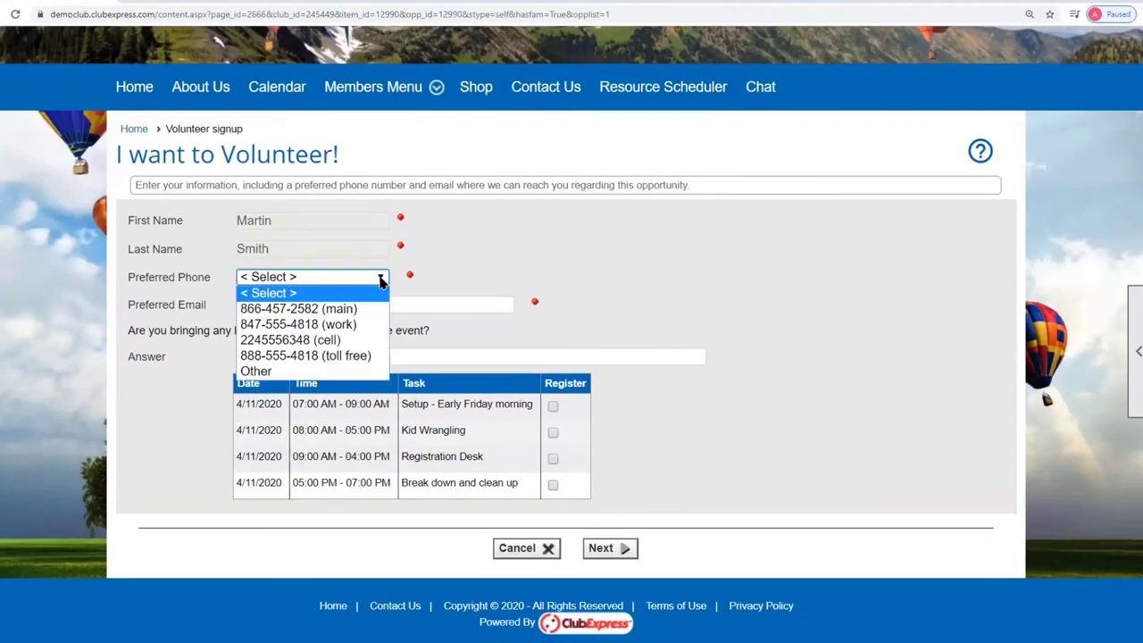
{"action": "left_click", "coordinate": [345, 309]}
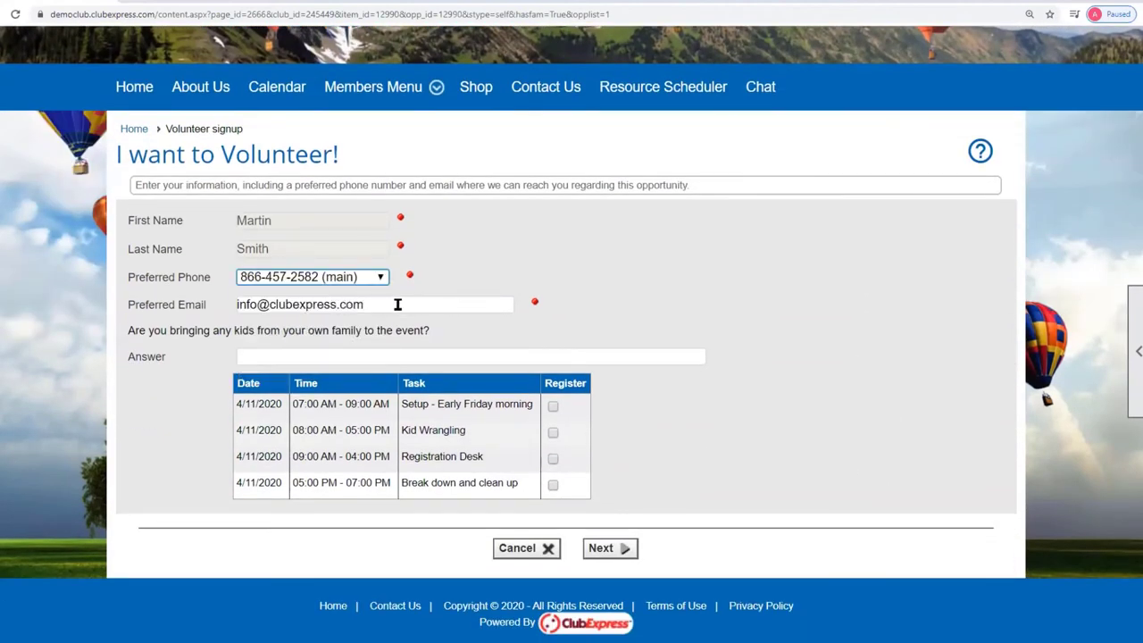
{"action": "left_click_drag", "start_coordinate": [392, 305], "coordinate": [161, 322]}
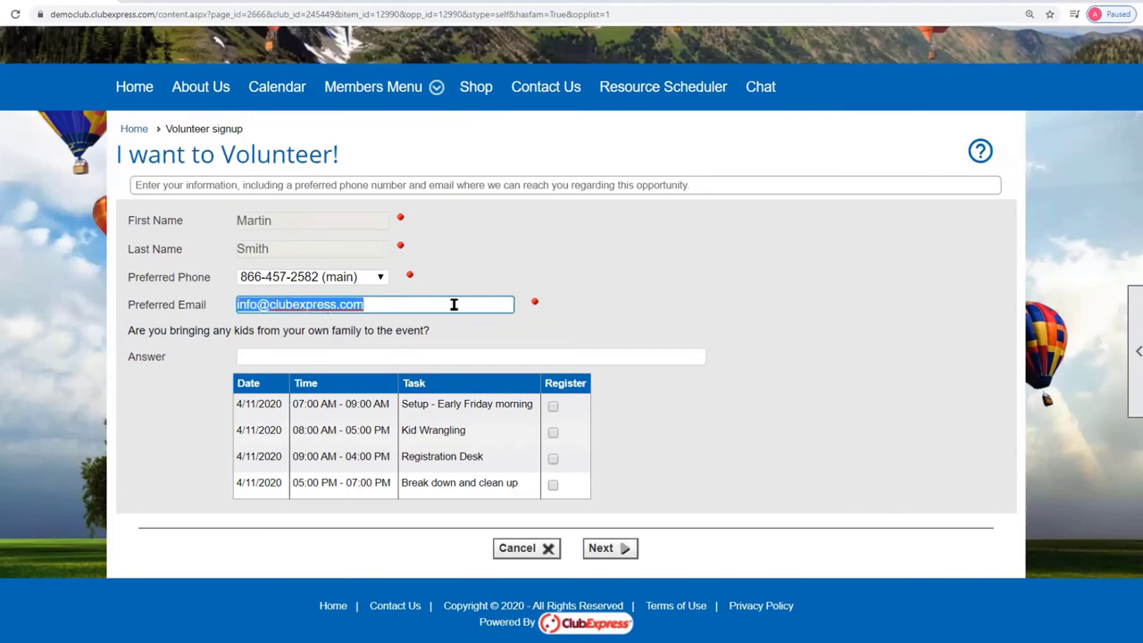
{"action": "left_click", "coordinate": [285, 356]}
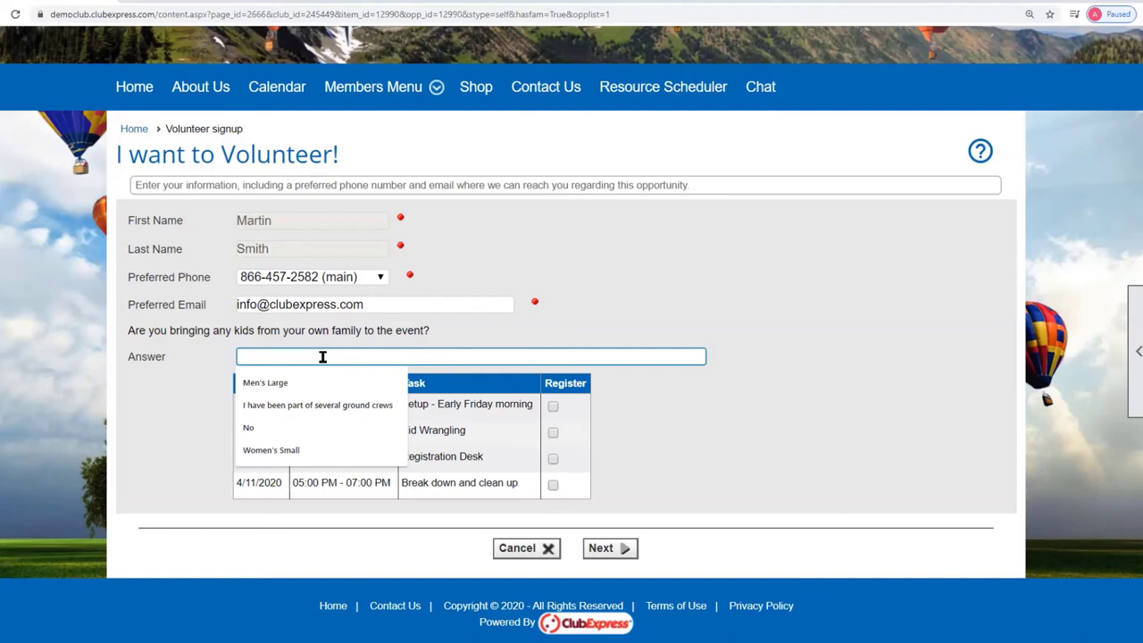
{"action": "type", "text": "Yes an"}
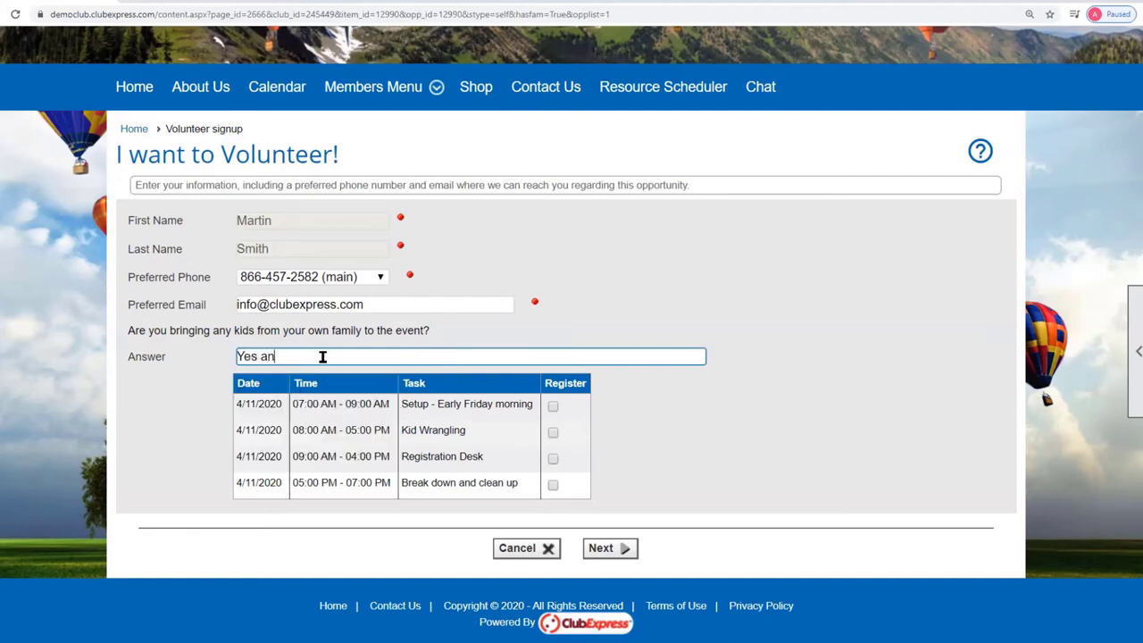
{"action": "type", "text": " 11 year old and an infant"}
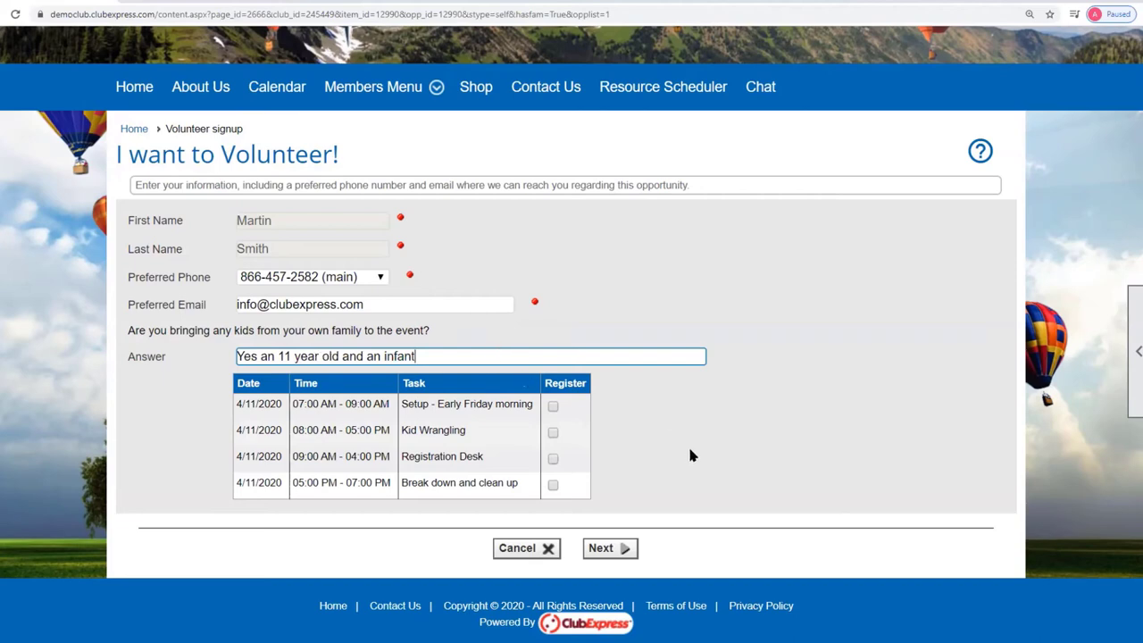
{"action": "left_click", "coordinate": [690, 457]}
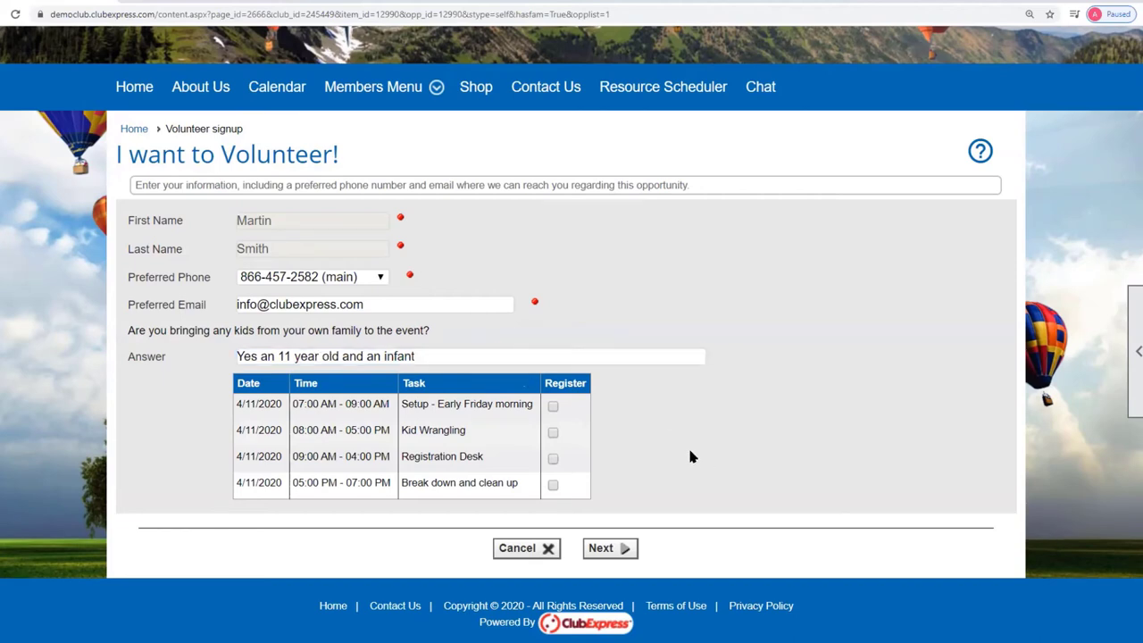
Register for the Setup - Early Friday morning slot and continue to the summary.
{"action": "left_click", "coordinate": [554, 407]}
{"action": "left_click", "coordinate": [614, 549]}
{"action": "scroll", "coordinate": [304, 357], "scroll_direction": "down", "scroll_amount": 2}
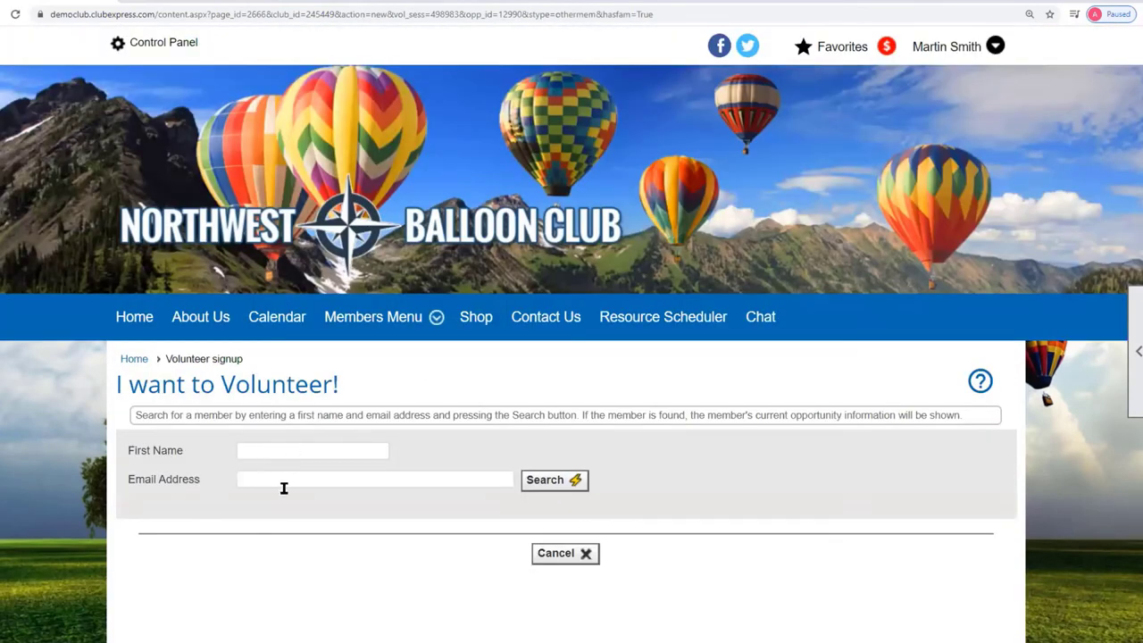
Cancel and abandon the additional member's signup, dismissing the cancellation message.
{"action": "left_click", "coordinate": [558, 553]}
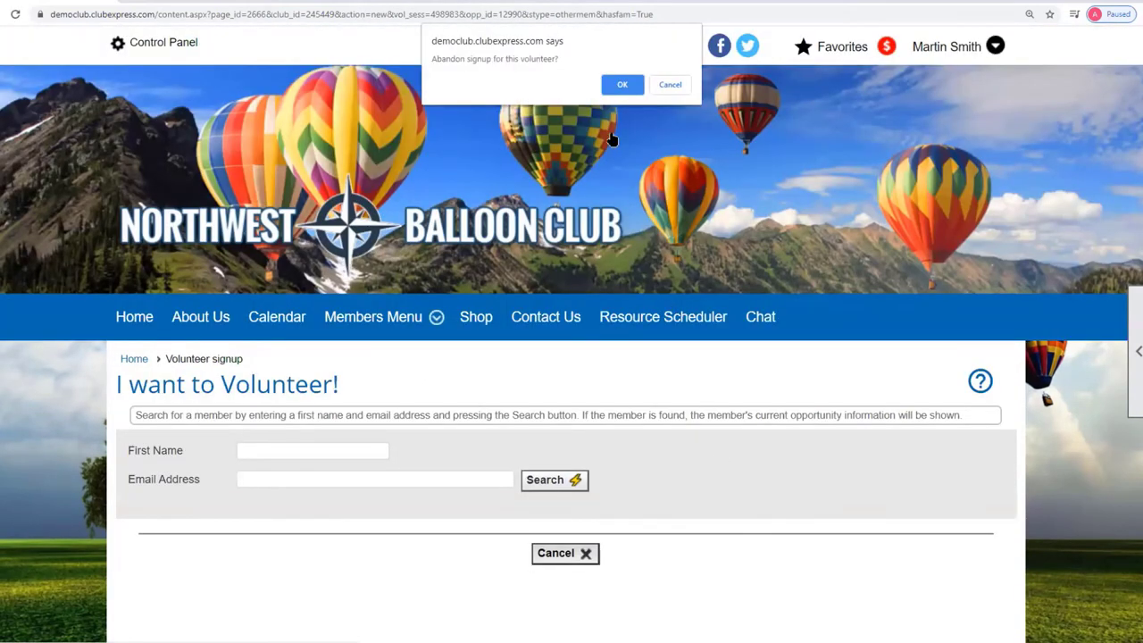
{"action": "left_click", "coordinate": [623, 85]}
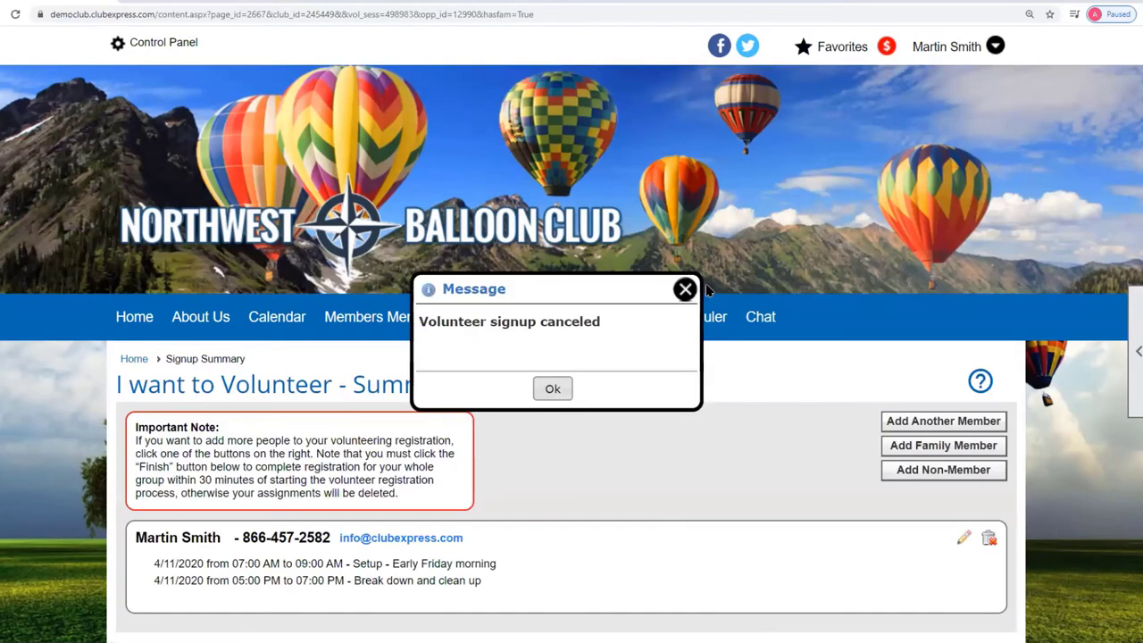
{"action": "left_click", "coordinate": [685, 289]}
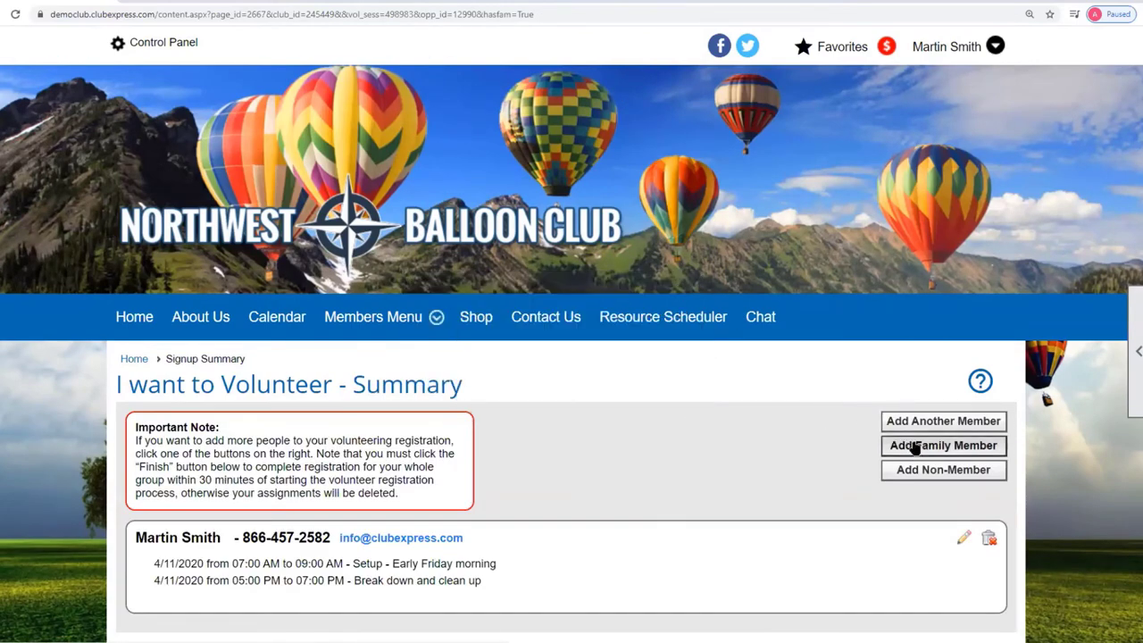
Add the first family member with main phone, saved kids answer, and the Kid Wrangling slot.
{"action": "left_click", "coordinate": [915, 449]}
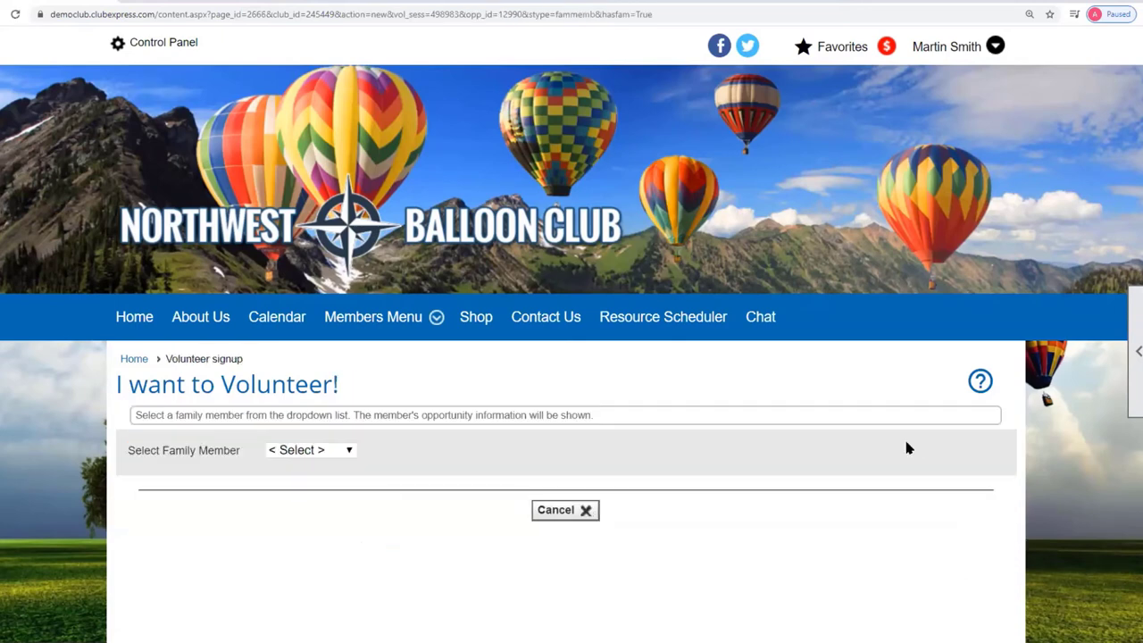
{"action": "left_click", "coordinate": [350, 453]}
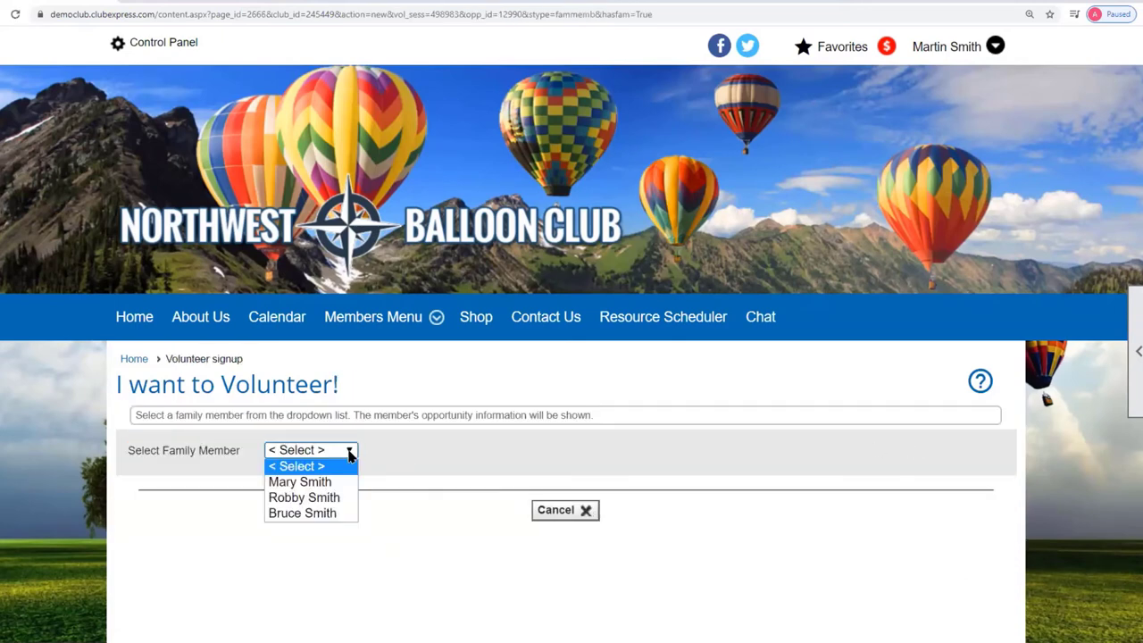
{"action": "left_click", "coordinate": [308, 483]}
{"action": "scroll", "coordinate": [681, 487], "scroll_direction": "down", "scroll_amount": 2}
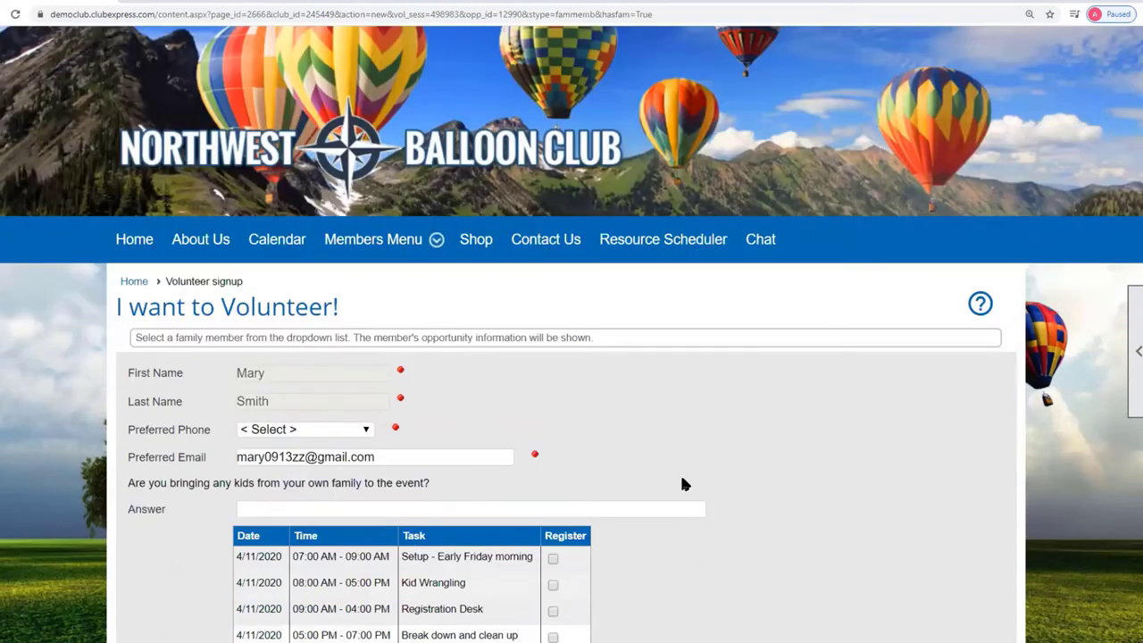
{"action": "left_click", "coordinate": [366, 322]}
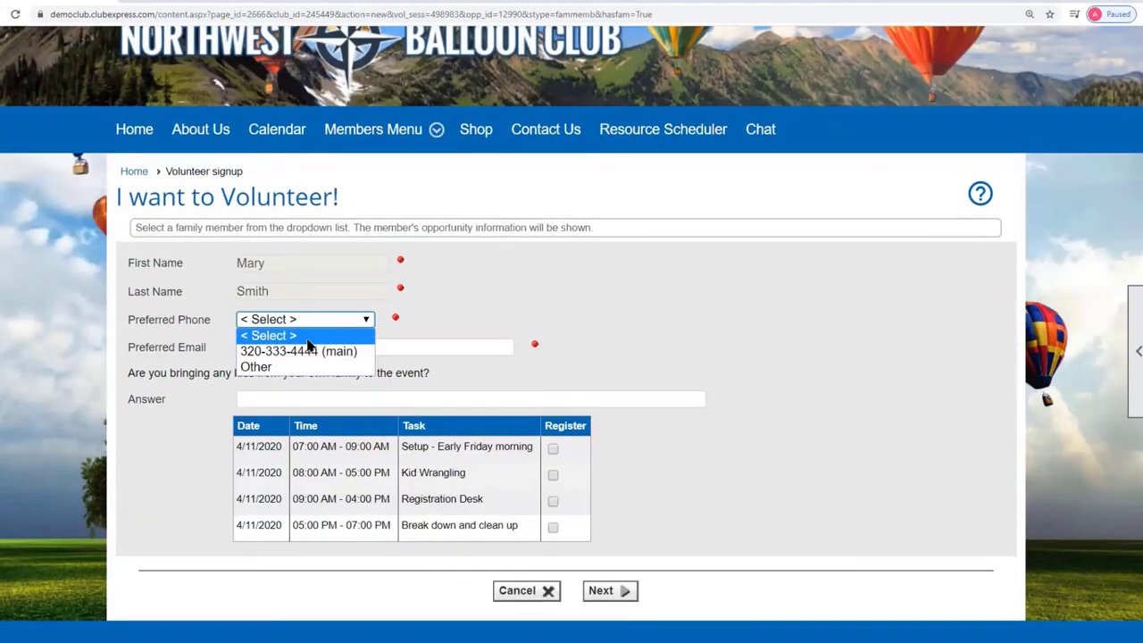
{"action": "left_click", "coordinate": [308, 349]}
{"action": "left_click", "coordinate": [357, 400]}
{"action": "left_click", "coordinate": [300, 516]}
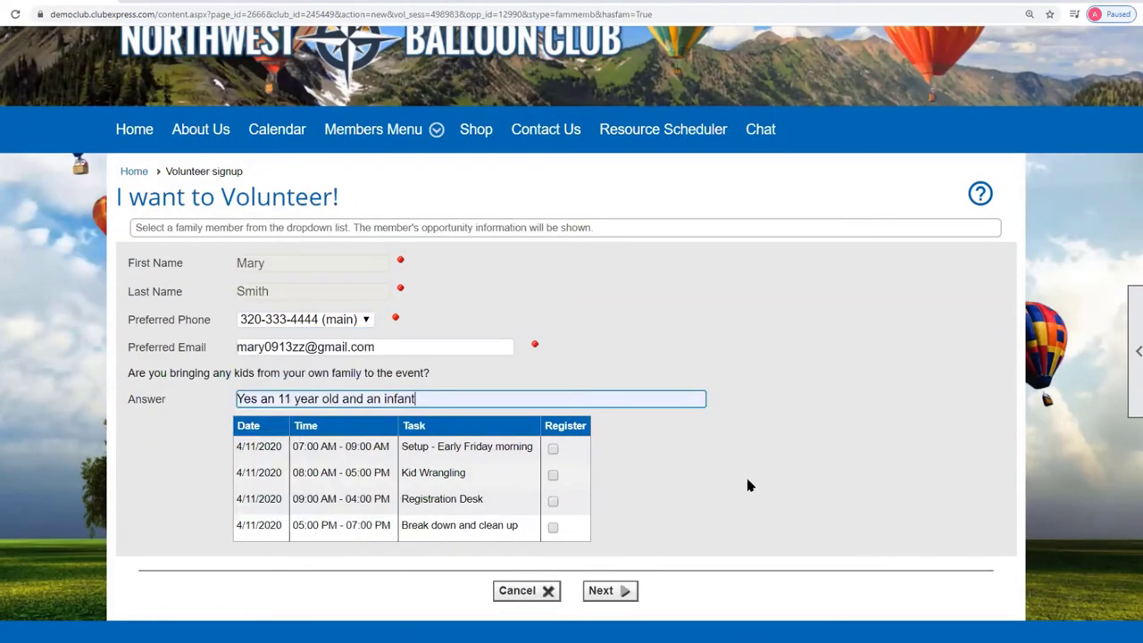
{"action": "left_click", "coordinate": [554, 476]}
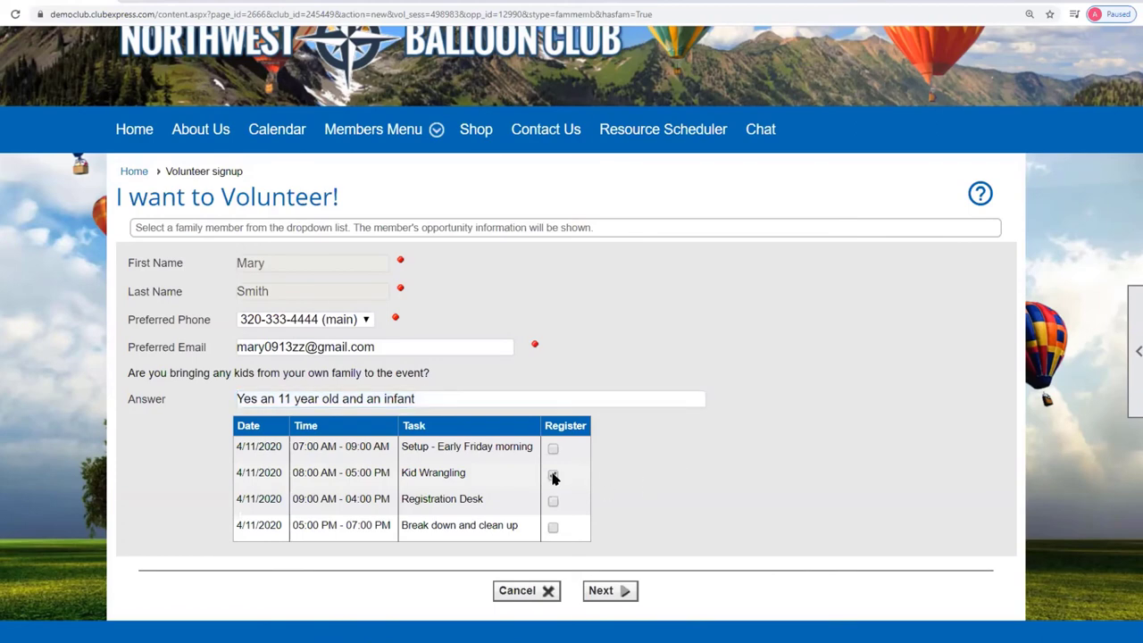
{"action": "left_click", "coordinate": [616, 591]}
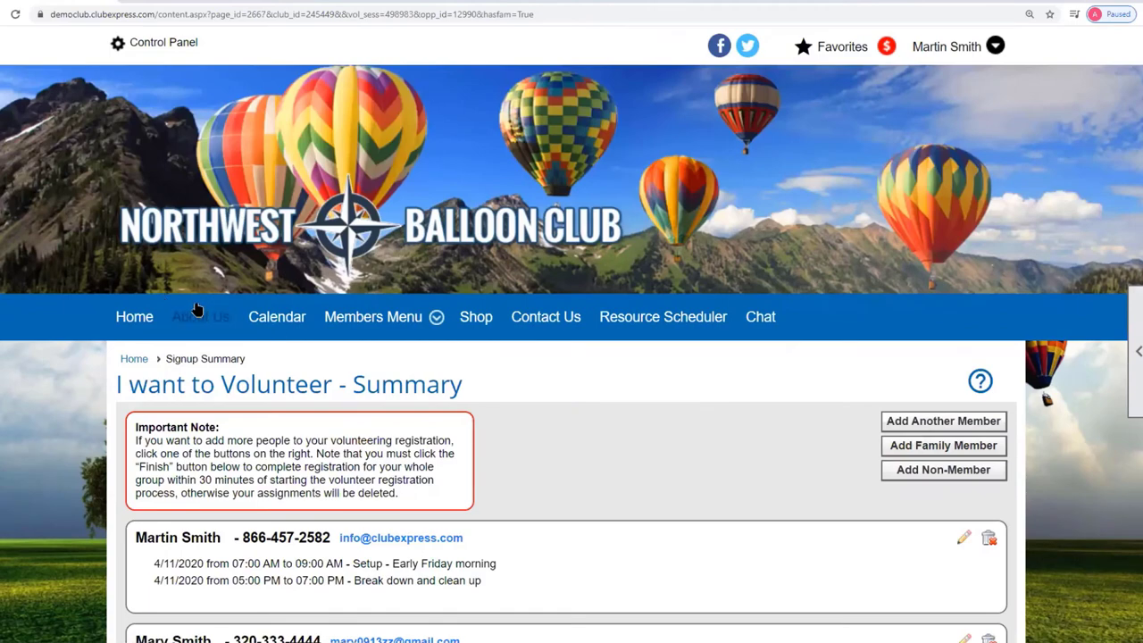
Finish the group signup, acknowledge Signup Session Saved, and reopen Volunteer Yourself for Ballooning for Kids.
{"action": "scroll", "coordinate": [734, 437], "scroll_direction": "down", "scroll_amount": 3}
{"action": "left_click", "coordinate": [604, 549]}
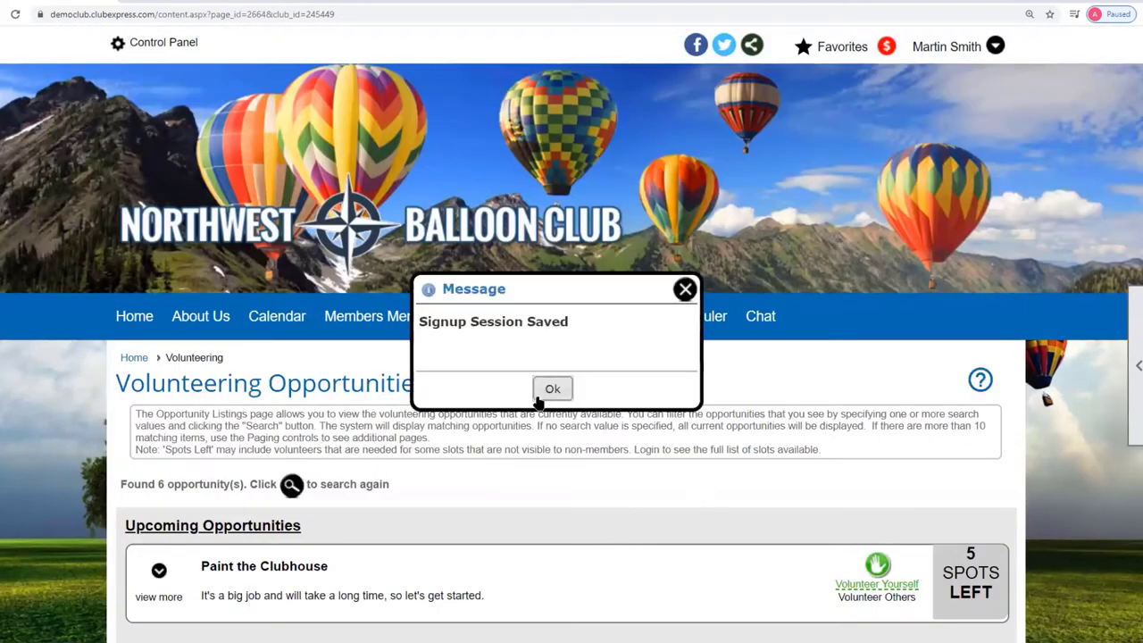
{"action": "left_click", "coordinate": [540, 398]}
{"action": "scroll", "coordinate": [735, 469], "scroll_direction": "down", "scroll_amount": 3}
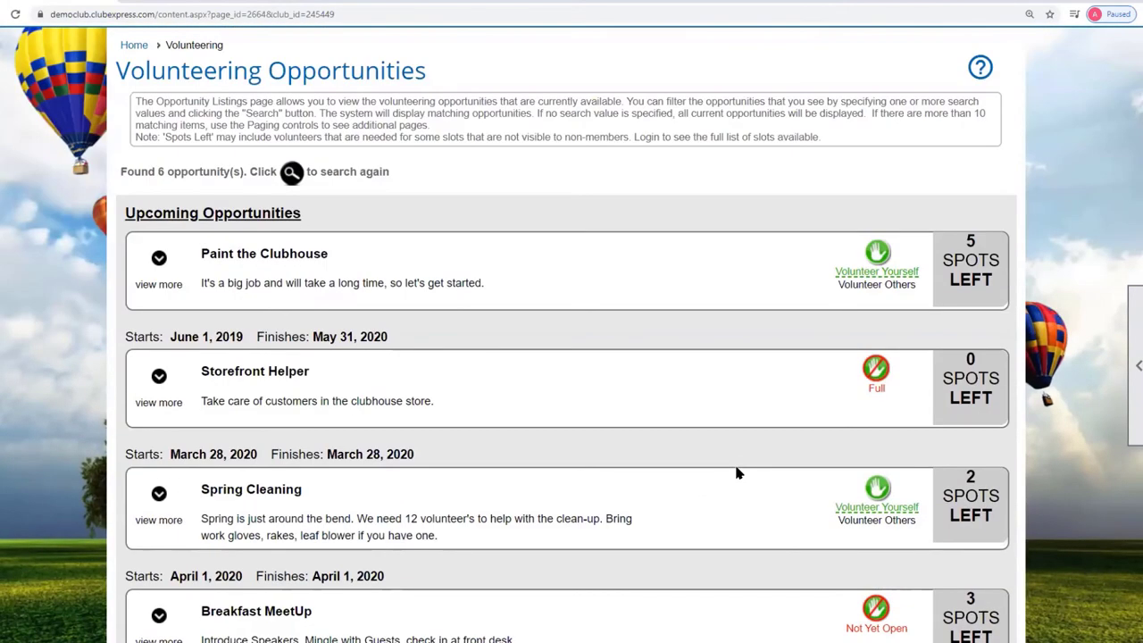
{"action": "scroll", "coordinate": [737, 473], "scroll_direction": "down", "scroll_amount": 4}
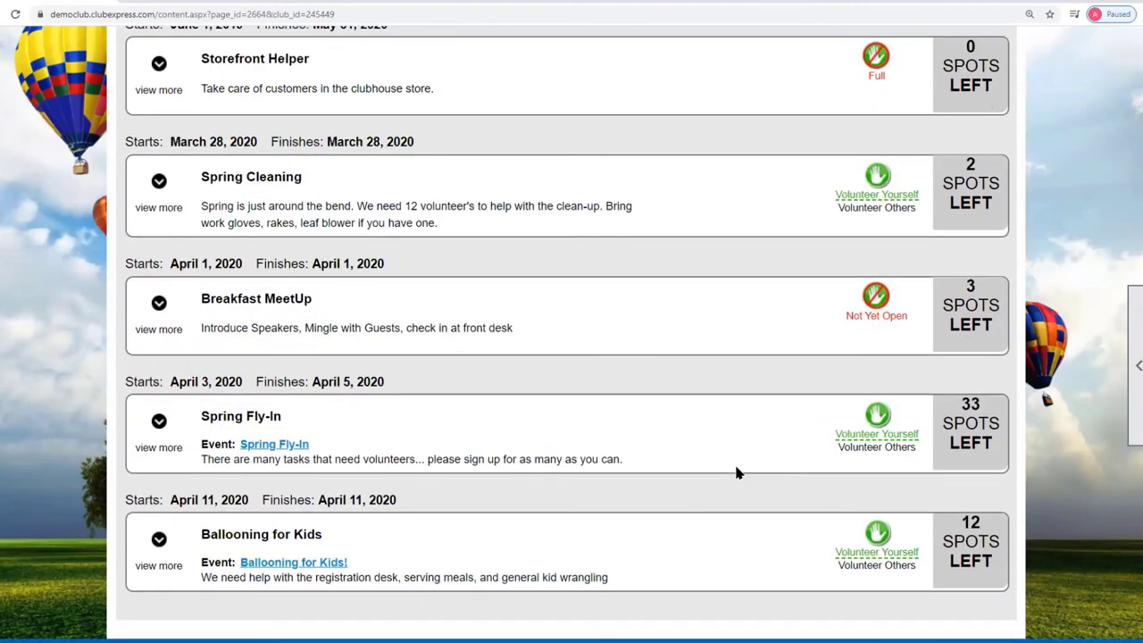
{"action": "left_click", "coordinate": [878, 536]}
Open your Member Profile from the account name dropdown.
{"action": "scroll", "coordinate": [1046, 480], "scroll_direction": "down", "scroll_amount": 3}
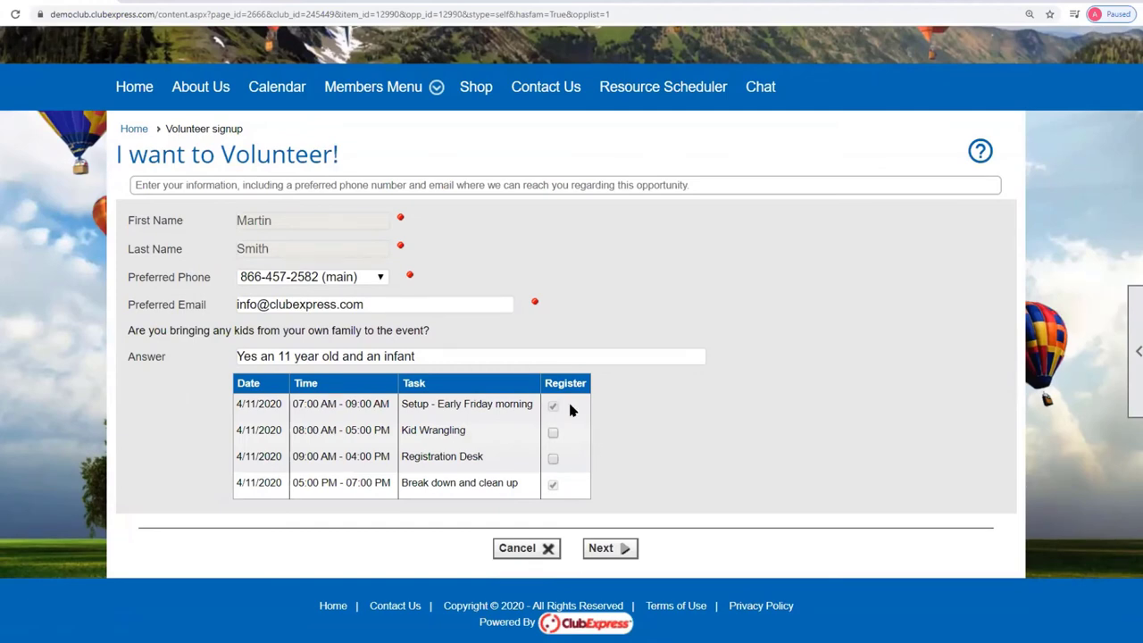
{"action": "scroll", "coordinate": [891, 466], "scroll_direction": "up", "scroll_amount": 3}
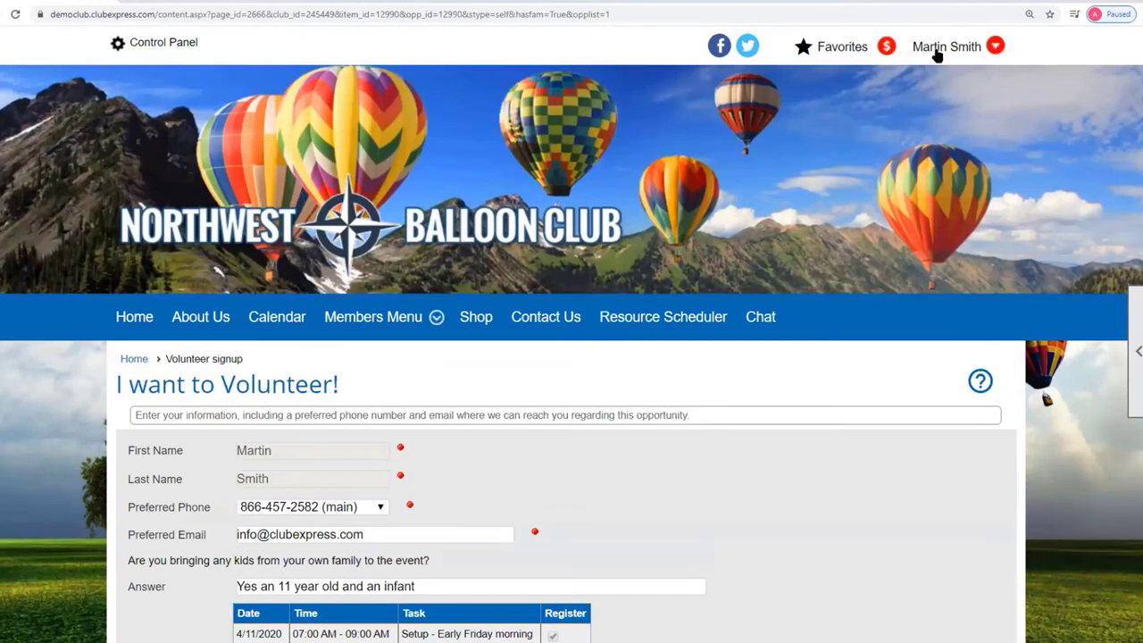
{"action": "left_click", "coordinate": [938, 54]}
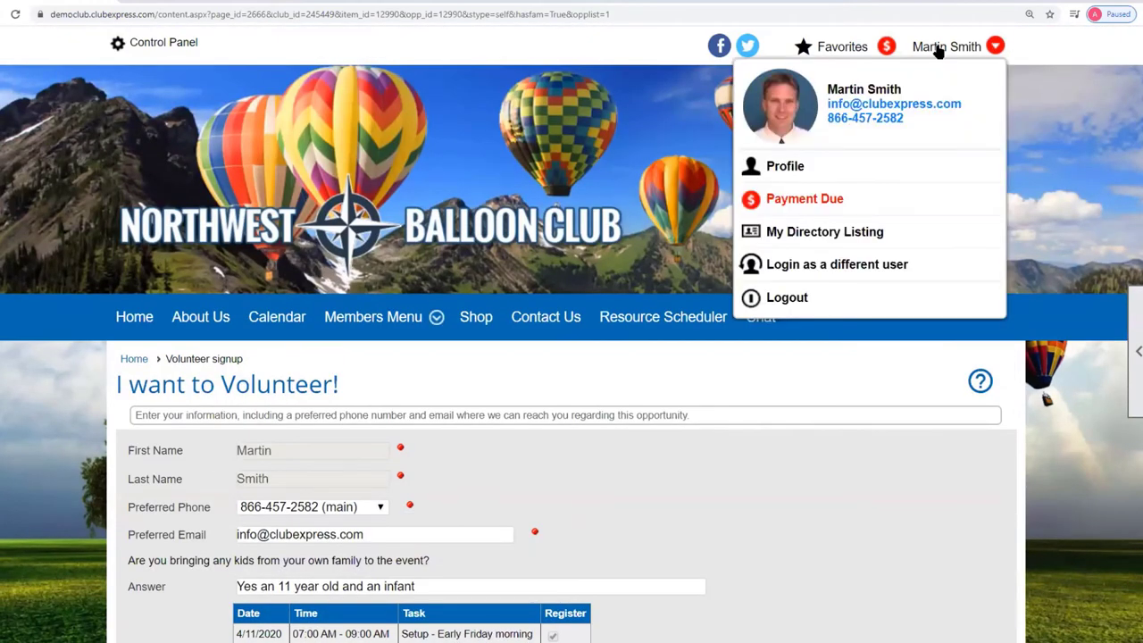
{"action": "left_click", "coordinate": [784, 166]}
Open Volunteering history and expand Ballooning for Kids to see the Break down, Kid Wrangling and Setup signups.
{"action": "scroll", "coordinate": [469, 362], "scroll_direction": "down", "scroll_amount": 5}
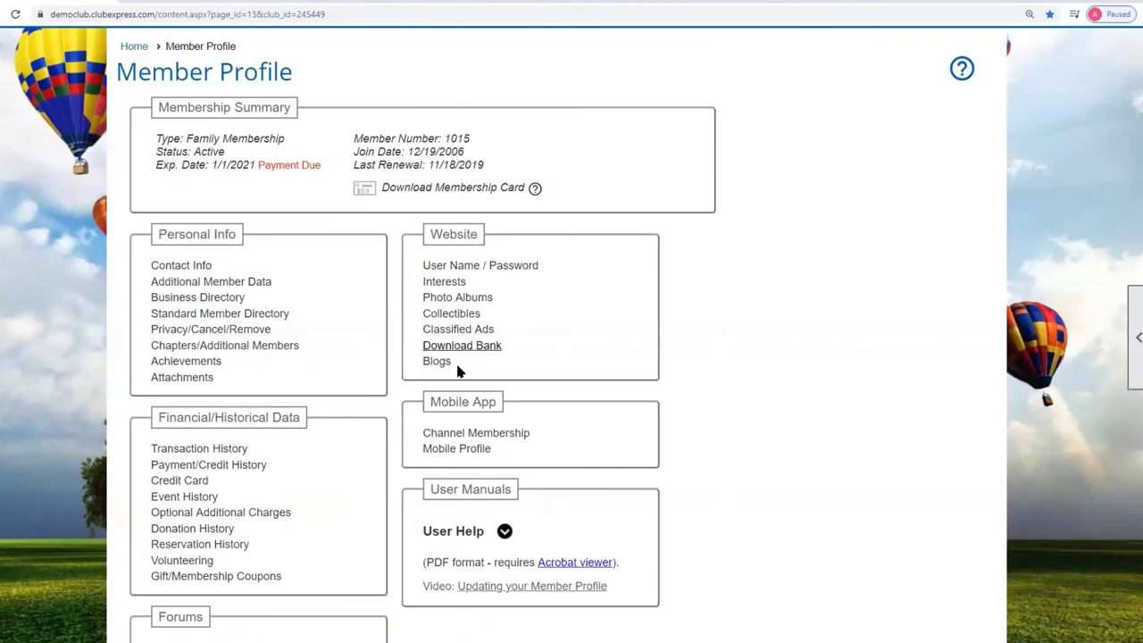
{"action": "left_click", "coordinate": [196, 434]}
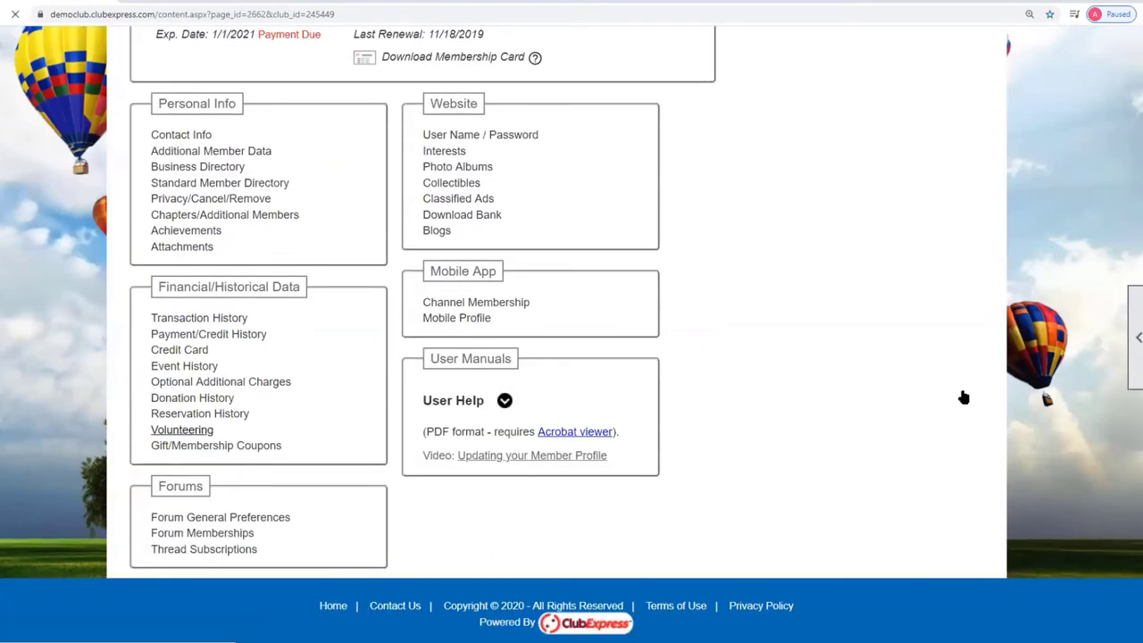
{"action": "scroll", "coordinate": [964, 396], "scroll_direction": "down", "scroll_amount": 2}
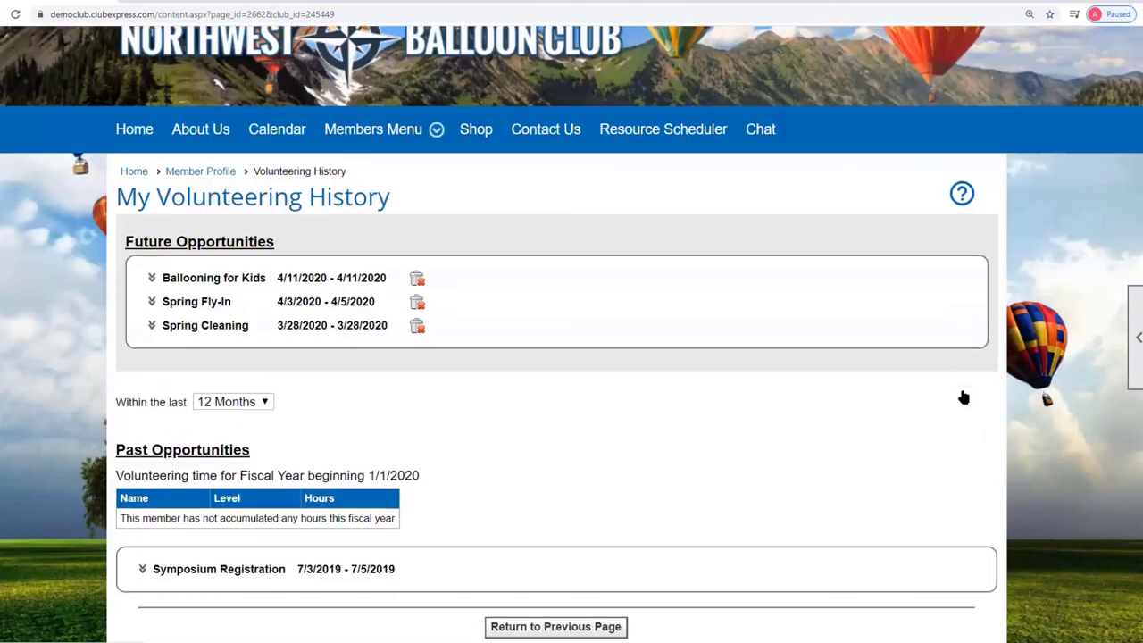
{"action": "left_click", "coordinate": [151, 278]}
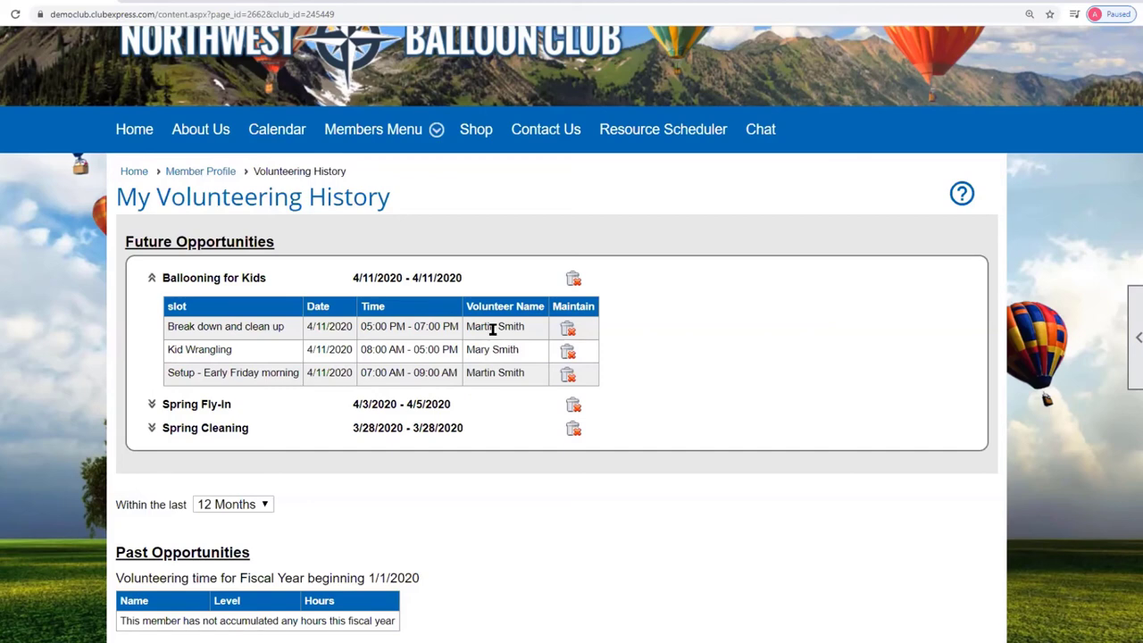
{"action": "scroll", "coordinate": [785, 303], "scroll_direction": "up", "scroll_amount": 2}
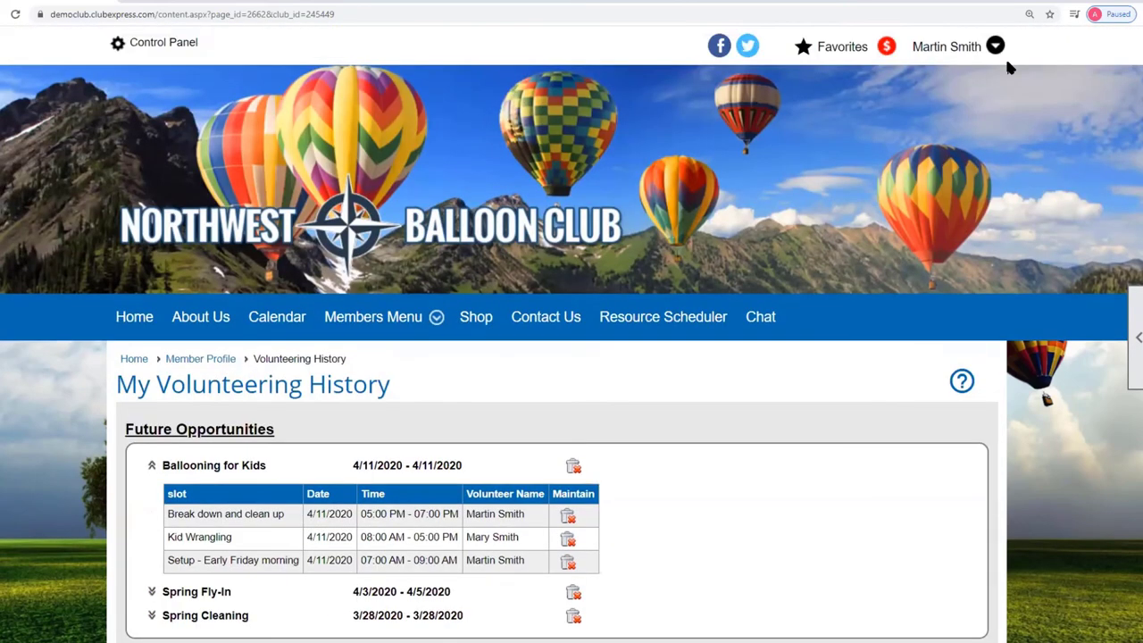
Log in as a different member and close the pending payment prompt without paying.
{"action": "left_click", "coordinate": [950, 56]}
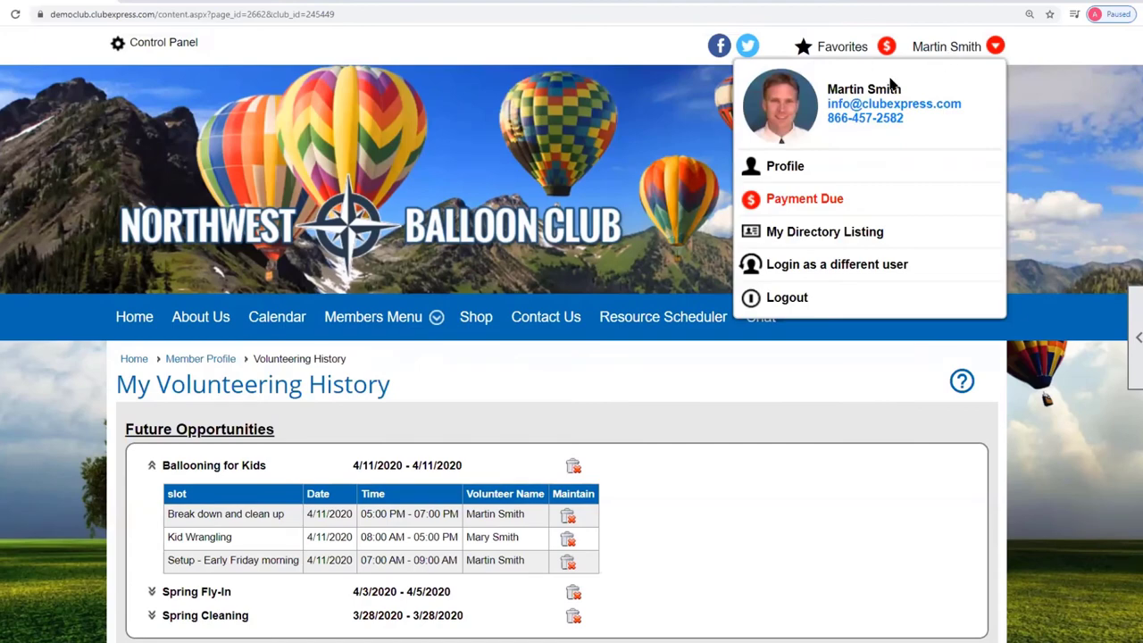
{"action": "left_click", "coordinate": [795, 265]}
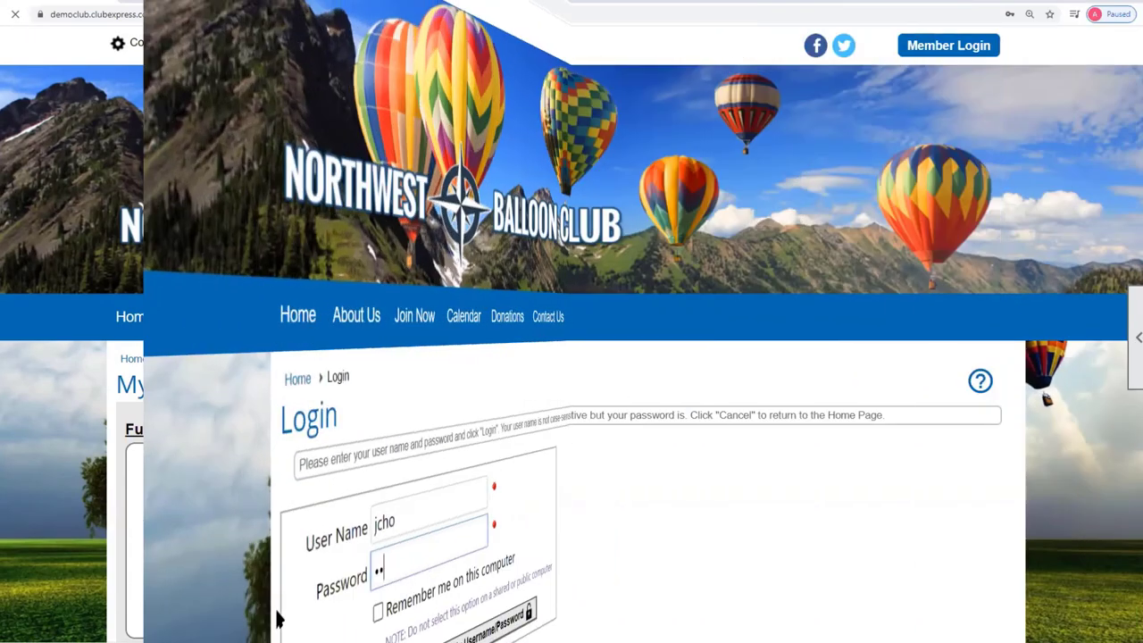
{"action": "type", "text": "••••"}
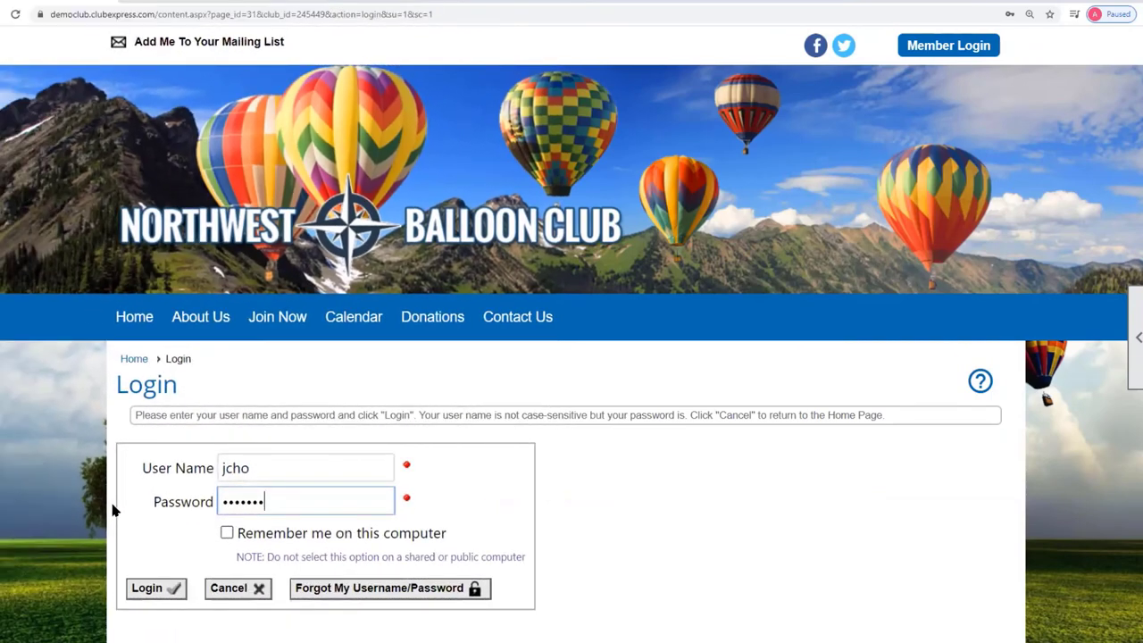
{"action": "key", "text": "Return"}
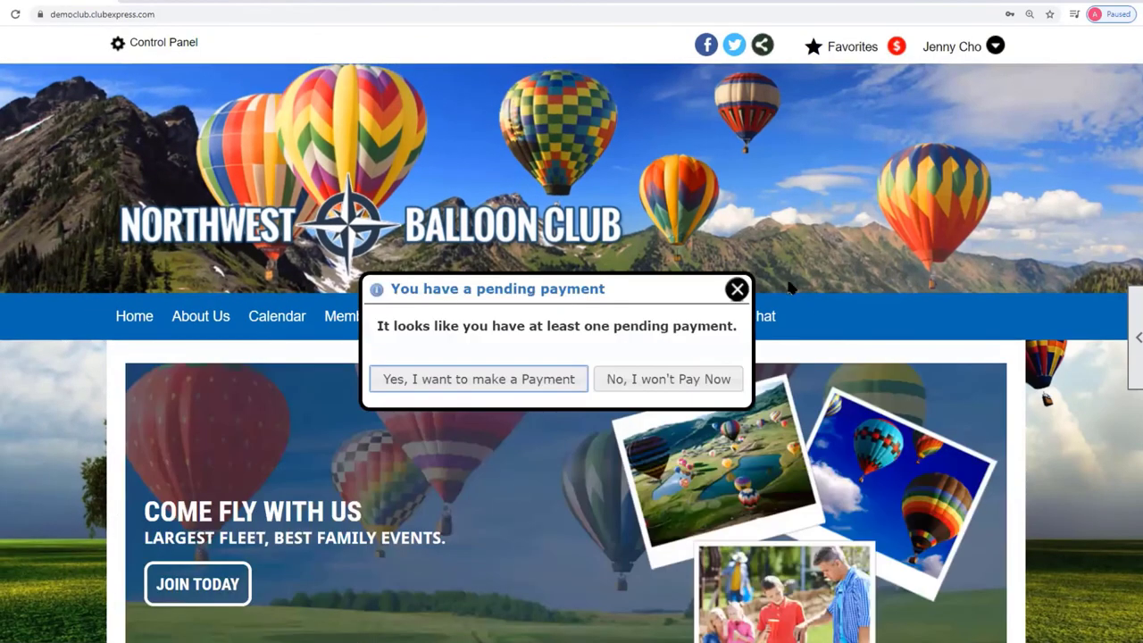
{"action": "left_click", "coordinate": [738, 288]}
Open the Ballooning for Kids volunteer signup from the Volunteering page.
{"action": "mouse_move", "coordinate": [424, 318]}
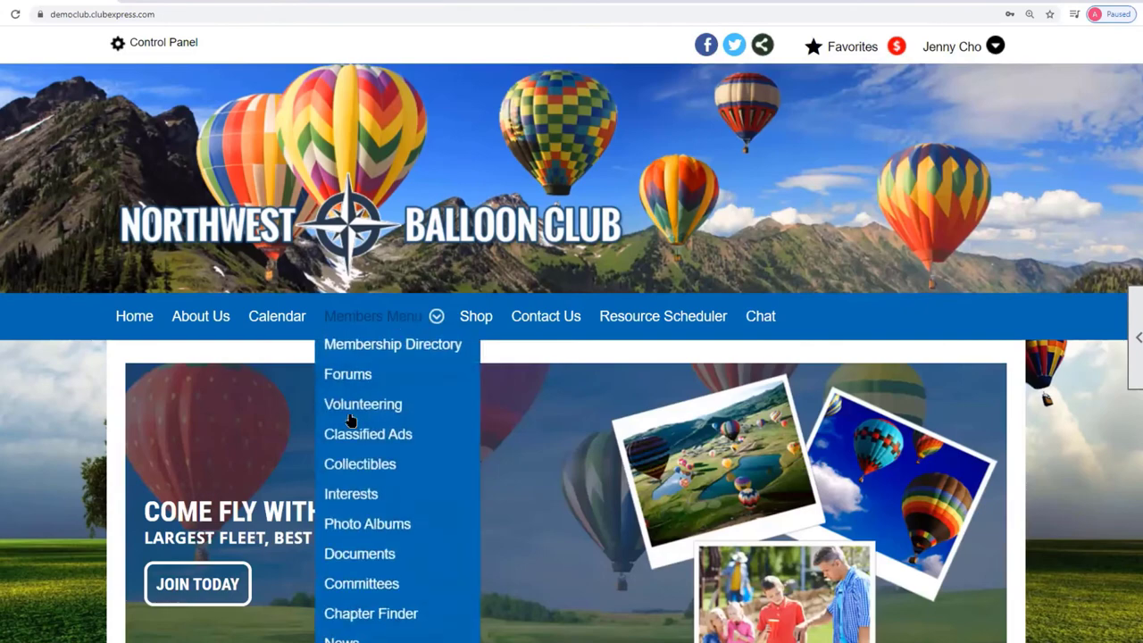
{"action": "left_click", "coordinate": [422, 404]}
{"action": "scroll", "coordinate": [786, 406], "scroll_direction": "down", "scroll_amount": 8}
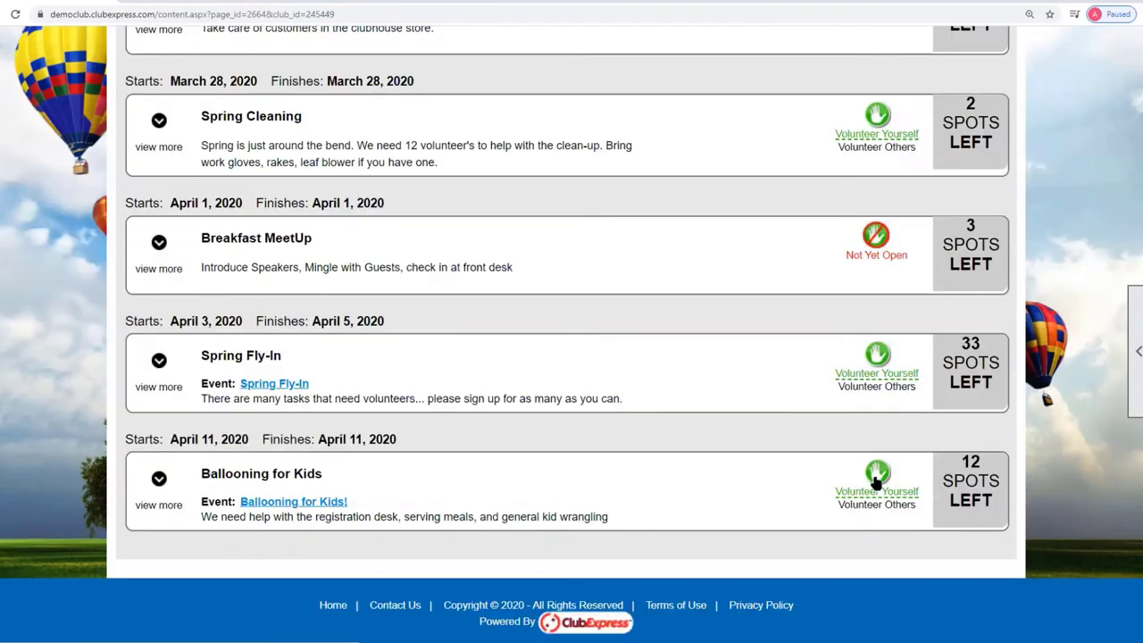
{"action": "left_click", "coordinate": [875, 475]}
Choose the main phone, answer 'No' to the kids question, register for Kid Wrangling, and continue.
{"action": "scroll", "coordinate": [750, 429], "scroll_direction": "down", "scroll_amount": 3}
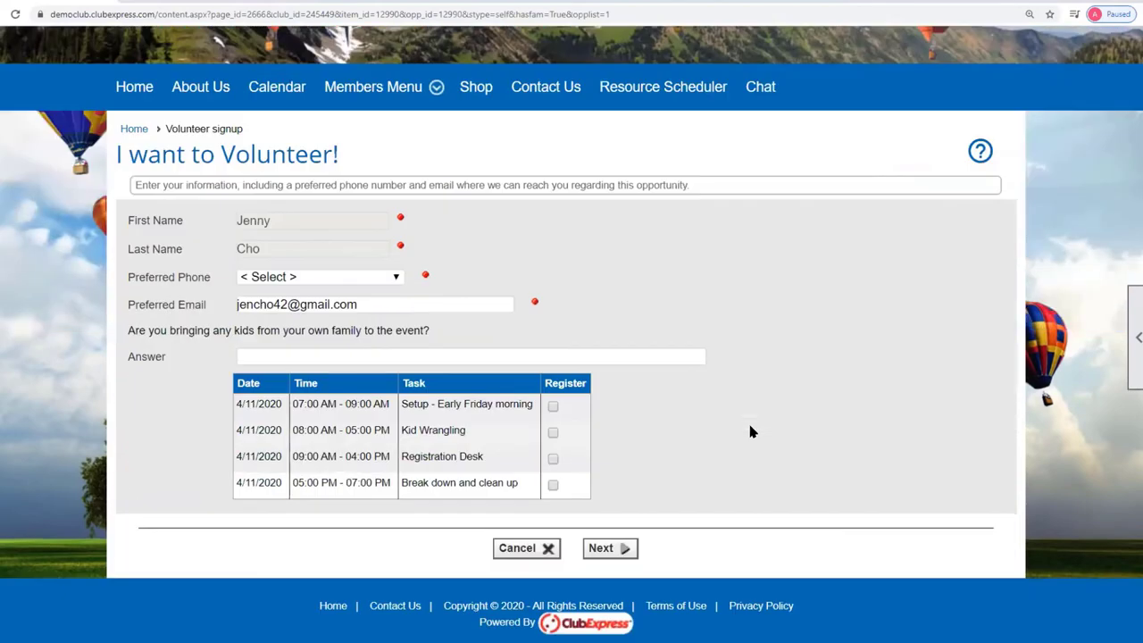
{"action": "left_click", "coordinate": [398, 281]}
{"action": "left_click", "coordinate": [304, 310]}
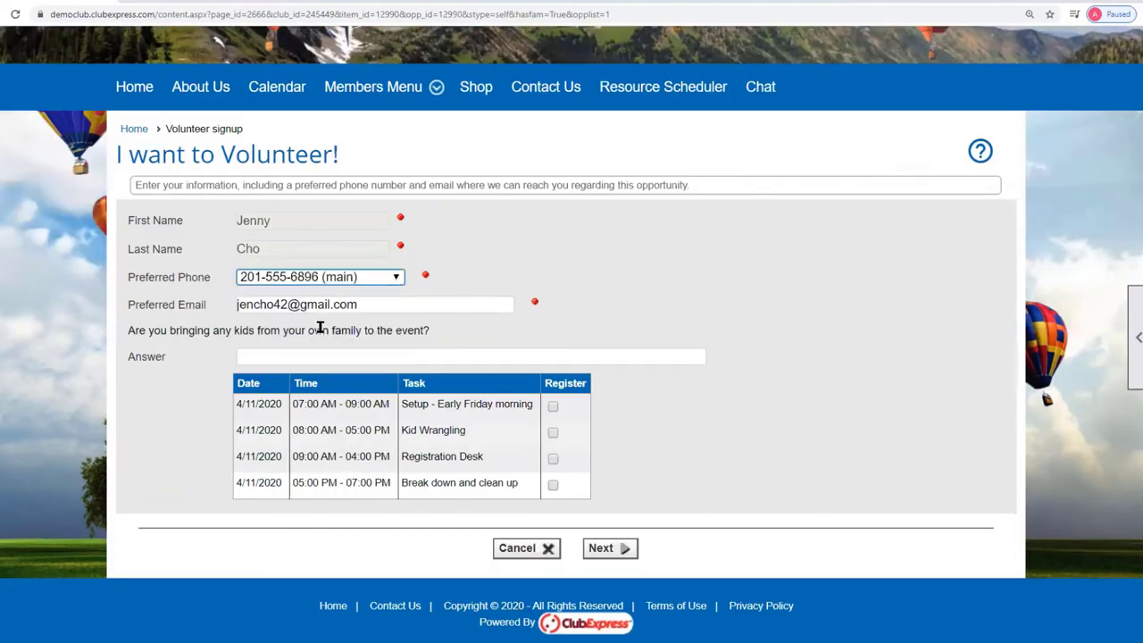
{"action": "left_click", "coordinate": [292, 355]}
{"action": "type", "text": "No"}
{"action": "left_click", "coordinate": [752, 447]}
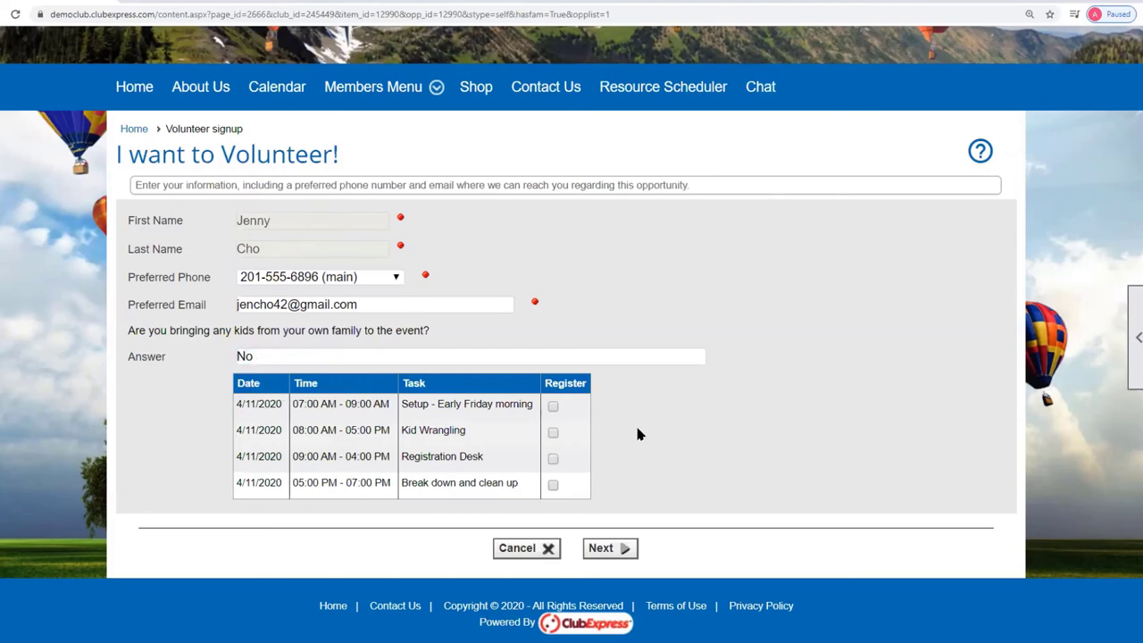
{"action": "left_click", "coordinate": [553, 433]}
{"action": "left_click", "coordinate": [604, 547]}
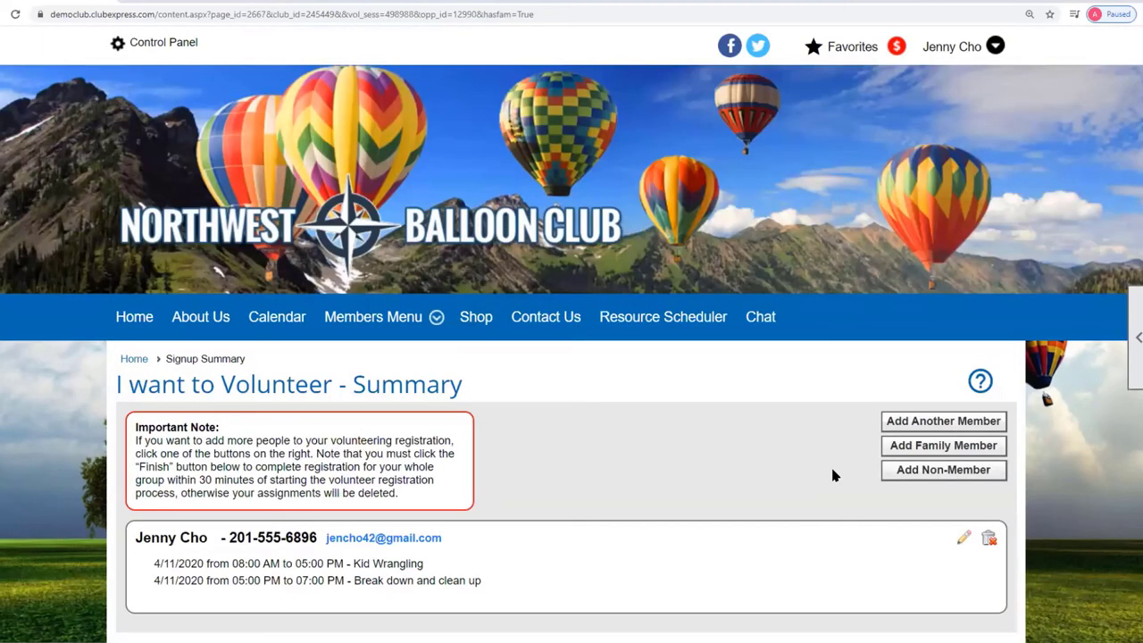
Add a family member and register them for Kid Wrangling and Break down and clean up.
{"action": "left_click", "coordinate": [943, 445]}
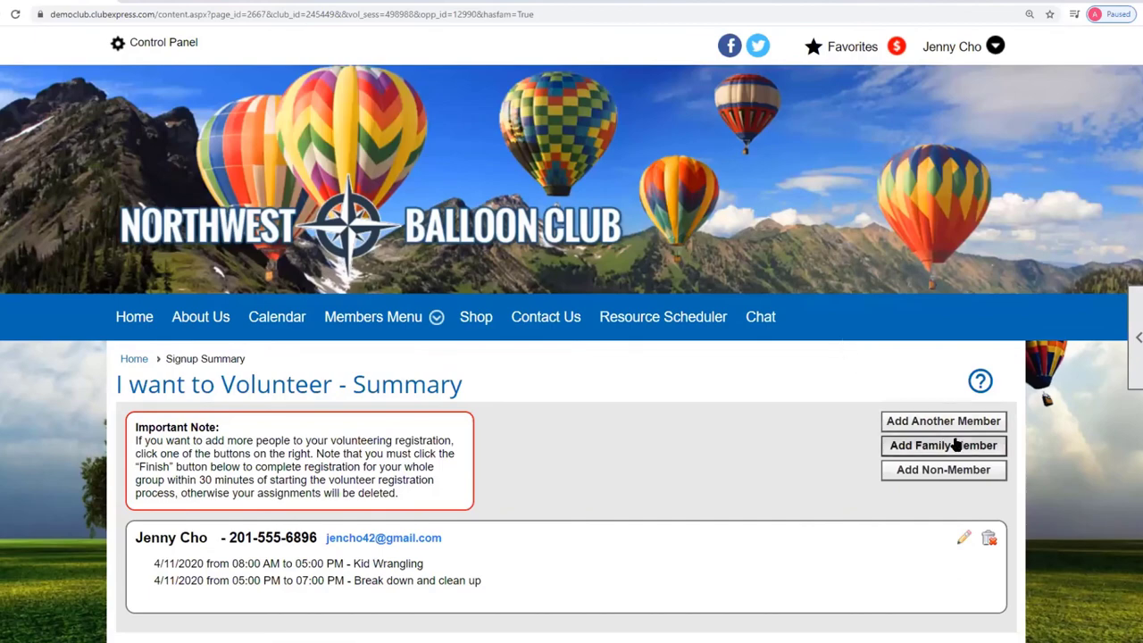
{"action": "scroll", "coordinate": [610, 418], "scroll_direction": "down", "scroll_amount": 2}
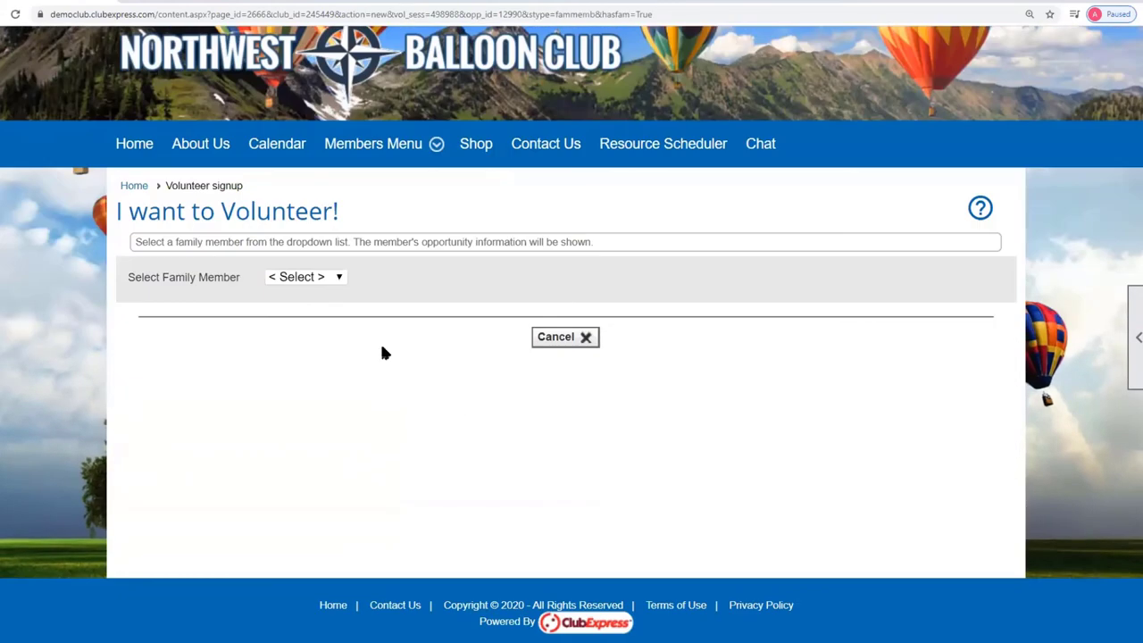
{"action": "left_click", "coordinate": [336, 276]}
{"action": "left_click", "coordinate": [323, 308]}
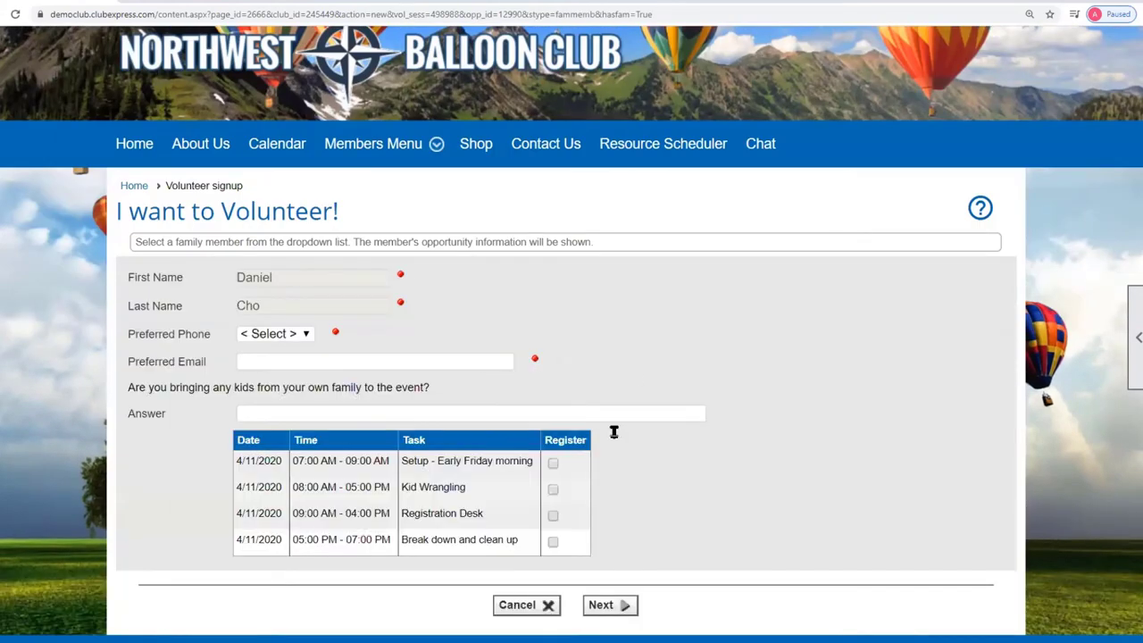
{"action": "left_click", "coordinate": [553, 489]}
{"action": "left_click", "coordinate": [550, 543]}
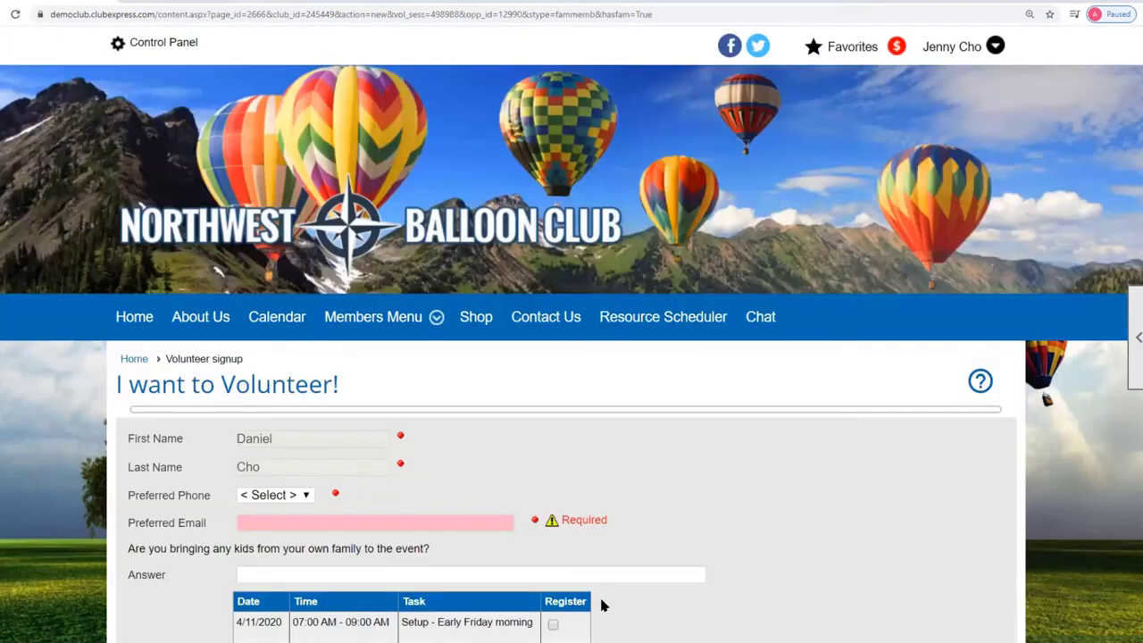
Fill the required e-mail from saved entries and answer 'No' to the kids question.
{"action": "left_click", "coordinate": [414, 531]}
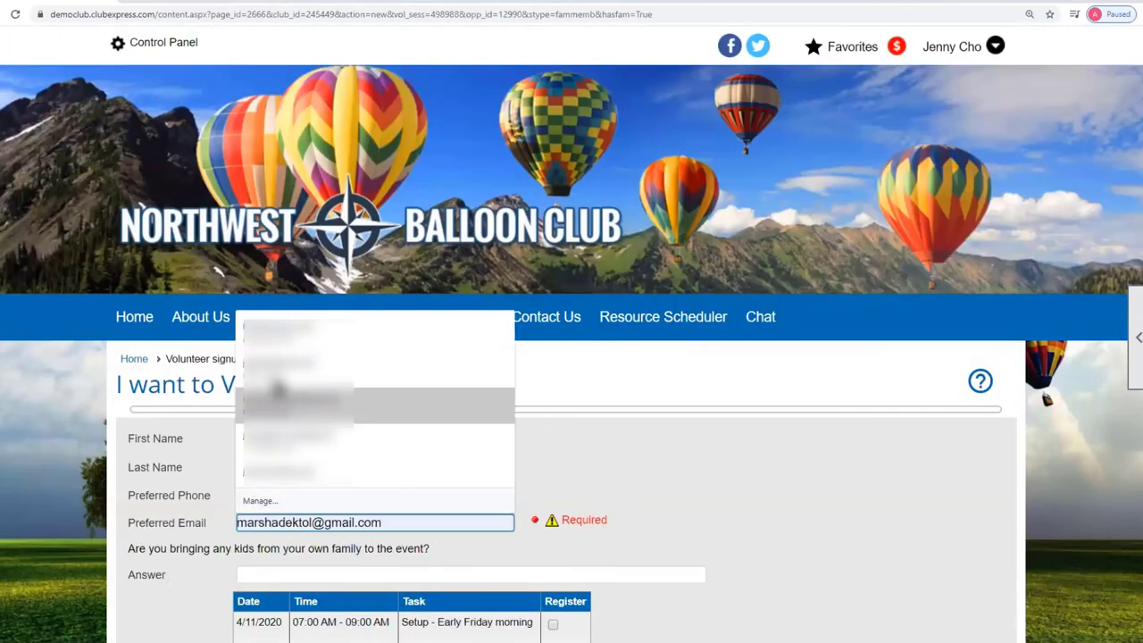
{"action": "left_click", "coordinate": [364, 440]}
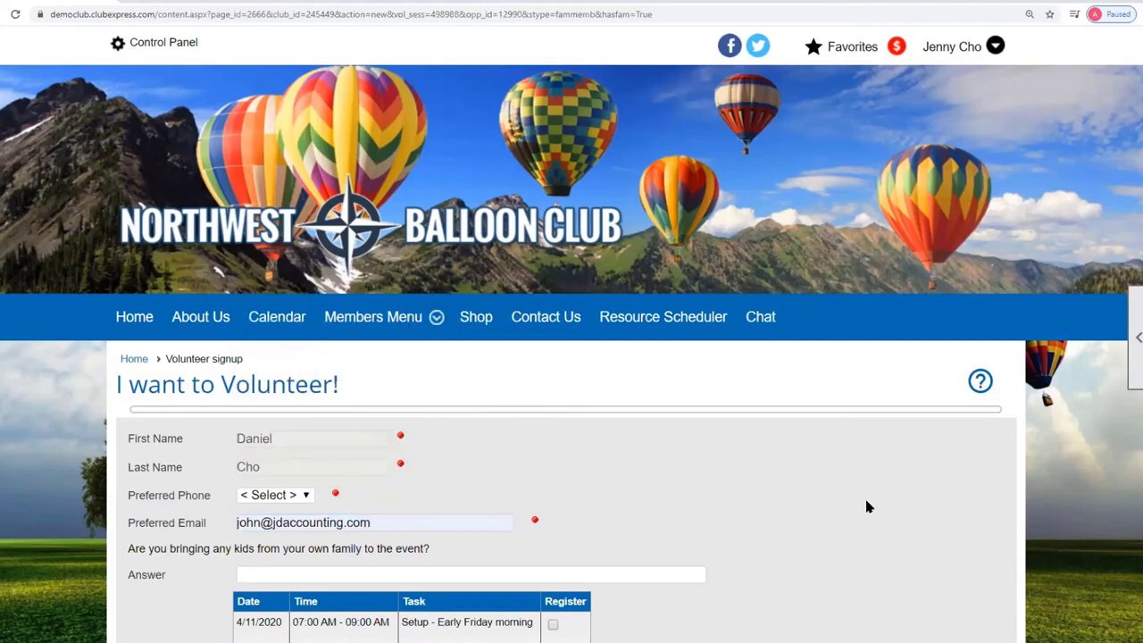
{"action": "scroll", "coordinate": [849, 491], "scroll_direction": "down", "scroll_amount": 3}
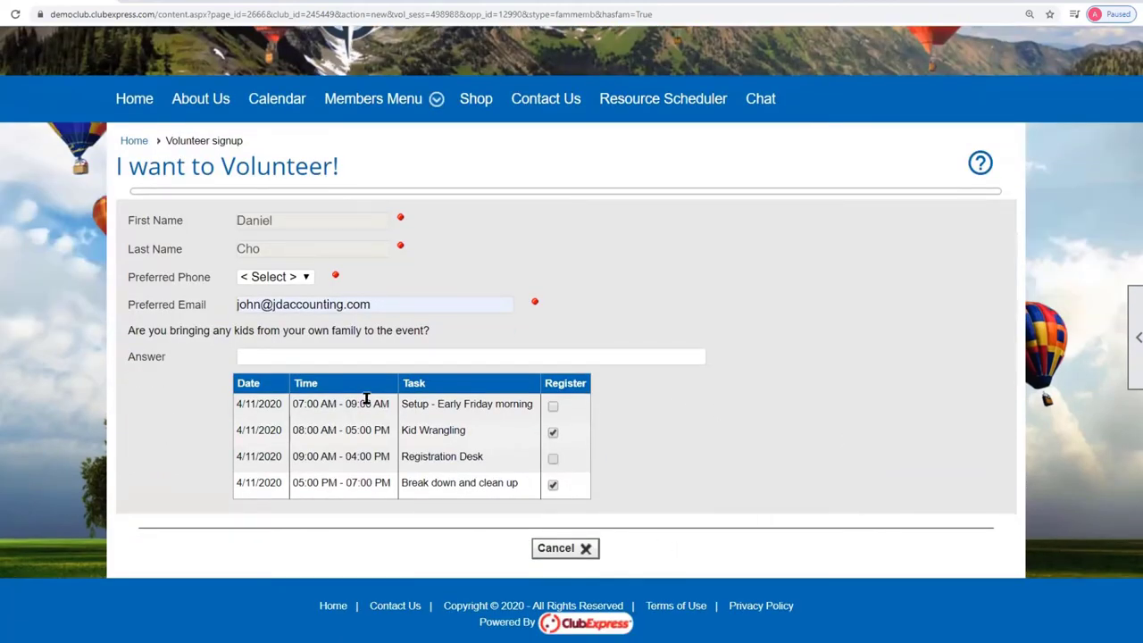
{"action": "left_click", "coordinate": [278, 356]}
{"action": "type", "text": "N"}
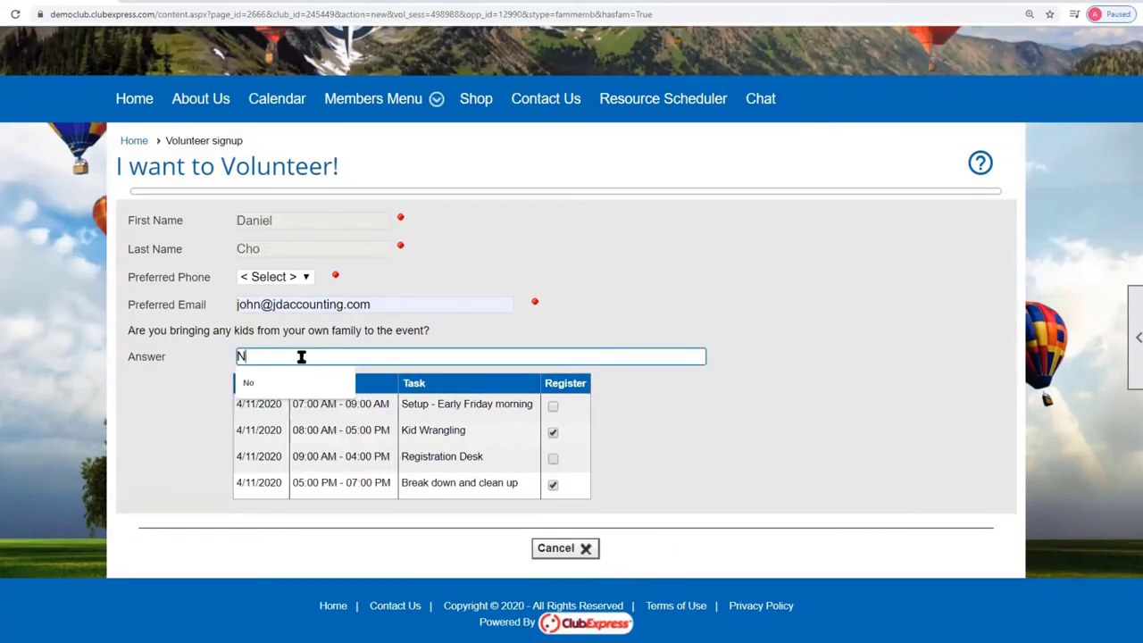
{"action": "type", "text": "o"}
{"action": "left_click", "coordinate": [631, 477]}
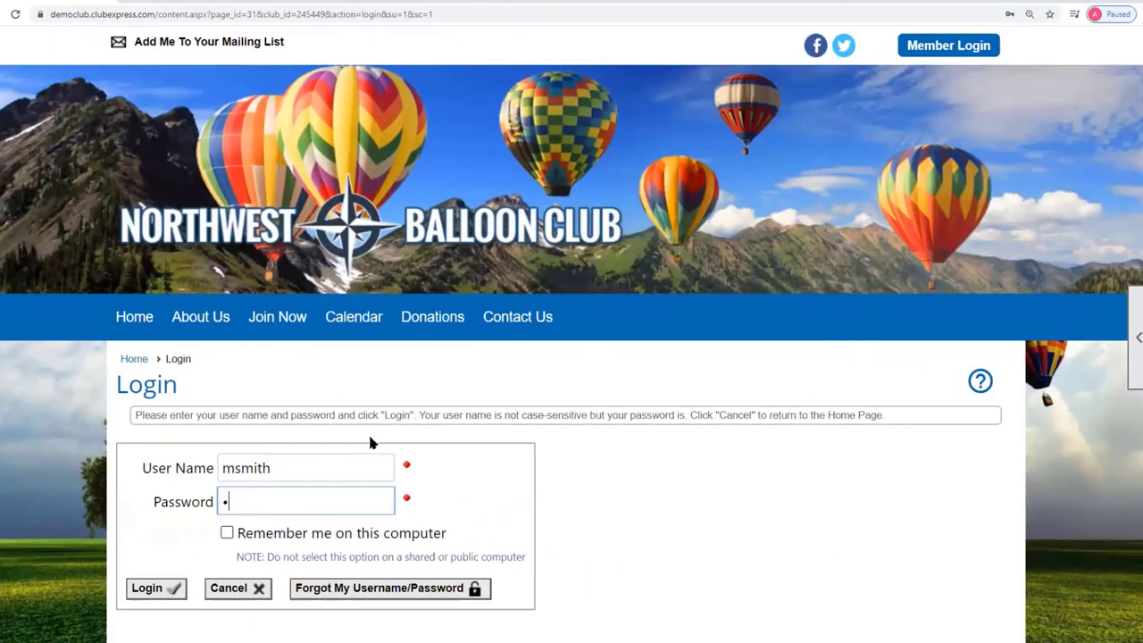
Enter the password, log in, and dismiss the pending payment reminder.
{"action": "type", "text": "2345"}
{"action": "left_click", "coordinate": [143, 590]}
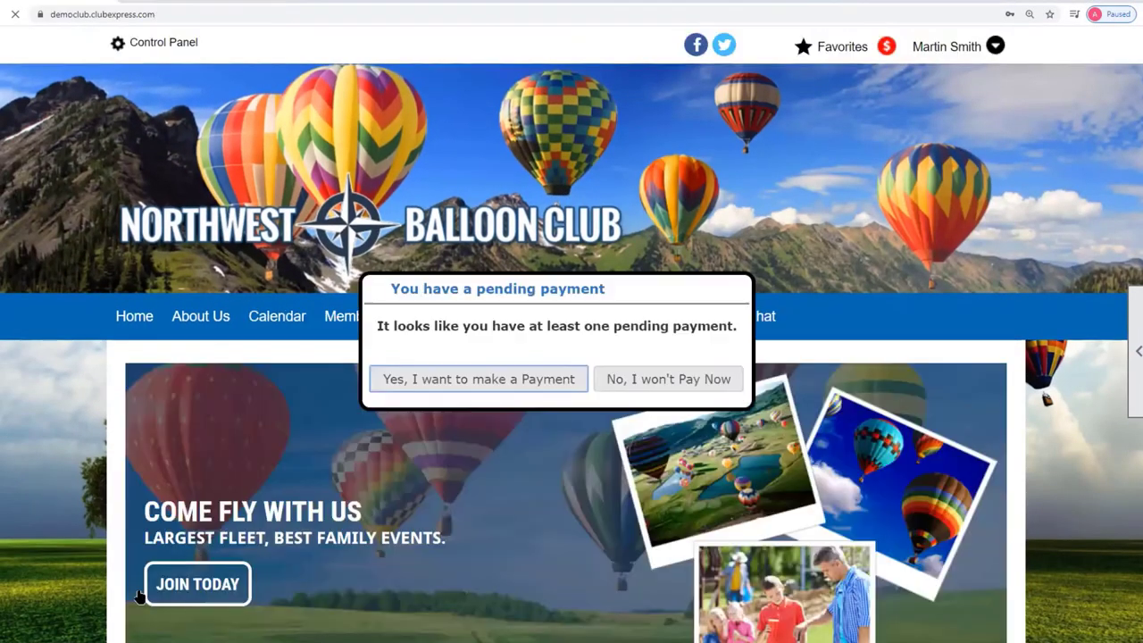
{"action": "left_click", "coordinate": [737, 288]}
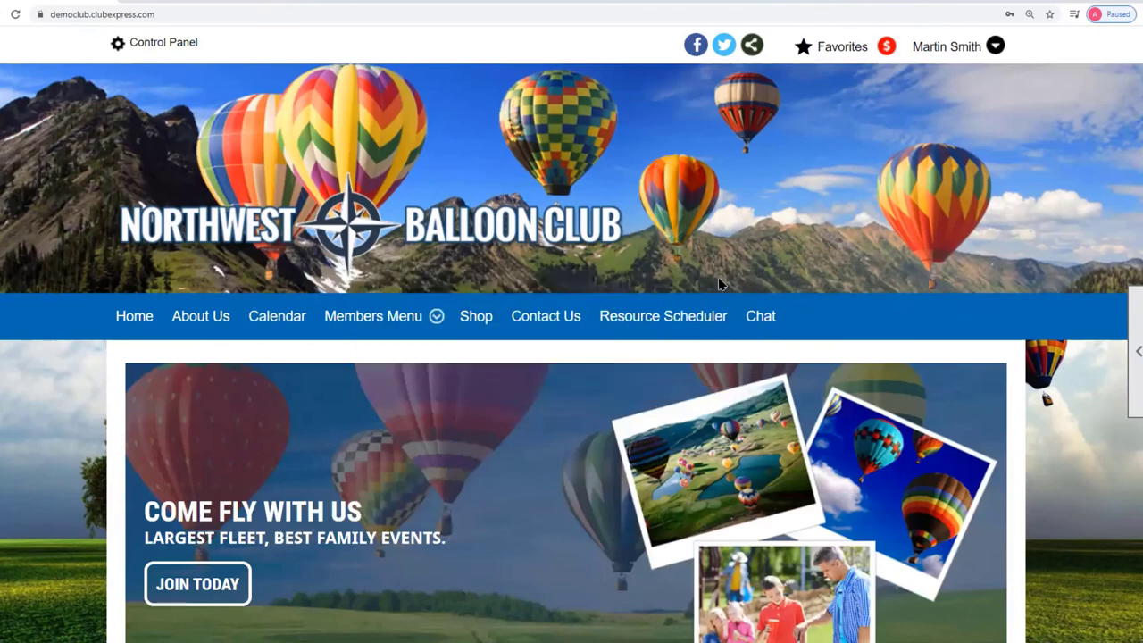
Switch the Volunteering page to Volunteering Administration and search to list all opportunities.
{"action": "mouse_move", "coordinate": [406, 317]}
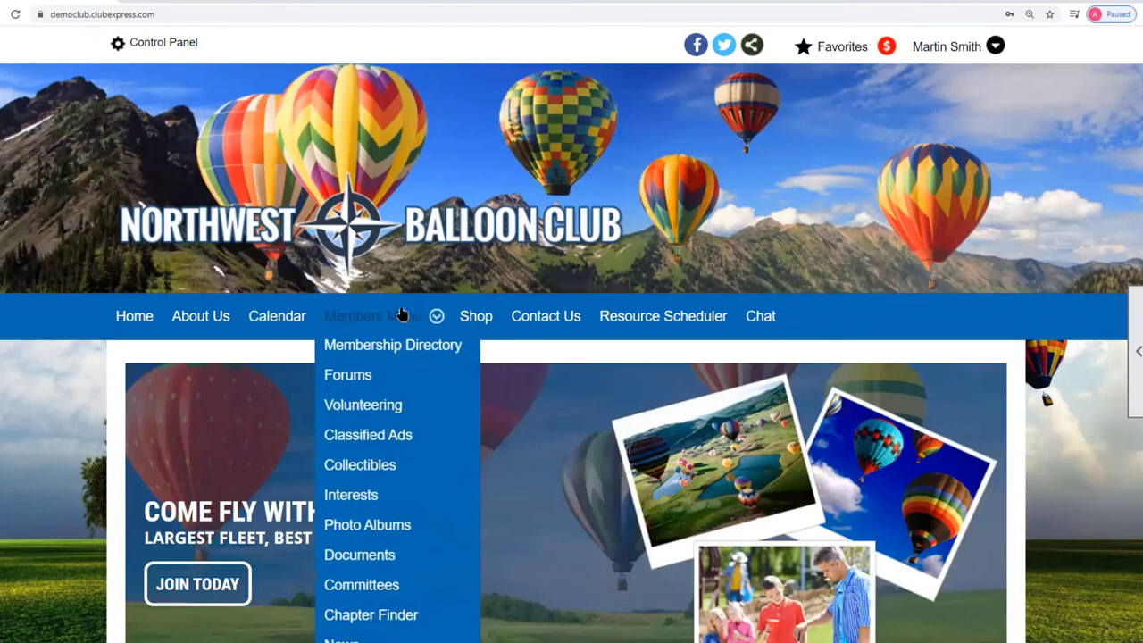
{"action": "left_click", "coordinate": [382, 406]}
{"action": "left_click", "coordinate": [1137, 358]}
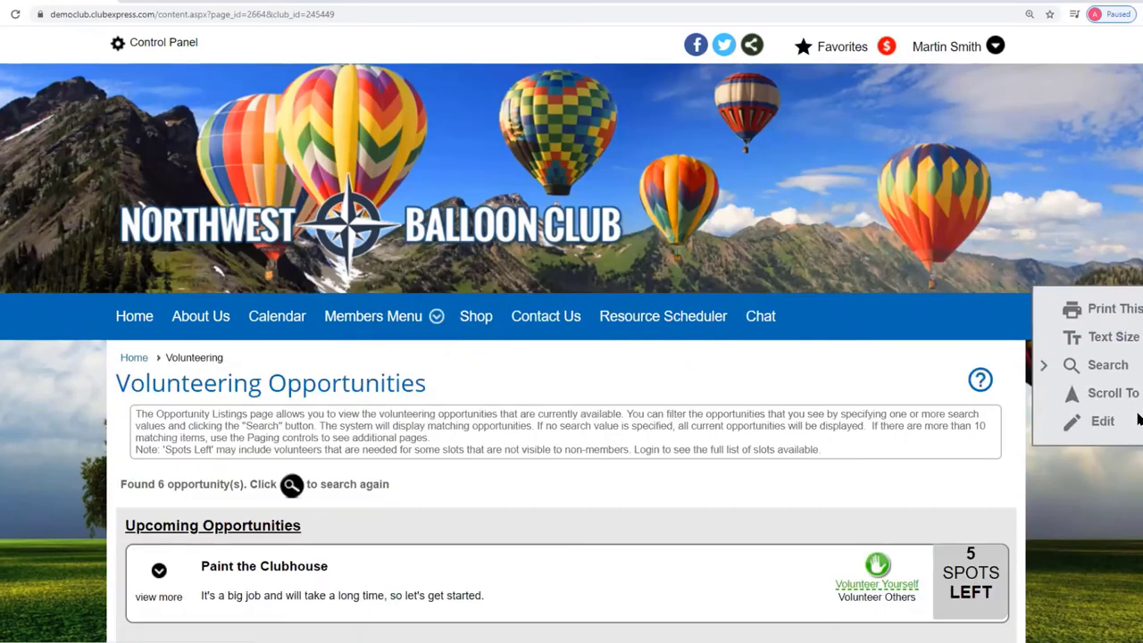
{"action": "left_click", "coordinate": [1068, 422]}
{"action": "scroll", "coordinate": [766, 388], "scroll_direction": "down", "scroll_amount": 3}
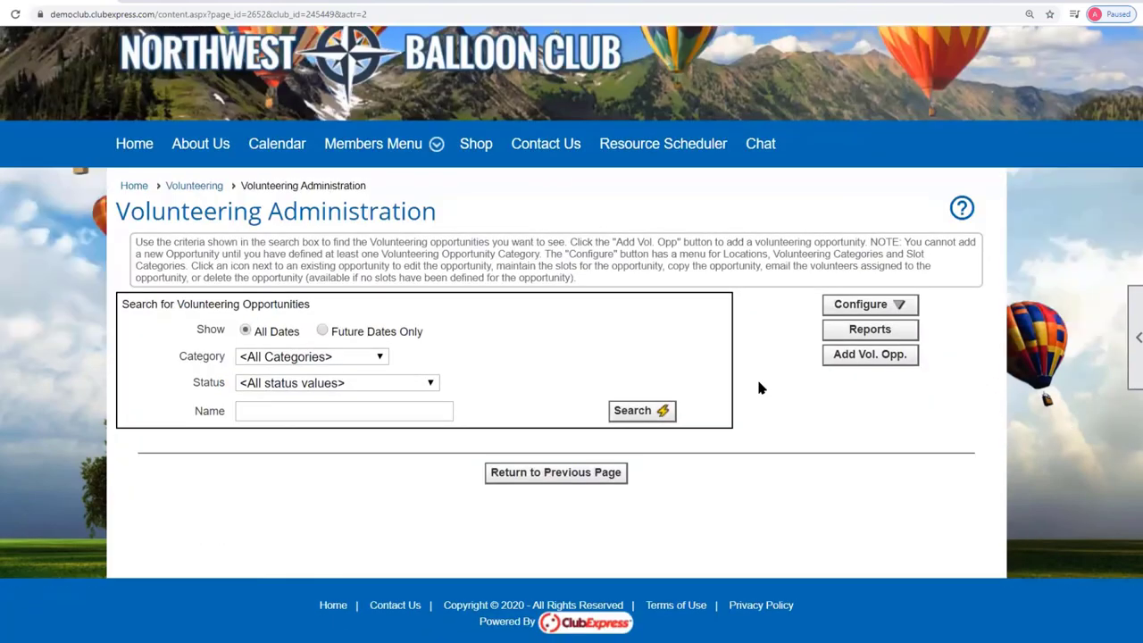
{"action": "left_click", "coordinate": [641, 411]}
{"action": "scroll", "coordinate": [778, 349], "scroll_direction": "down", "scroll_amount": 4}
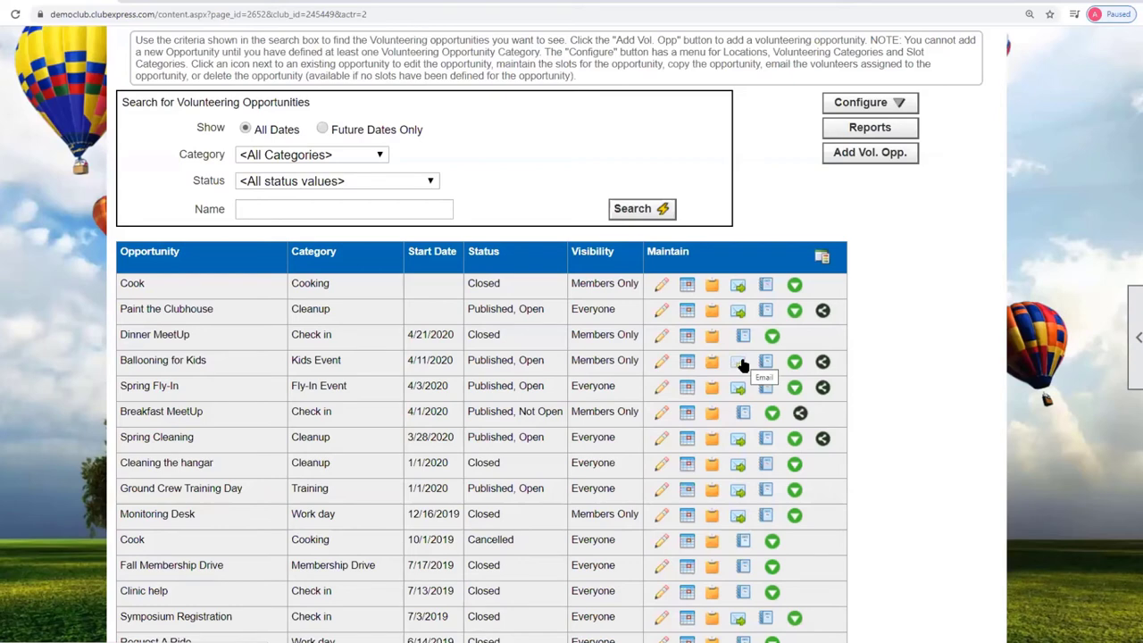
Check and cancel the Ballooning for Kids Email and Reports dialogs, then download its data as CSV.
{"action": "left_click", "coordinate": [741, 364]}
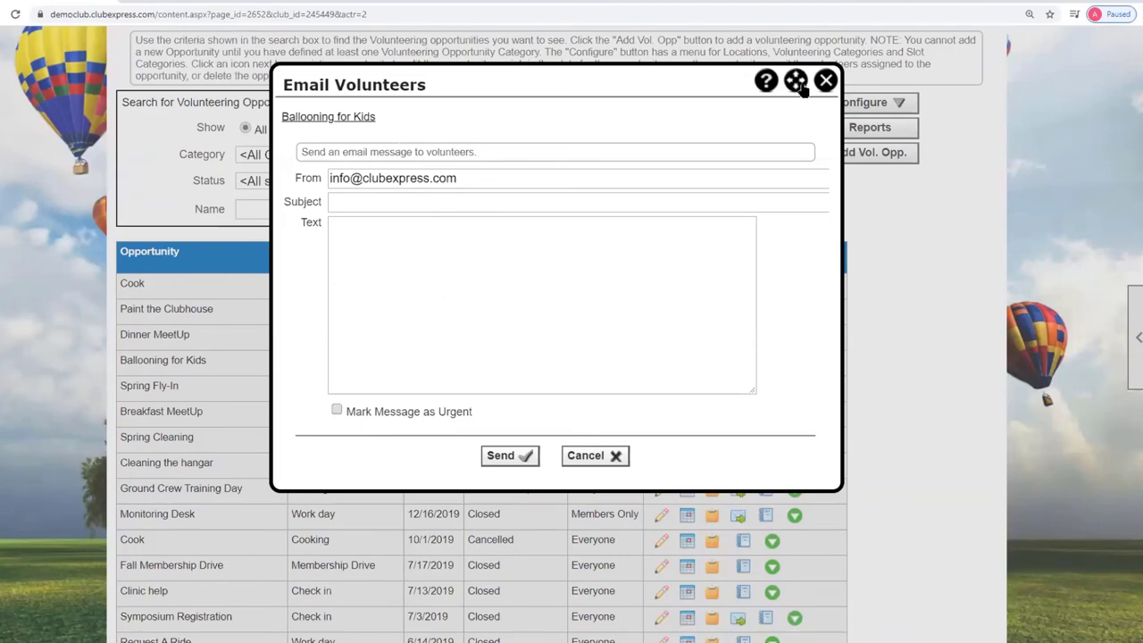
{"action": "left_click", "coordinate": [612, 458]}
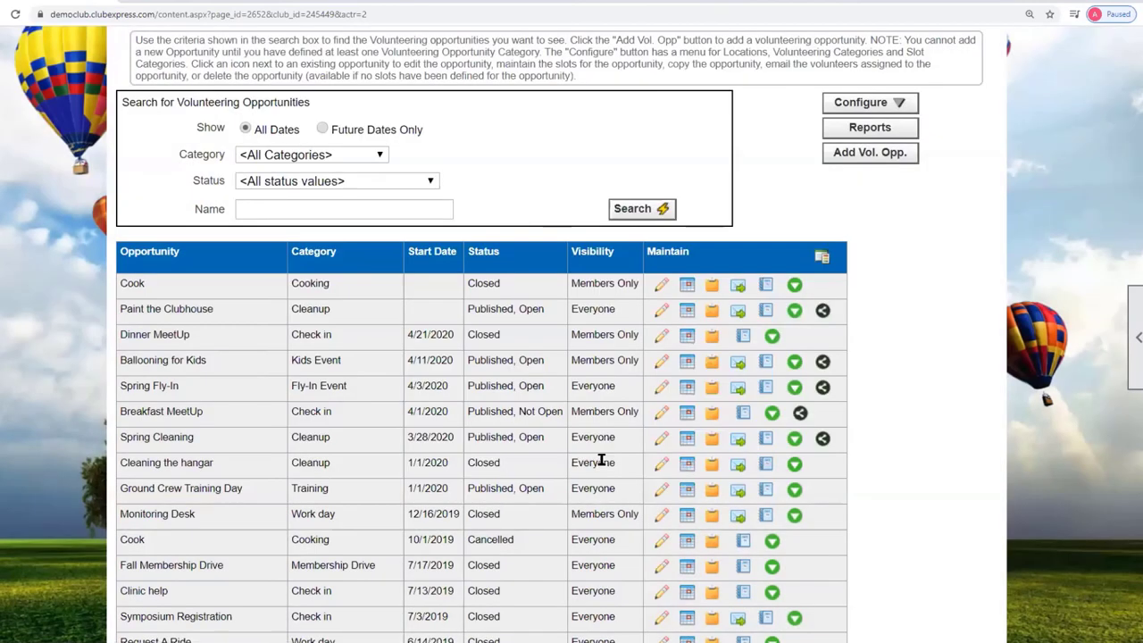
{"action": "left_click", "coordinate": [766, 362]}
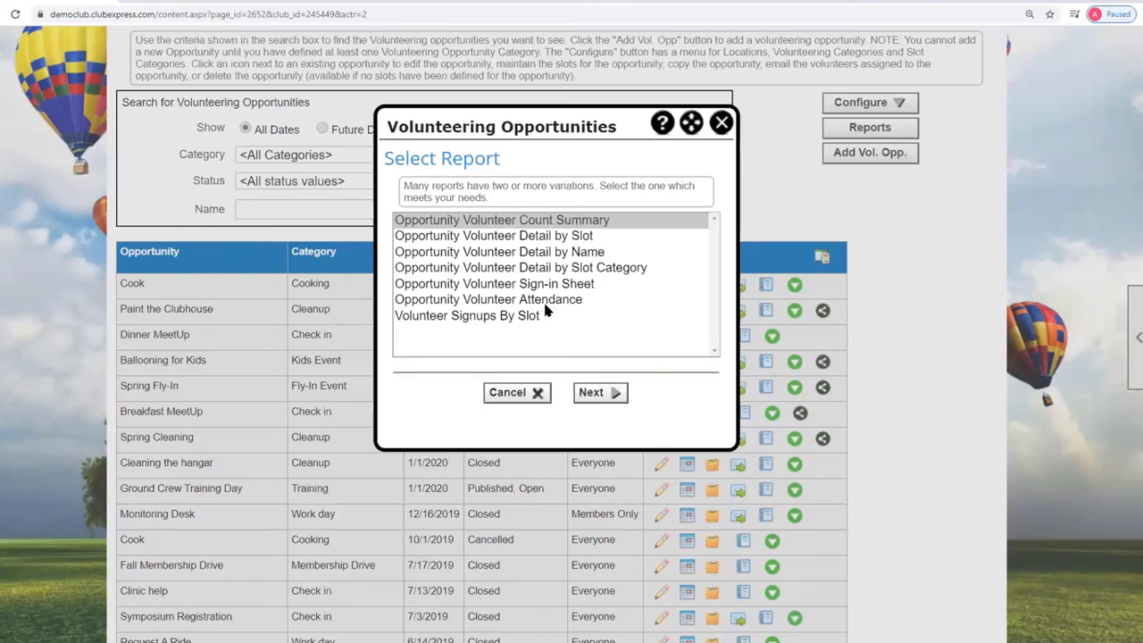
{"action": "left_click", "coordinate": [523, 394]}
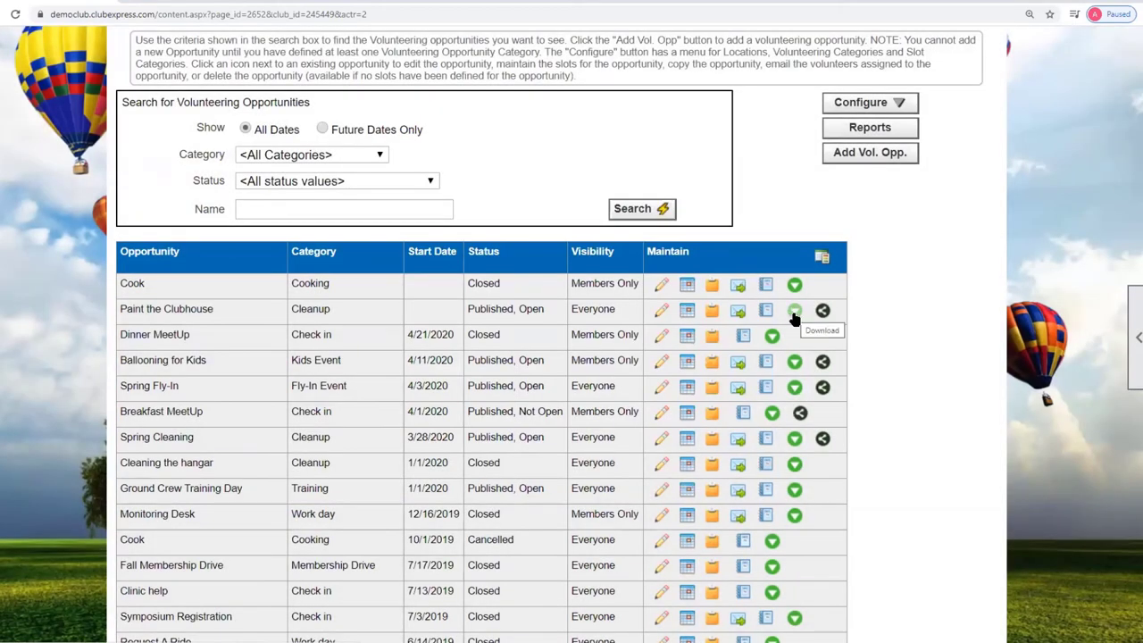
{"action": "left_click", "coordinate": [796, 366]}
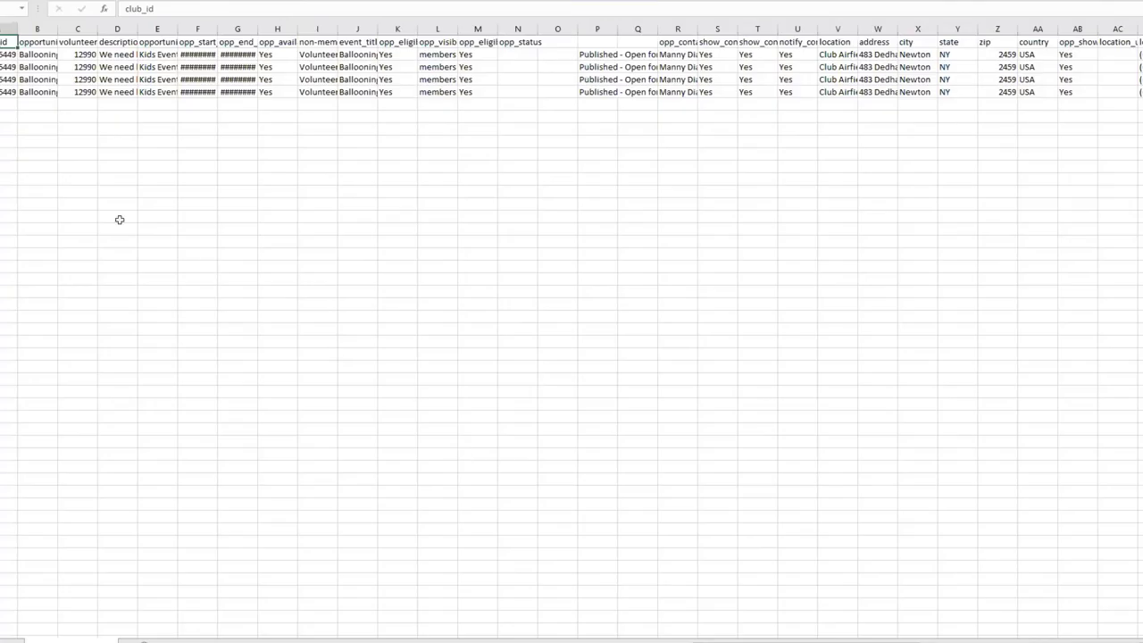
Widen columns B and R to read opportunity names and contacts, then close the CSV unsaved.
{"action": "left_click_drag", "start_coordinate": [55, 27], "coordinate": [136, 28]}
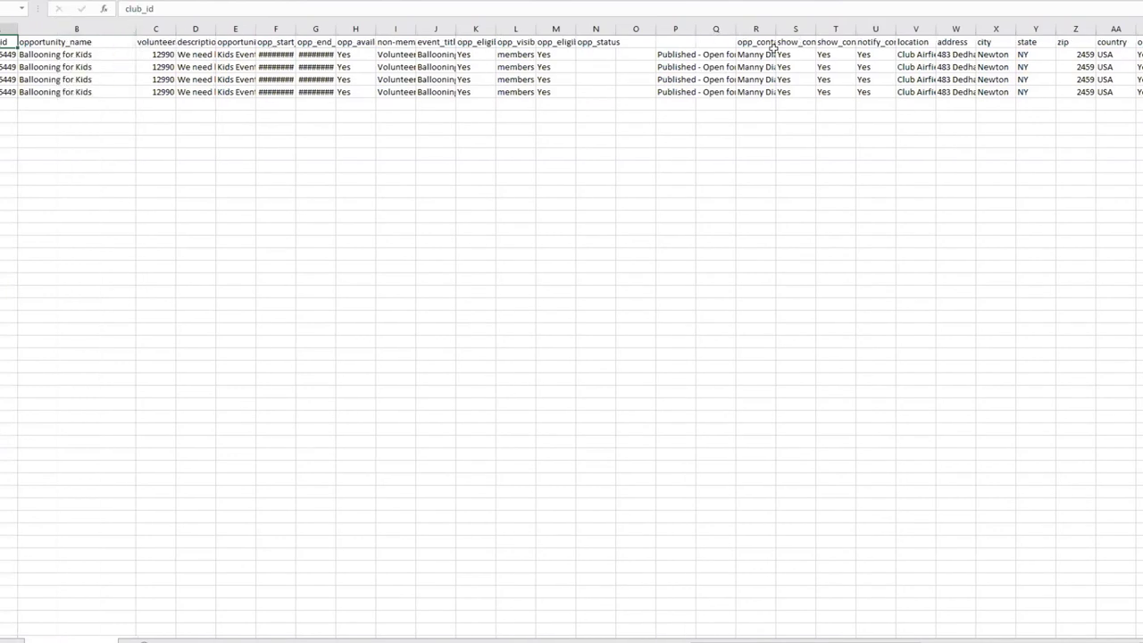
{"action": "left_click_drag", "start_coordinate": [829, 640], "coordinate": [841, 641]}
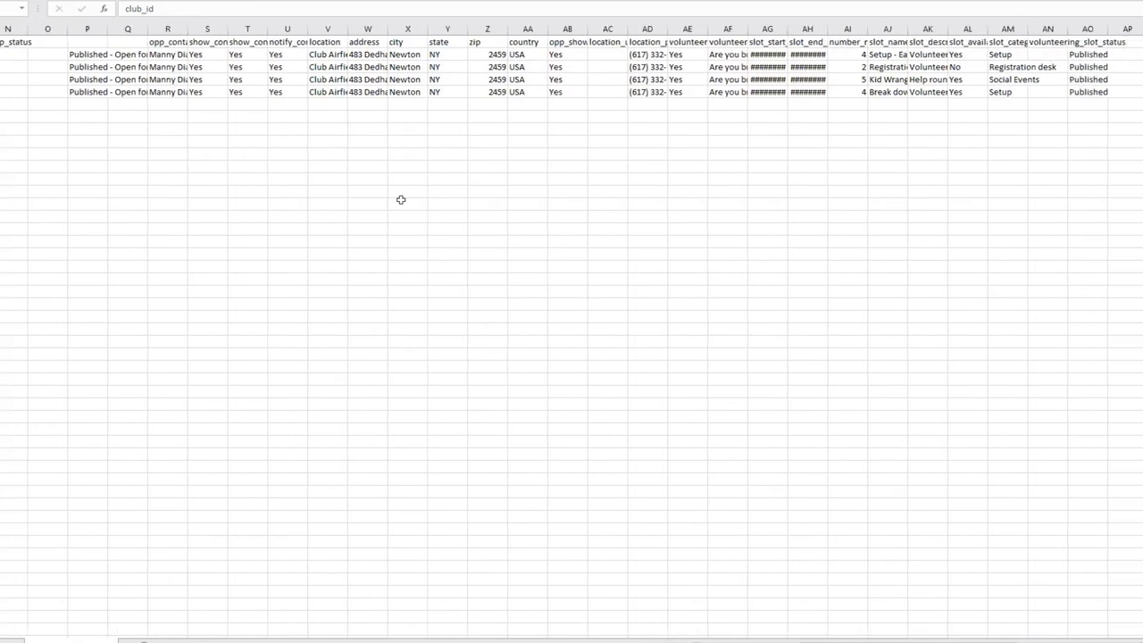
{"action": "left_click_drag", "start_coordinate": [180, 24], "coordinate": [234, 32]}
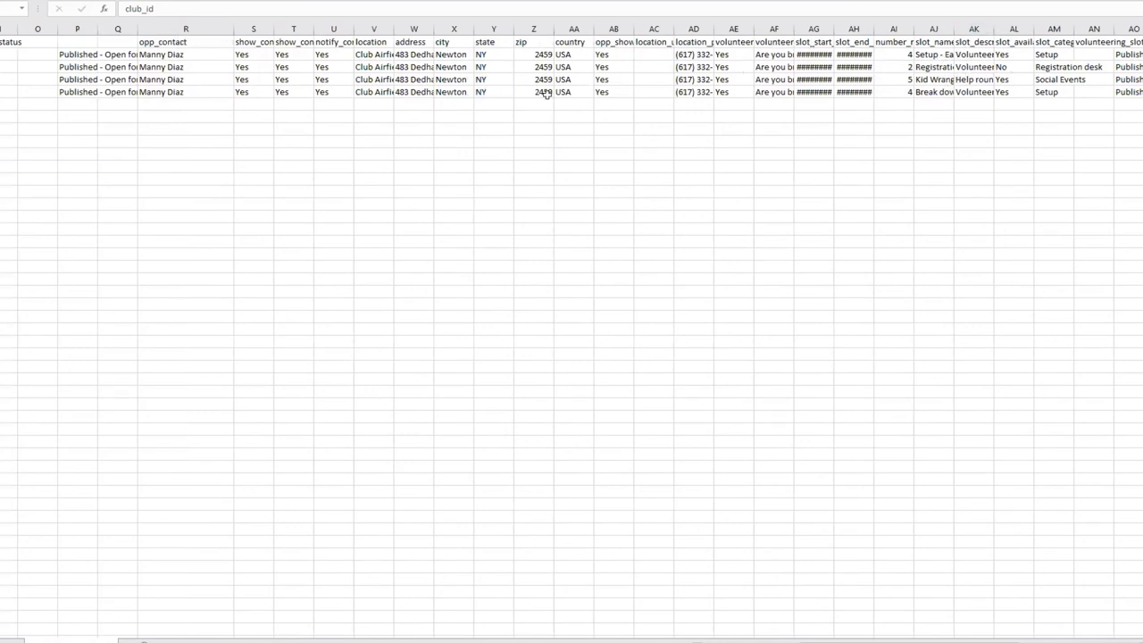
{"action": "key", "text": "ctrl+w"}
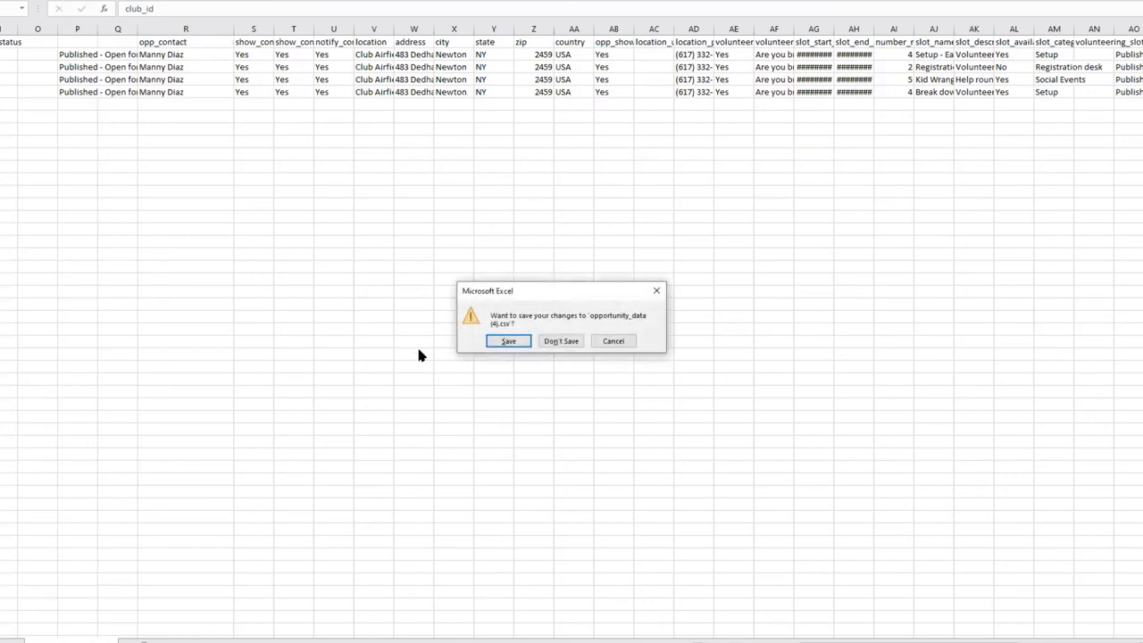
{"action": "left_click", "coordinate": [562, 341]}
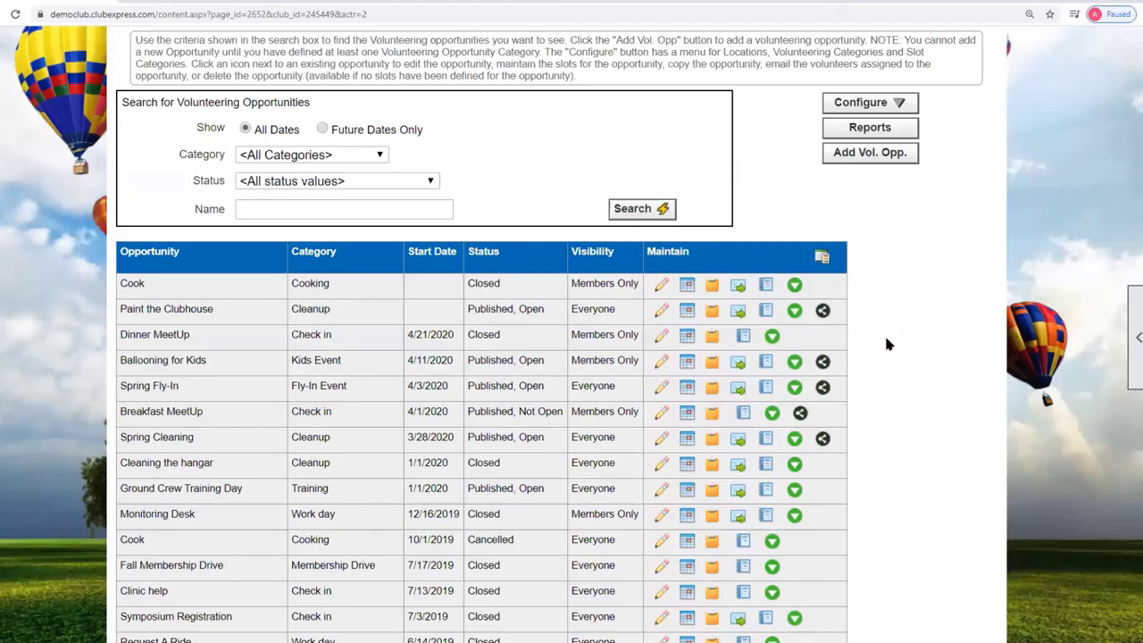
{"action": "left_click", "coordinate": [823, 364]}
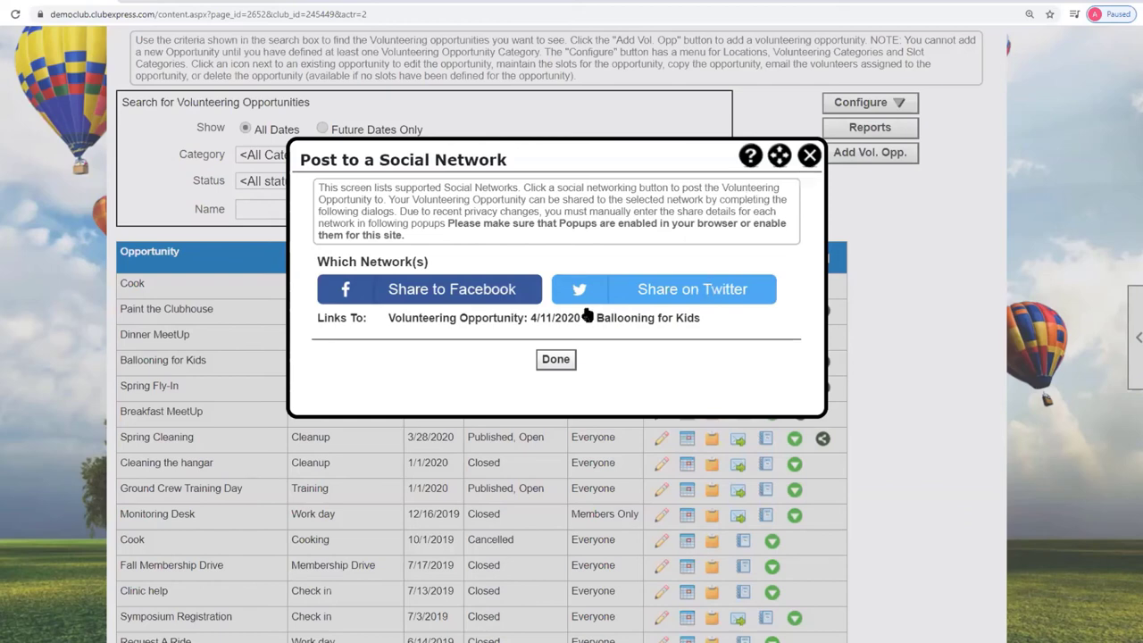
{"action": "left_click", "coordinate": [808, 157]}
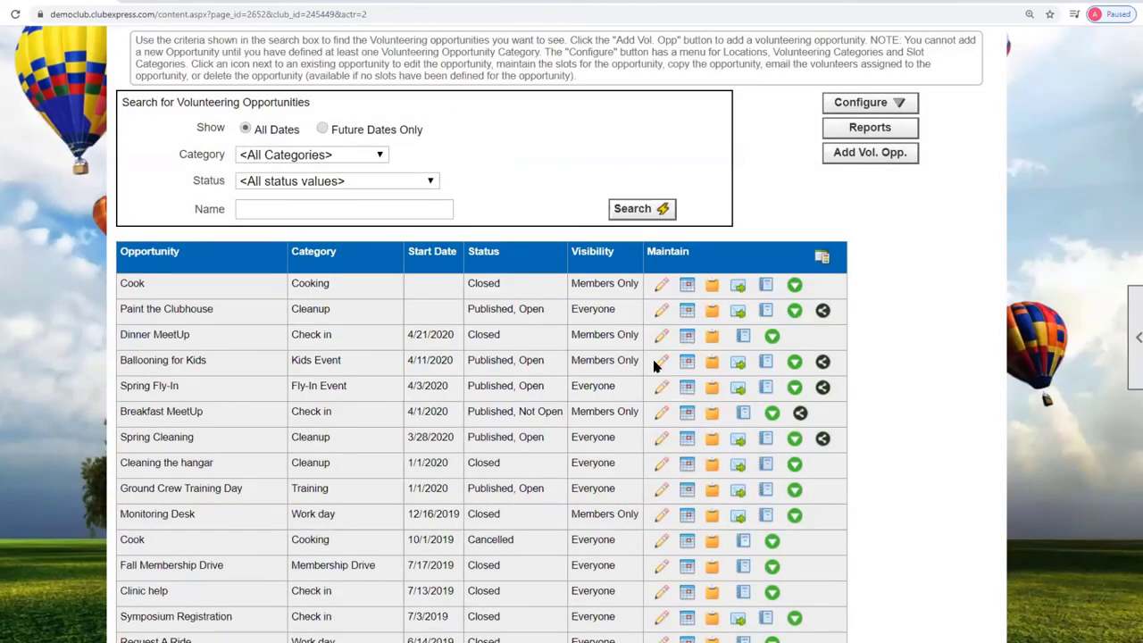
{"action": "scroll", "coordinate": [920, 357], "scroll_direction": "up", "scroll_amount": 5}
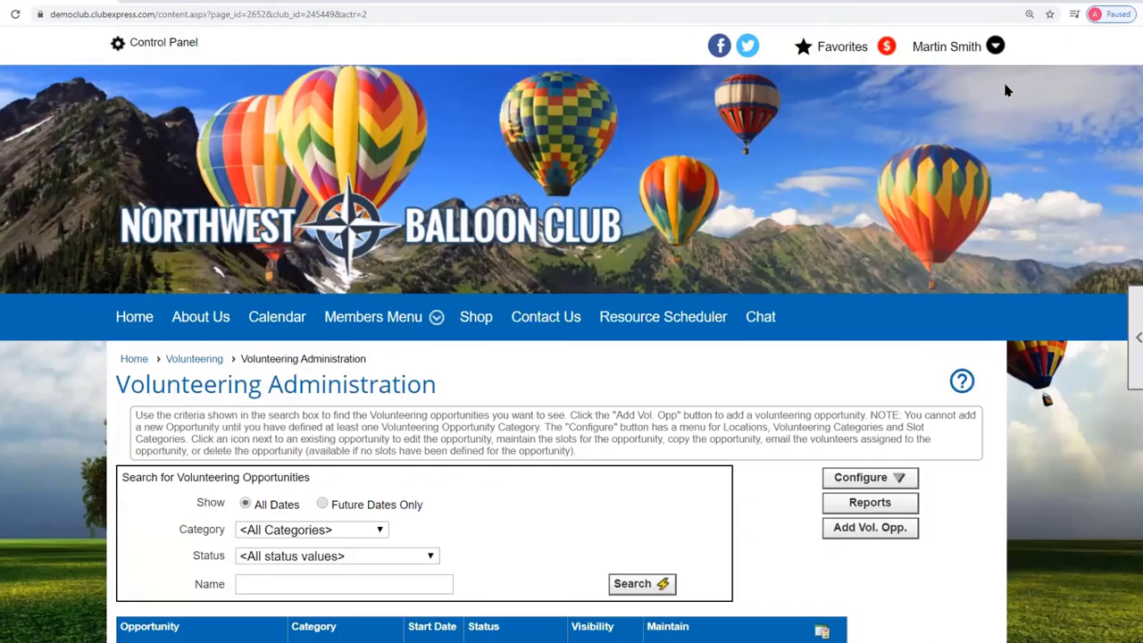
{"action": "left_click", "coordinate": [948, 50]}
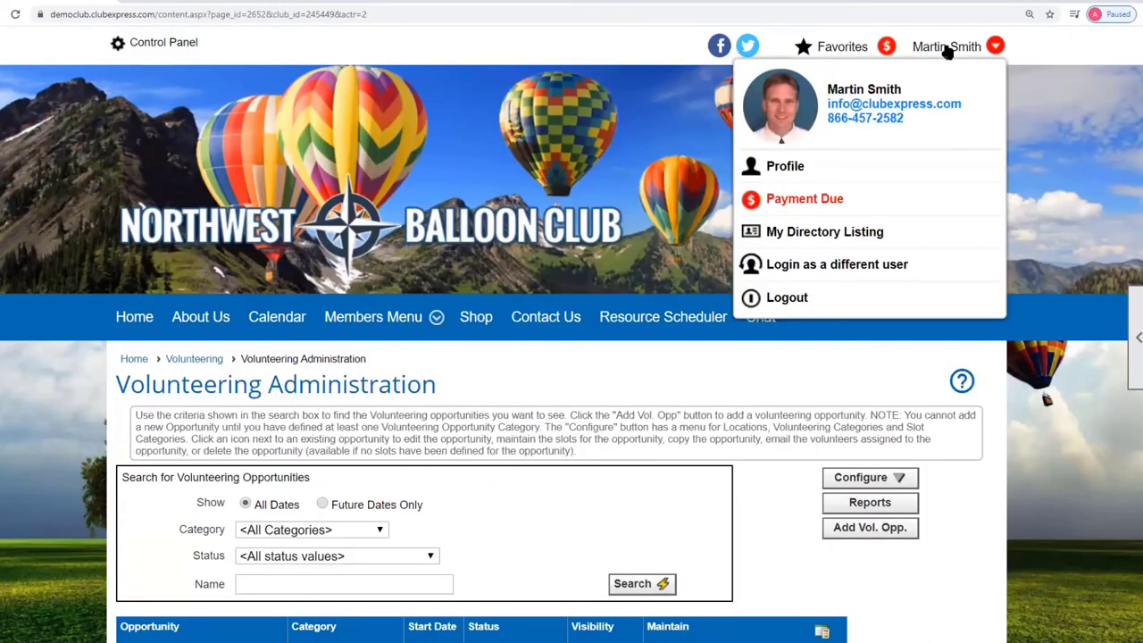
{"action": "left_click", "coordinate": [777, 167]}
{"action": "scroll", "coordinate": [702, 351], "scroll_direction": "down", "scroll_amount": 4}
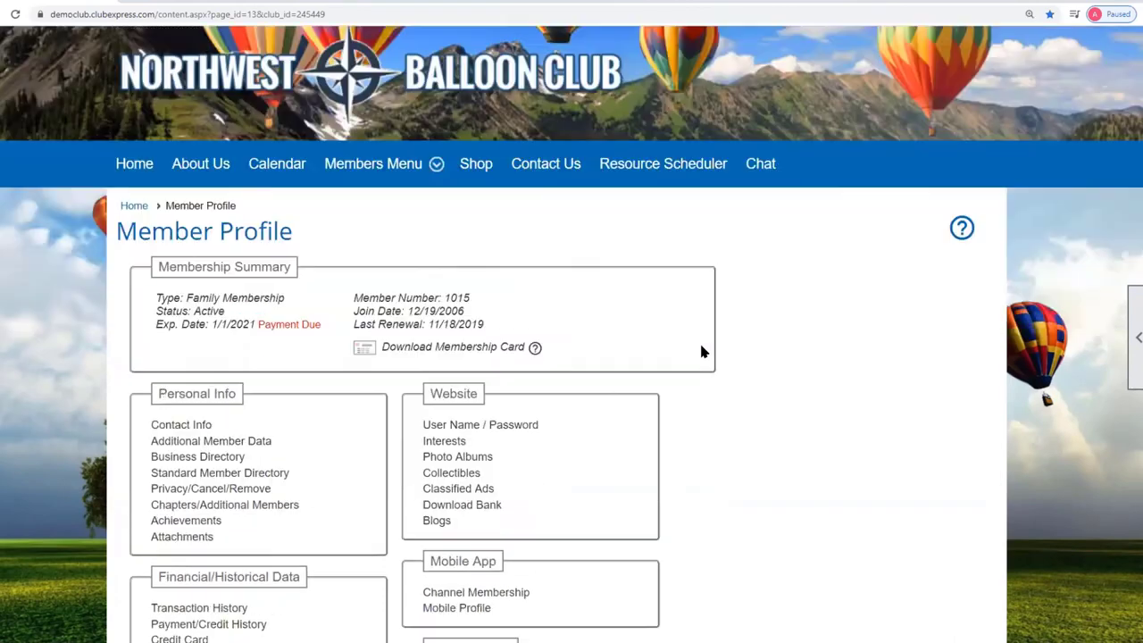
{"action": "left_click", "coordinate": [175, 502]}
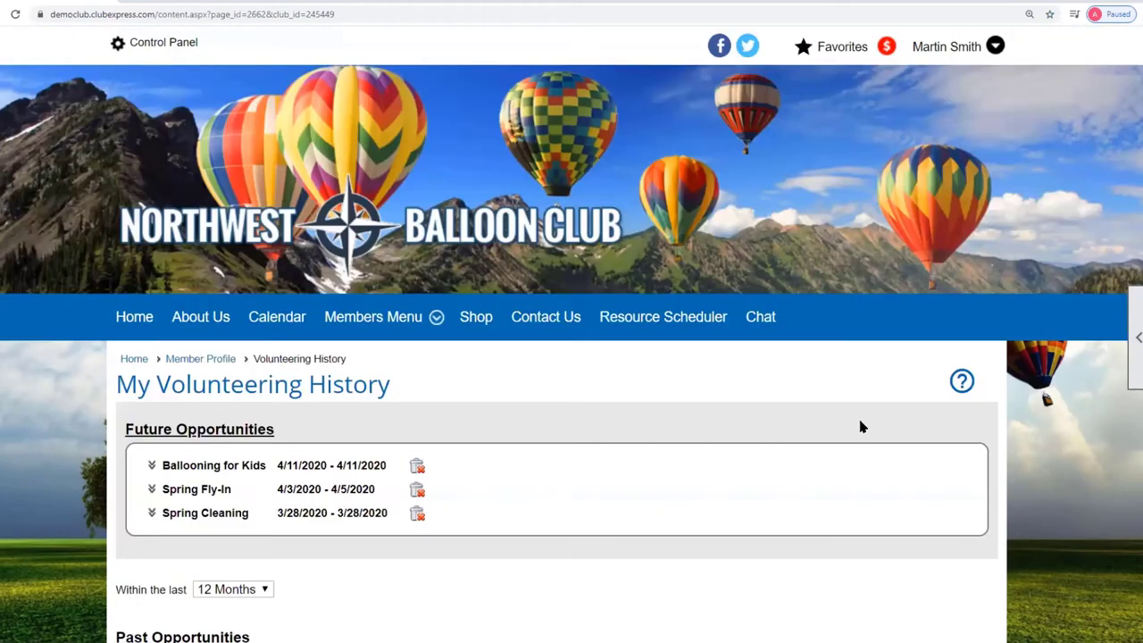
{"action": "scroll", "coordinate": [860, 426], "scroll_direction": "down", "scroll_amount": 2}
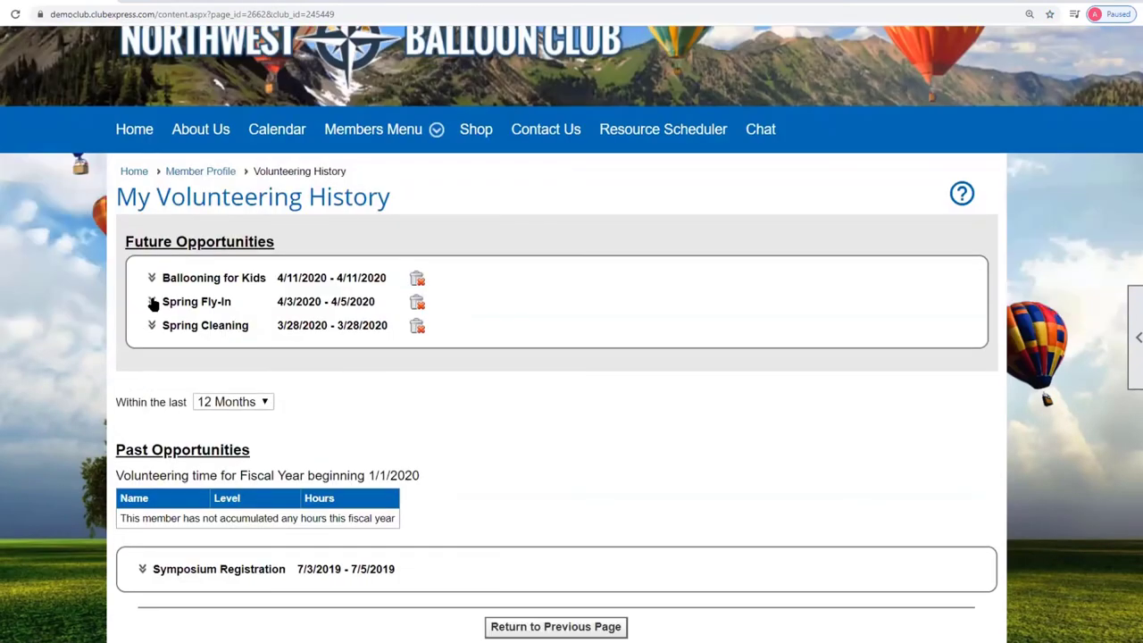
{"action": "left_click", "coordinate": [152, 279]}
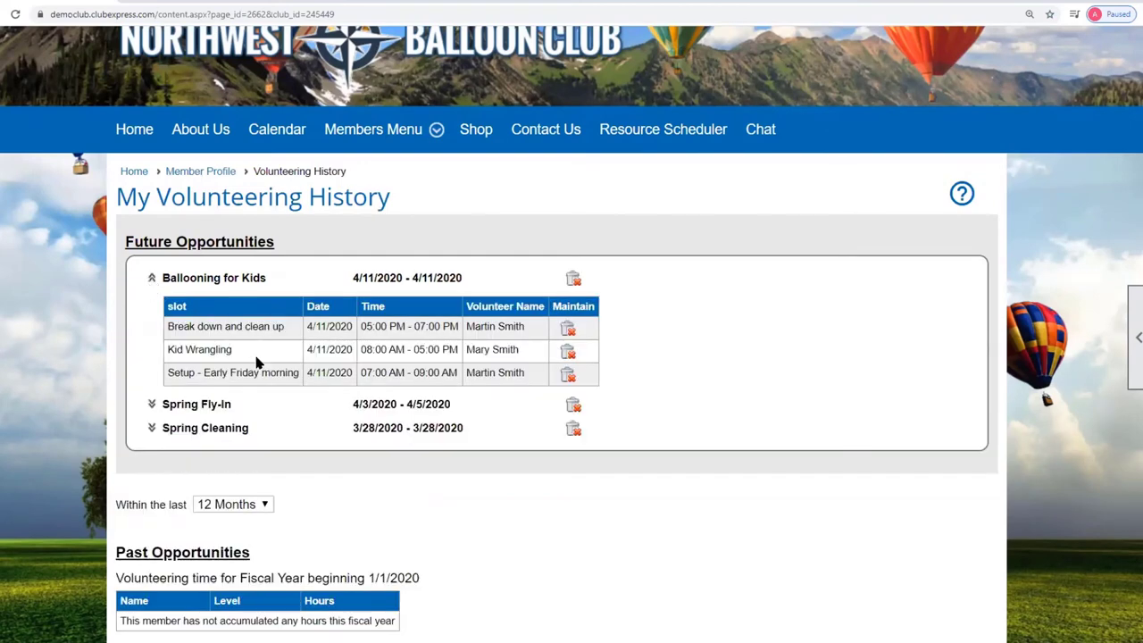
{"action": "key", "text": "alt+Left"}
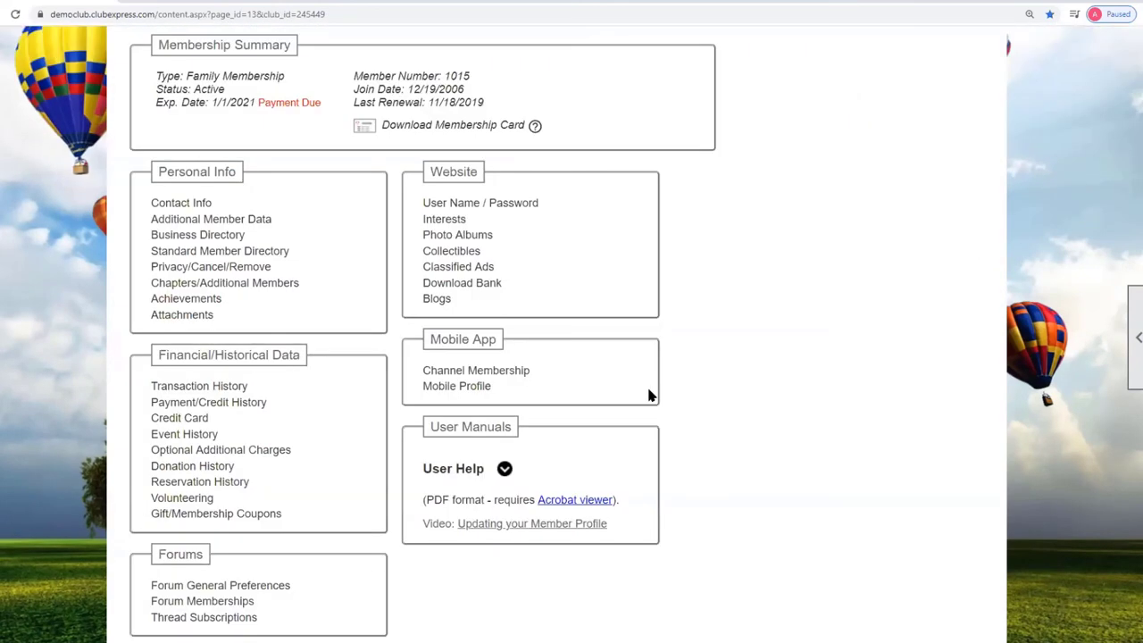
{"action": "key", "text": "alt+Left"}
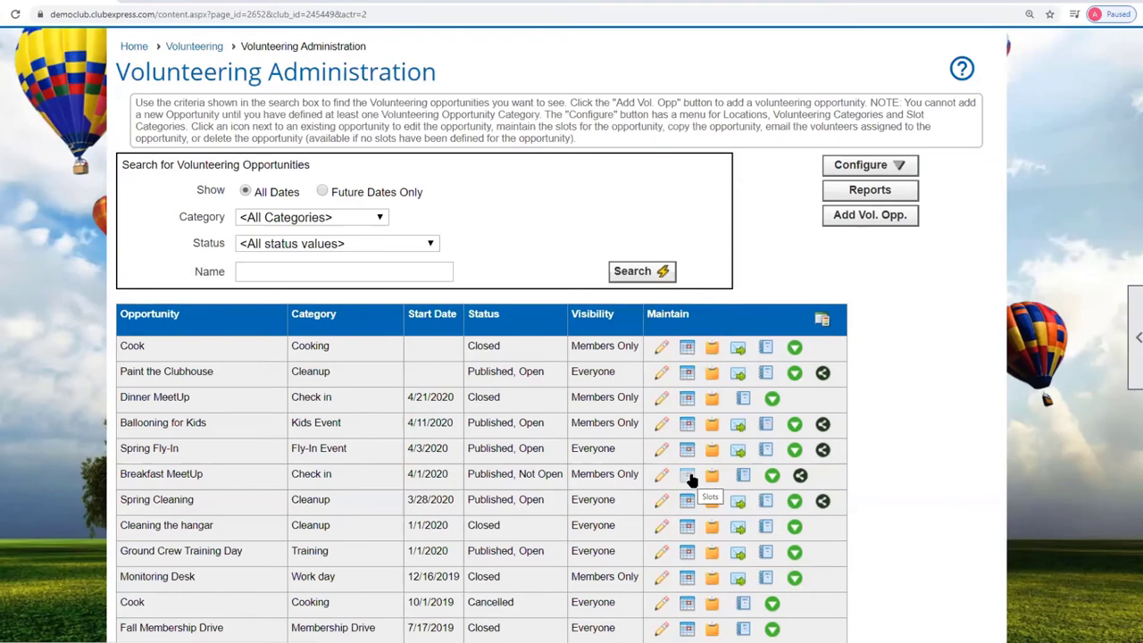
Review the Ballooning for Kids slots and Kid Wrangling signups, then start recording Kid Wrangling attendance.
{"action": "left_click", "coordinate": [691, 431]}
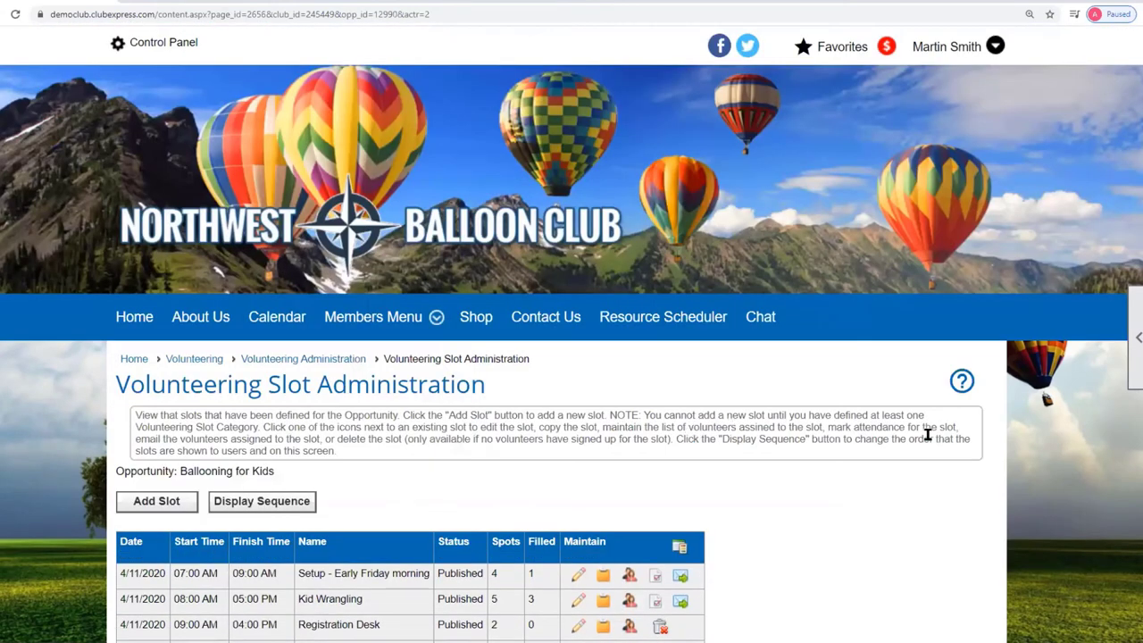
{"action": "scroll", "coordinate": [929, 429], "scroll_direction": "down", "scroll_amount": 3}
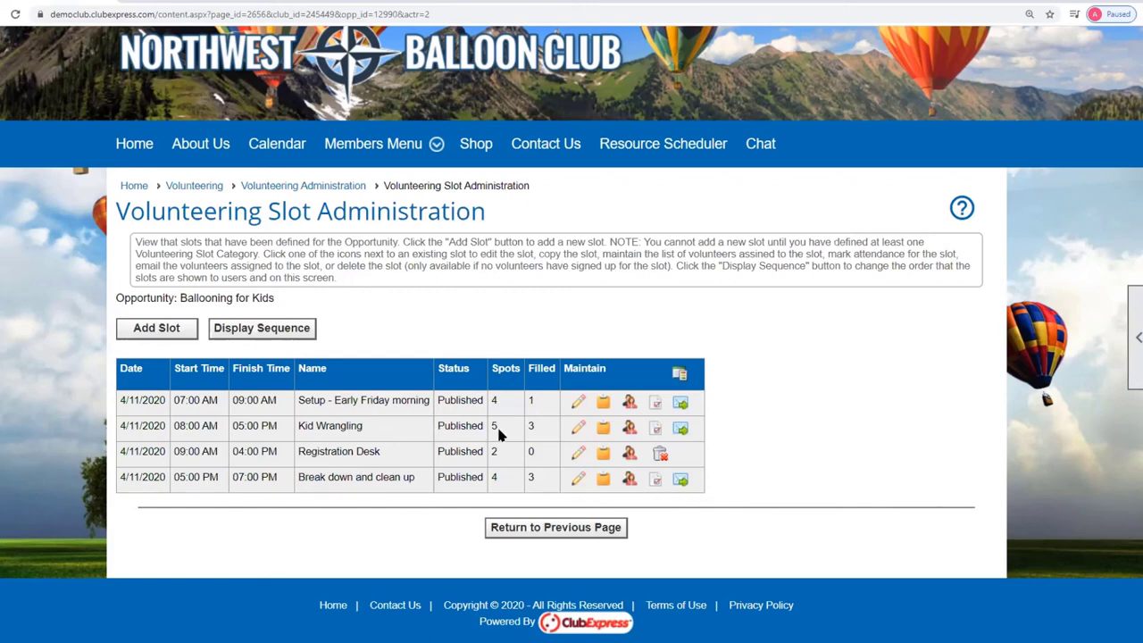
{"action": "left_click", "coordinate": [630, 430]}
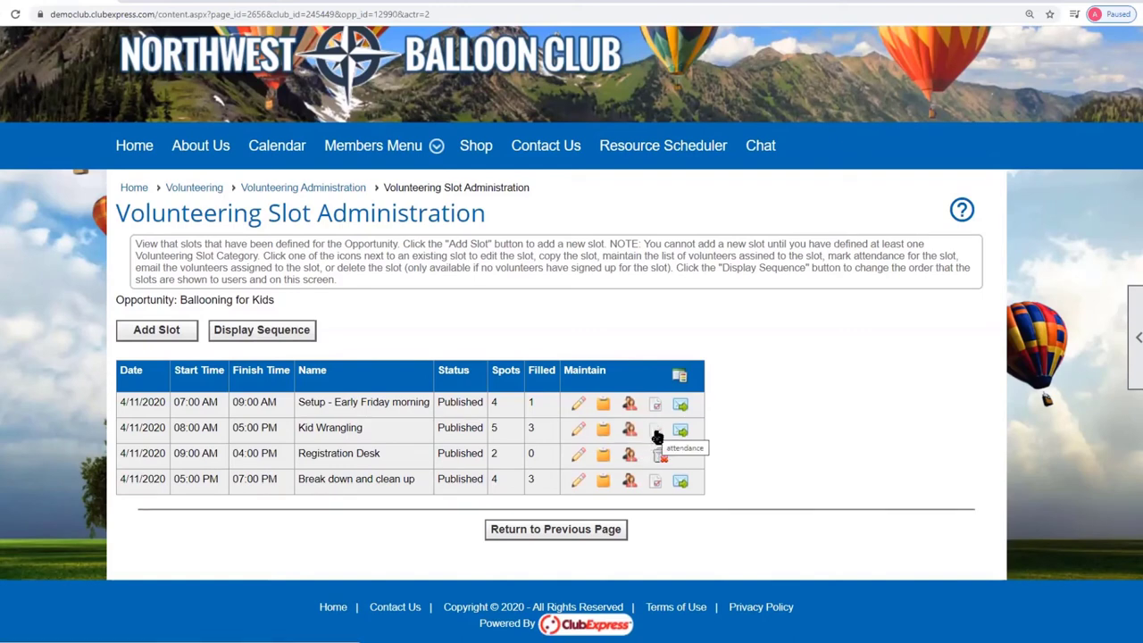
{"action": "left_click", "coordinate": [656, 432]}
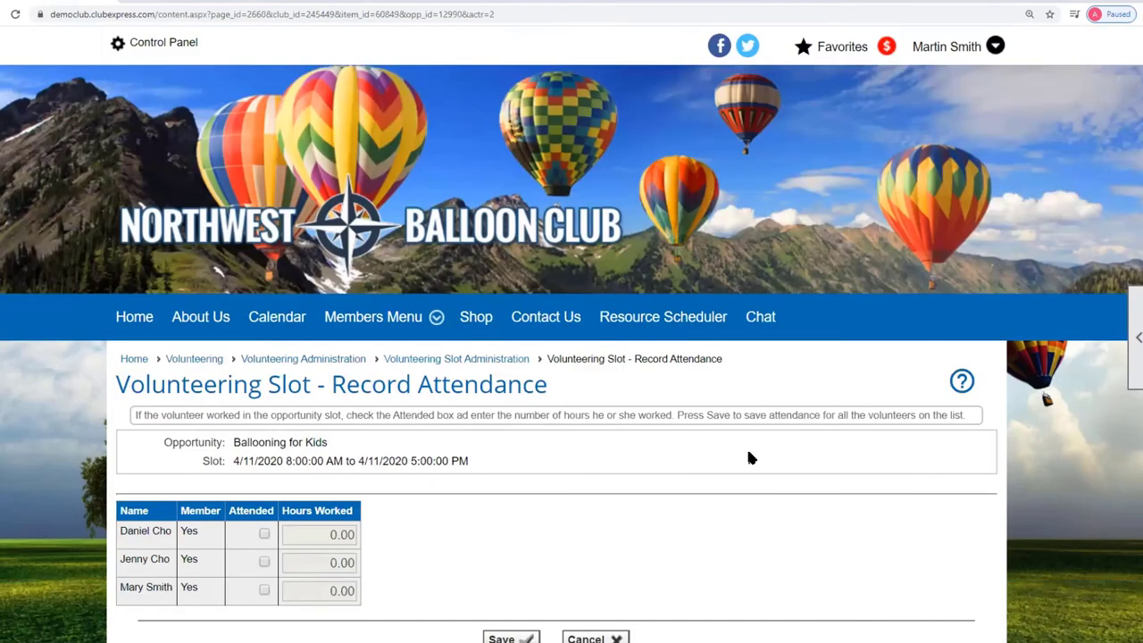
Mark the first Kid Wrangling volunteer as attended with 6.00 hours worked.
{"action": "scroll", "coordinate": [715, 451], "scroll_direction": "down", "scroll_amount": 3}
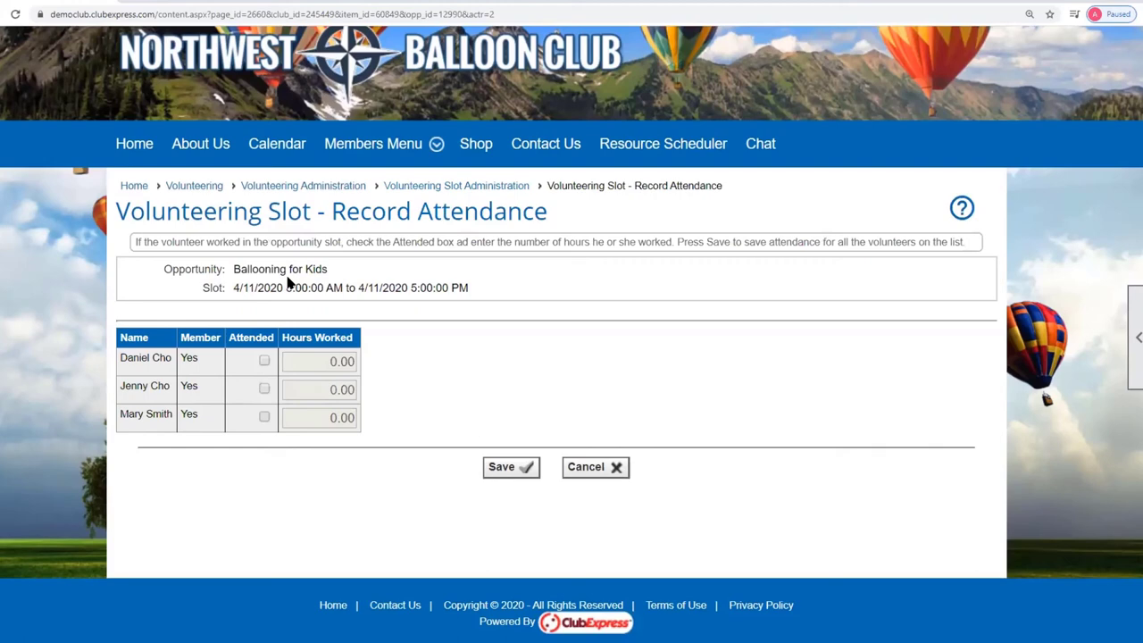
{"action": "left_click", "coordinate": [265, 361]}
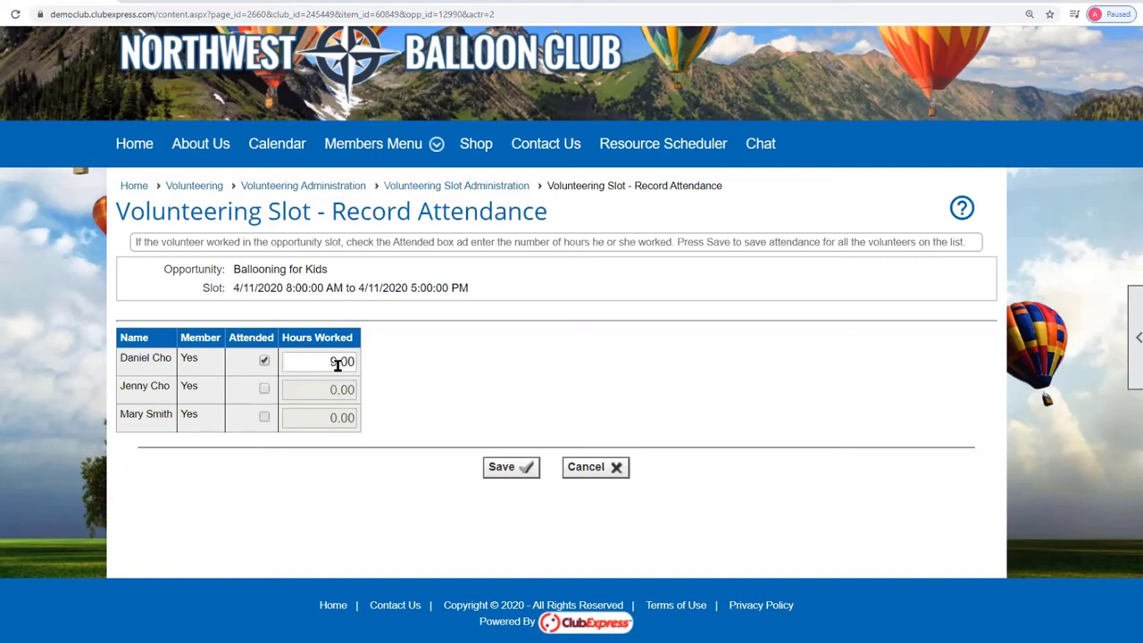
{"action": "left_click", "coordinate": [331, 361]}
{"action": "left_click_drag", "start_coordinate": [331, 361], "coordinate": [313, 364]}
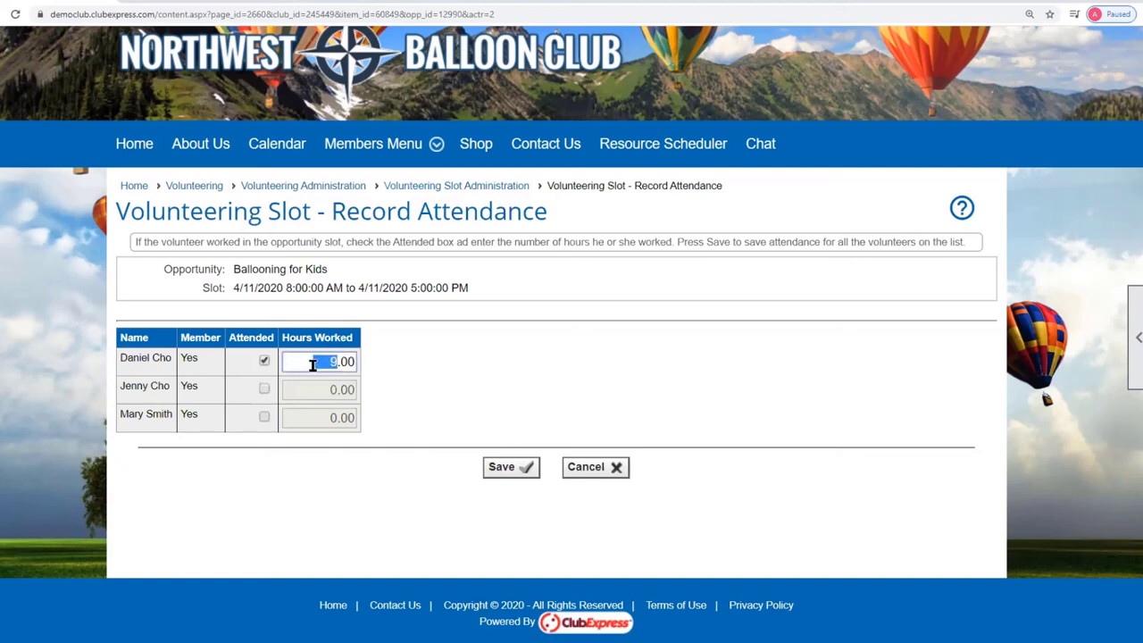
{"action": "type", "text": "6"}
{"action": "left_click", "coordinate": [265, 390]}
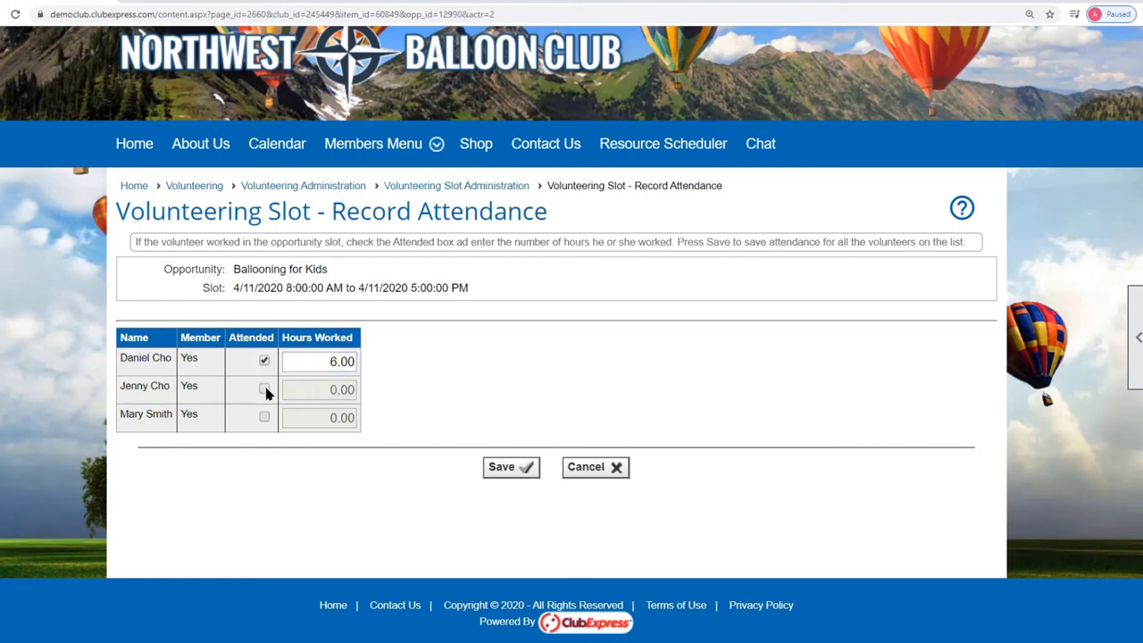
Mark the second volunteer as attended with 9.00 hours and save the attendance.
{"action": "left_click", "coordinate": [264, 389]}
{"action": "left_click_drag", "start_coordinate": [327, 390], "coordinate": [338, 389]}
{"action": "type", "text": "9"}
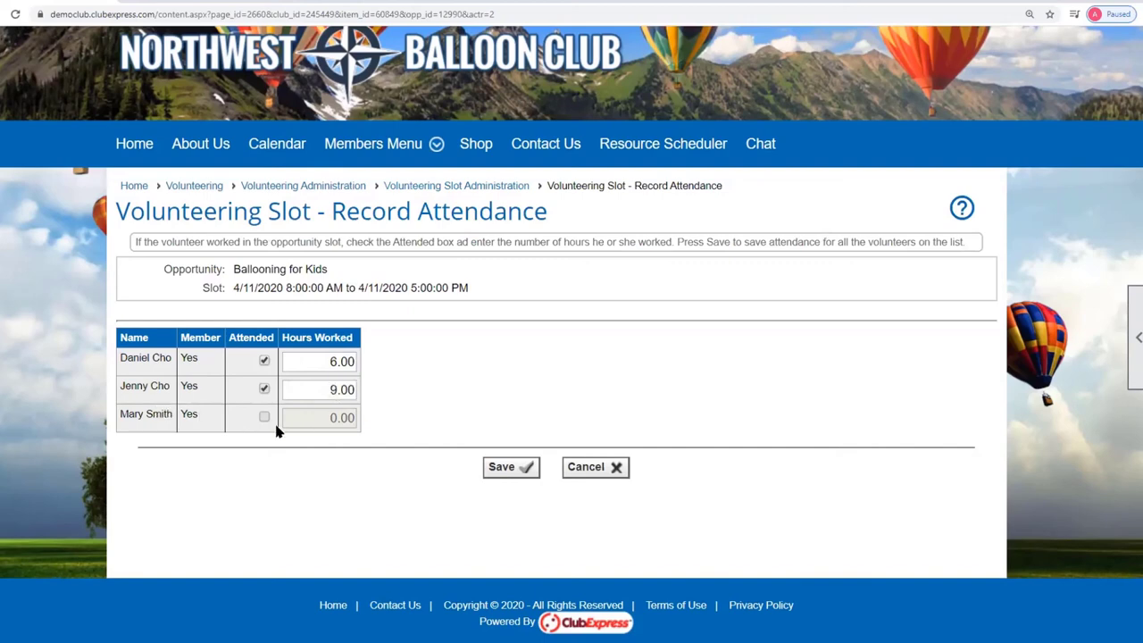
{"action": "left_click", "coordinate": [511, 470]}
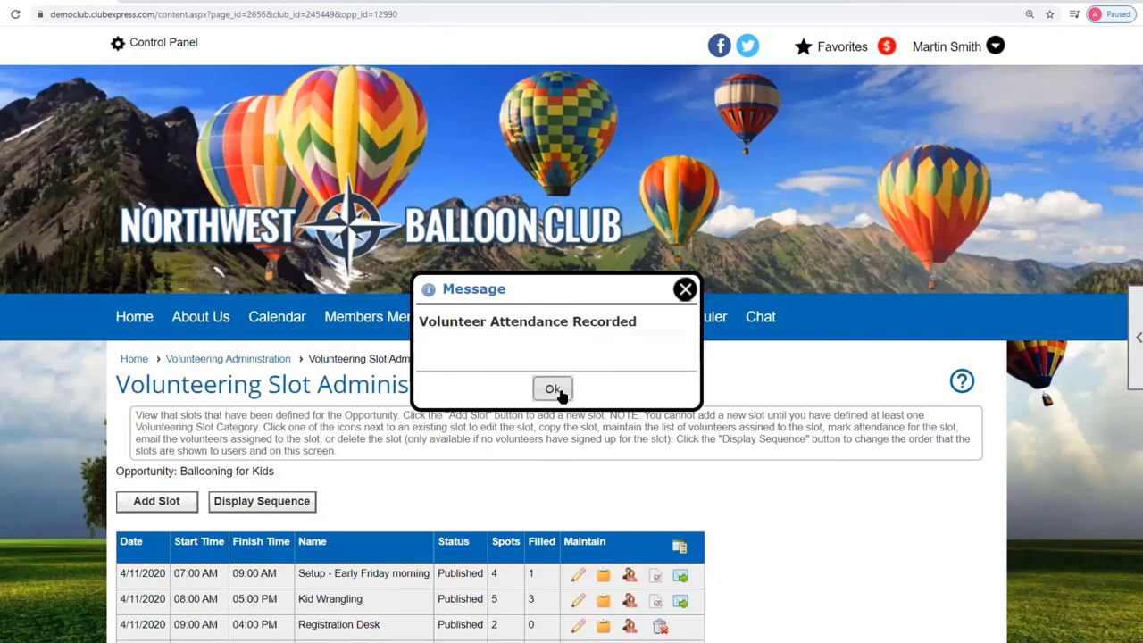
{"action": "left_click", "coordinate": [551, 387]}
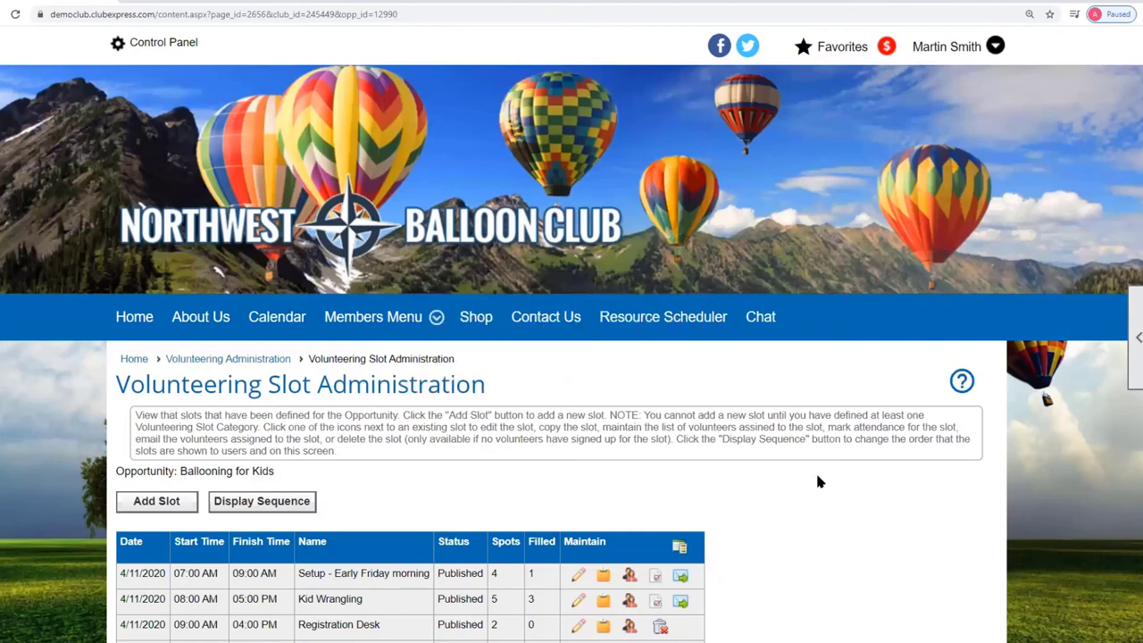
{"action": "scroll", "coordinate": [818, 482], "scroll_direction": "down", "scroll_amount": 2}
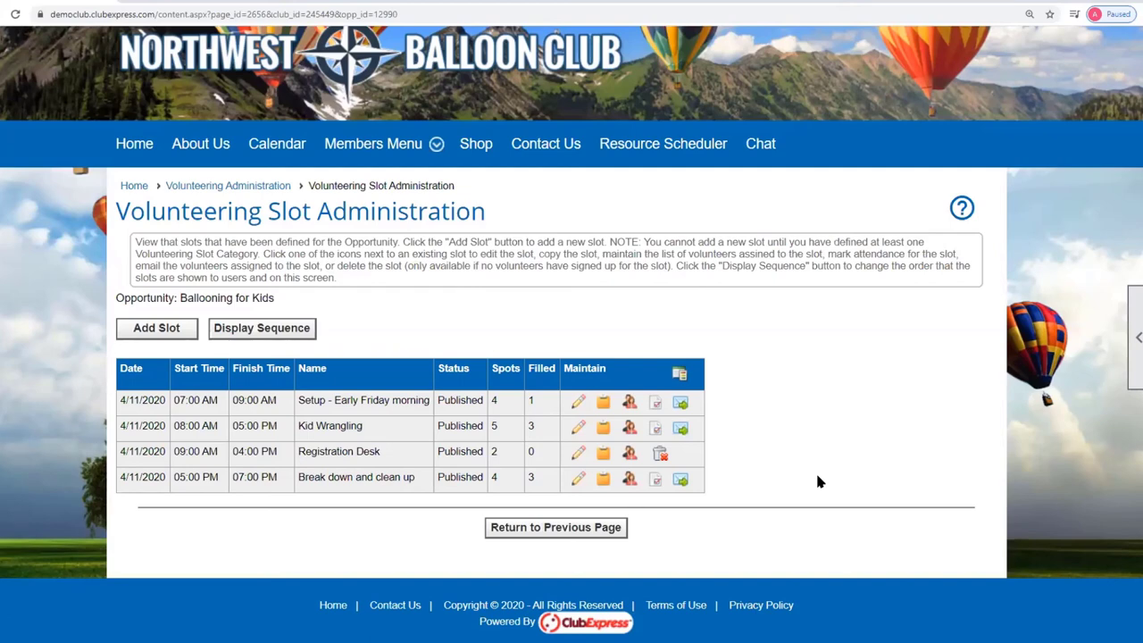
{"action": "left_click", "coordinate": [679, 404]}
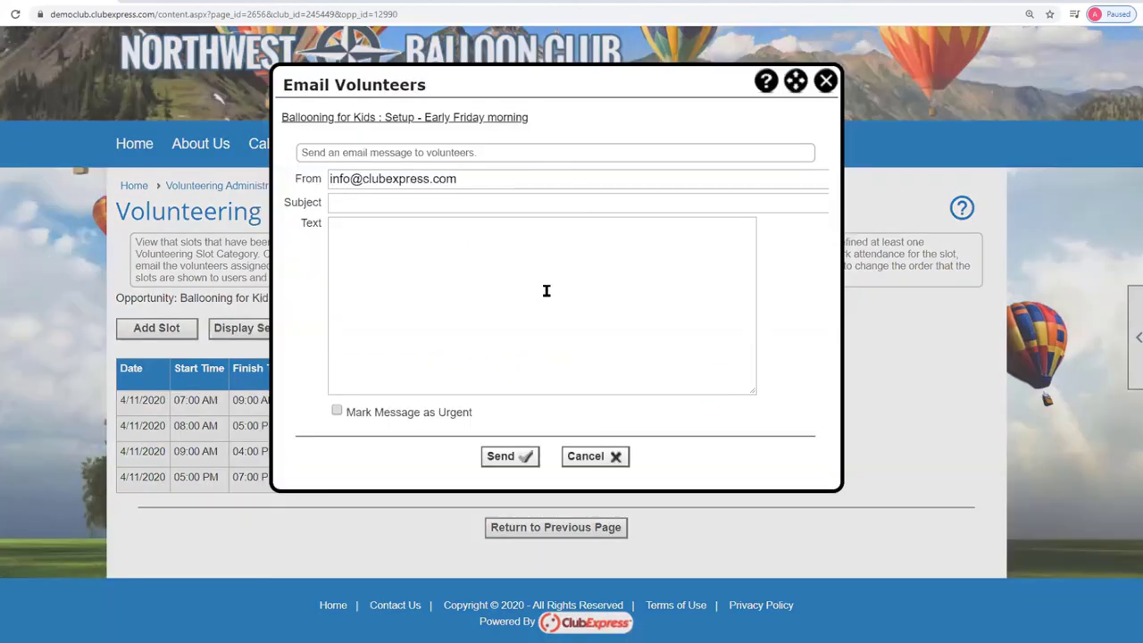
{"action": "left_click", "coordinate": [616, 459]}
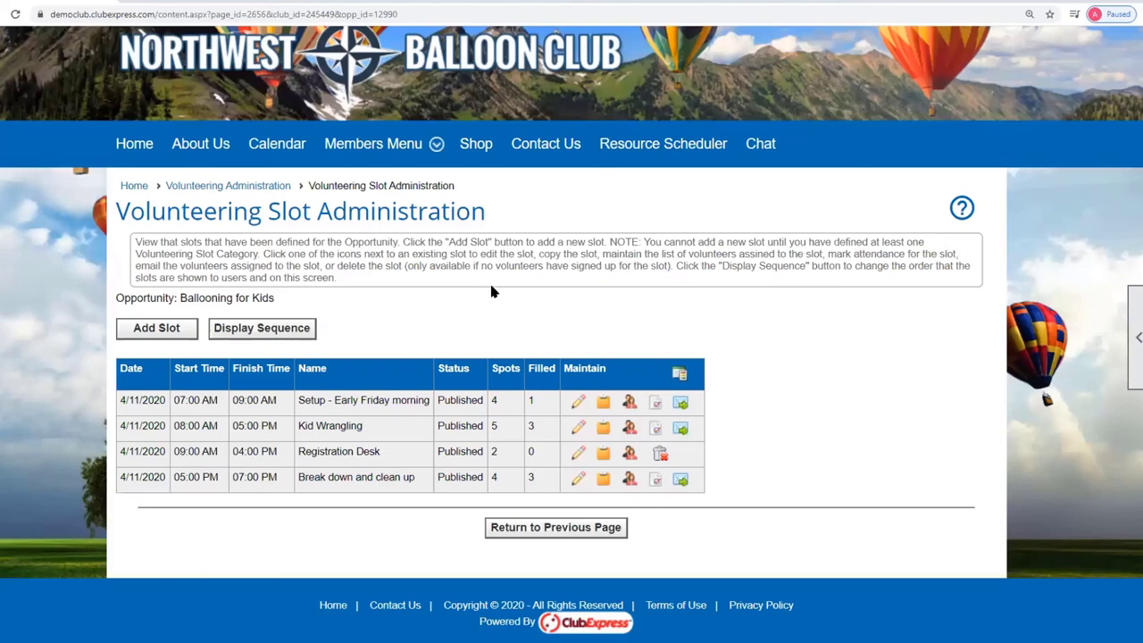
Open the public Volunteering page from the Members Menu and expand Ballooning for Kids.
{"action": "left_click", "coordinate": [247, 186]}
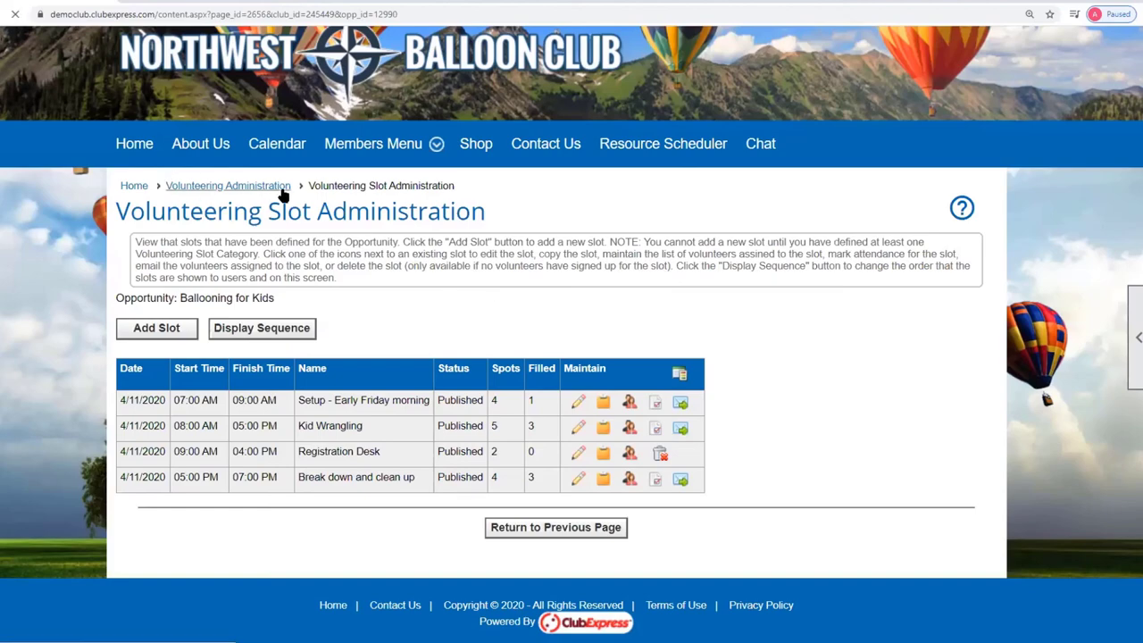
{"action": "scroll", "coordinate": [775, 394], "scroll_direction": "down", "scroll_amount": 3}
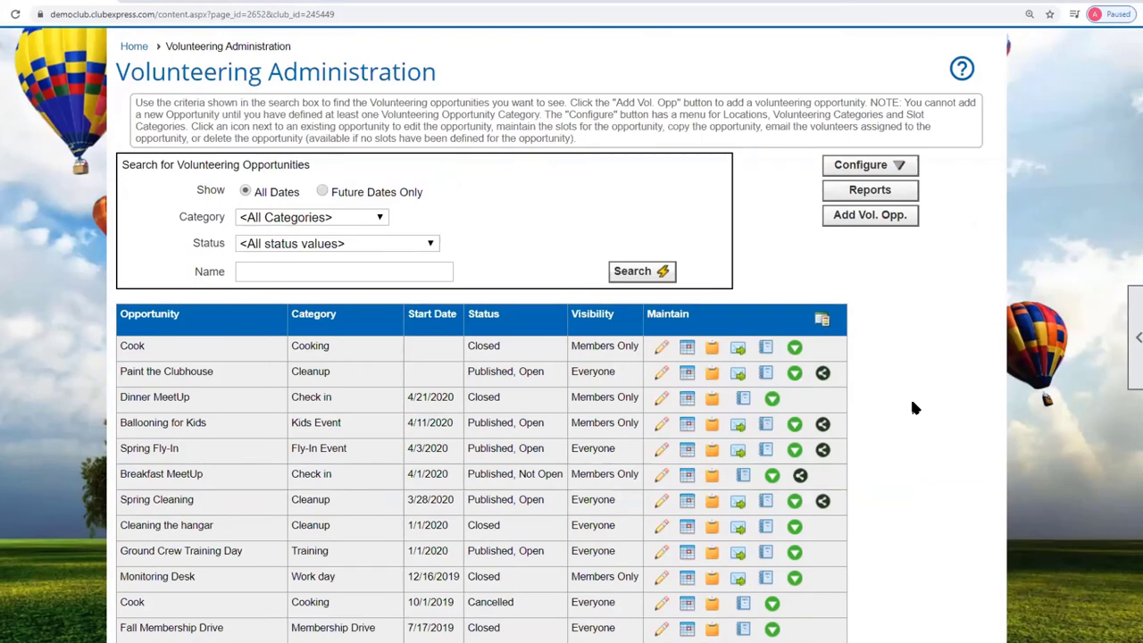
{"action": "scroll", "coordinate": [913, 408], "scroll_direction": "up", "scroll_amount": 3}
{"action": "mouse_move", "coordinate": [375, 318]}
{"action": "left_click", "coordinate": [366, 405]}
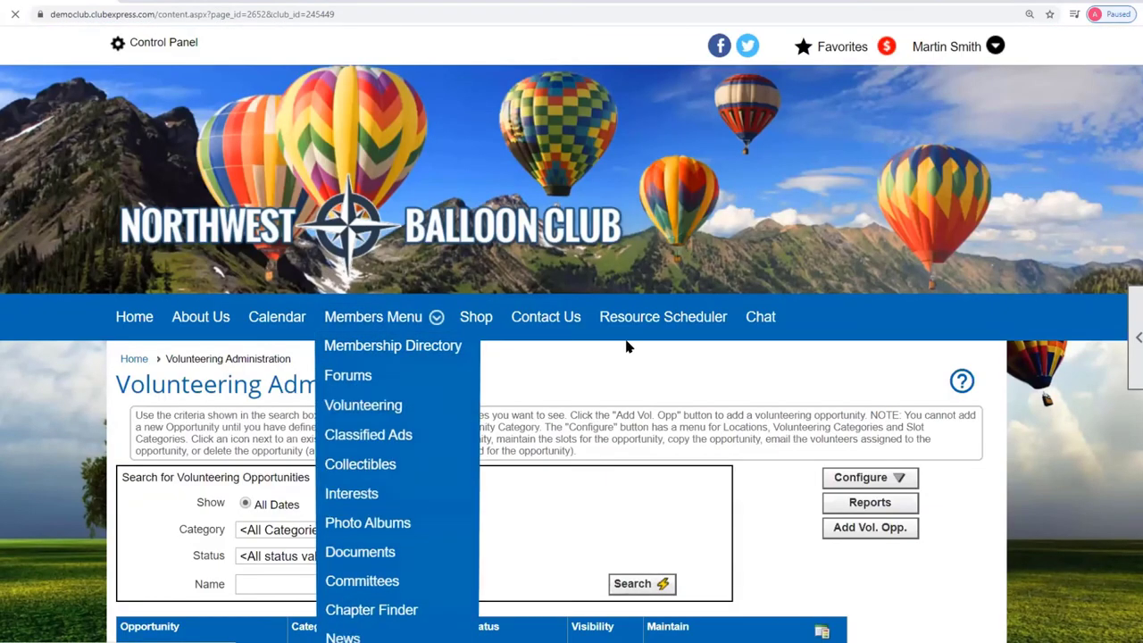
{"action": "scroll", "coordinate": [624, 345], "scroll_direction": "down", "scroll_amount": 5}
{"action": "scroll", "coordinate": [624, 345], "scroll_direction": "down", "scroll_amount": 3}
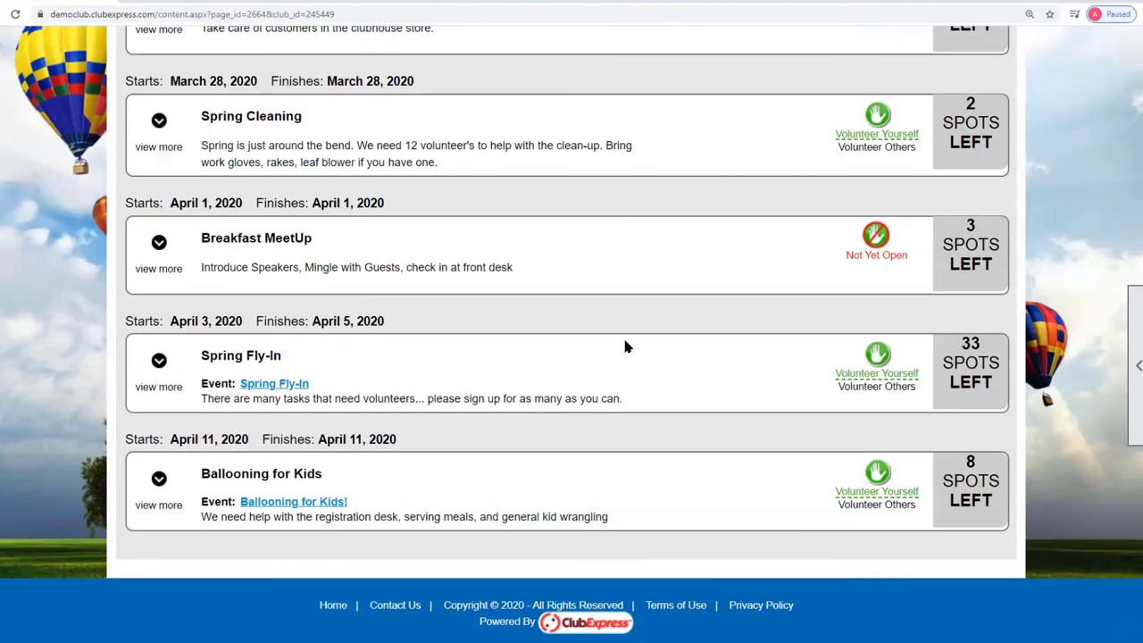
{"action": "left_click", "coordinate": [158, 480]}
{"action": "scroll", "coordinate": [446, 406], "scroll_direction": "down", "scroll_amount": 4}
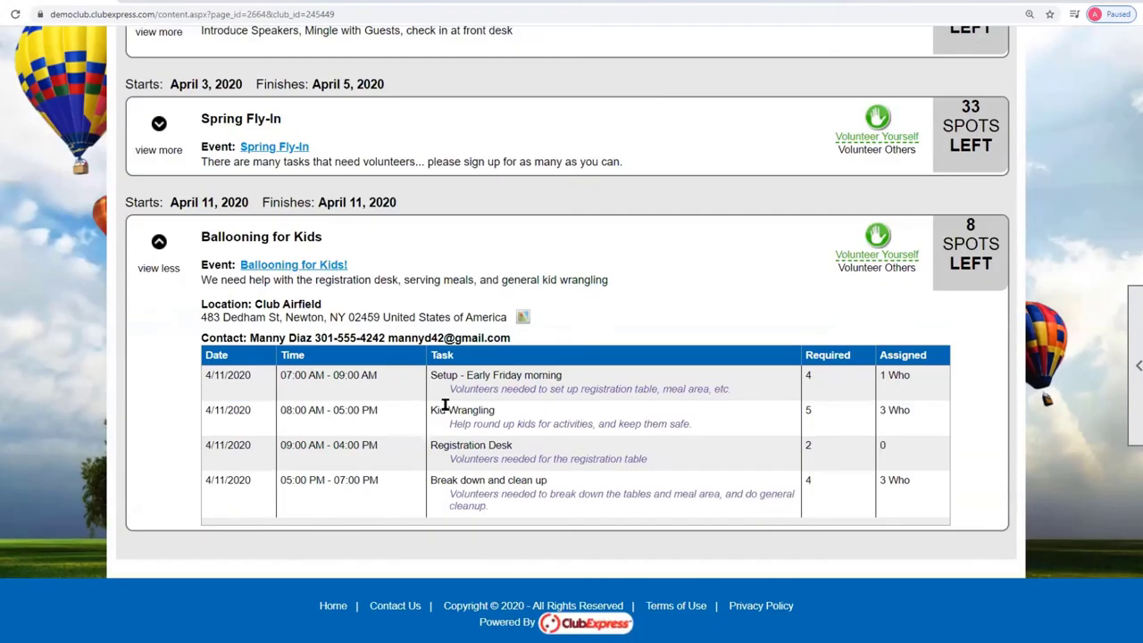
View who signed up for the Kid Wrangling, Setup, and Break down and clean up slots.
{"action": "left_click", "coordinate": [899, 411]}
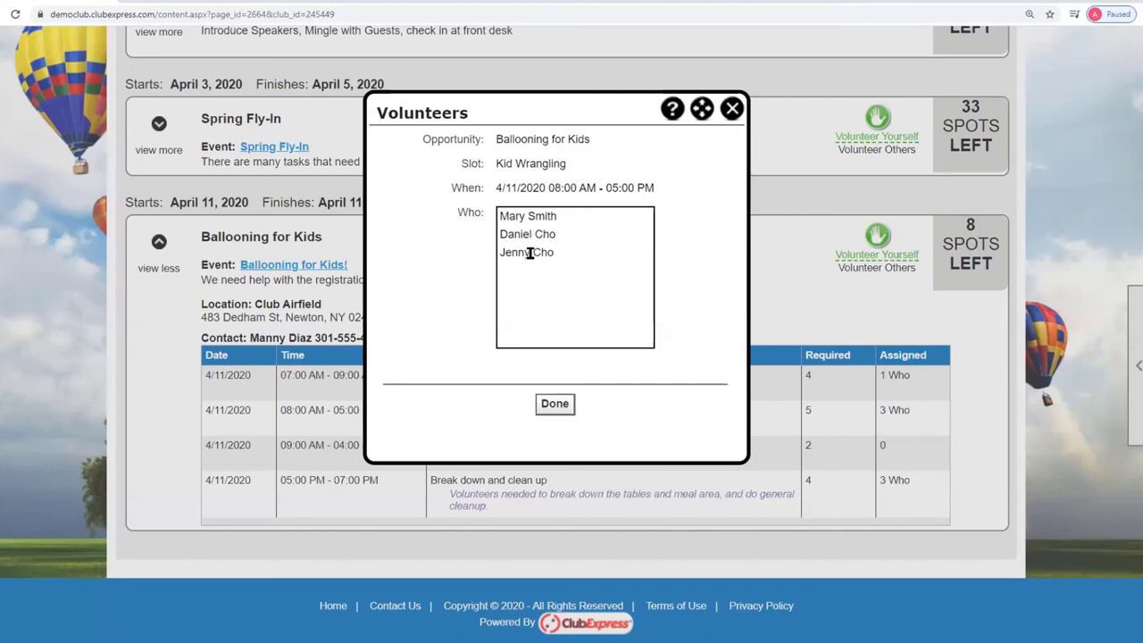
{"action": "left_click", "coordinate": [733, 109]}
{"action": "left_click", "coordinate": [896, 376]}
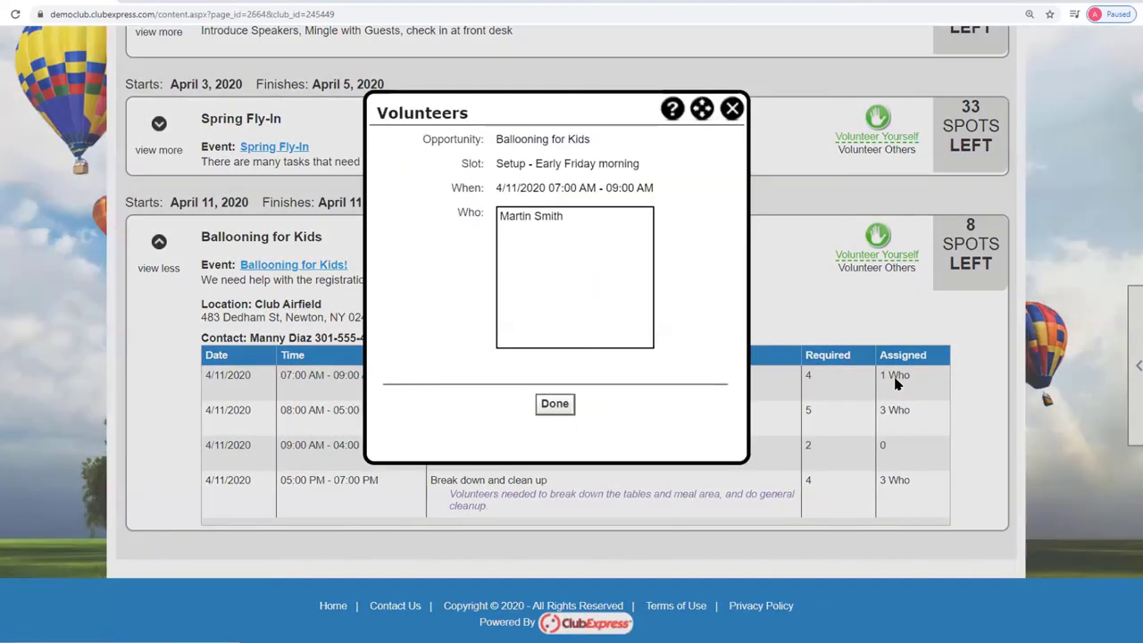
{"action": "left_click", "coordinate": [733, 109]}
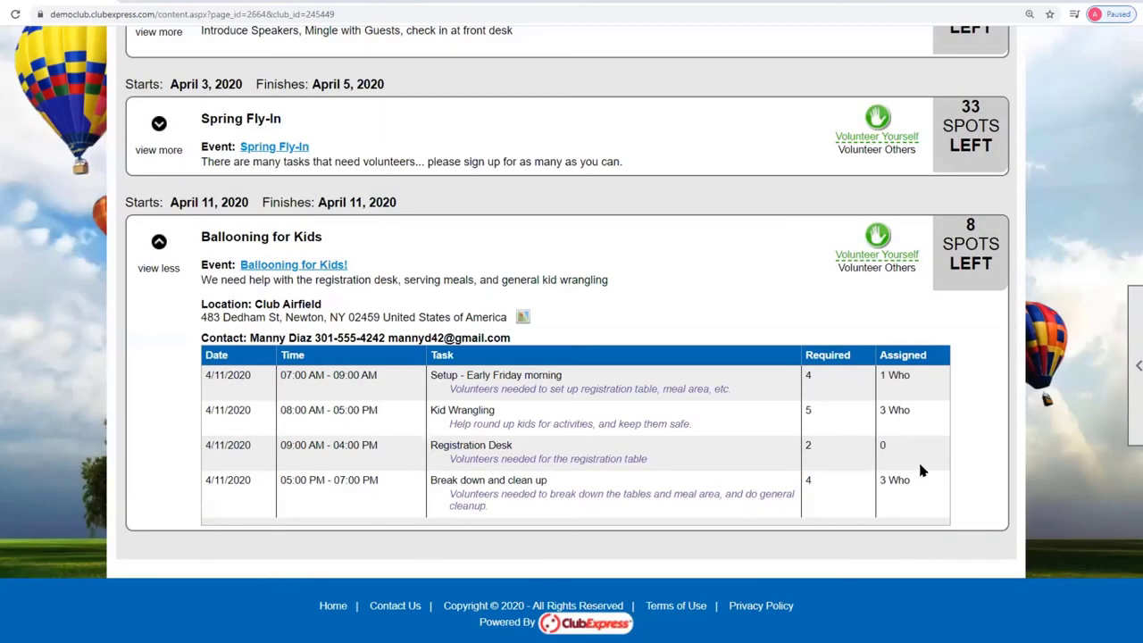
{"action": "left_click", "coordinate": [896, 481]}
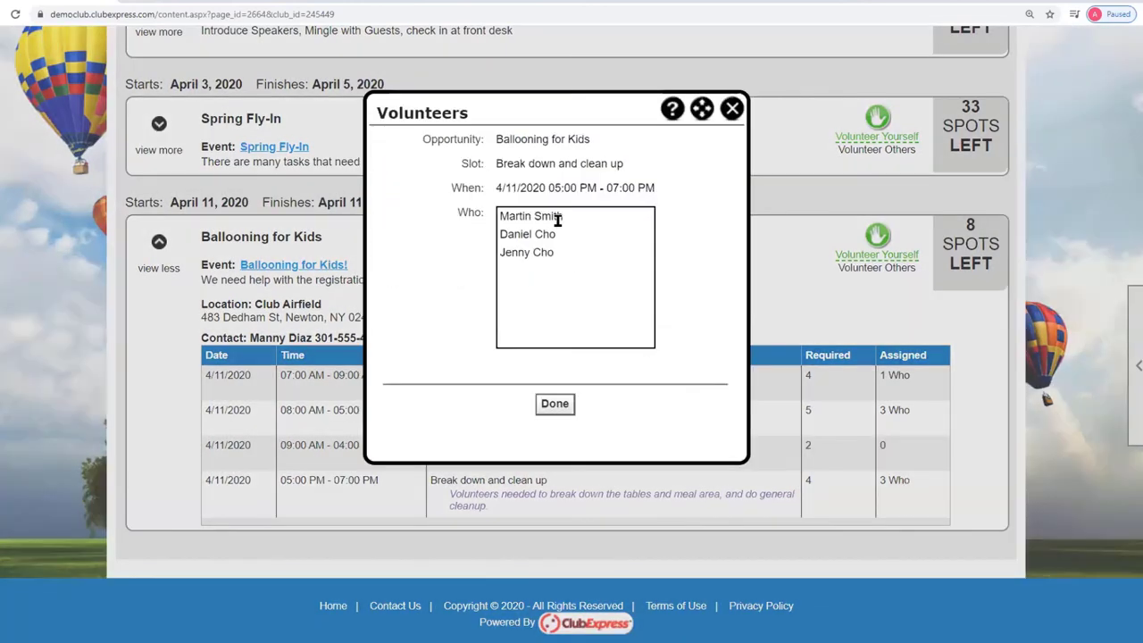
{"action": "left_click", "coordinate": [732, 109]}
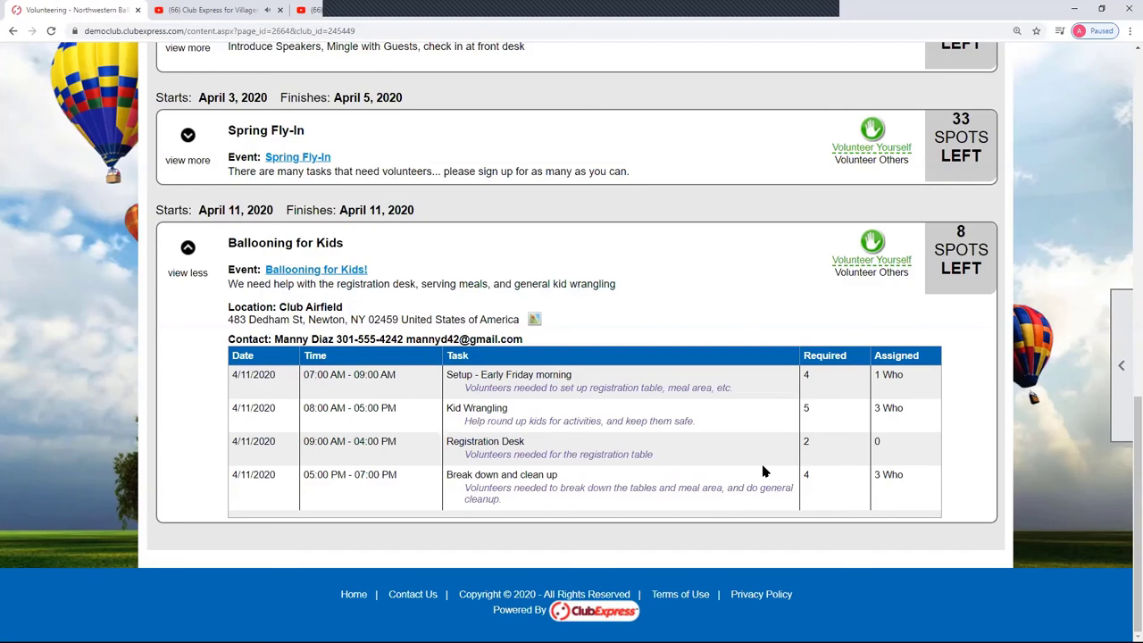
{"action": "scroll", "coordinate": [799, 355], "scroll_direction": "up", "scroll_amount": 3}
{"action": "scroll", "coordinate": [799, 355], "scroll_direction": "up", "scroll_amount": 8}
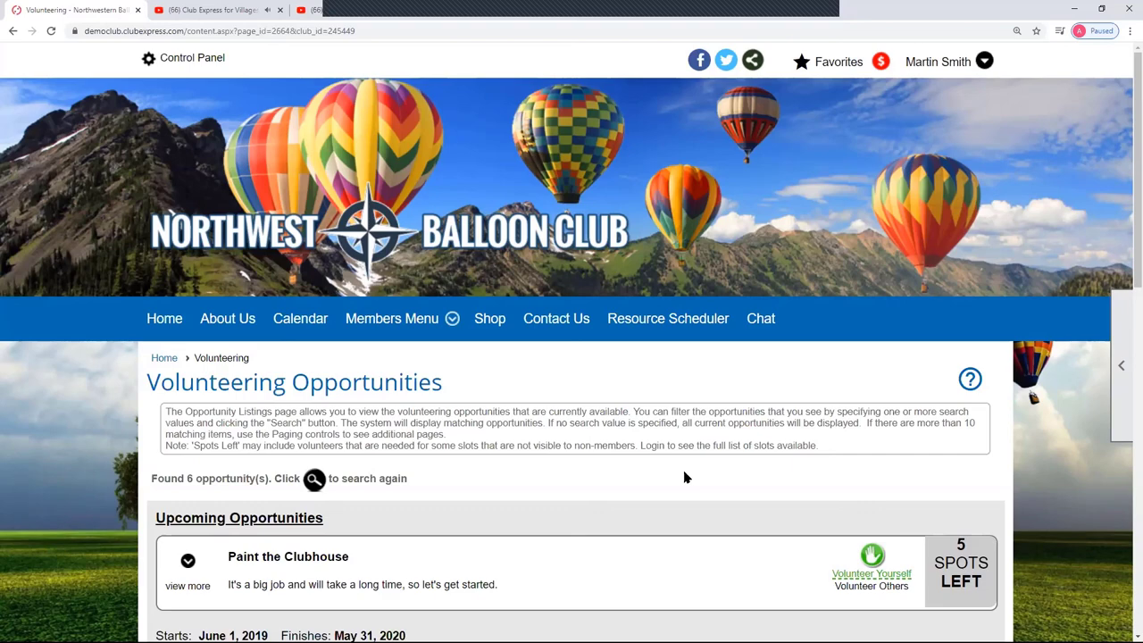
{"action": "scroll", "coordinate": [684, 478], "scroll_direction": "down", "scroll_amount": 6}
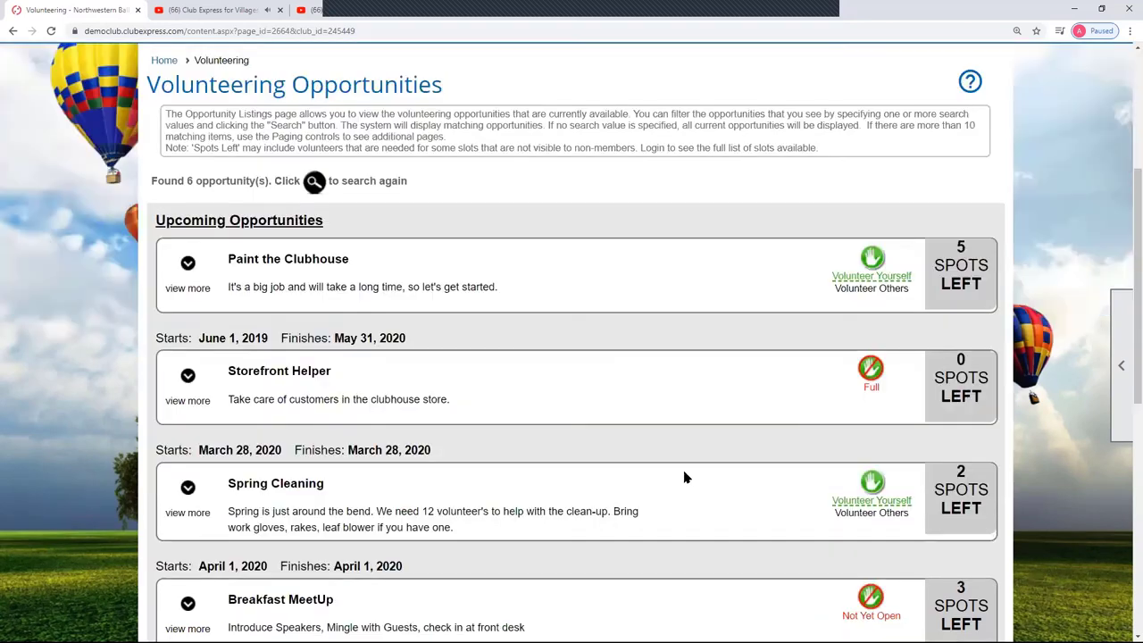
{"action": "scroll", "coordinate": [684, 478], "scroll_direction": "down", "scroll_amount": 1}
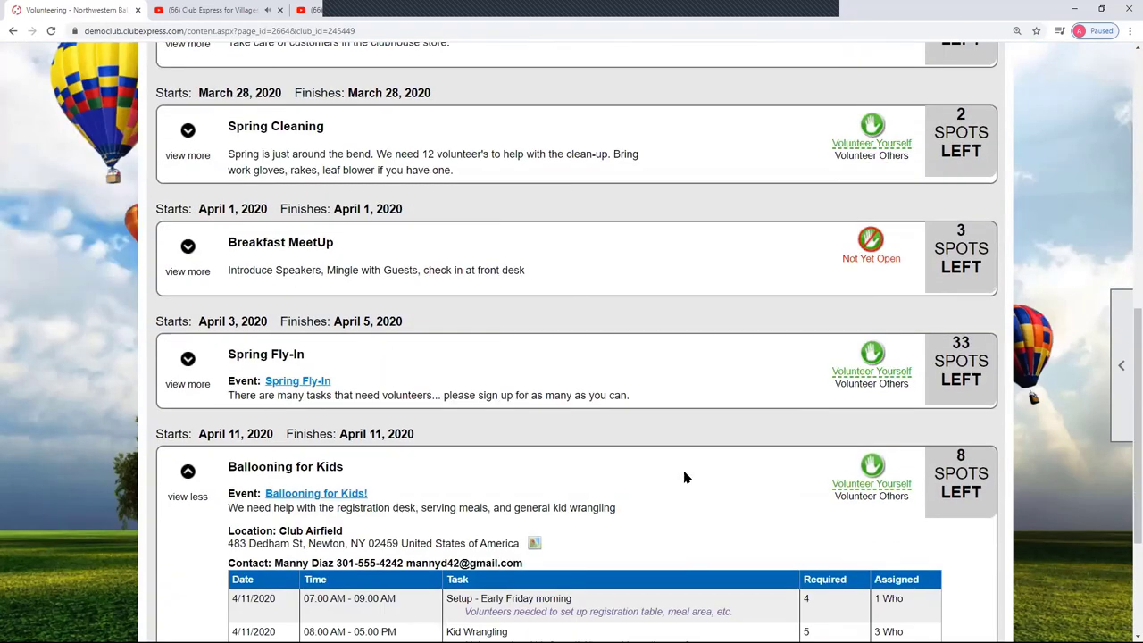
{"action": "scroll", "coordinate": [684, 478], "scroll_direction": "up", "scroll_amount": 2}
{"action": "scroll", "coordinate": [684, 478], "scroll_direction": "down", "scroll_amount": 4}
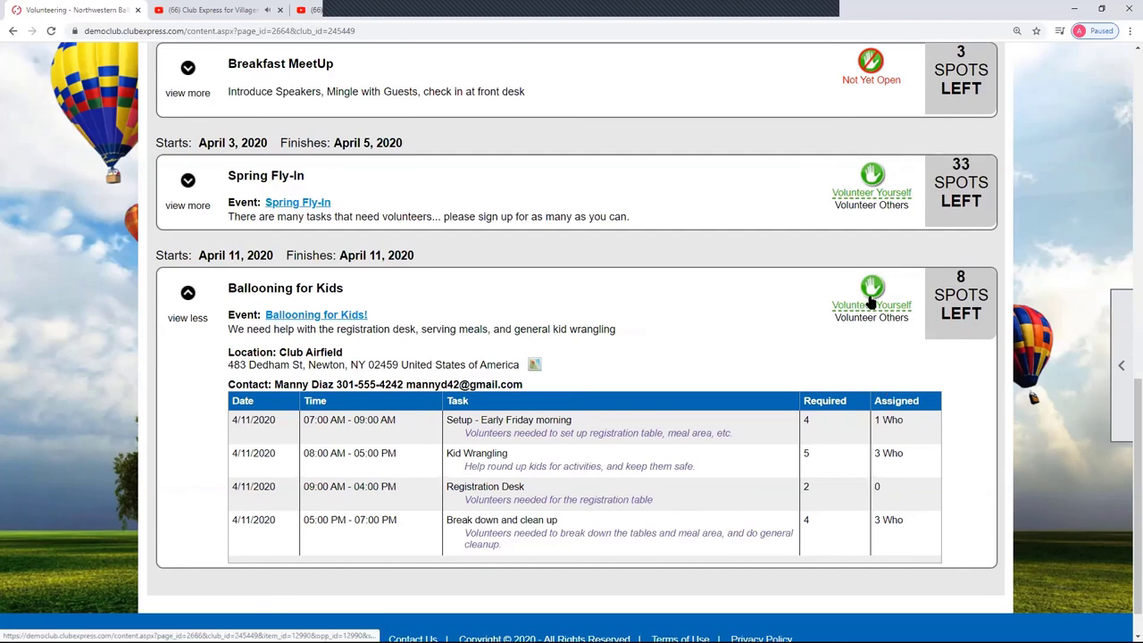
{"action": "mouse_move", "coordinate": [873, 320]}
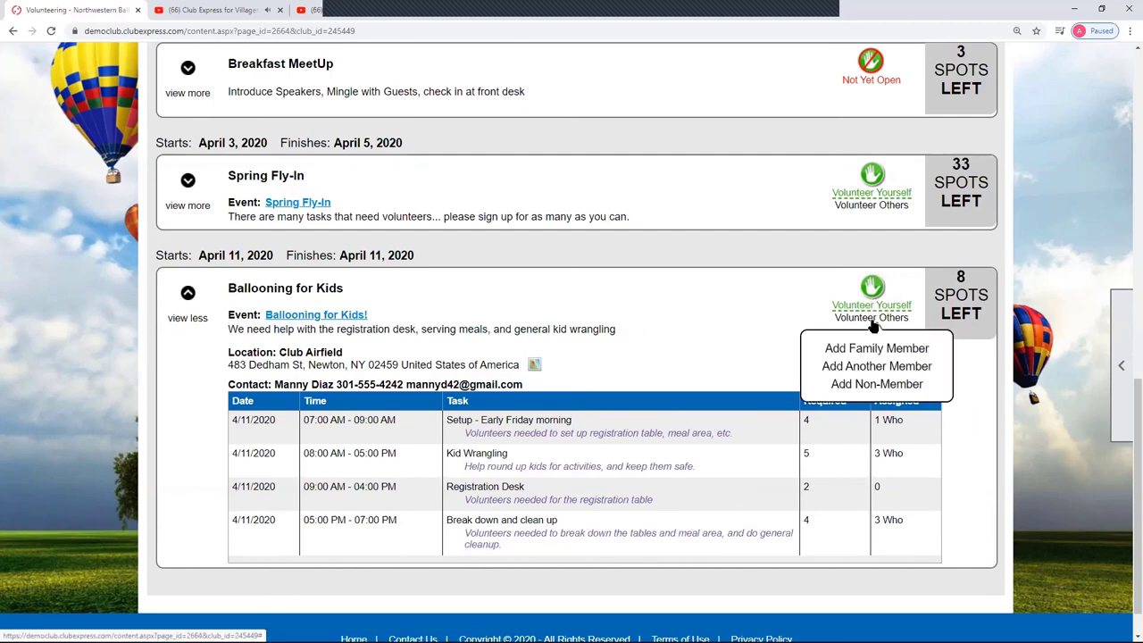
{"action": "left_click", "coordinate": [893, 386]}
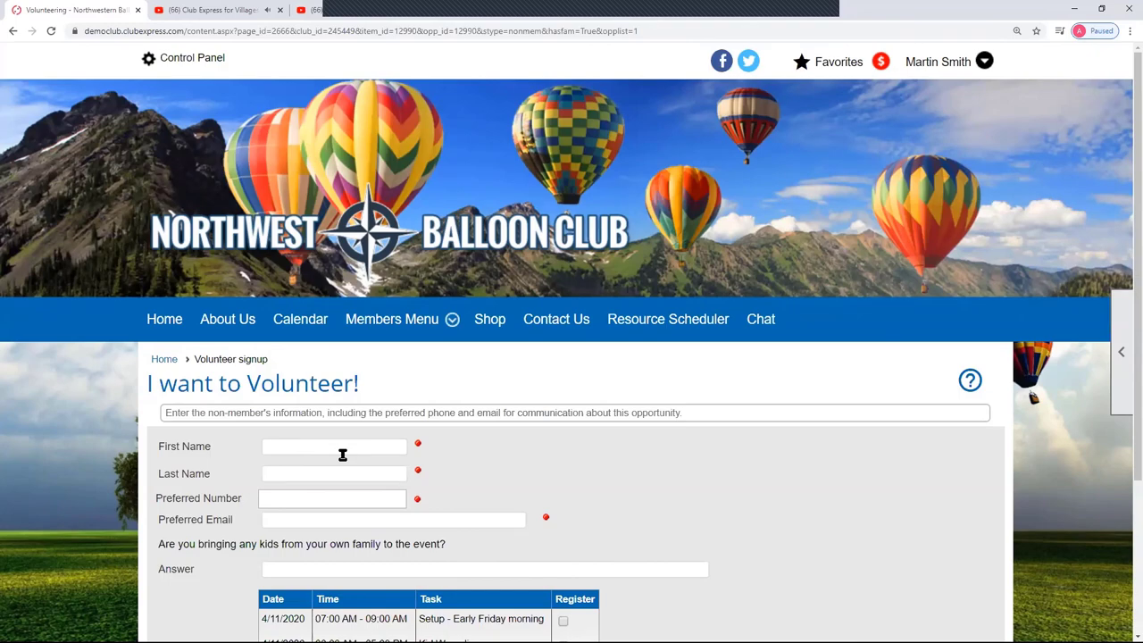
{"action": "scroll", "coordinate": [341, 292], "scroll_direction": "down", "scroll_amount": 2}
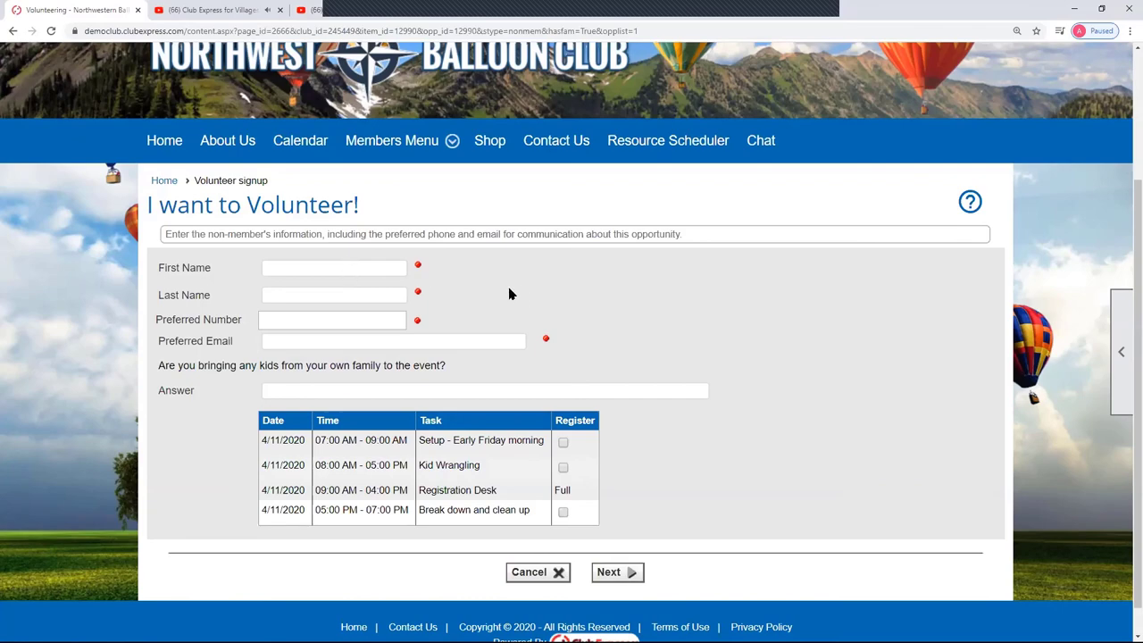
{"action": "key", "text": "alt+Left"}
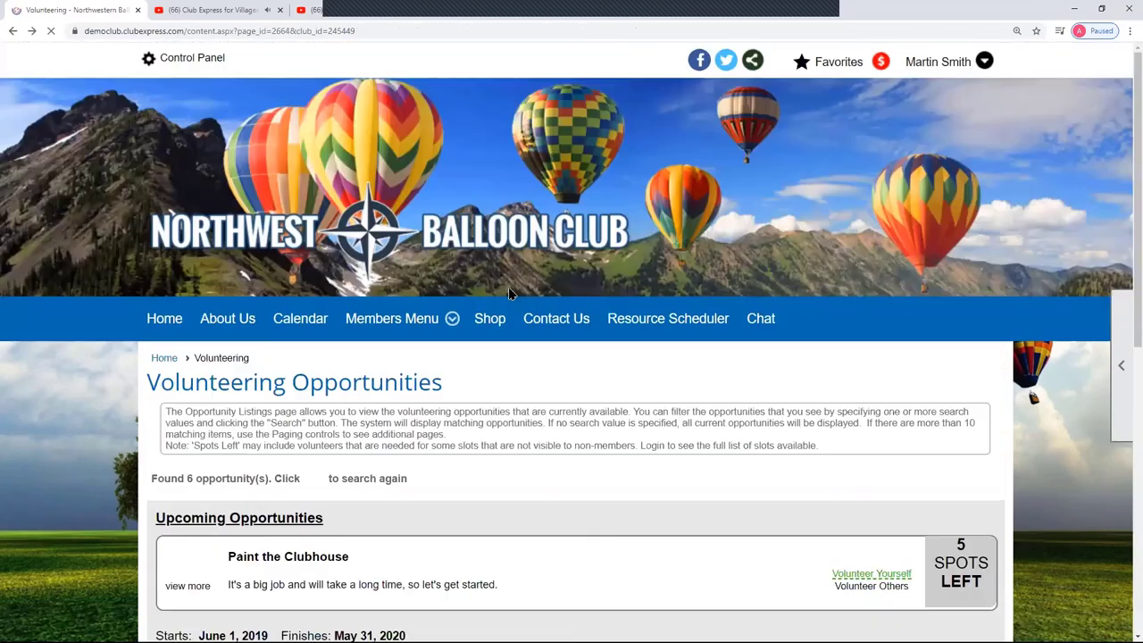